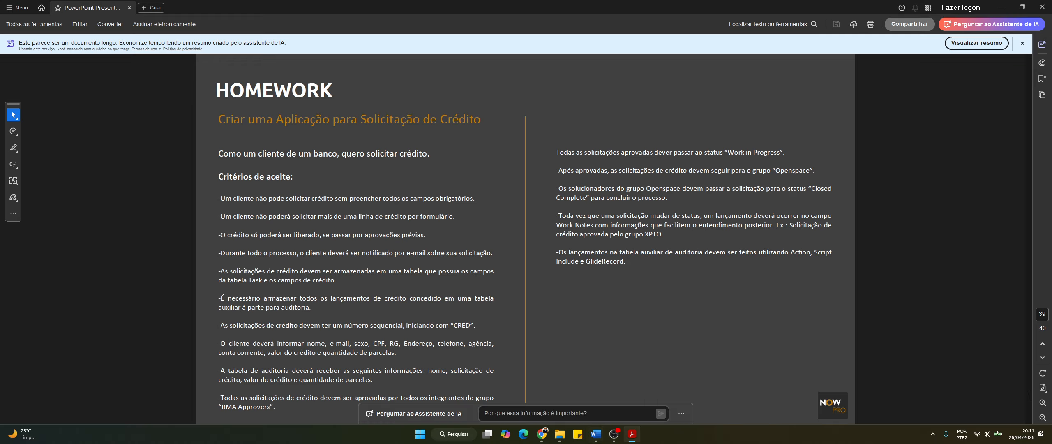
Bring the Word requirements document forward and snap it to the screen's right half
mouse_move(598, 441)
click(597, 435)
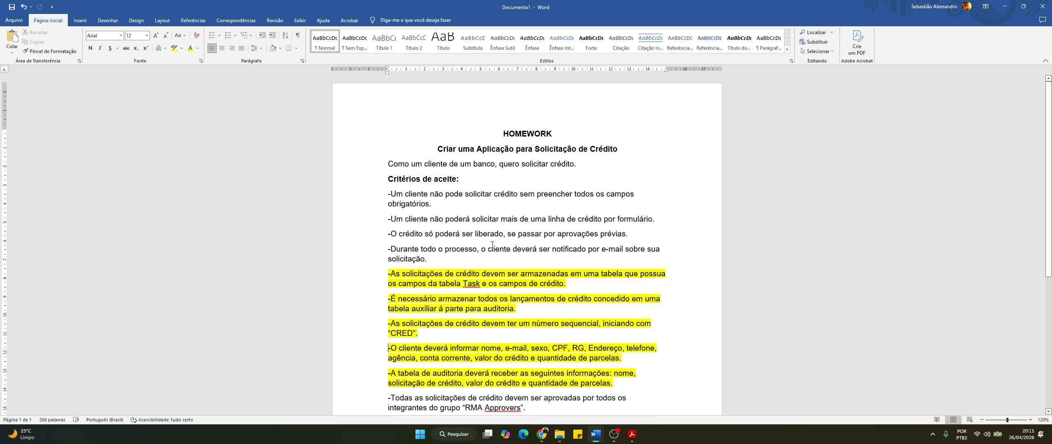
scroll(414, 209, down, 1)
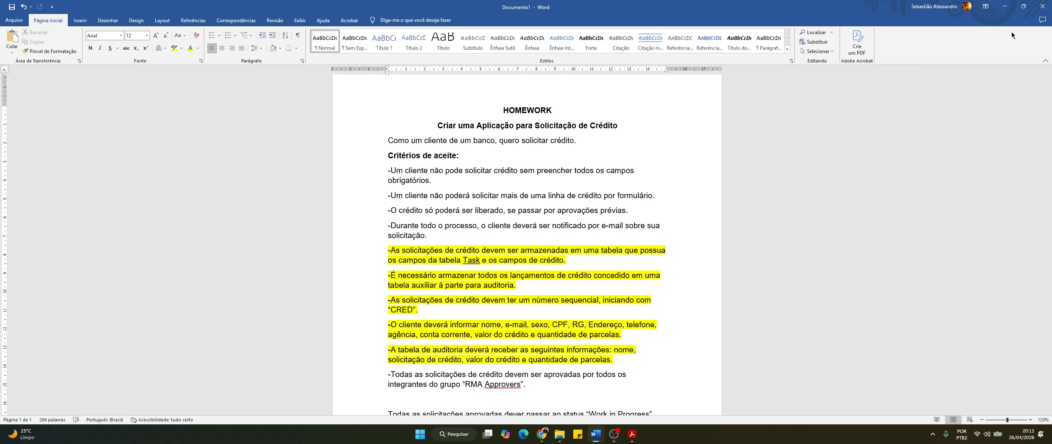
key(super+Right)
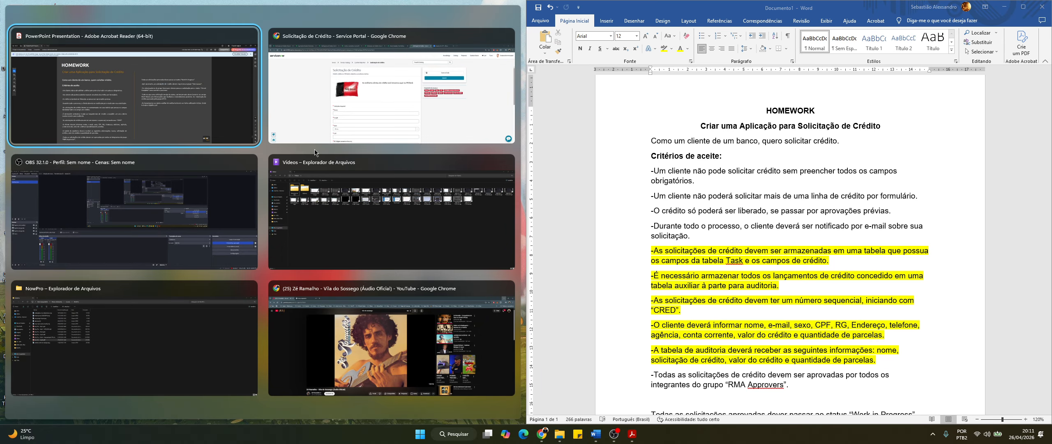
Snap the Service Portal credit request form left and widen it, then view App Engine Studio's producer questions
click(352, 122)
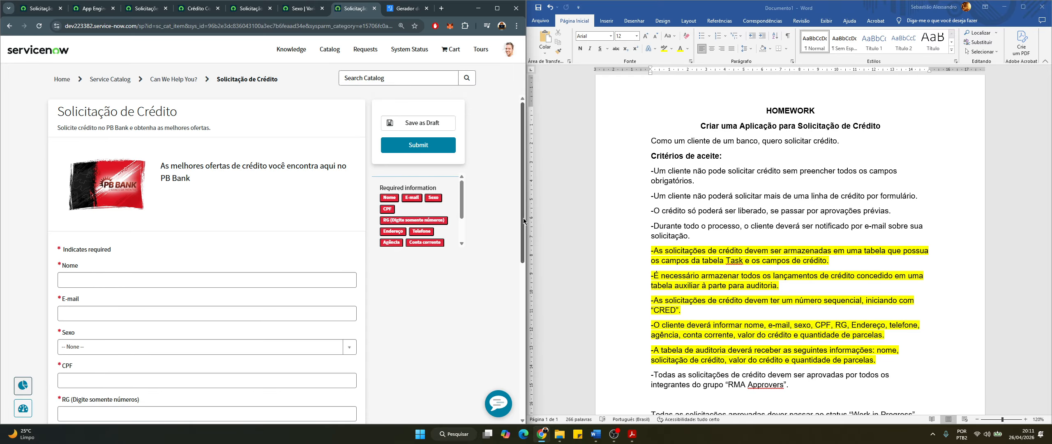
drag(523, 217, 608, 224)
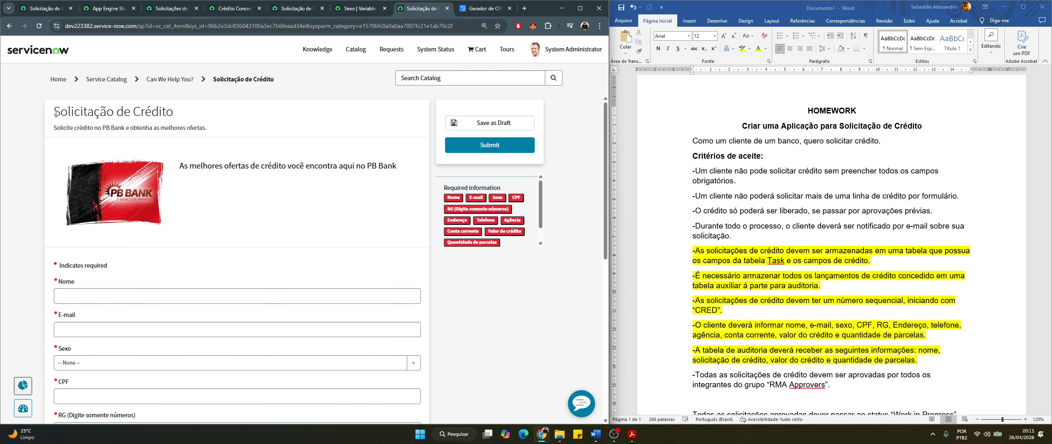
drag(54, 113, 204, 136)
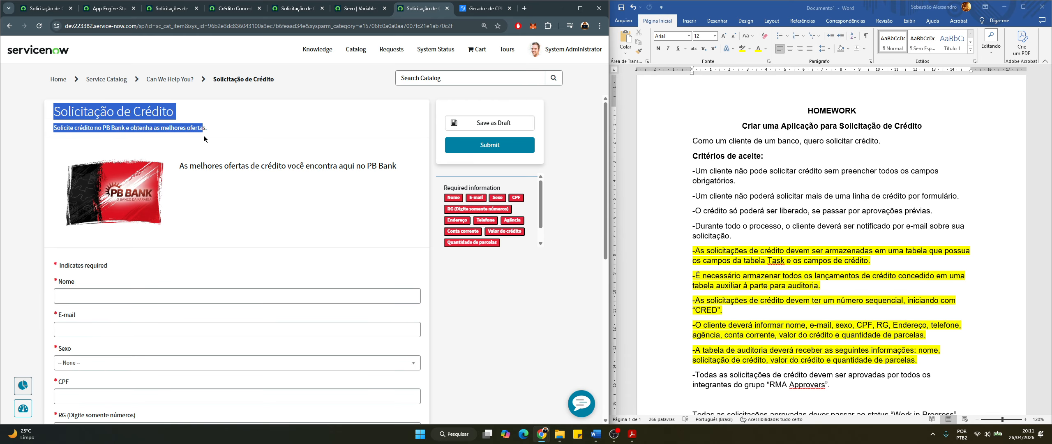
click(215, 127)
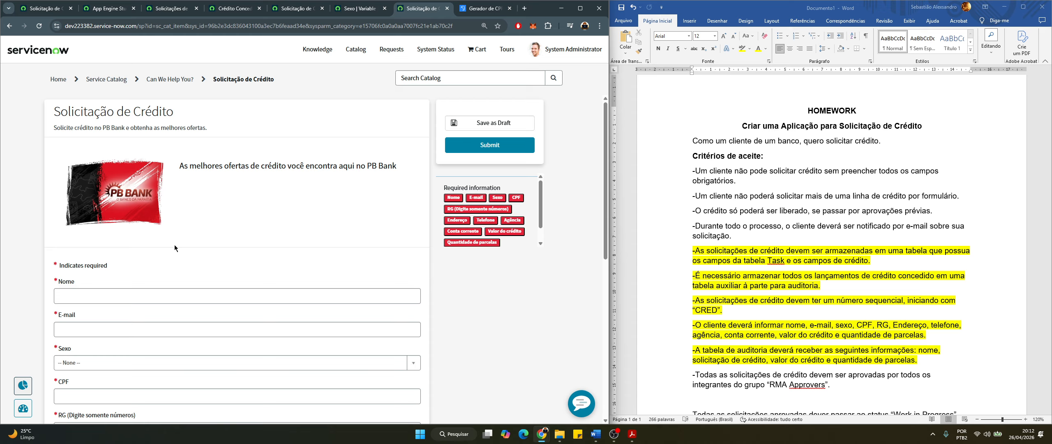
click(100, 11)
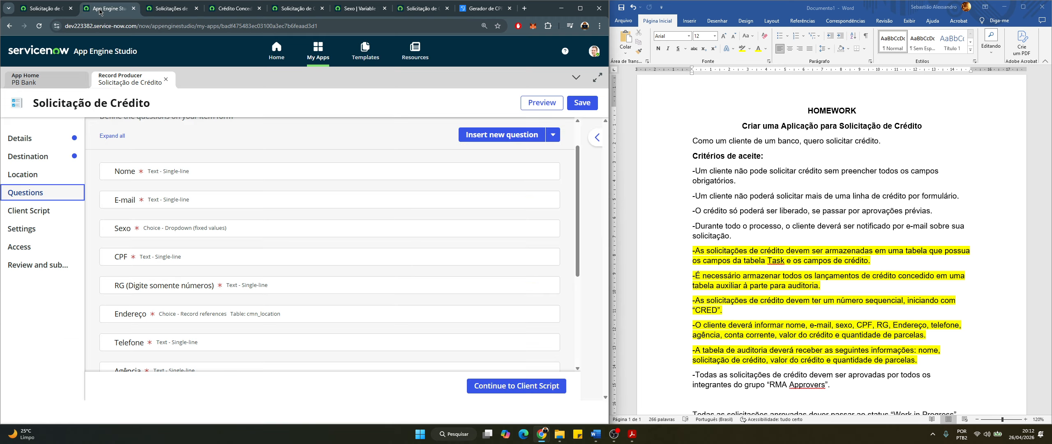
Open the PB Bank app home, listing the Solicitação de Crédito record producer and two forms
click(50, 88)
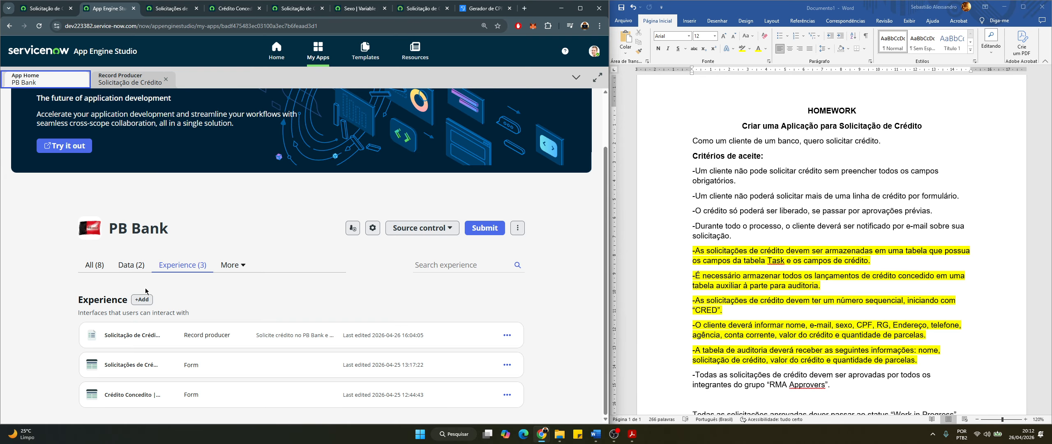
List the app's two data tables, then highlight the Word paragraph about storing credit requests
click(131, 265)
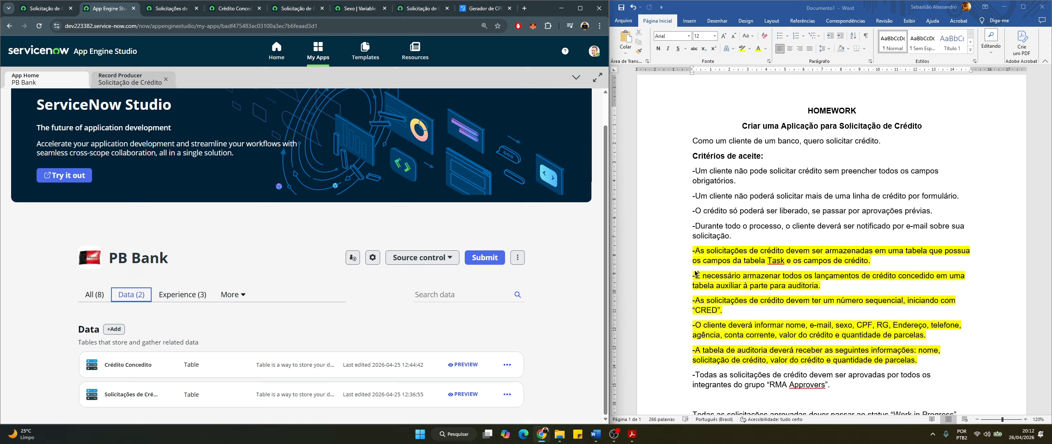
click(696, 252)
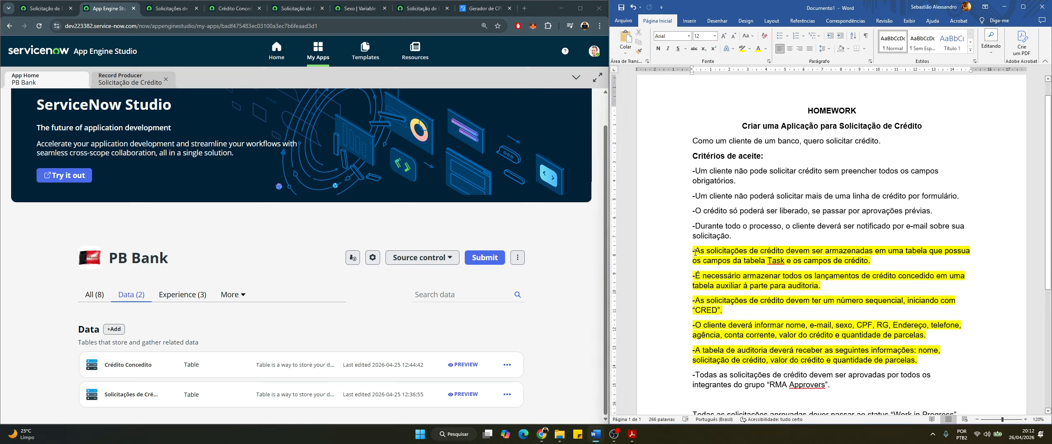
drag(694, 252, 914, 266)
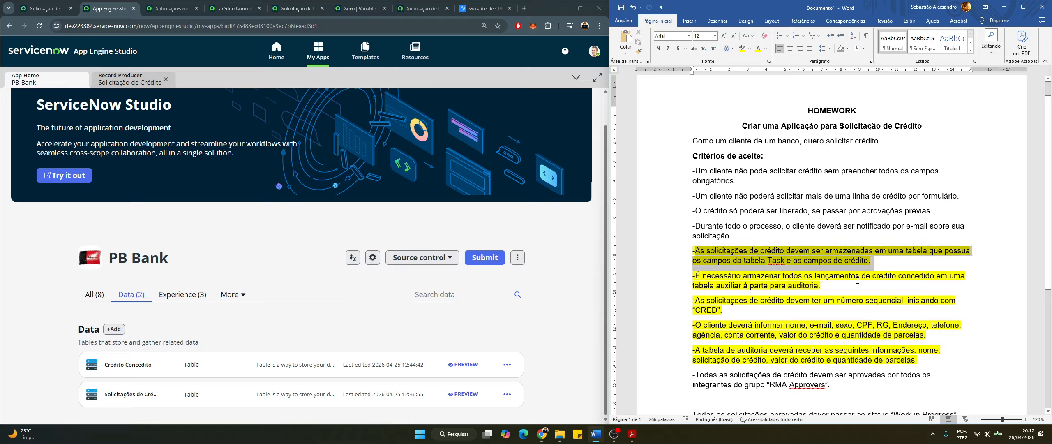
click(830, 308)
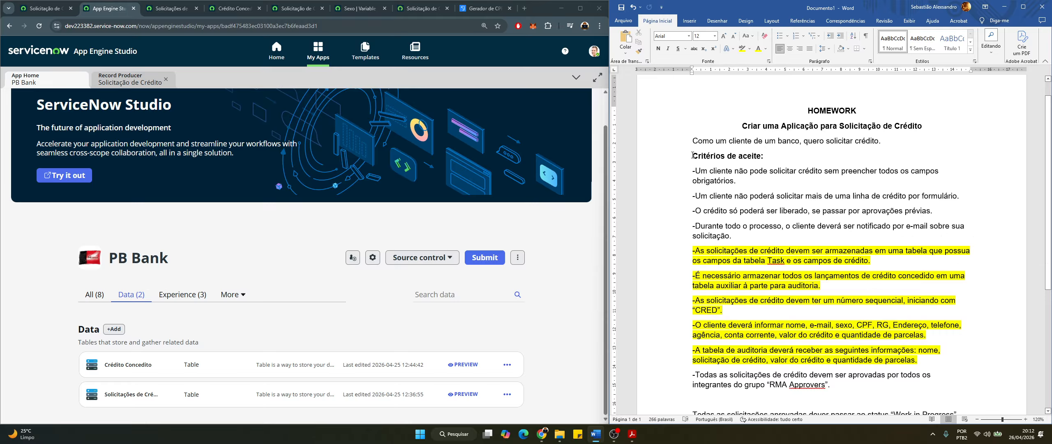
click(692, 156)
Add a blank line above Critérios de aceite and highlight 'tabela Task' and 'campos de crédito' in the storage requirement
key(Return)
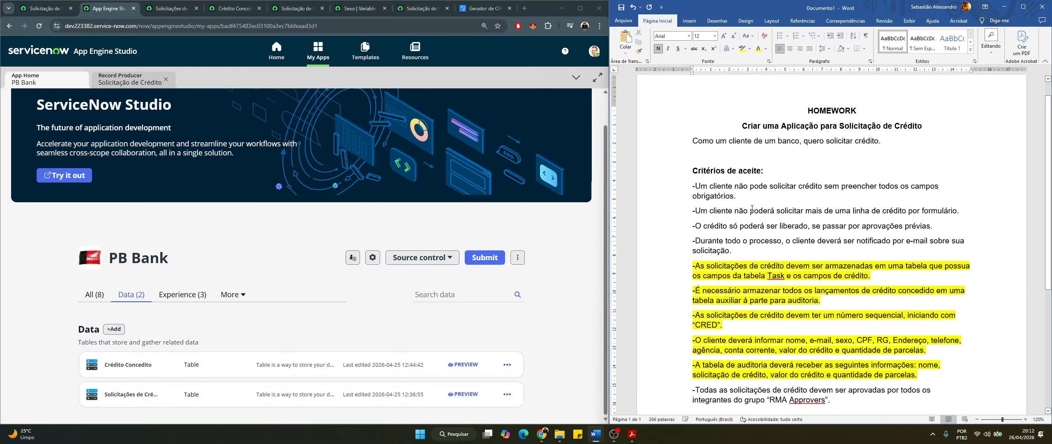
scroll(756, 379, down, 2)
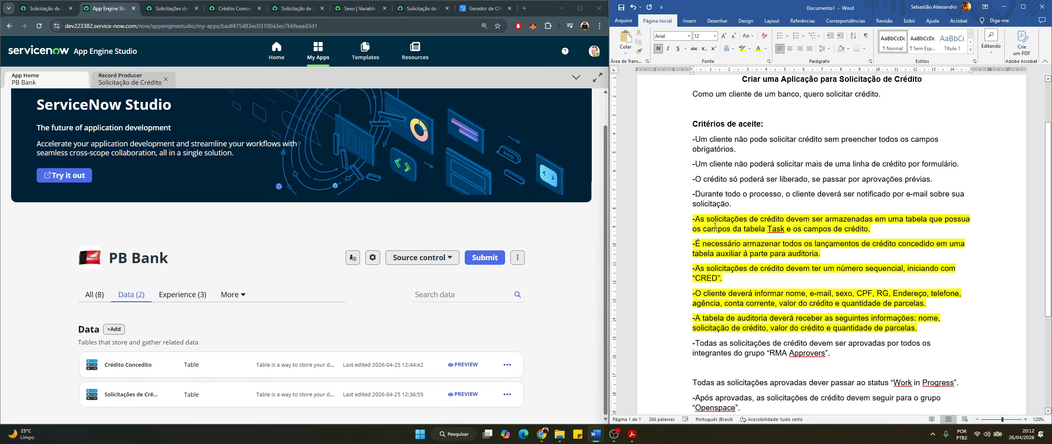
click(722, 229)
drag(693, 219, 867, 228)
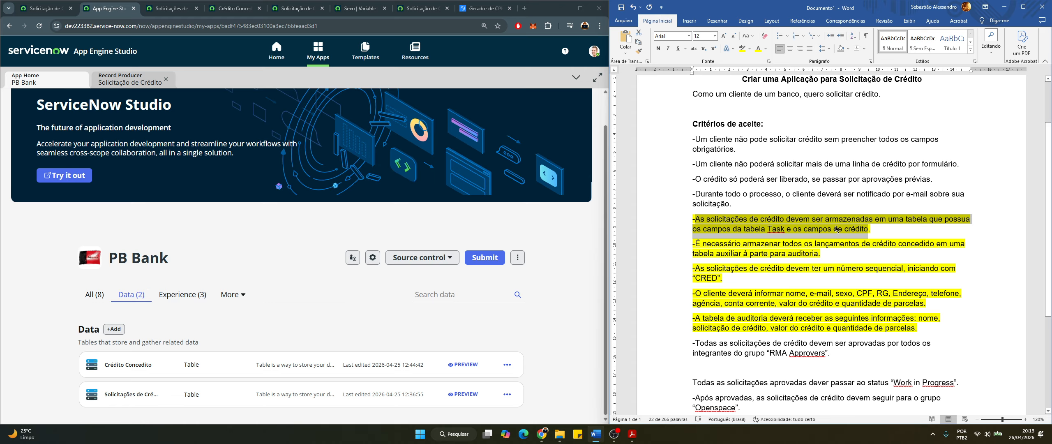
click(770, 237)
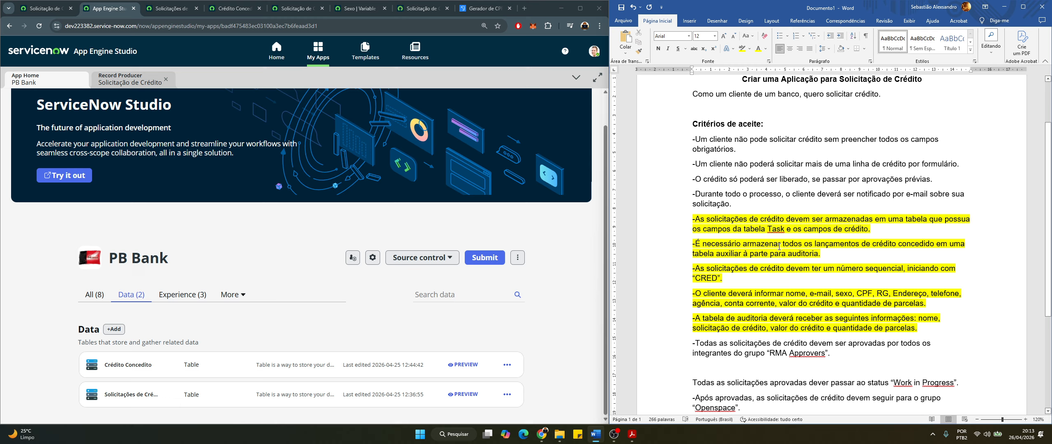
mouse_move(765, 227)
mouse_down()
mouse_move(746, 229)
mouse_move(782, 227)
mouse_up()
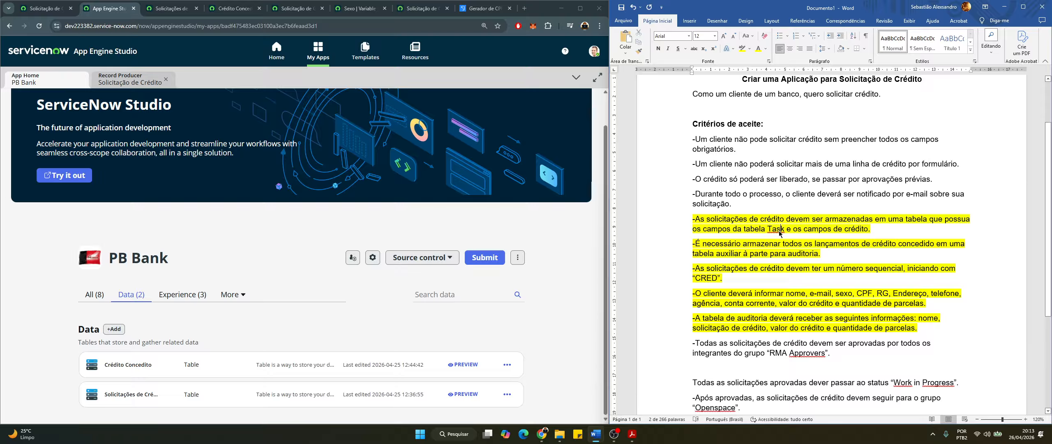
drag(870, 230, 806, 231)
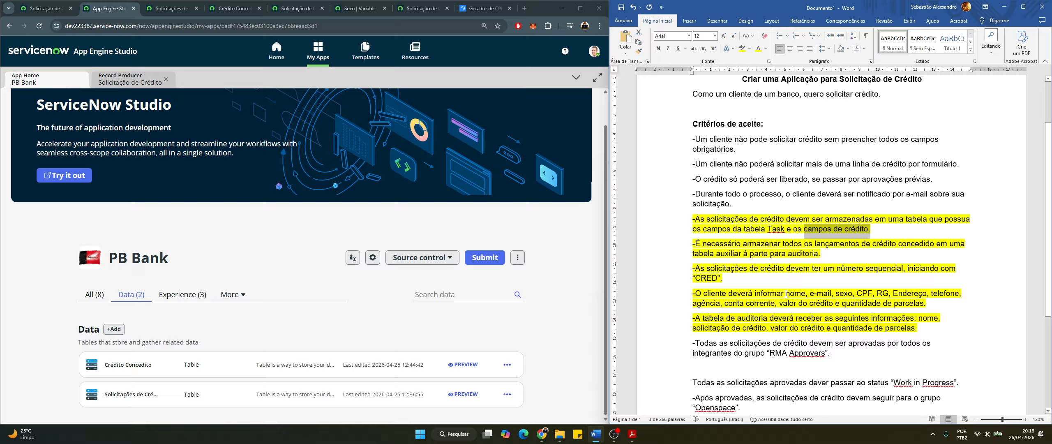
Mark nome, conta corrente, valor do crédito and CRED in Word, then open Solicitações de Crédito's fields
drag(785, 293, 806, 293)
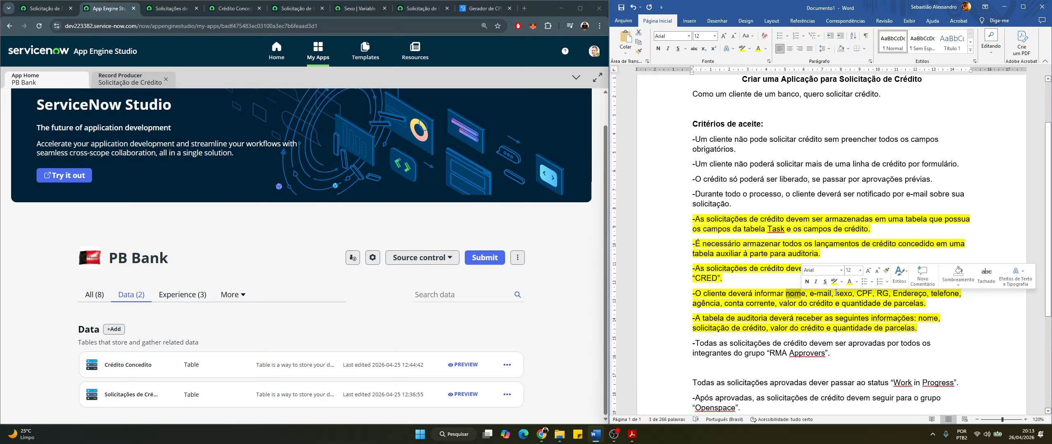
click(847, 293)
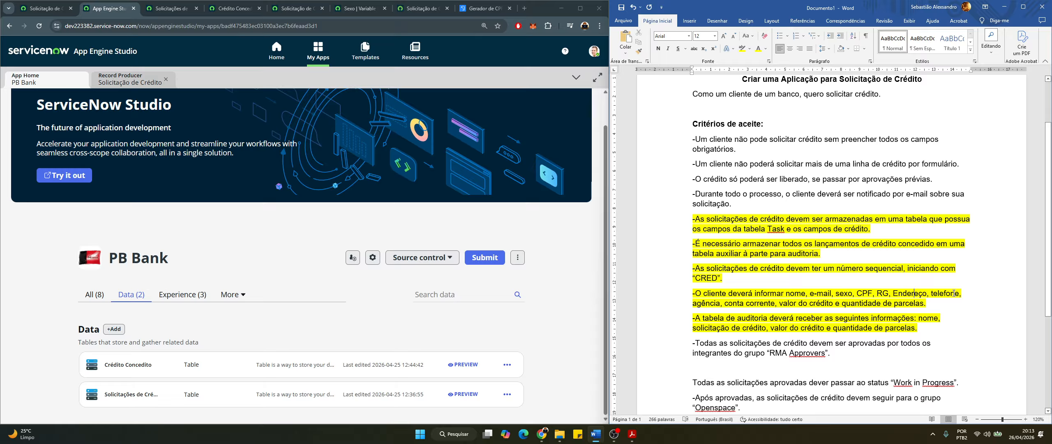
click(752, 304)
click(807, 303)
double_click(706, 274)
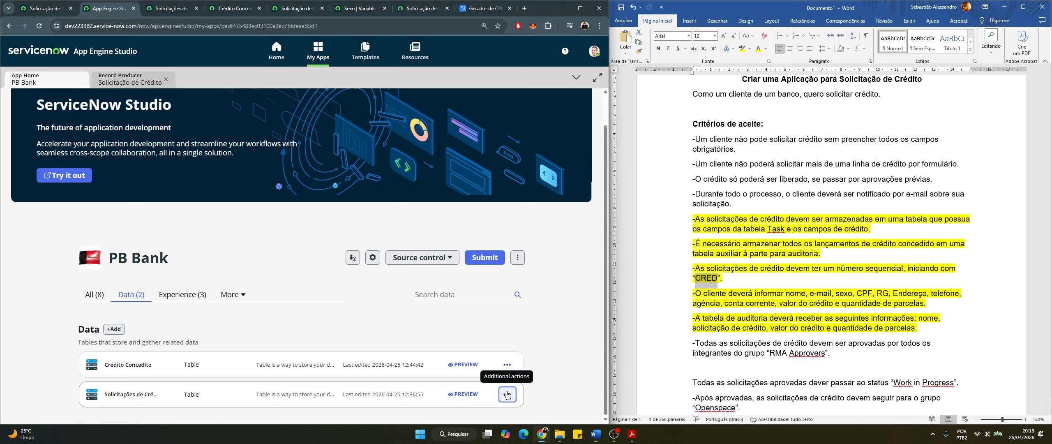
click(506, 395)
click(505, 348)
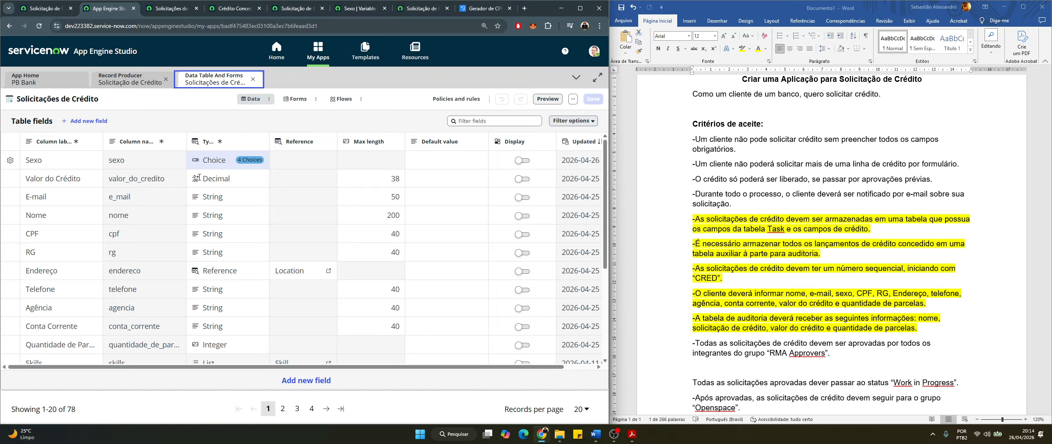
click(120, 242)
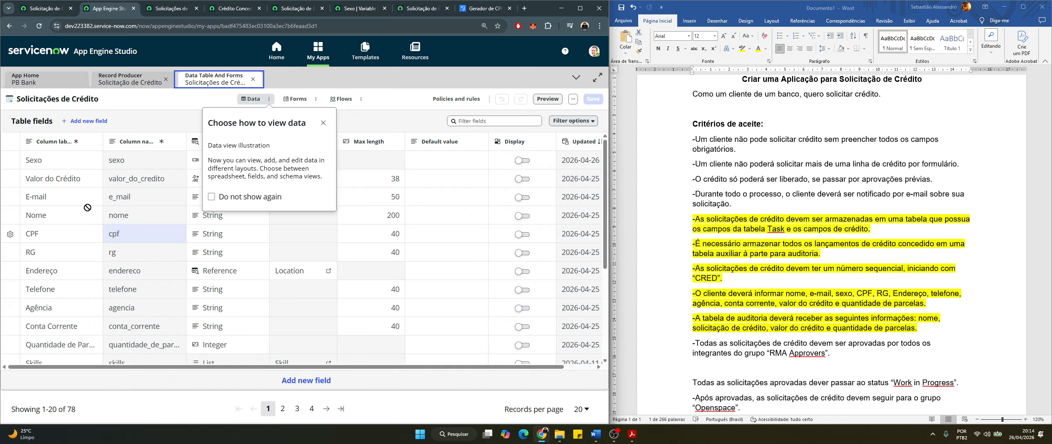
click(323, 124)
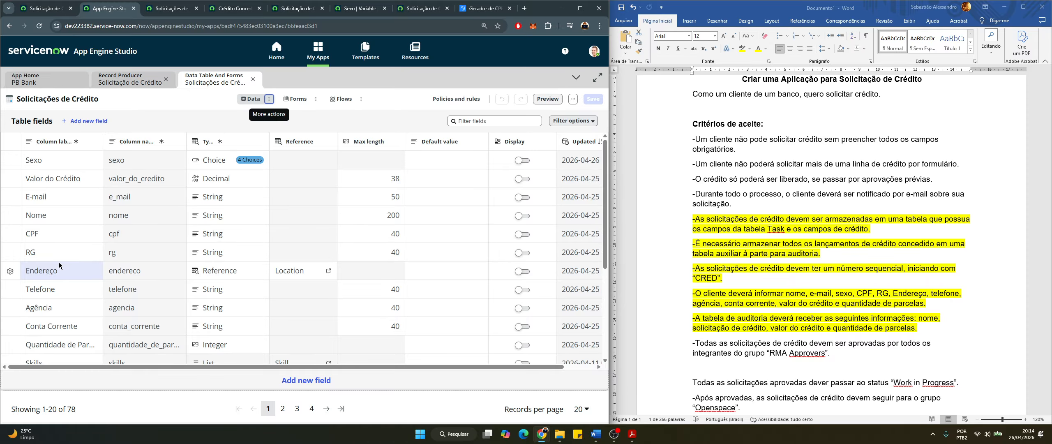
scroll(60, 265, down, 1)
scroll(61, 268, down, 2)
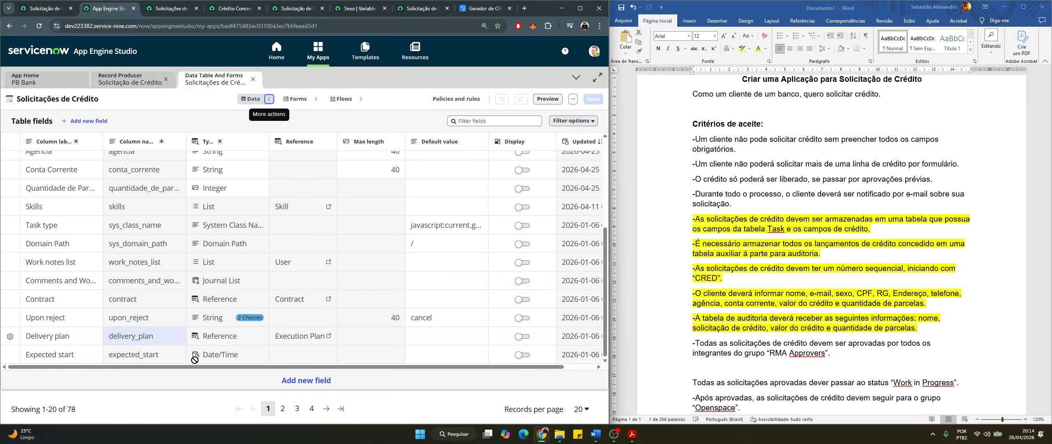
scroll(111, 265, up, 3)
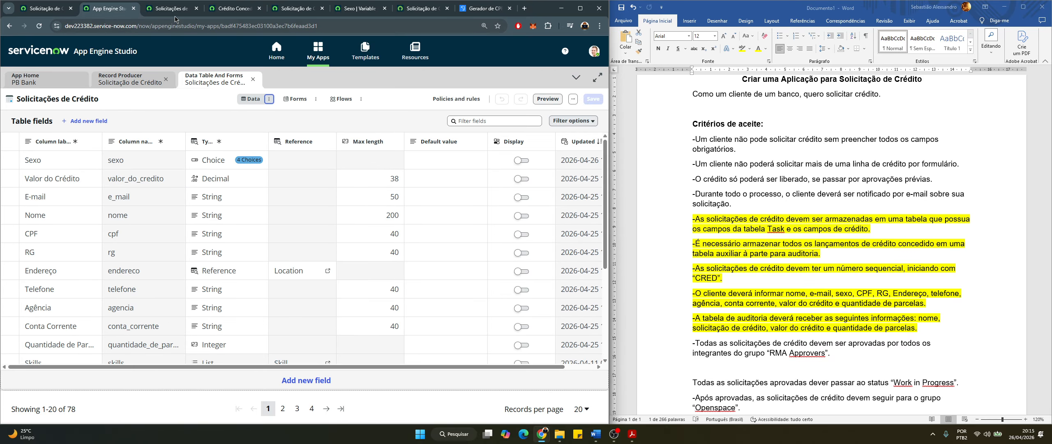
Open credit request CRED0001013 from the Solicitações list in a new tab and view it
click(174, 12)
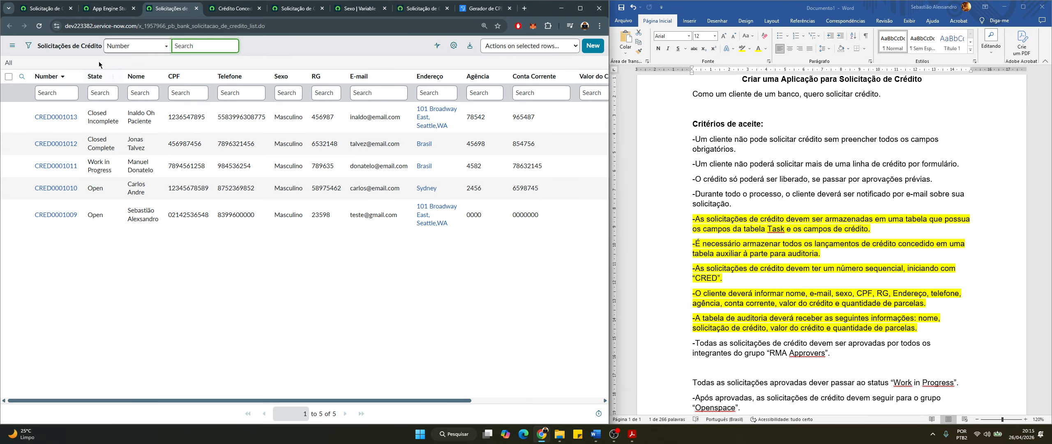
middle_click(56, 118)
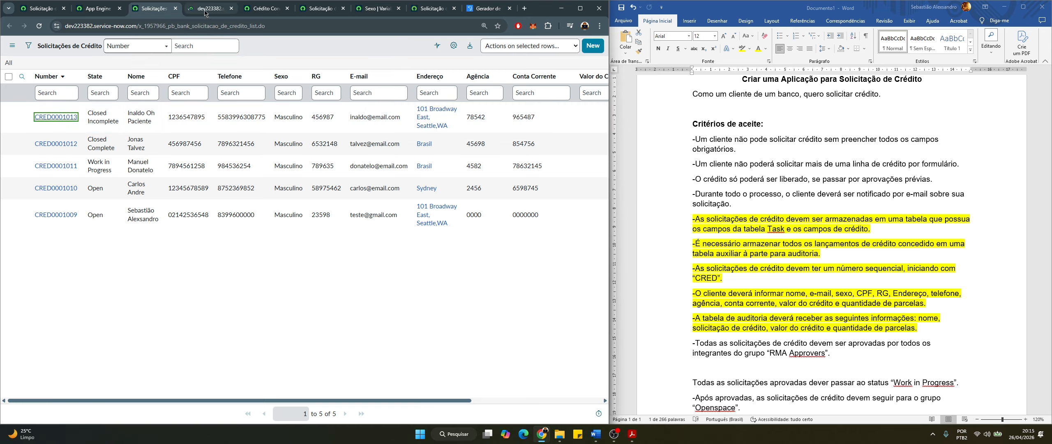
click(206, 9)
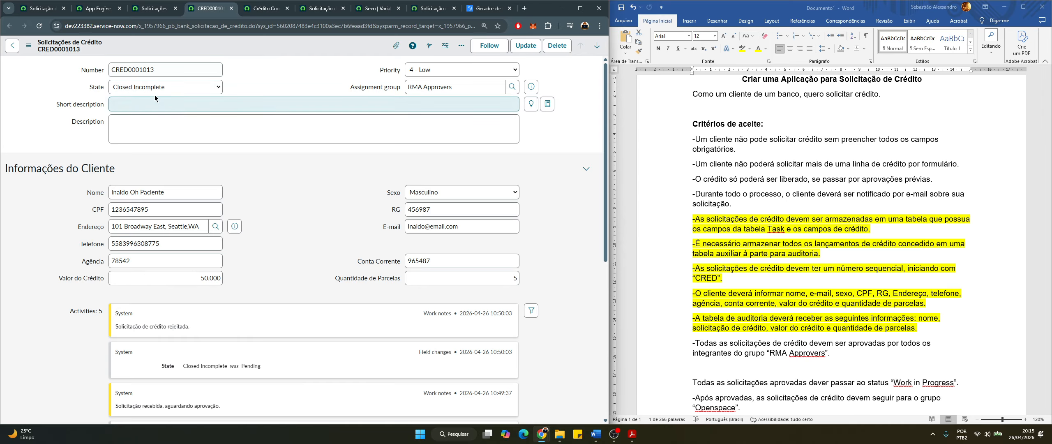
Review CRED0001013's client name, client detail fields and the start of its activity history
scroll(114, 197, down, 1)
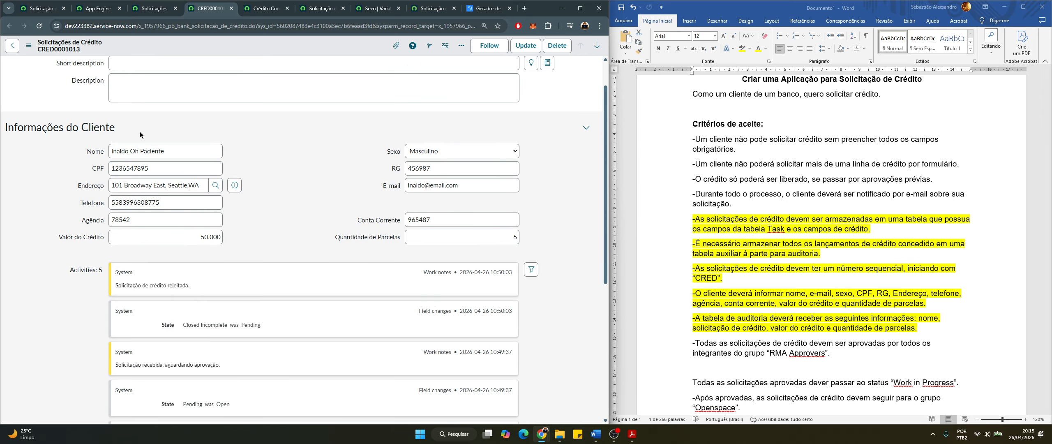
scroll(92, 196, up, 1)
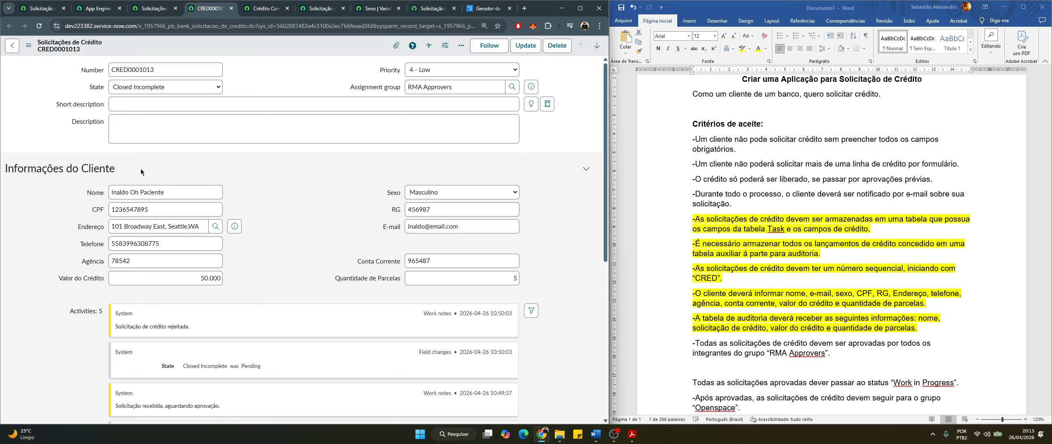
scroll(229, 186, down, 1)
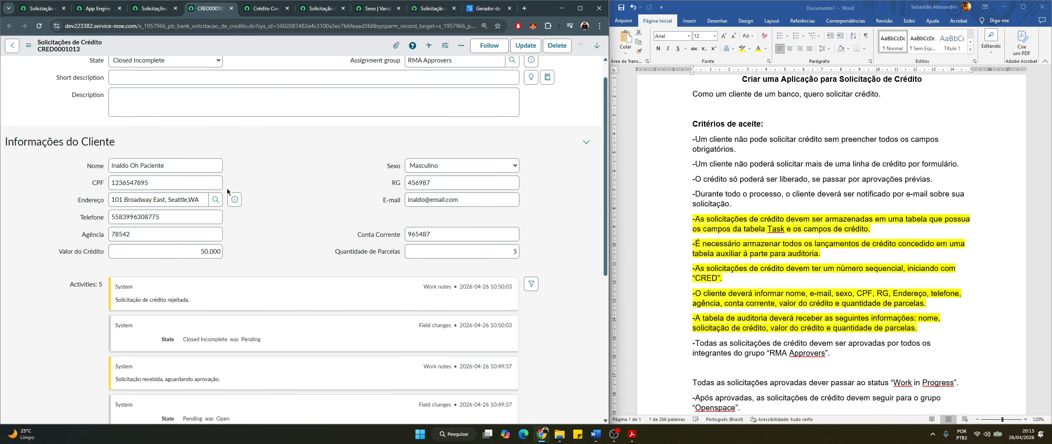
click(119, 151)
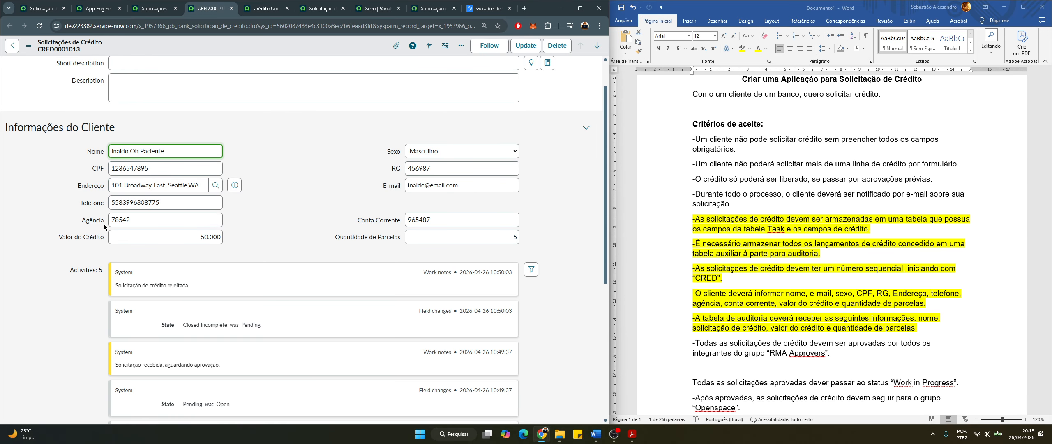
drag(231, 228, 531, 233)
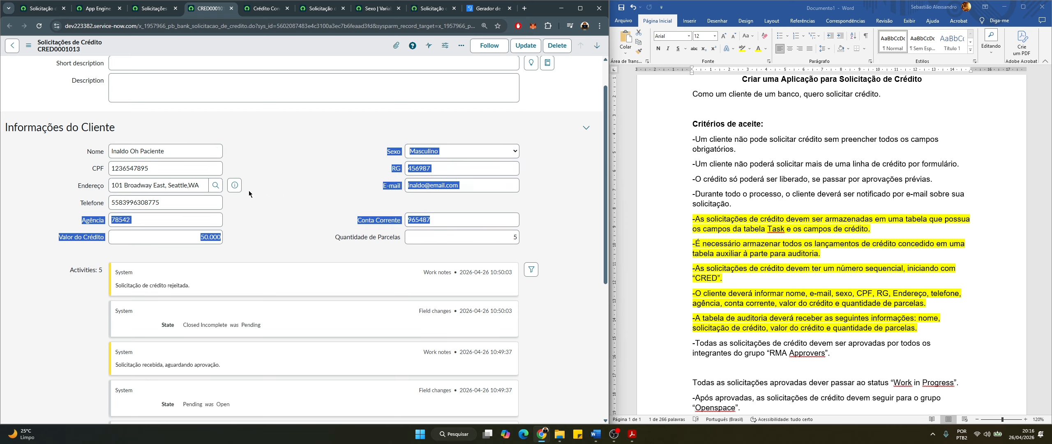
scroll(283, 219, down, 2)
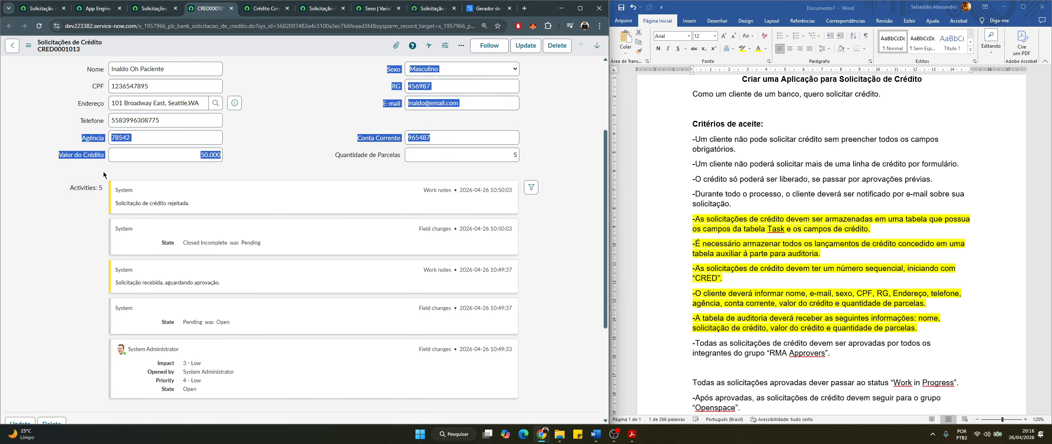
drag(103, 182, 152, 264)
click(136, 226)
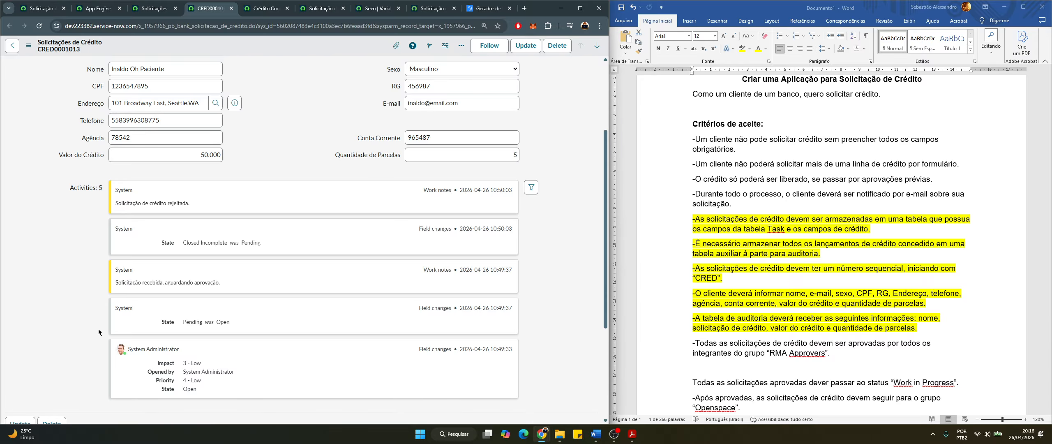
Locate the credit-rejected work note, then return to the Solicitações de Crédito list
scroll(98, 331, up, 5)
scroll(91, 326, down, 8)
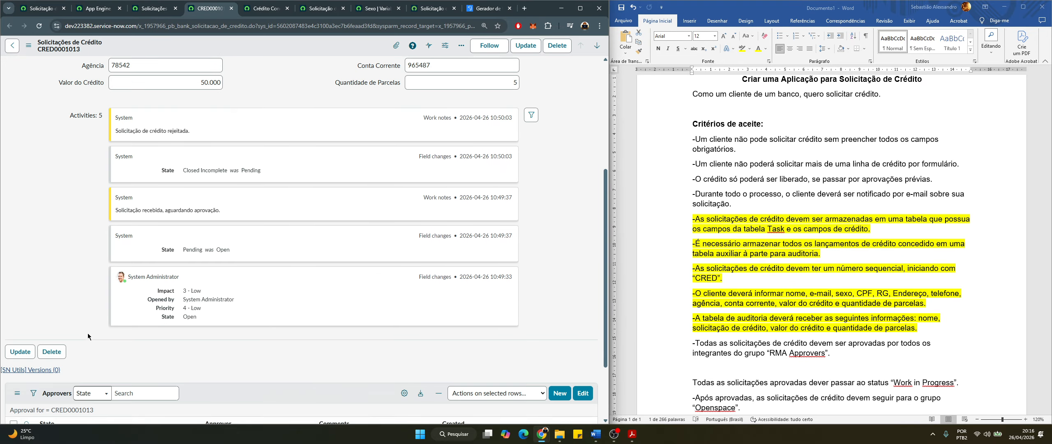
scroll(88, 336, down, 2)
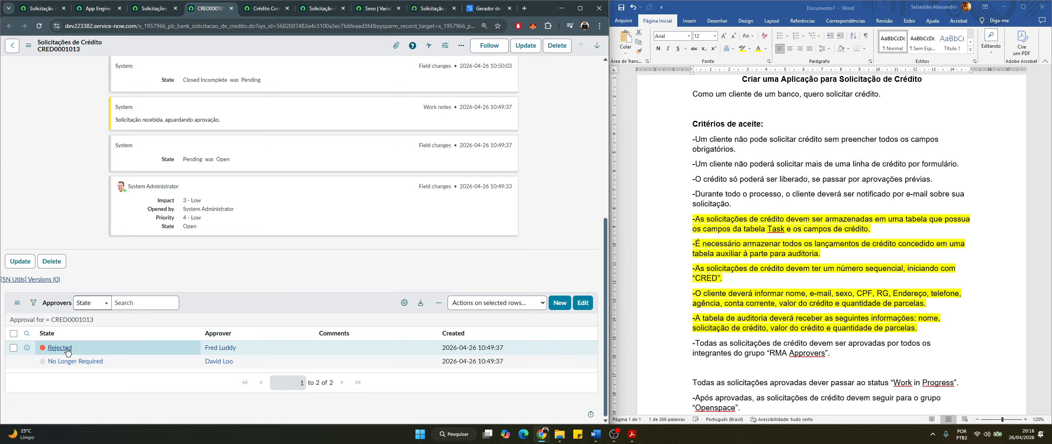
scroll(174, 246, up, 4)
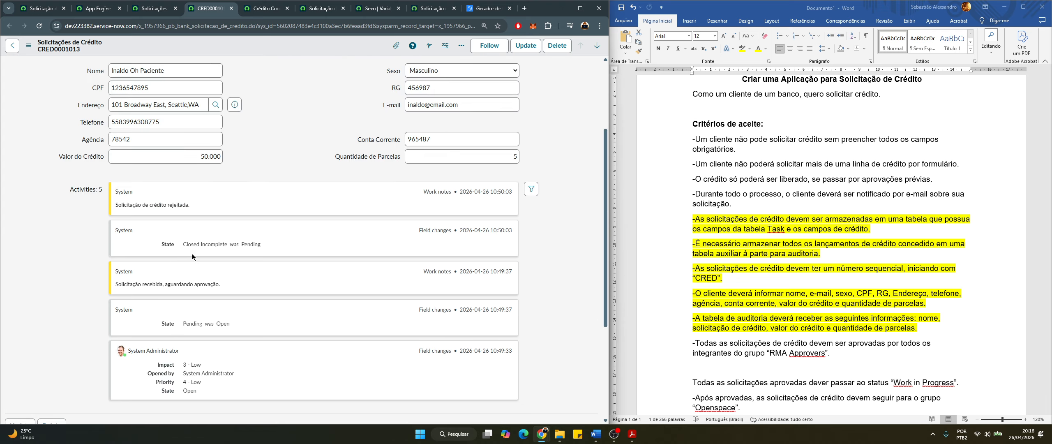
scroll(176, 333, down, 4)
scroll(247, 270, up, 6)
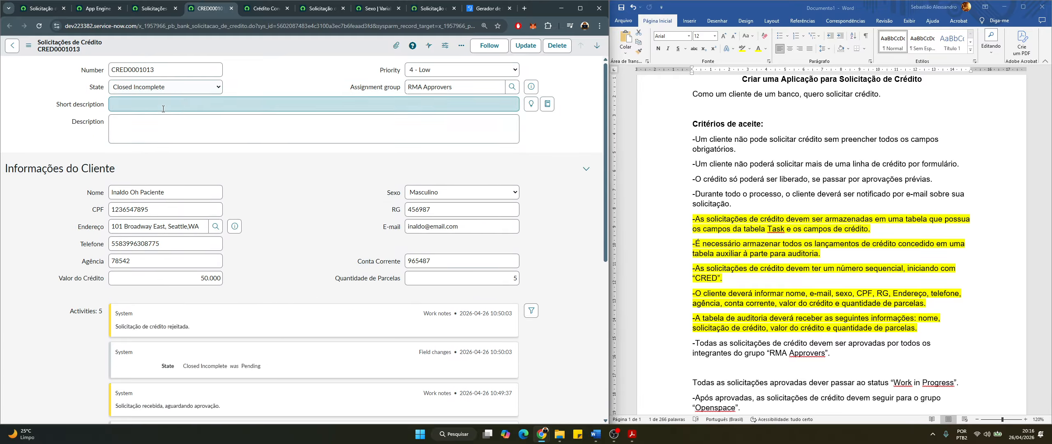
scroll(115, 218, down, 3)
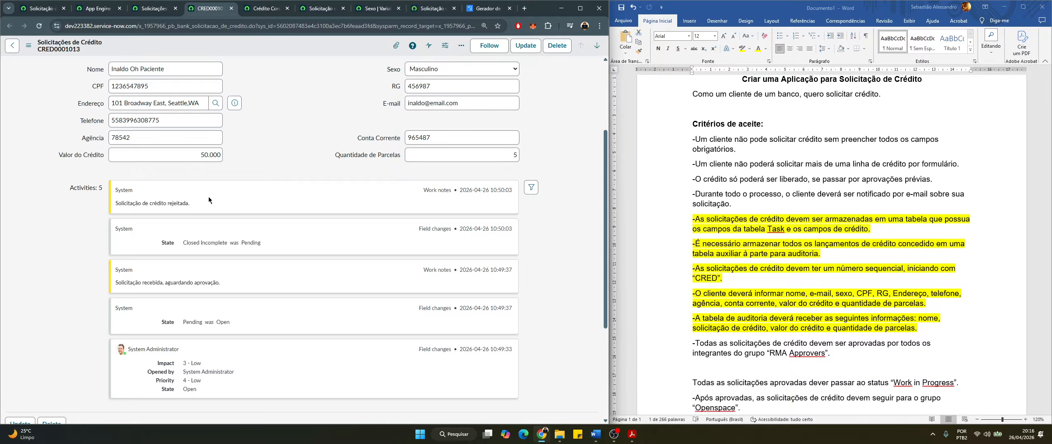
drag(208, 200, 117, 204)
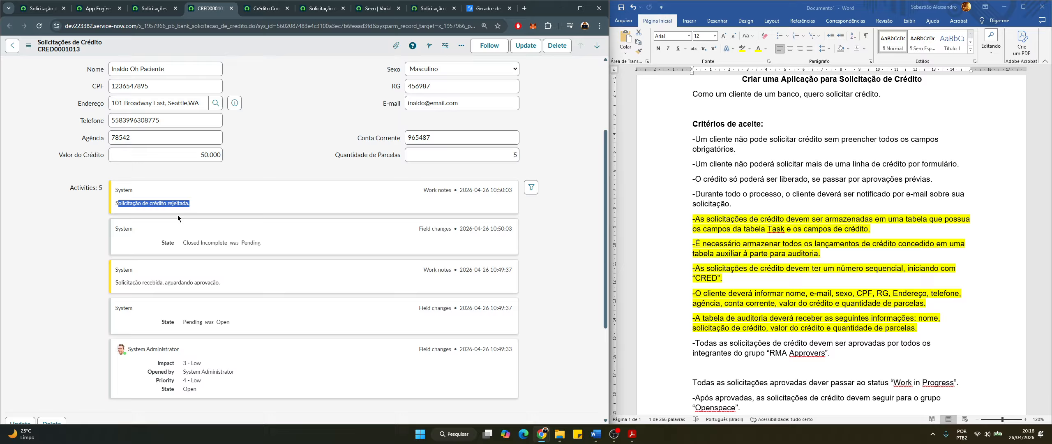
click(112, 191)
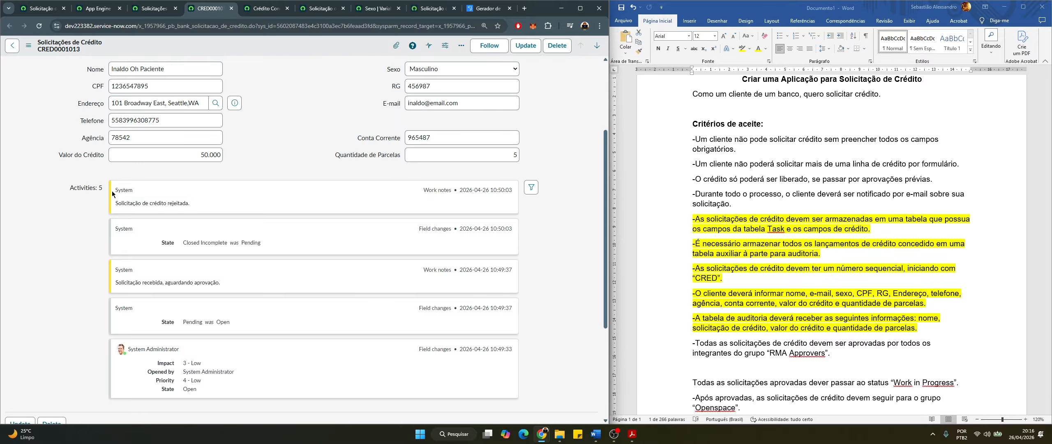
click(155, 14)
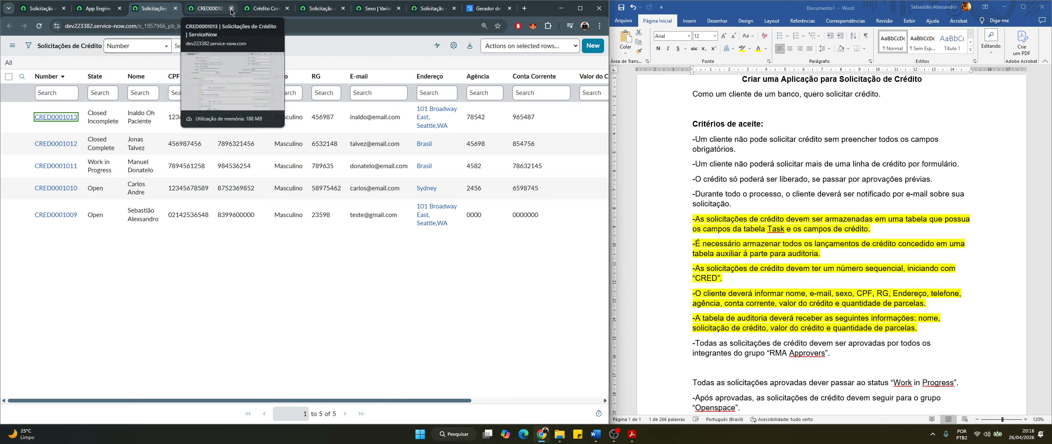
Close the CRED0001013 tab and re-highlight the Task-table and CRED-number paragraphs green
click(232, 9)
click(864, 224)
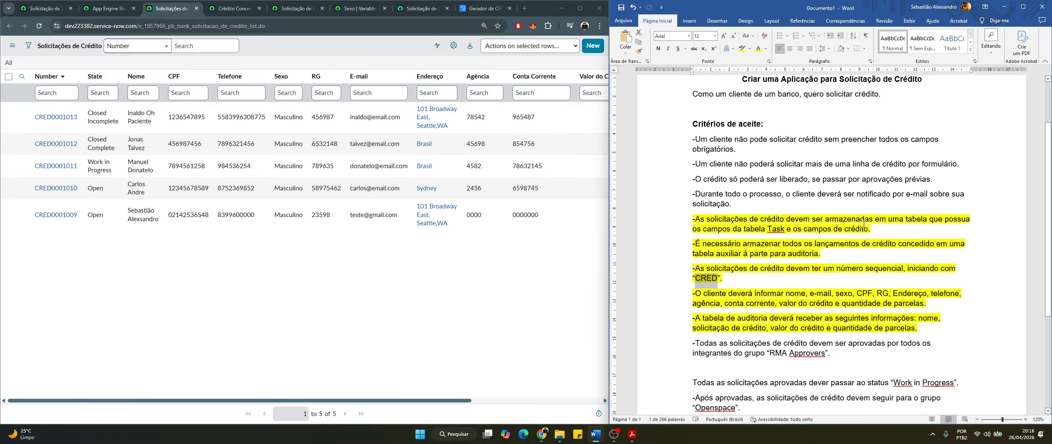
triple_click(873, 227)
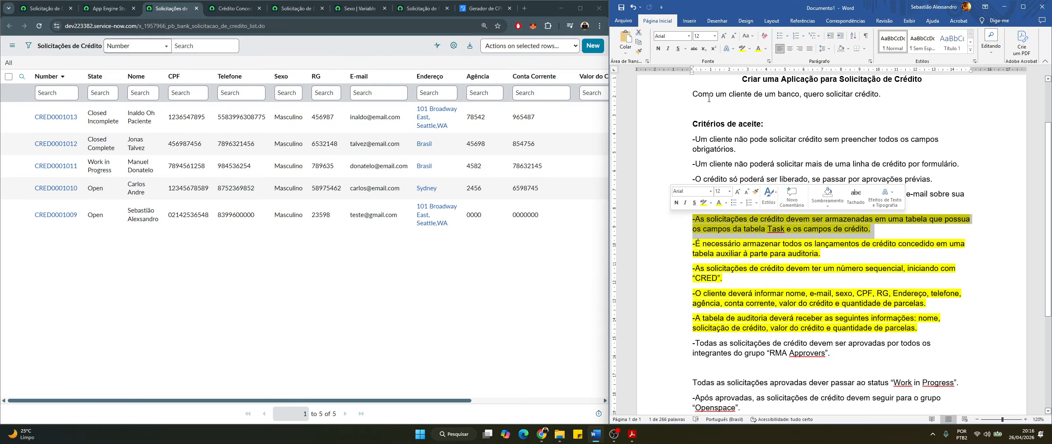
click(750, 49)
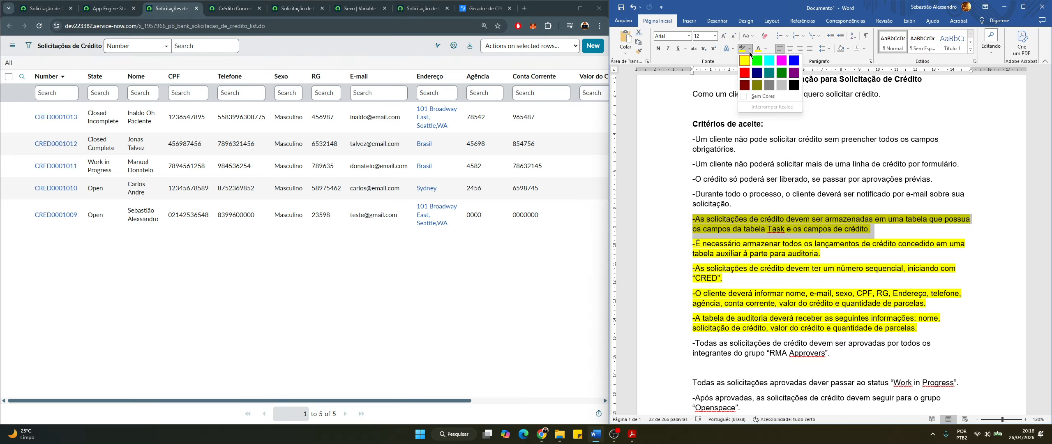
click(758, 61)
key(Left)
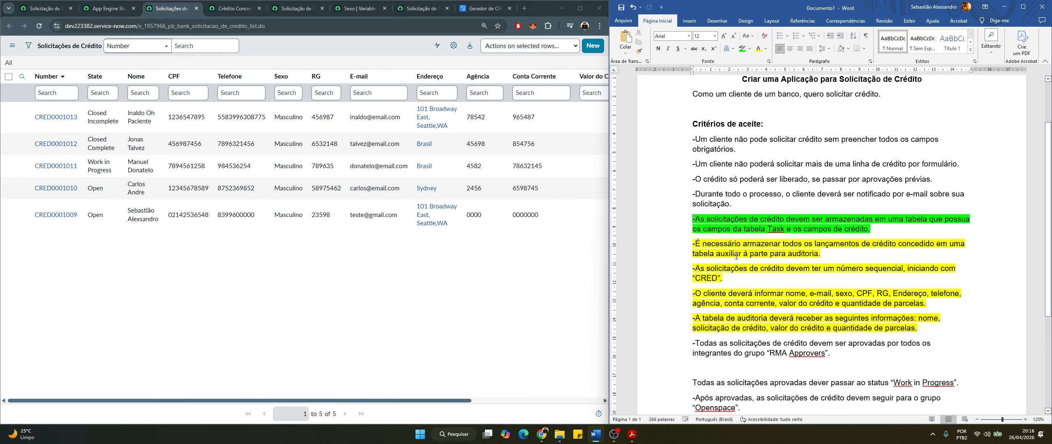
triple_click(714, 277)
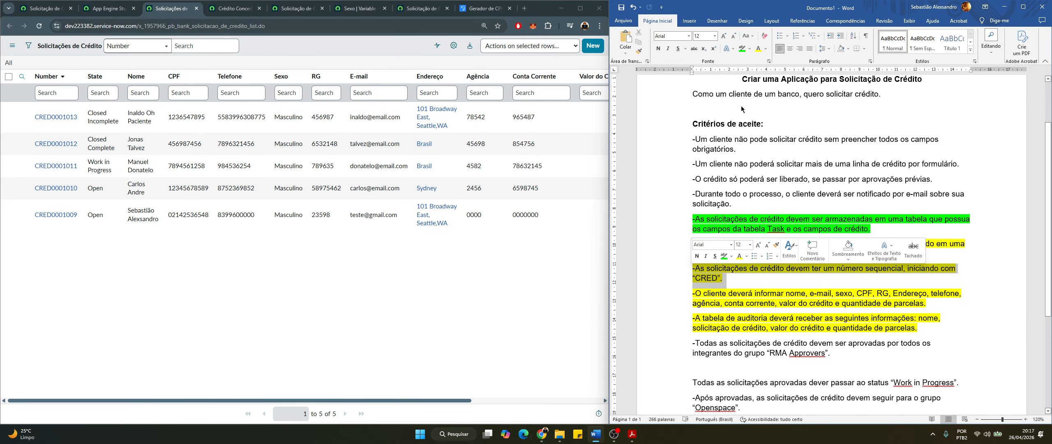
click(742, 48)
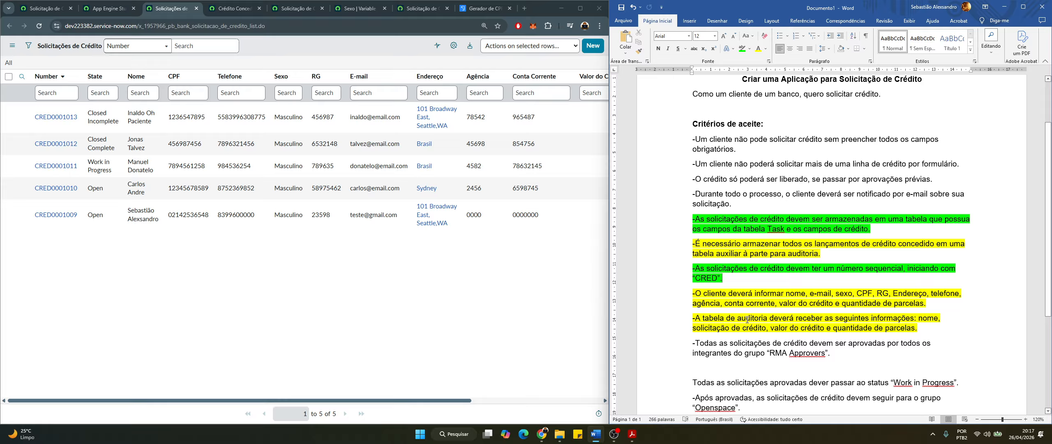
click(110, 12)
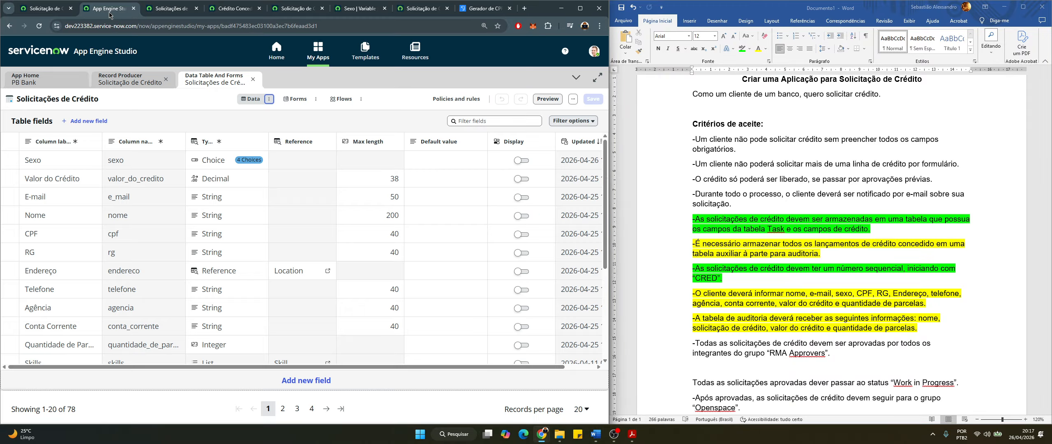
From the PB Bank app home, open the Crédito Concedito table for editing
click(46, 79)
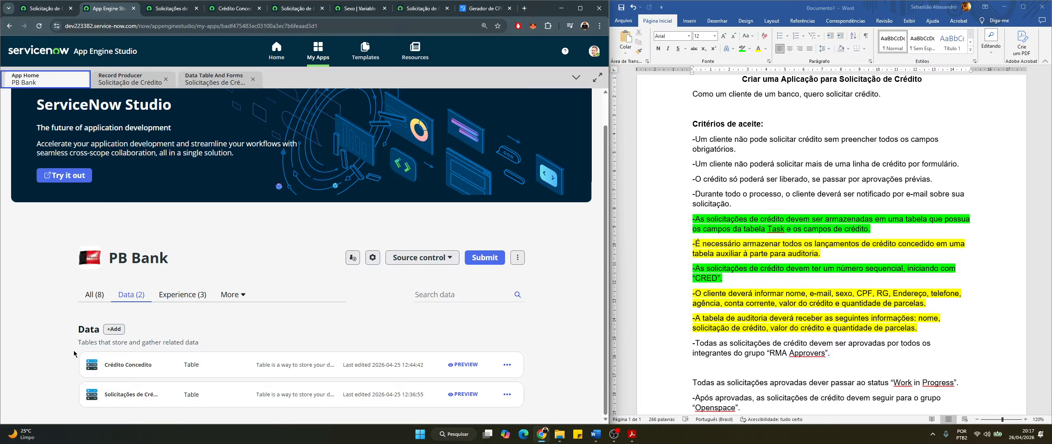
click(507, 364)
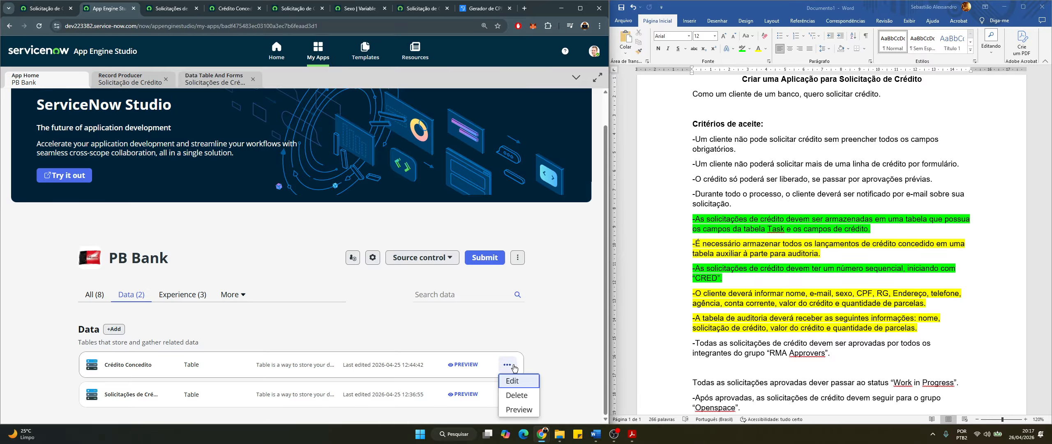
click(518, 381)
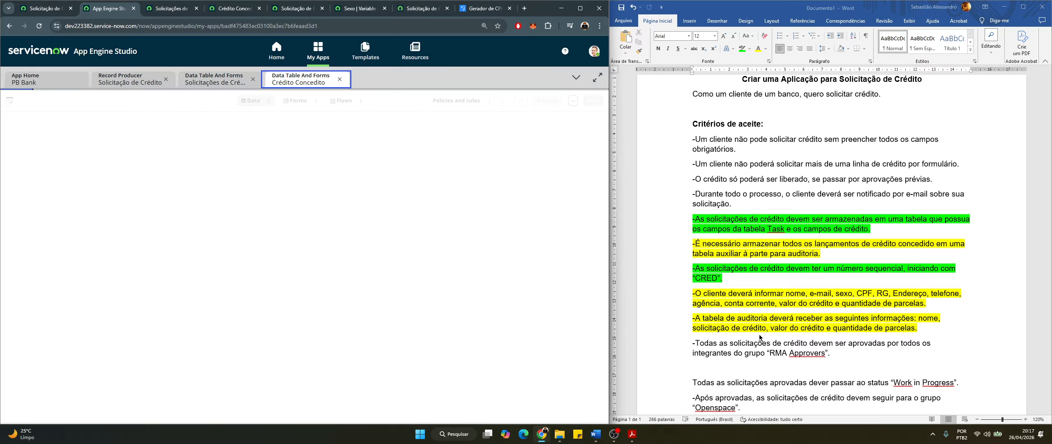
Highlight 'solicitação de crédito' in the audit-table requirement, then dismiss the view-data tip
click(907, 324)
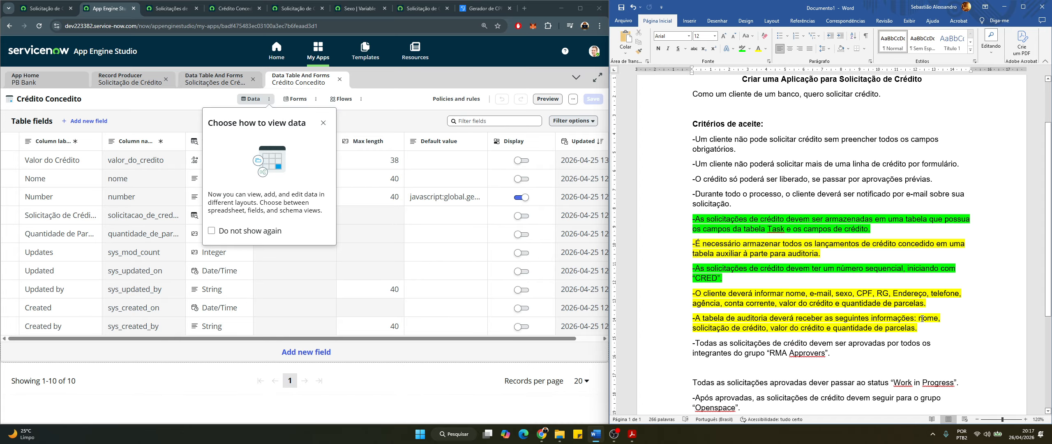
drag(922, 318, 926, 319)
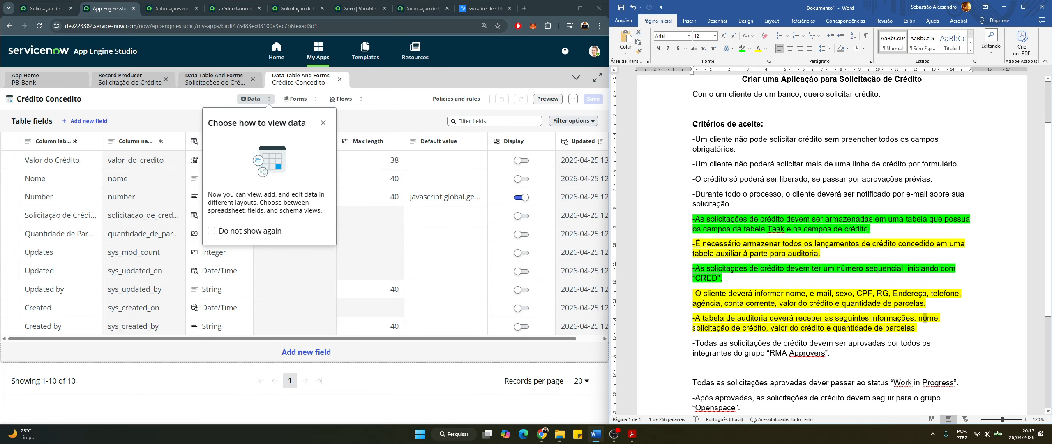
drag(703, 328, 766, 329)
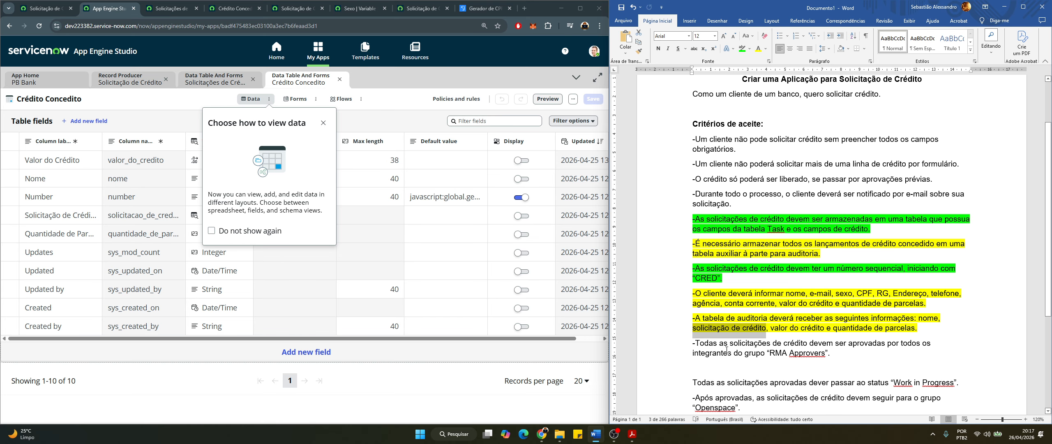
click(790, 337)
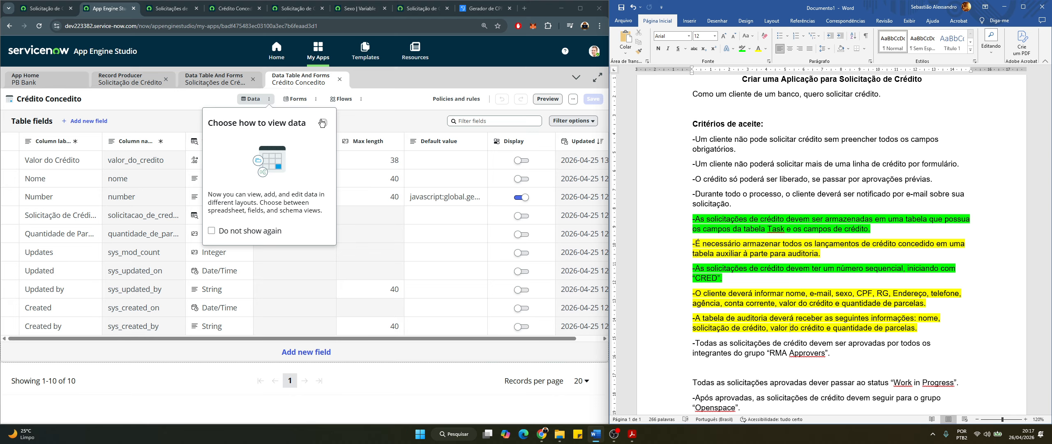
key(alt+Tab)
key(Escape)
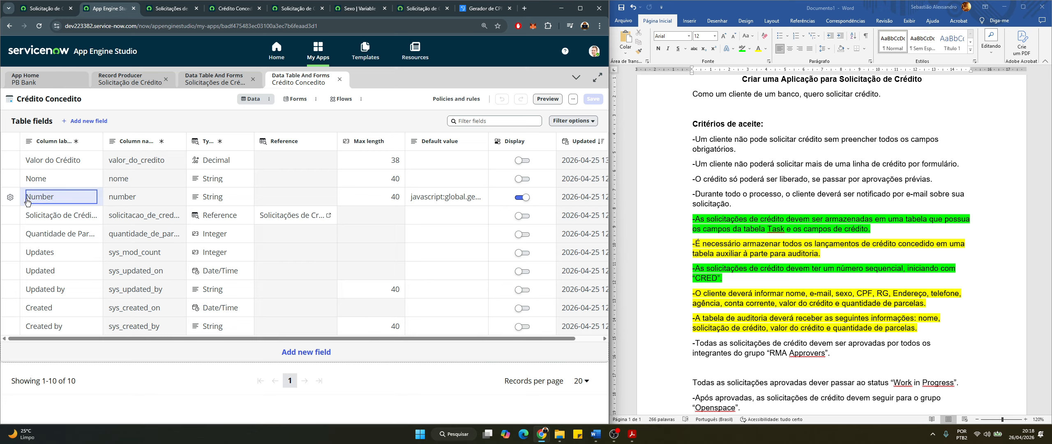
double_click(50, 197)
click(304, 197)
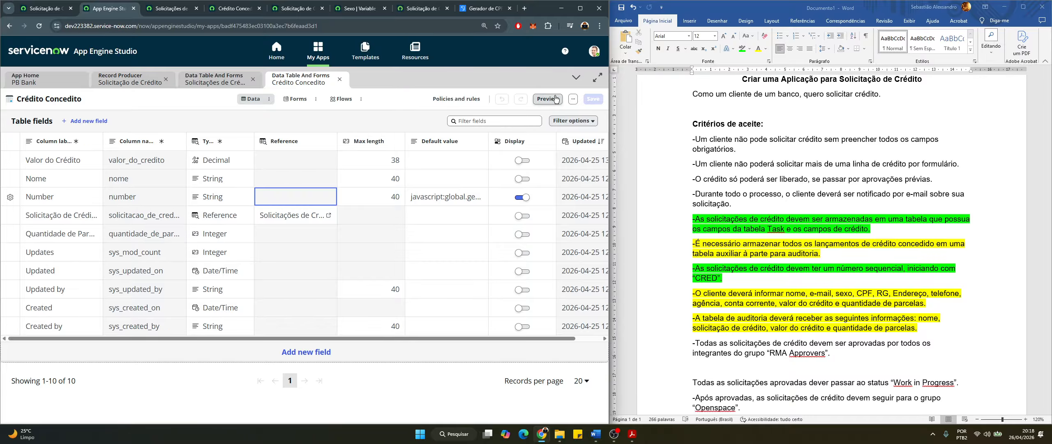
click(572, 101)
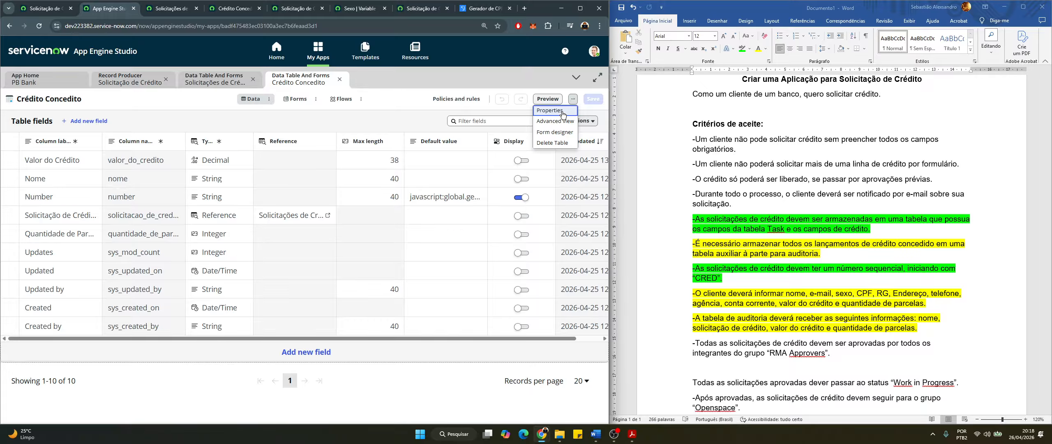
click(562, 112)
click(153, 224)
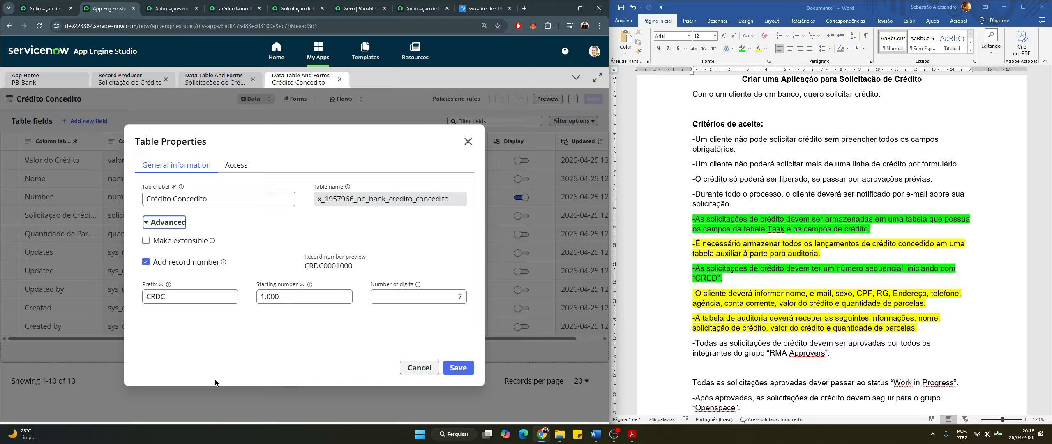
click(206, 333)
drag(183, 297, 138, 299)
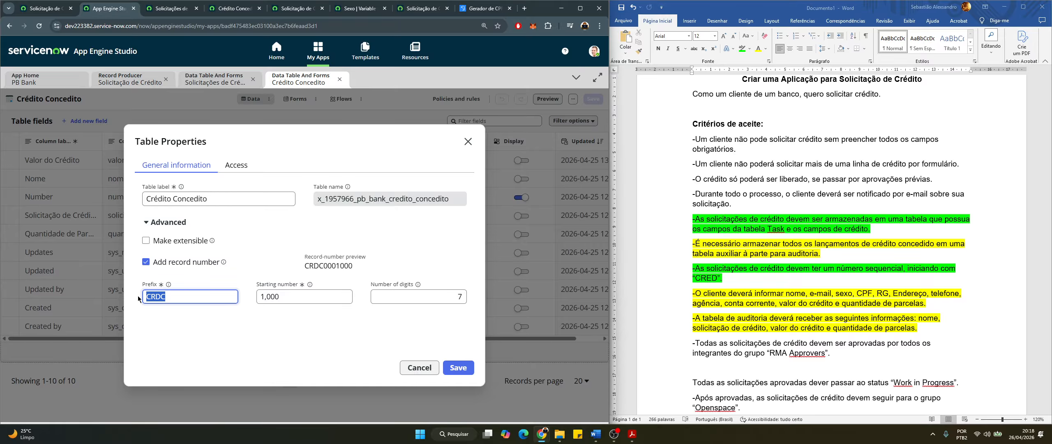
click(168, 316)
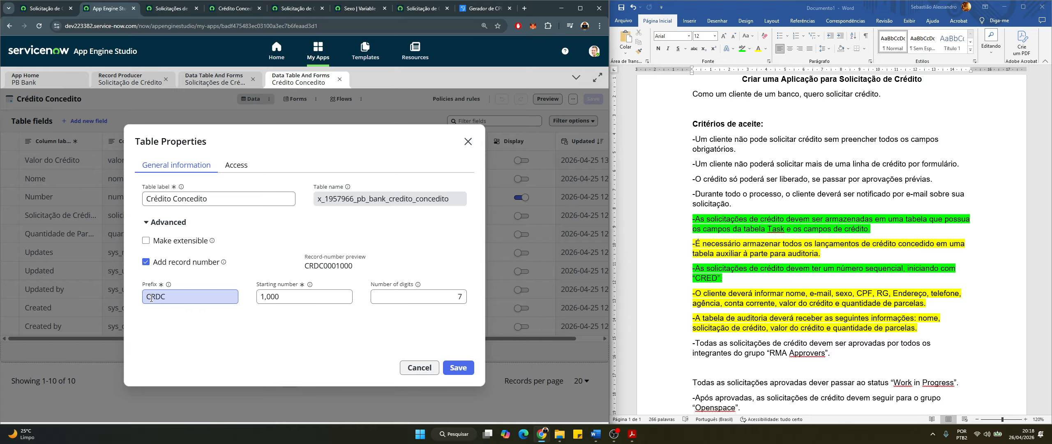
click(164, 297)
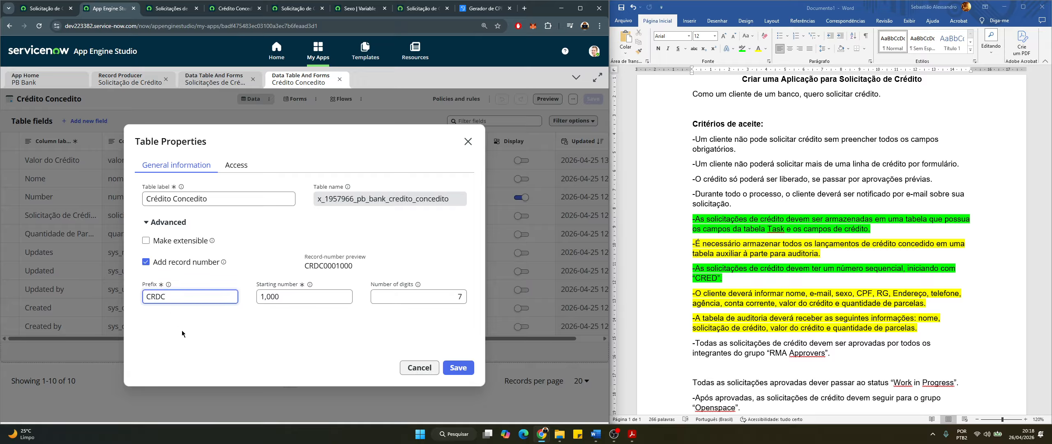
key(ctrl+a)
click(467, 141)
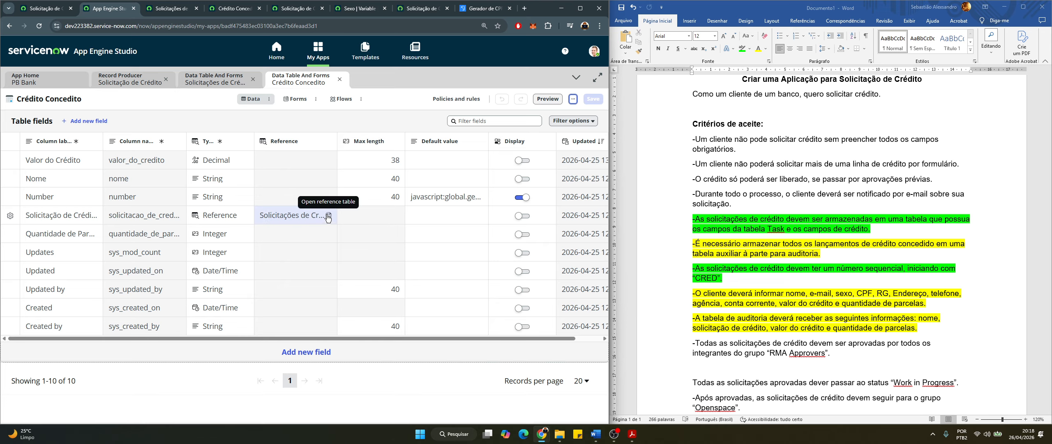
Open CRDC0001001 from the Crédito Concedito list in a new tab, check the lists, then return to the table designer
click(237, 3)
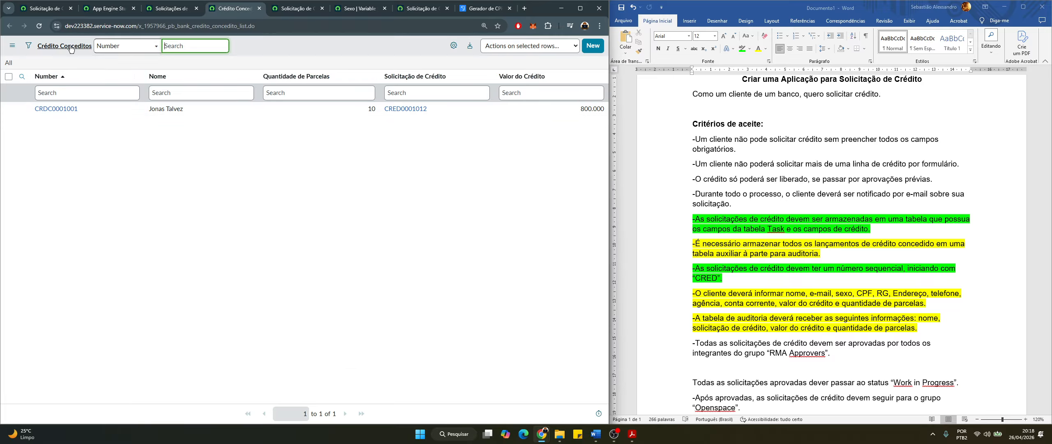
middle_click(57, 109)
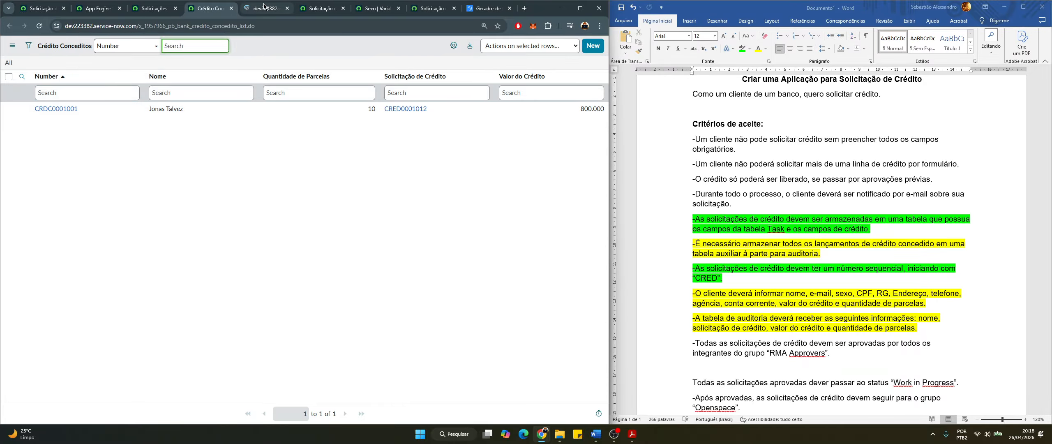
click(263, 9)
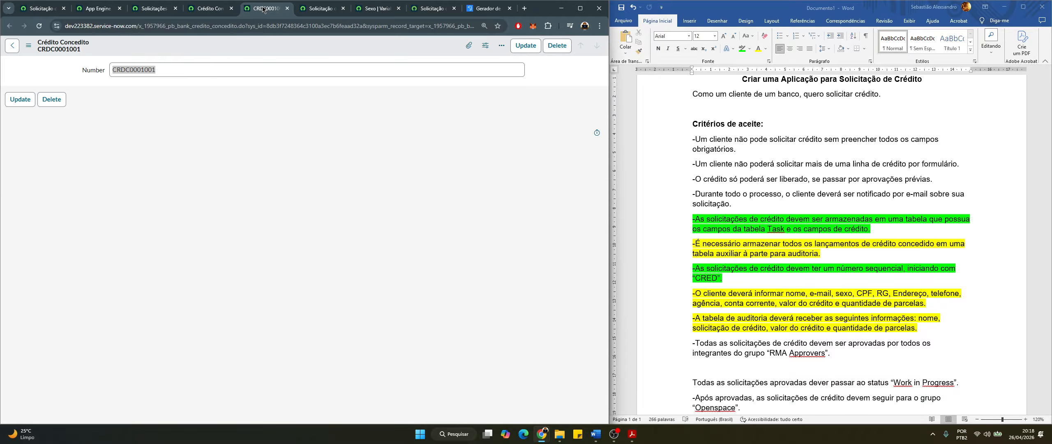
click(205, 11)
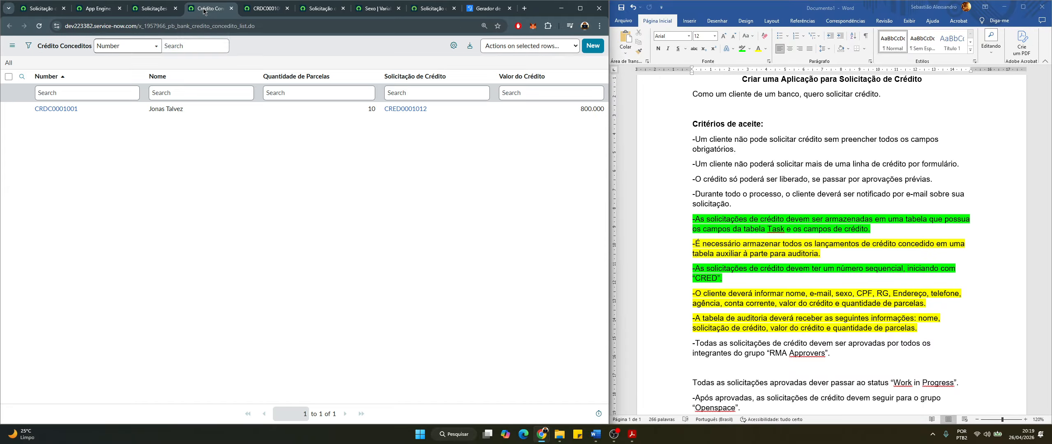
click(265, 9)
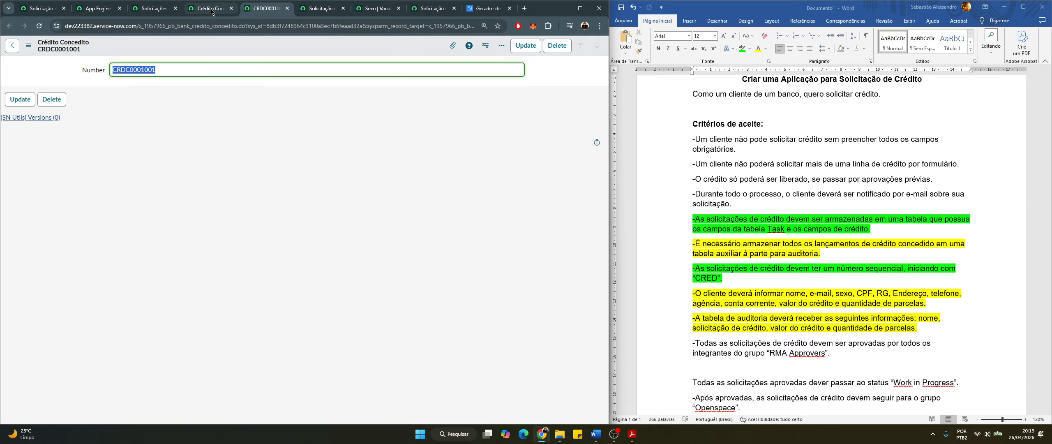
click(148, 10)
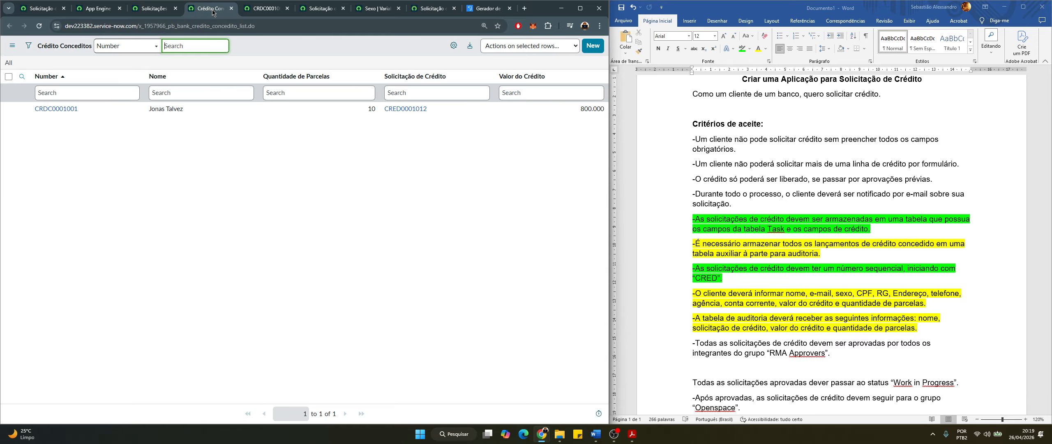
click(84, 9)
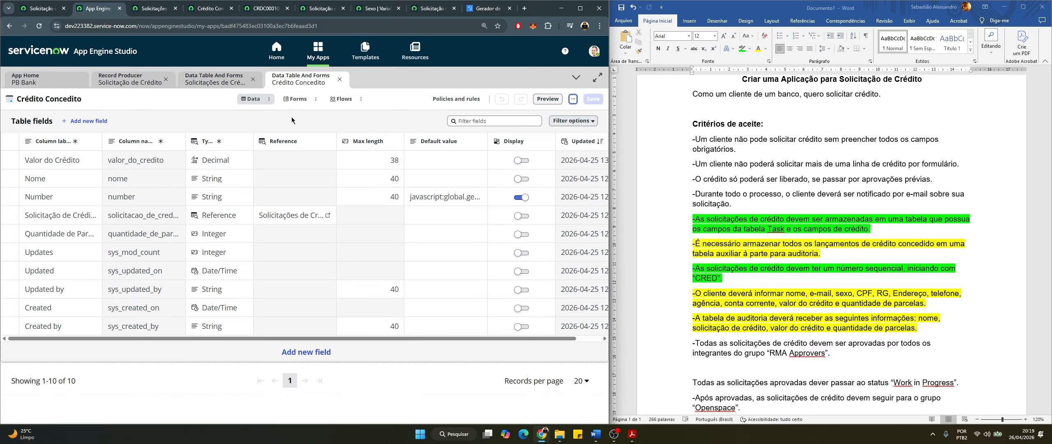
Add Nome, Valor do Crédito, Solicitação de Crédito and Quantidade de Parcelas to the Crédito Concedido form and save
click(297, 100)
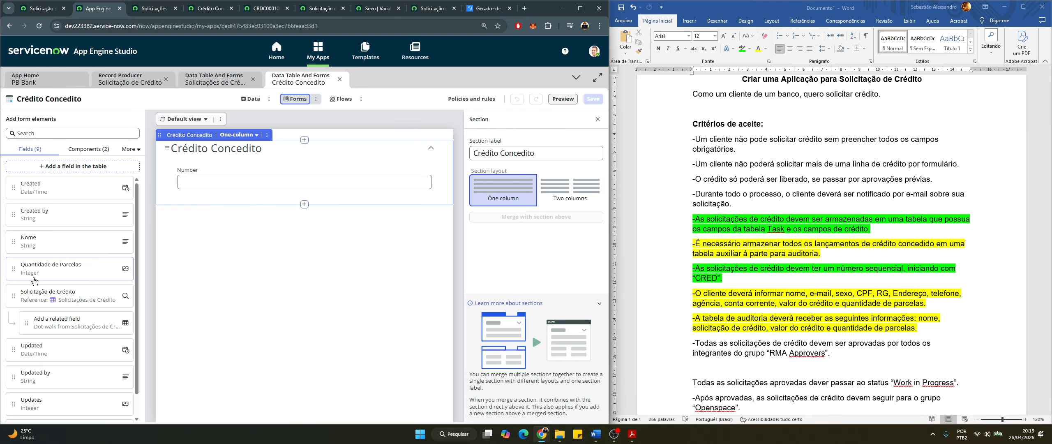
drag(14, 242, 207, 201)
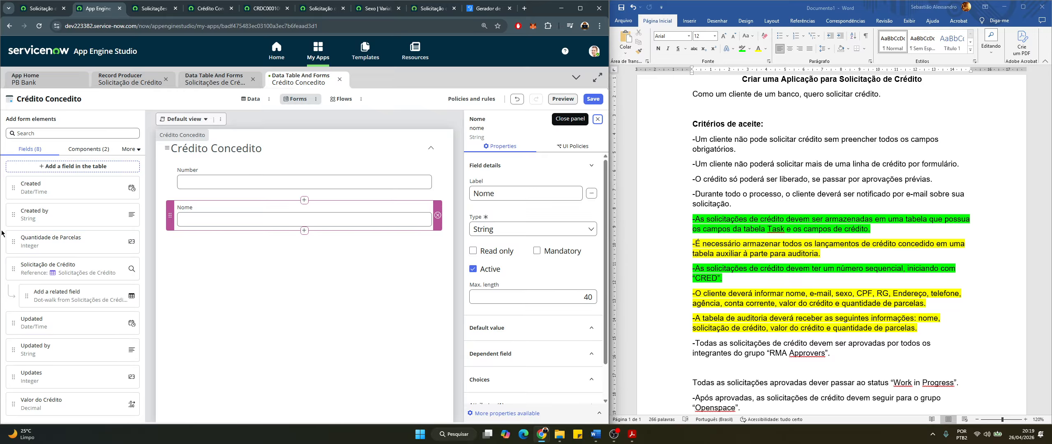
drag(25, 402, 185, 242)
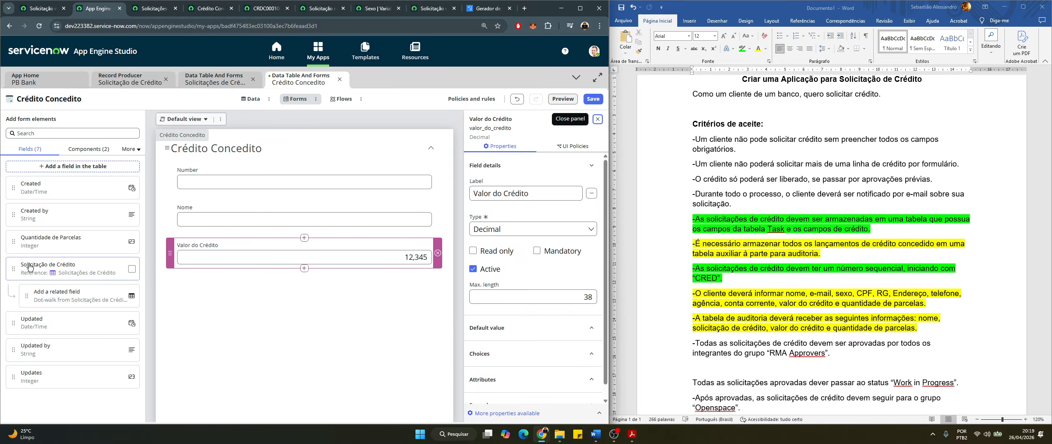
drag(25, 273, 194, 202)
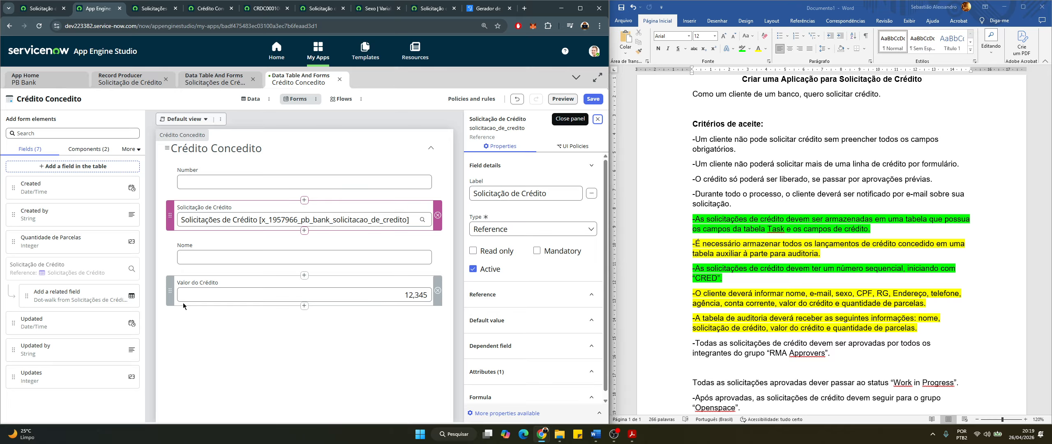
drag(25, 241, 193, 325)
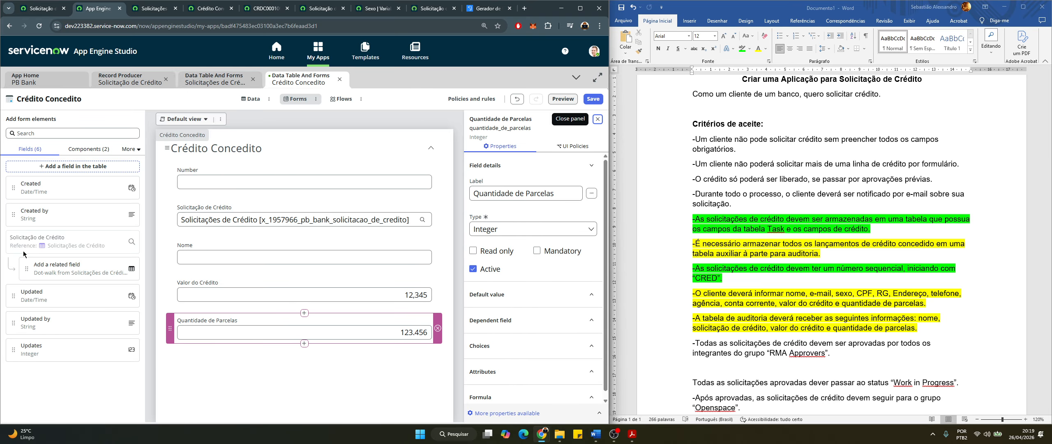
click(589, 100)
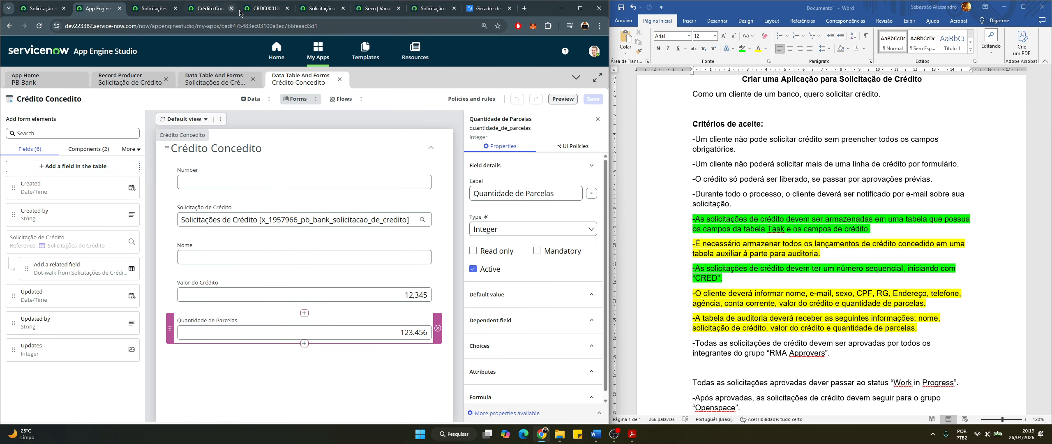
click(264, 9)
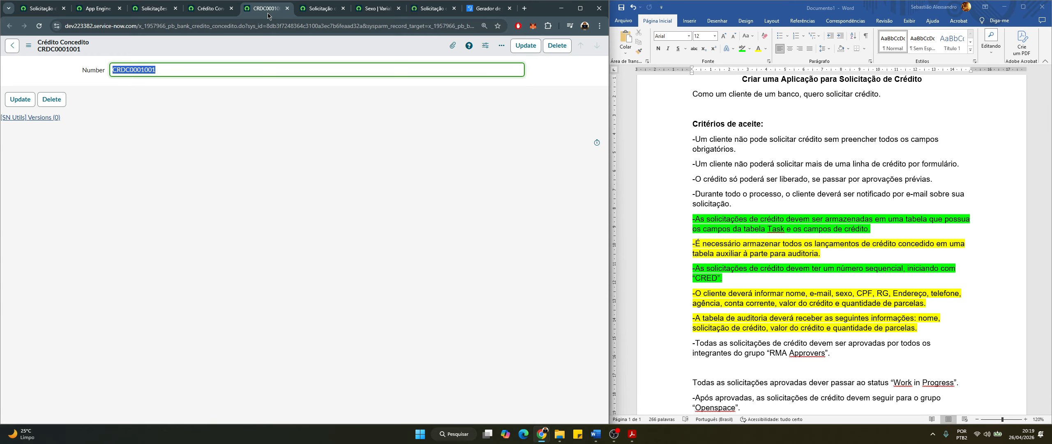
Reload CRDC0001001 and check it shows CRED0001012, the 800.000 credit value and 10 installments
click(37, 30)
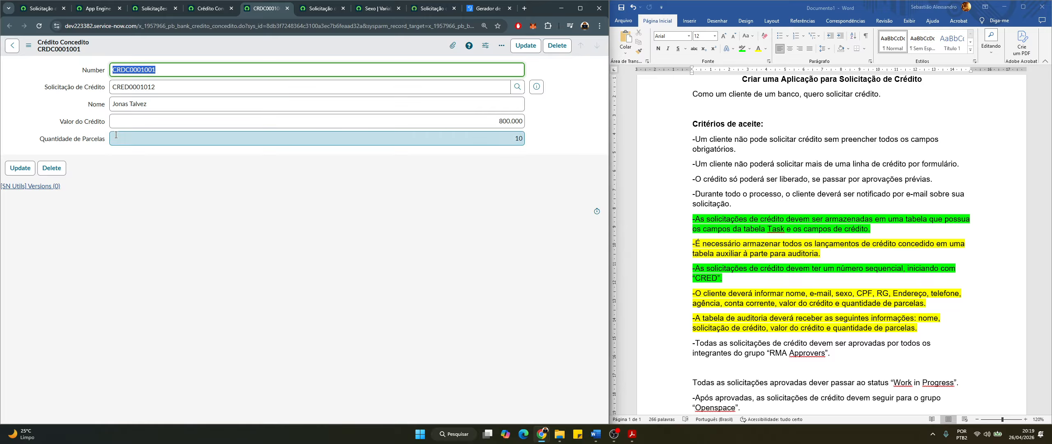
click(197, 246)
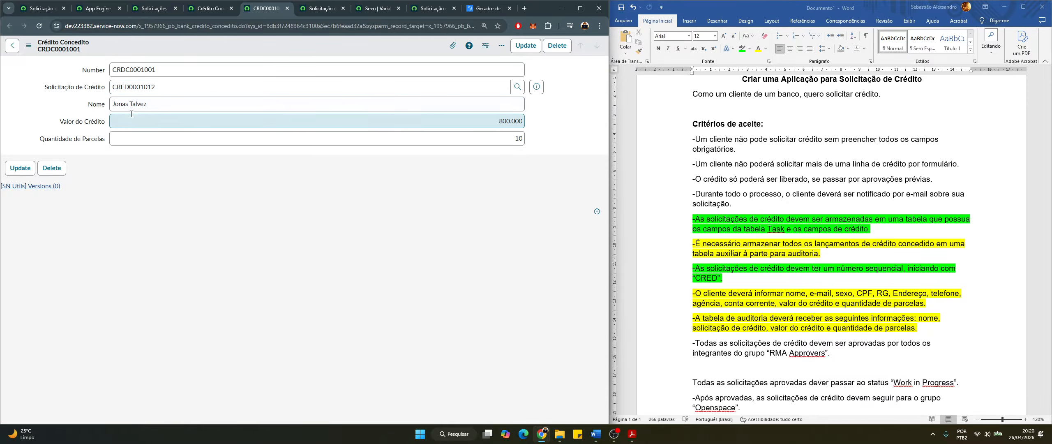
click(153, 105)
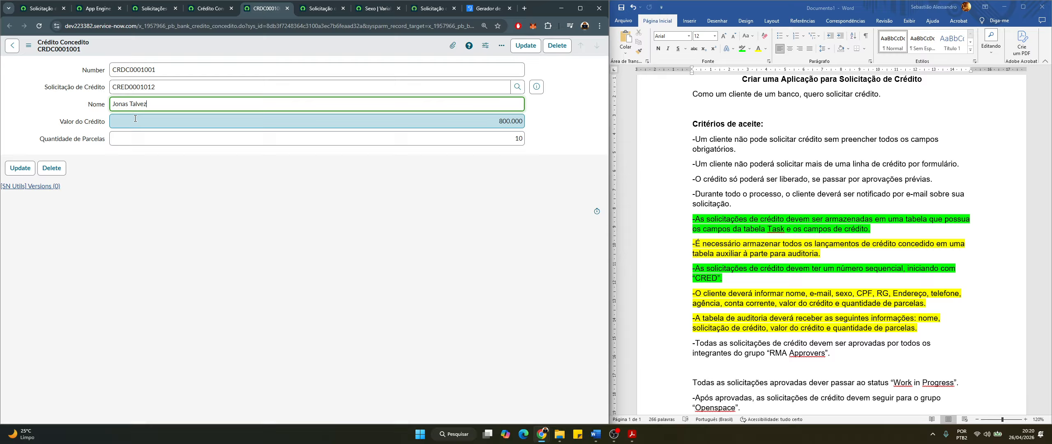
click(509, 139)
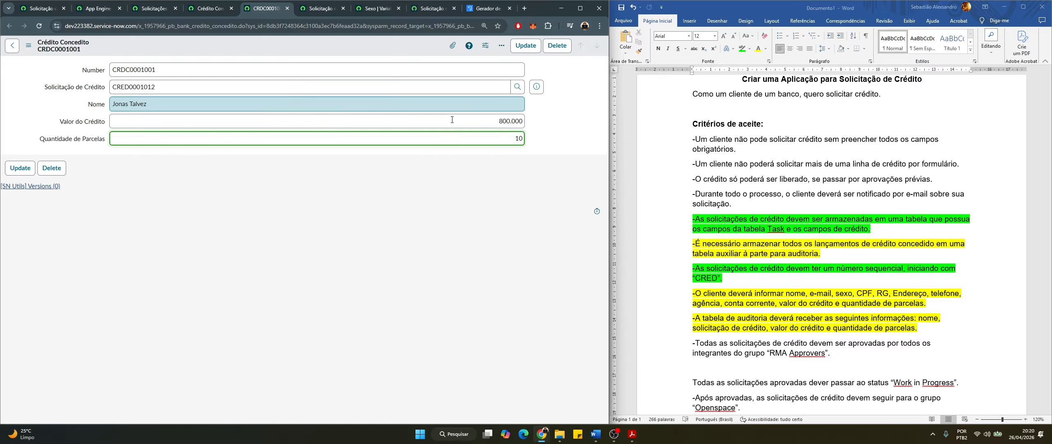
click(503, 120)
Go back through the list tabs to the App Engine Studio form designer
click(210, 9)
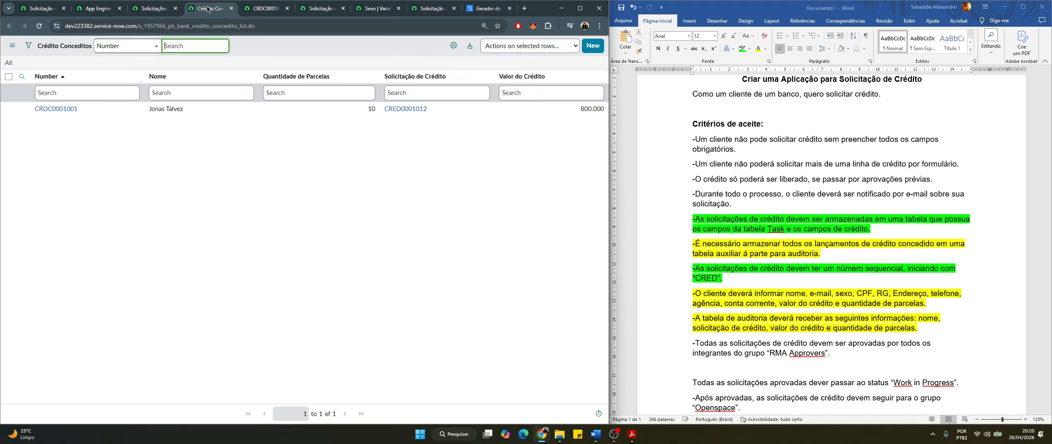
click(144, 12)
click(99, 9)
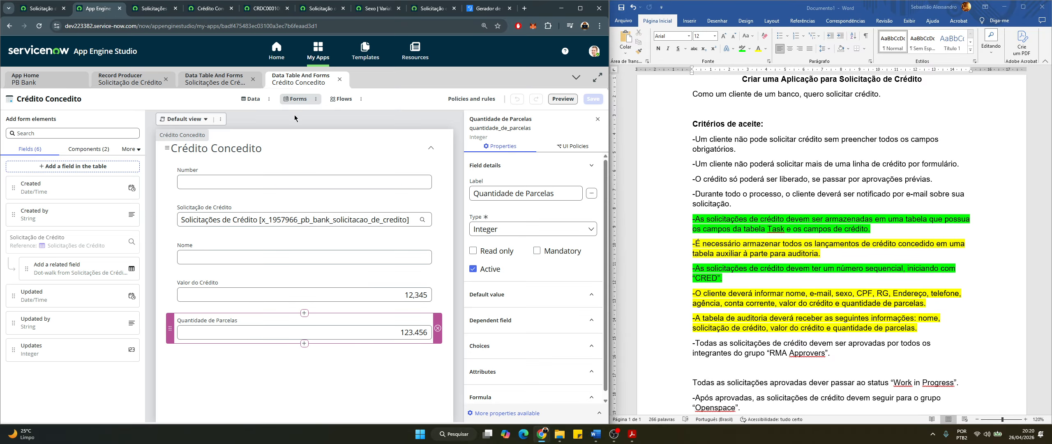
Highlight the customer-data and audit-table criteria green in the requirements document
click(873, 301)
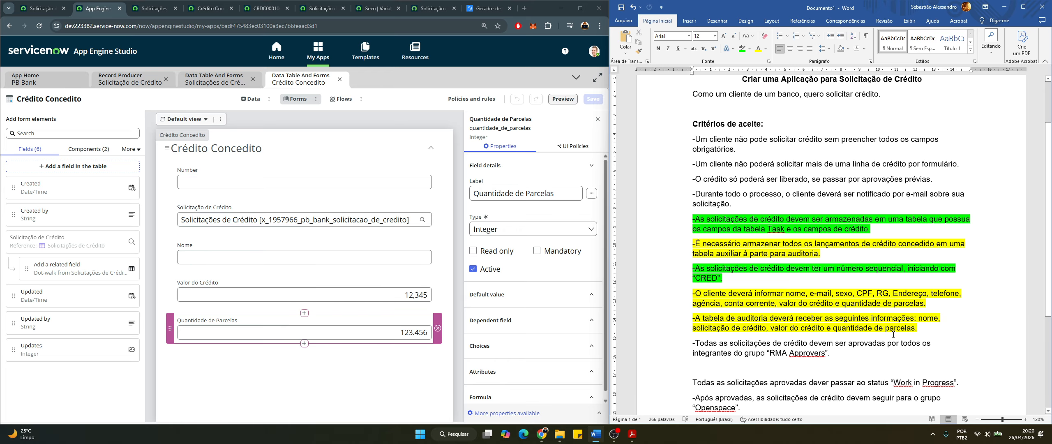
drag(761, 326, 692, 286)
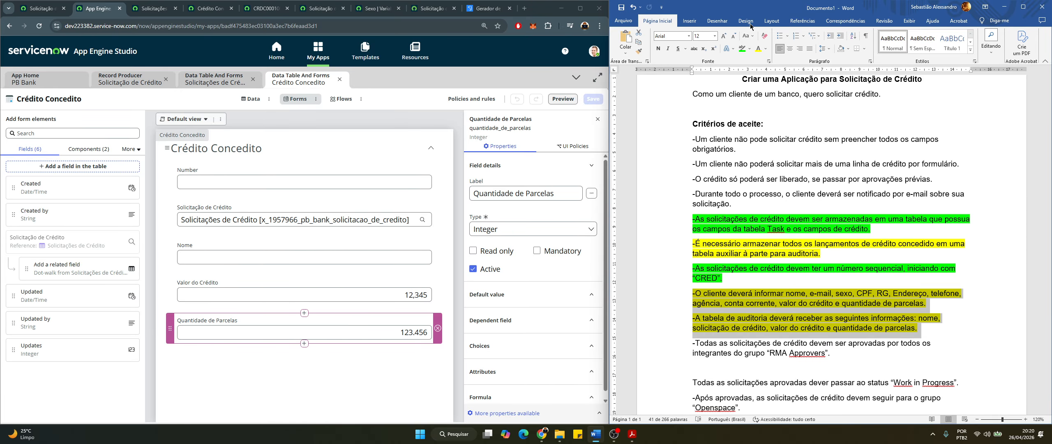
click(741, 51)
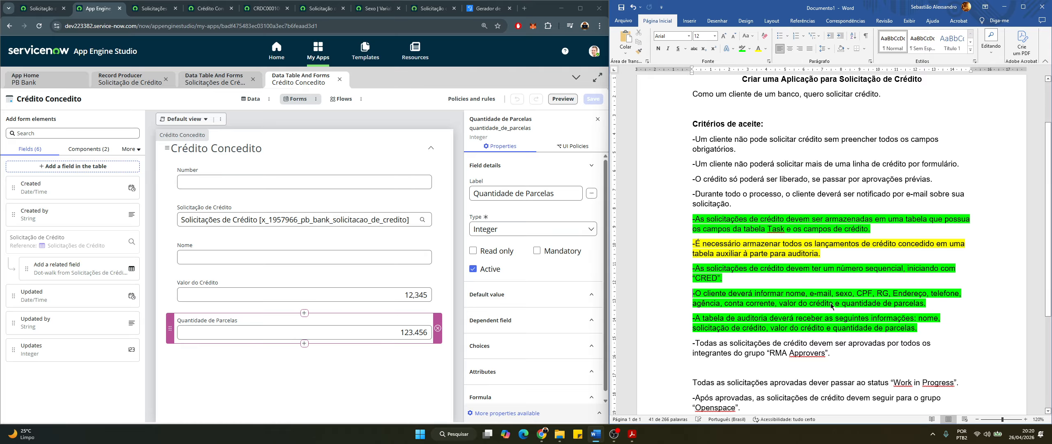
click(774, 266)
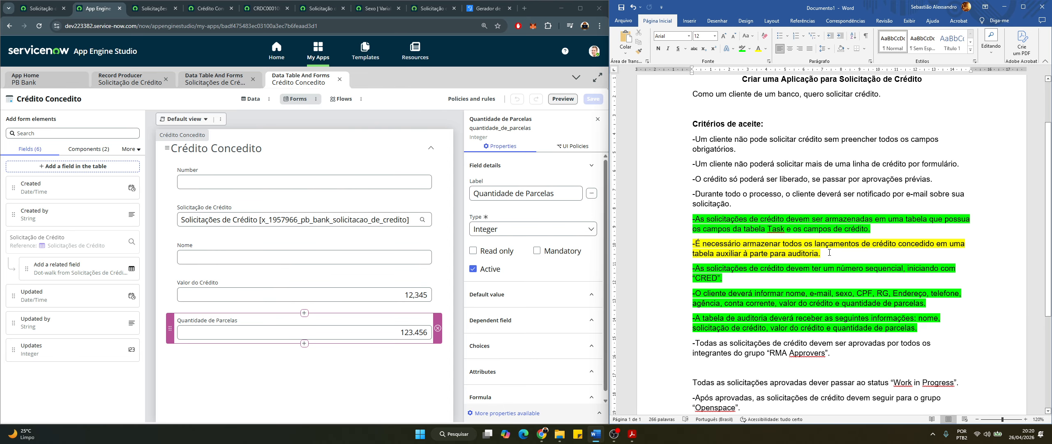
Highlight the criterion about storing granted credits green, then return to the browser
drag(829, 252, 692, 244)
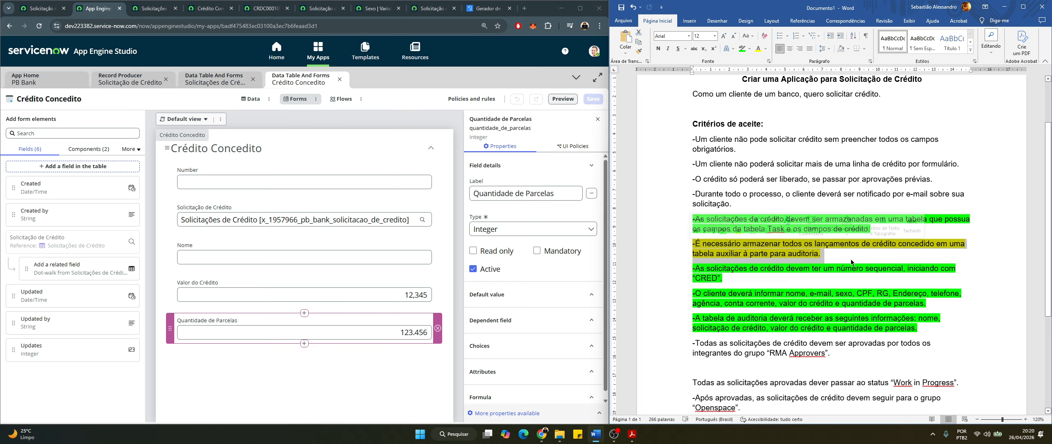
click(742, 48)
click(869, 327)
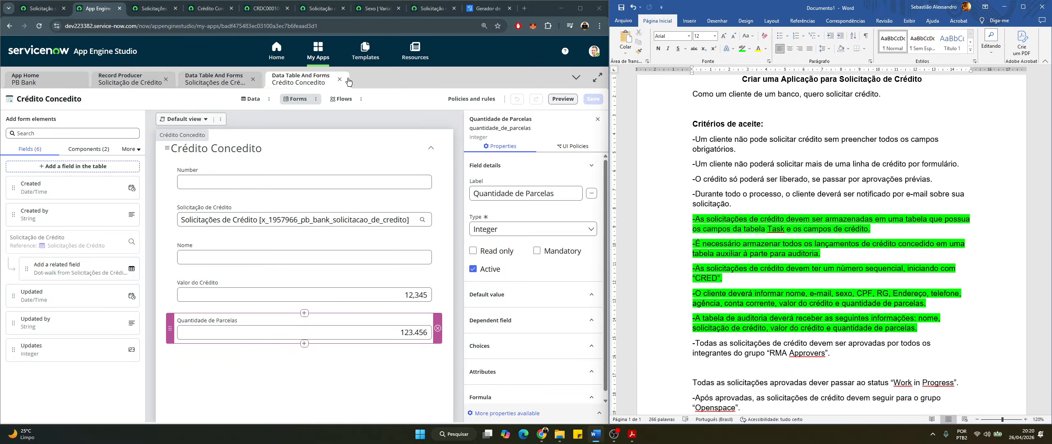
click(287, 86)
Close the Crédito Concedido tabs and glance at the portal credit request form
click(253, 80)
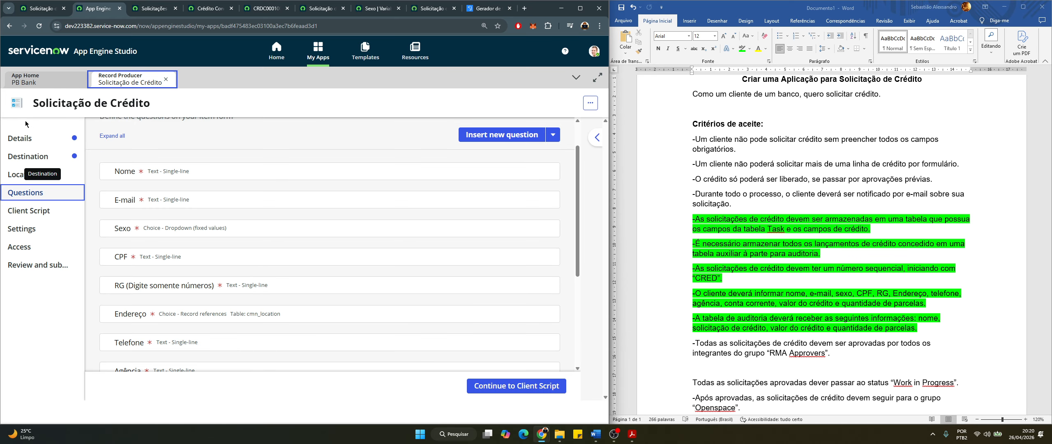
scroll(95, 247, up, 1)
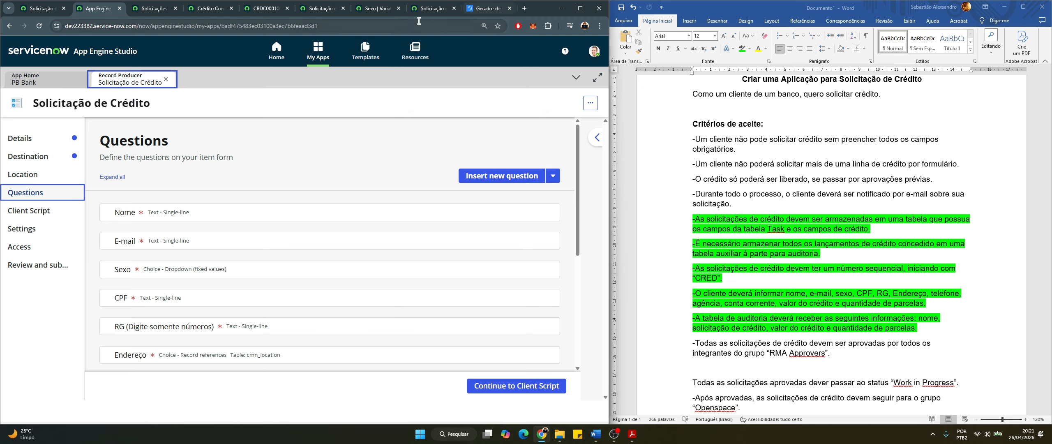
click(432, 9)
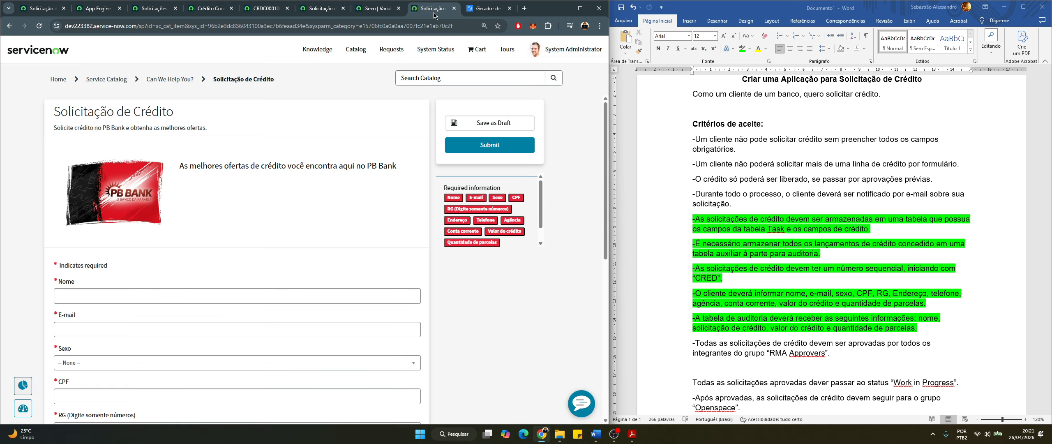
click(105, 10)
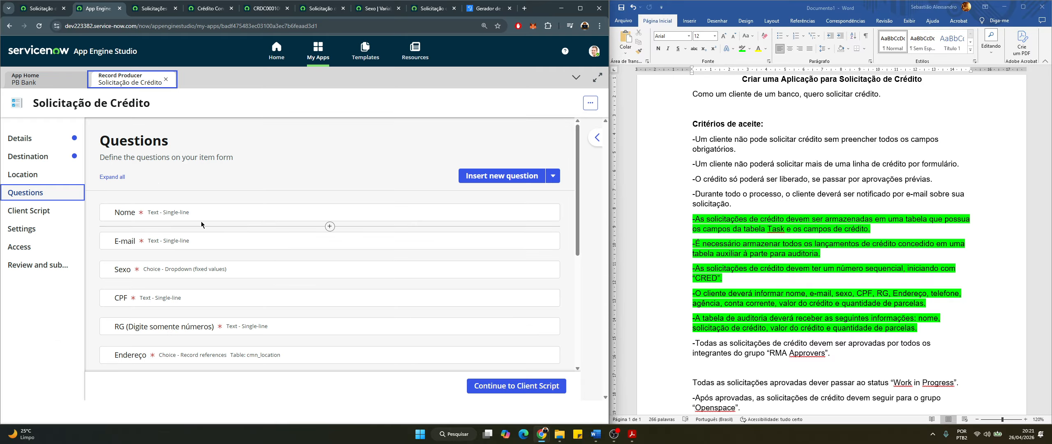
Review the record producer's Questions list and open the Sexo question for editing
scroll(177, 229, down, 1)
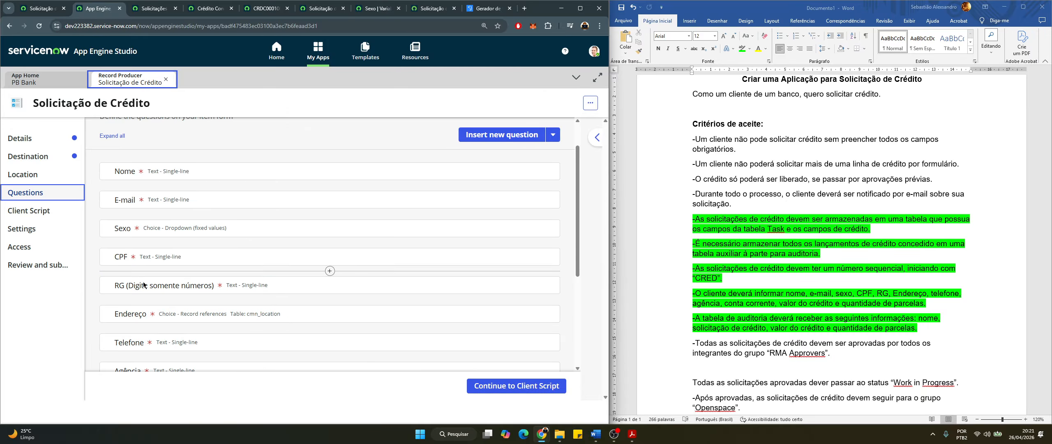
scroll(215, 295, down, 2)
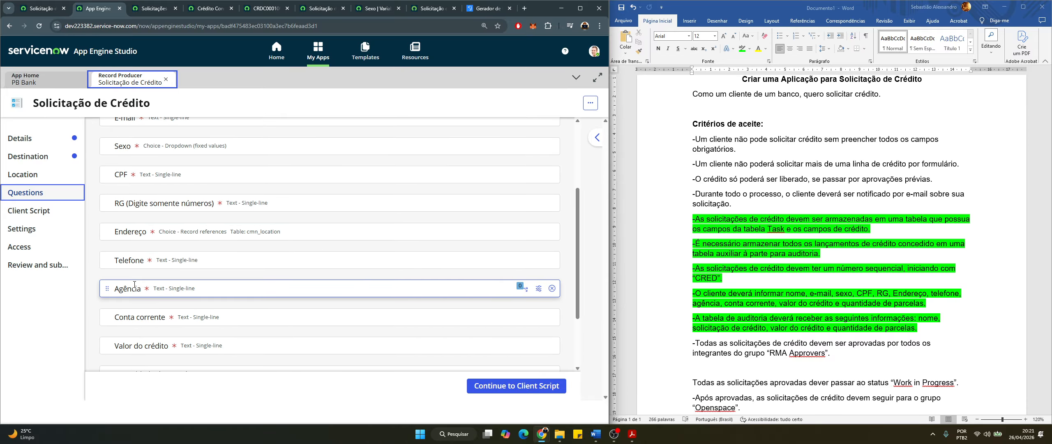
scroll(152, 306, down, 1)
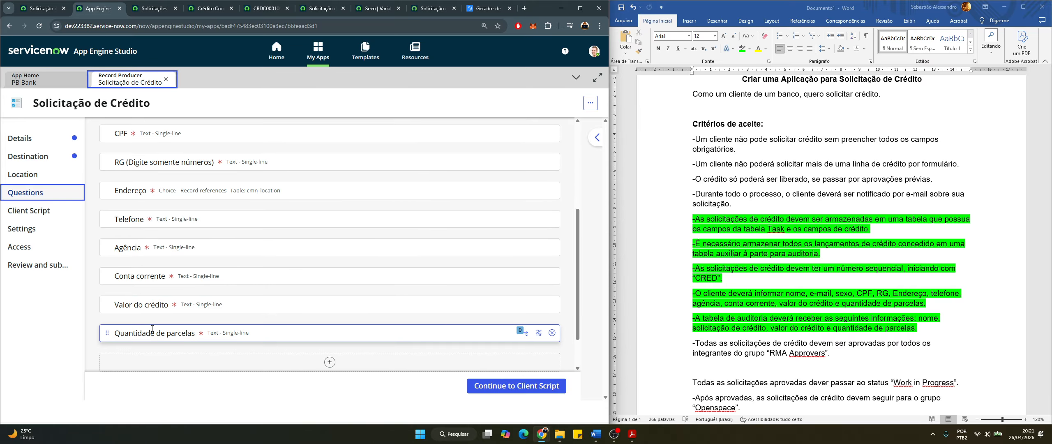
scroll(154, 296, up, 3)
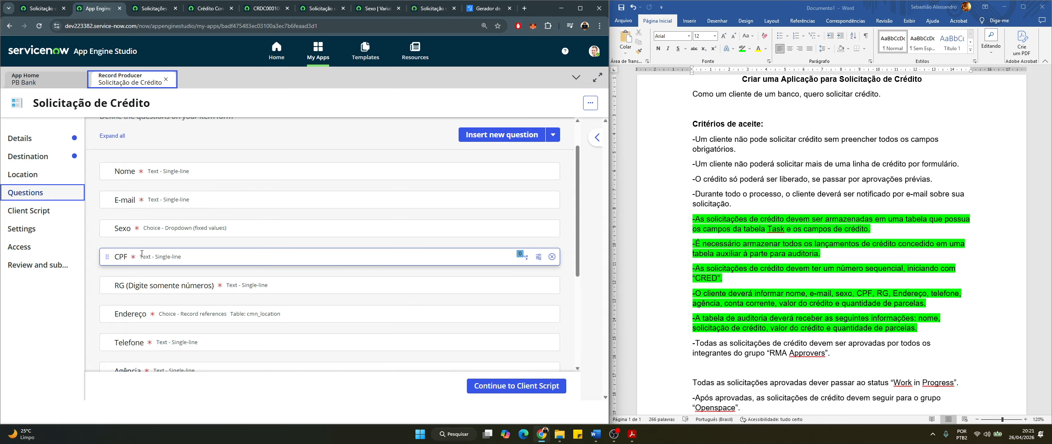
click(539, 230)
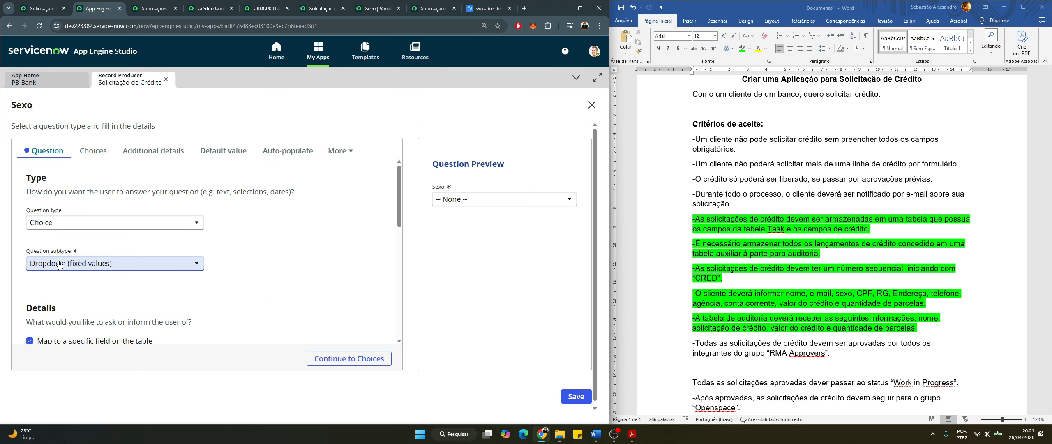
Review the Sexo question's settings and its list of choices
scroll(82, 267, down, 5)
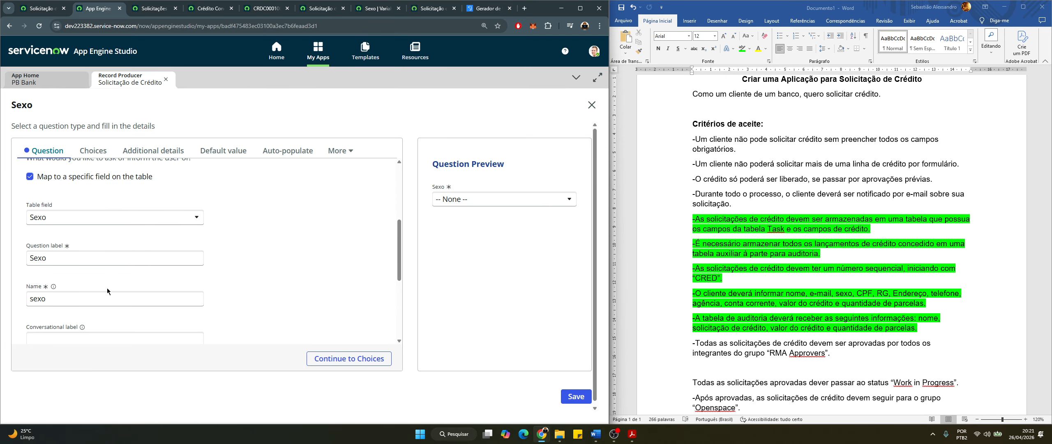
scroll(95, 254, up, 3)
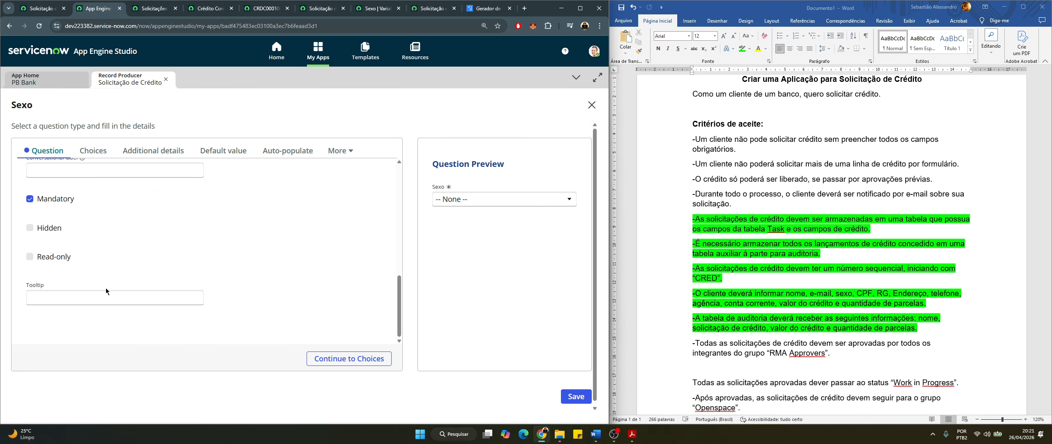
click(93, 150)
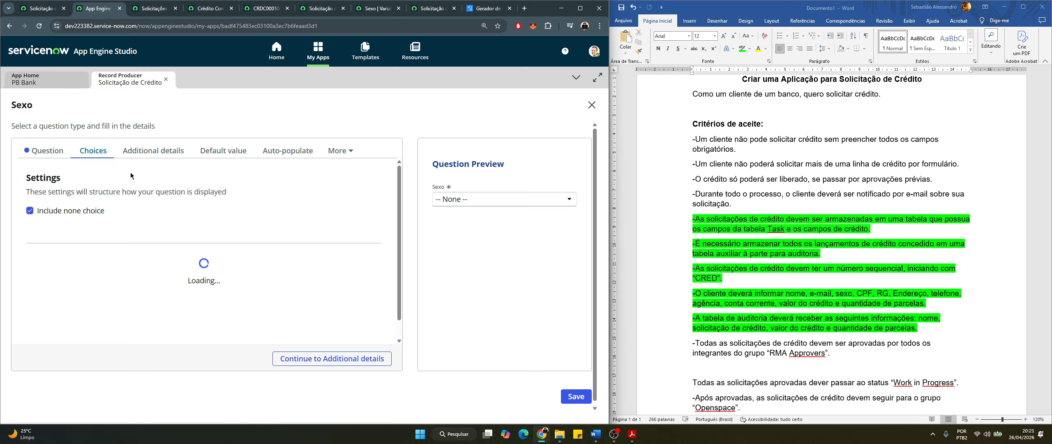
scroll(142, 286, down, 1)
scroll(143, 285, up, 1)
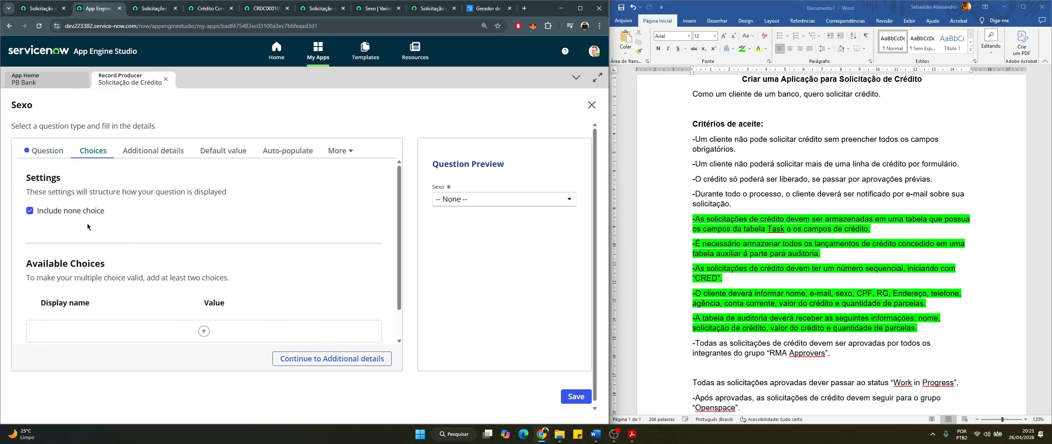
click(48, 150)
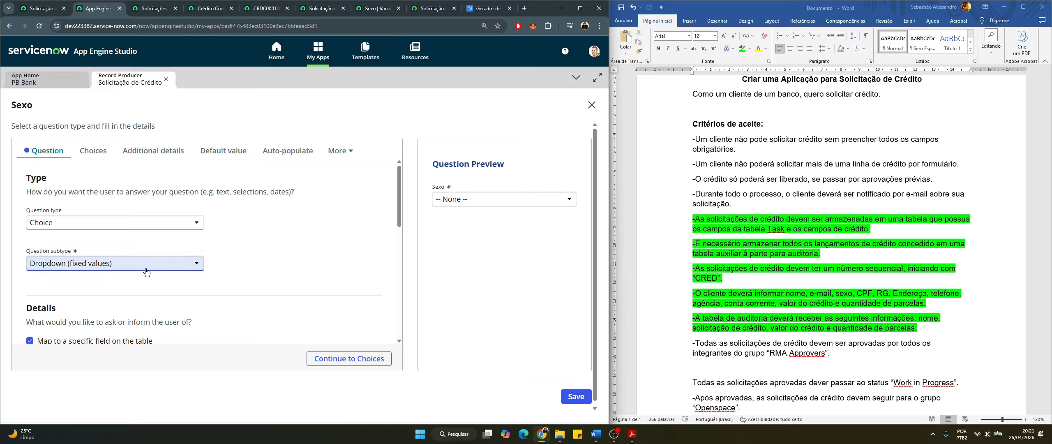
Check the rest of the Sexo question's table mapping, then move to the Solicitação tab
scroll(88, 250, down, 5)
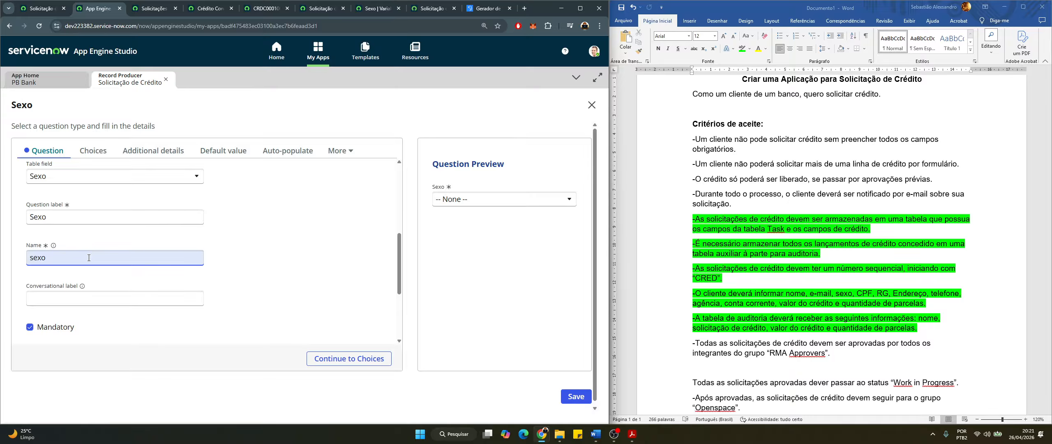
scroll(89, 257, down, 2)
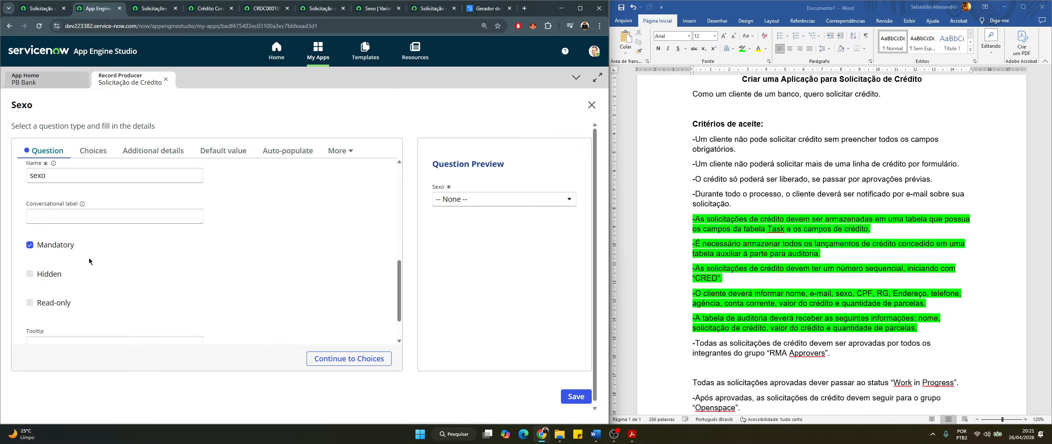
scroll(89, 261, down, 1)
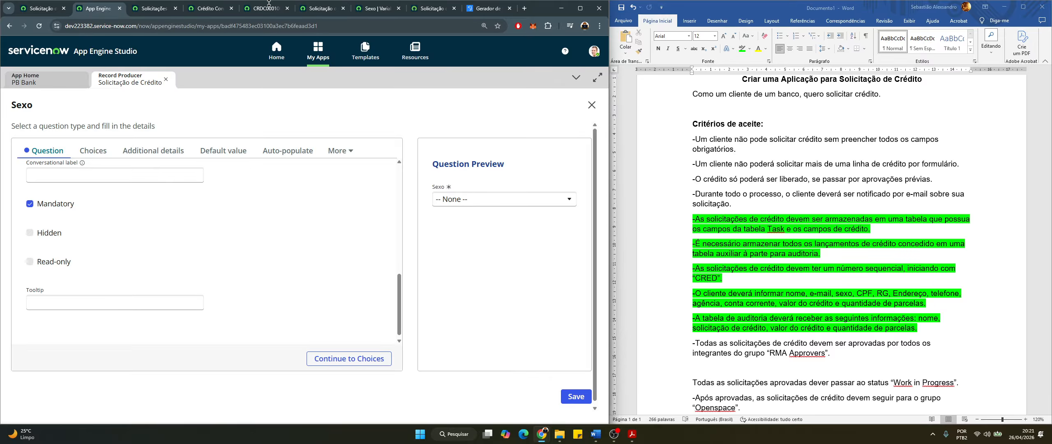
click(208, 11)
click(330, 14)
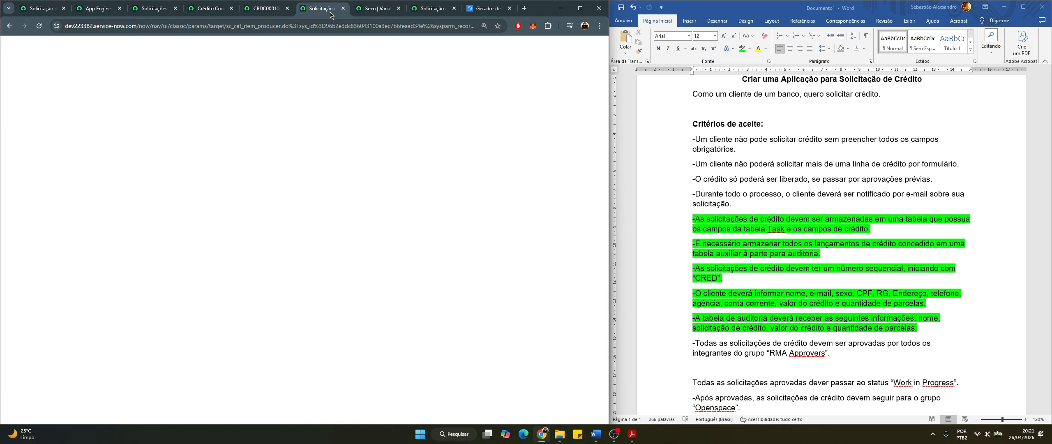
View the Sexo variable, then confirm the portal dropdown lists Masculino, Feminino, Não binário, Prefiro não dizer
click(382, 14)
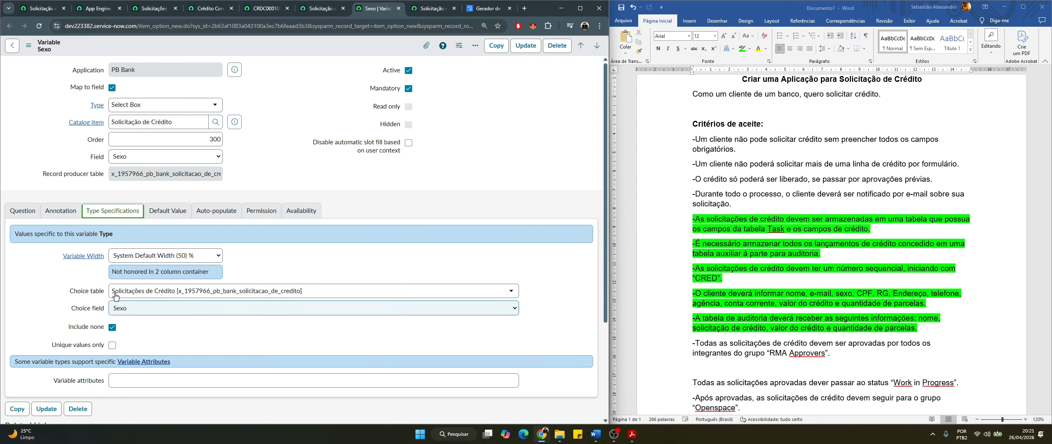
click(430, 8)
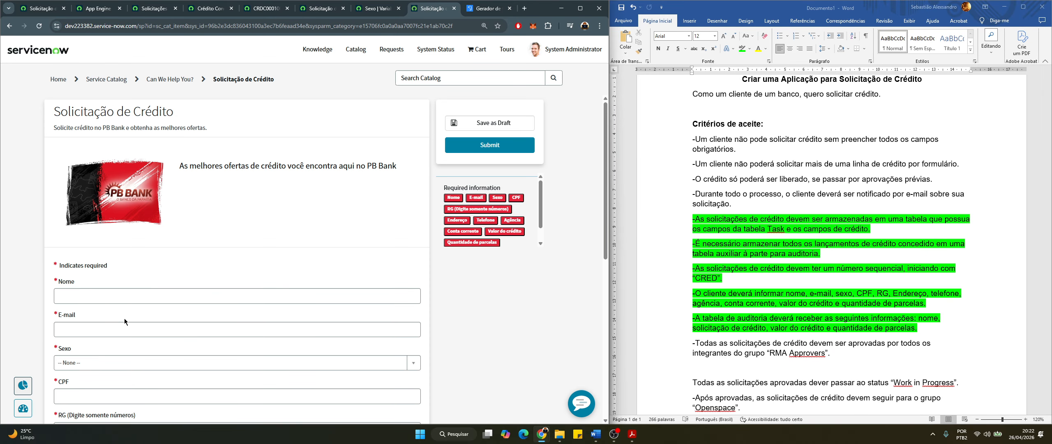
scroll(124, 318, down, 3)
click(90, 284)
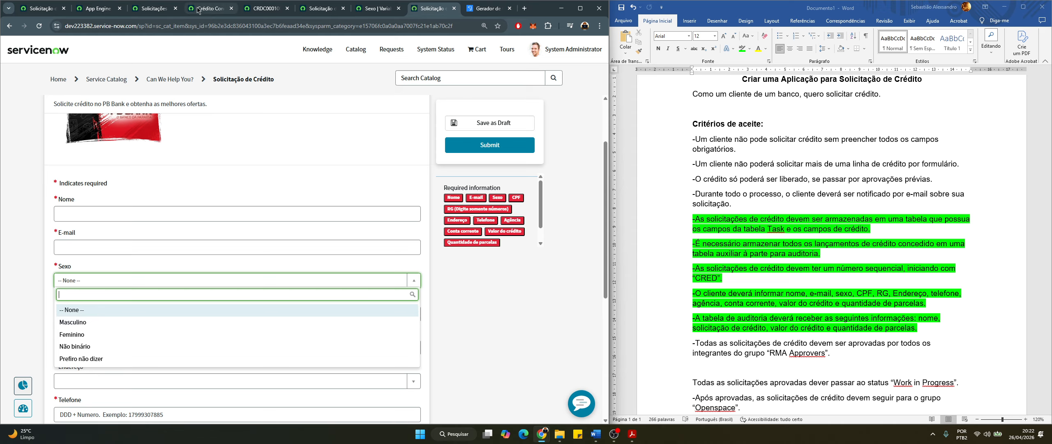
click(156, 8)
Compare the Sexo options on CRED0001012's list cell, then choose Não binário on the portal form
double_click(287, 143)
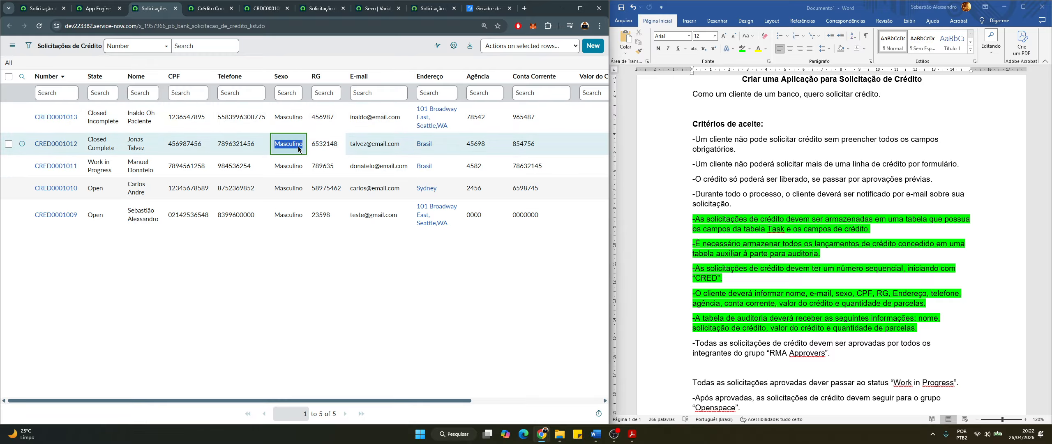
click(316, 145)
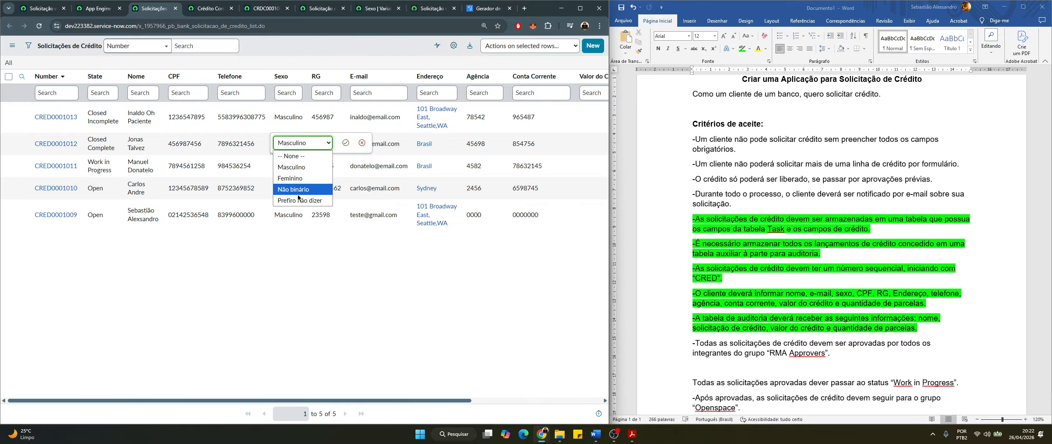
click(435, 9)
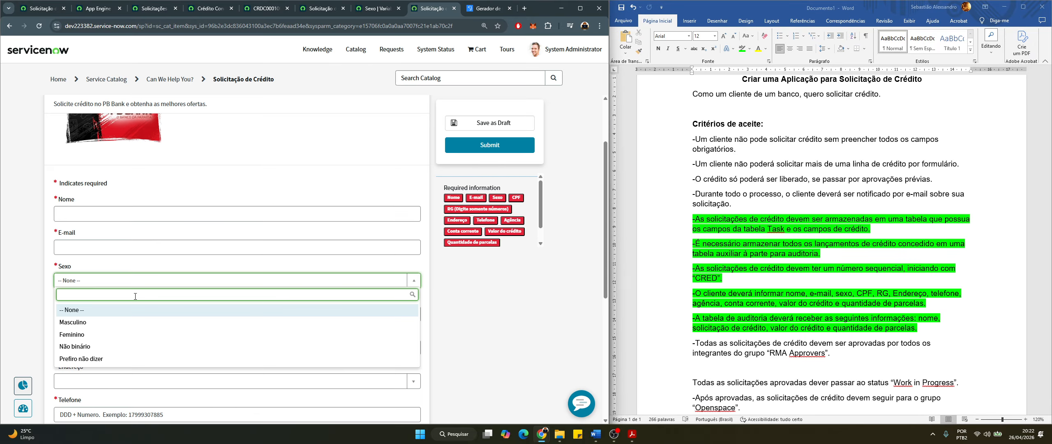
click(80, 347)
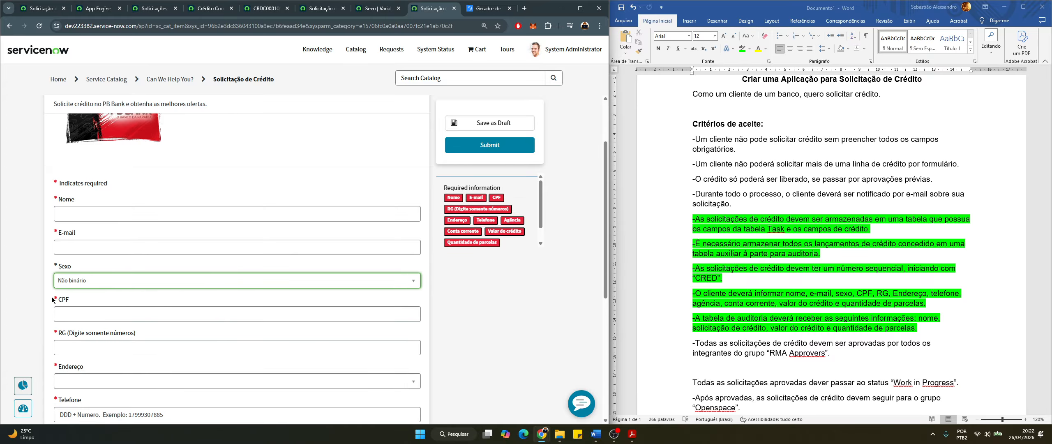
scroll(51, 293, down, 2)
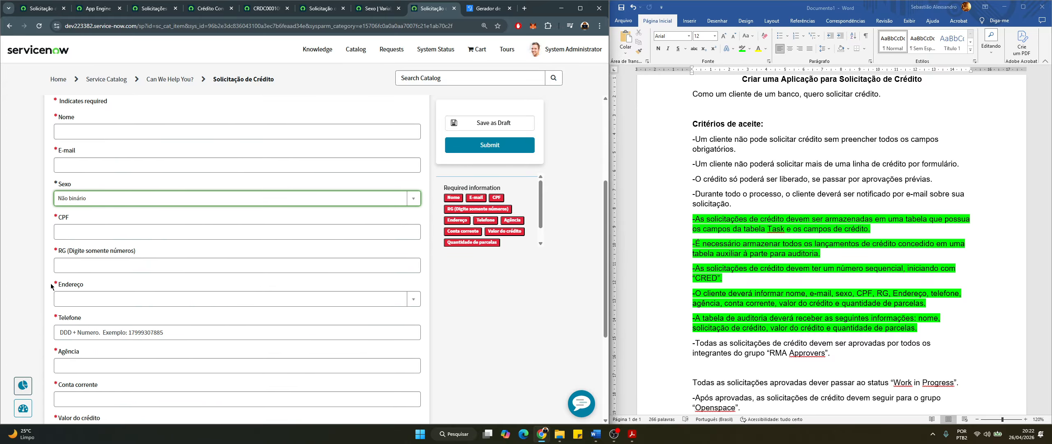
click(153, 9)
click(98, 8)
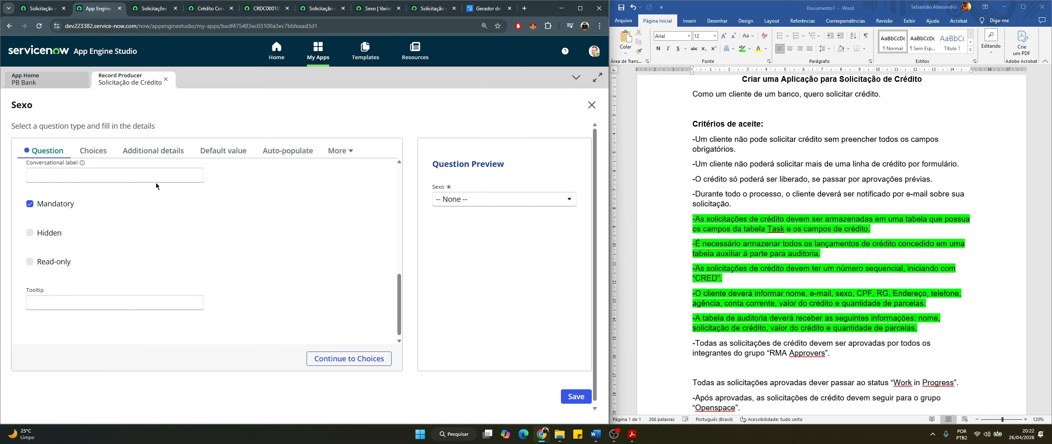
Close the Sexo question editor and navigate from the portal credit form back to Home
click(592, 104)
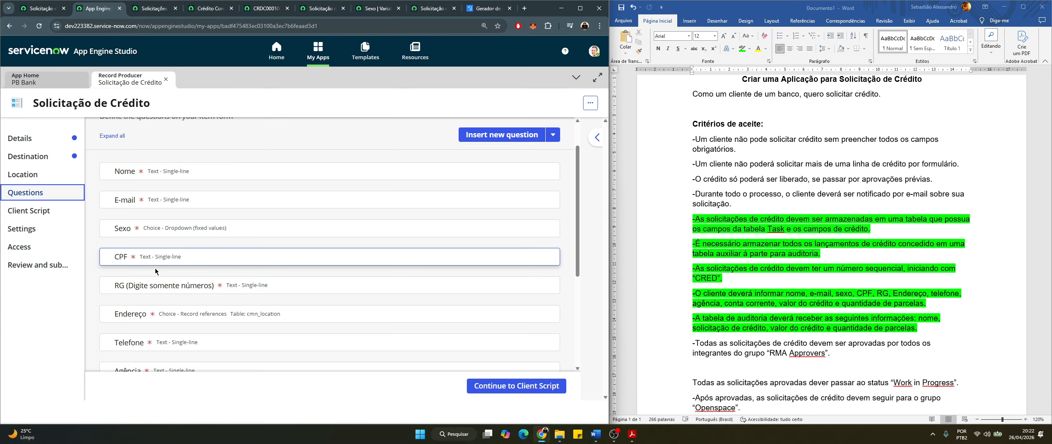
scroll(183, 278, down, 3)
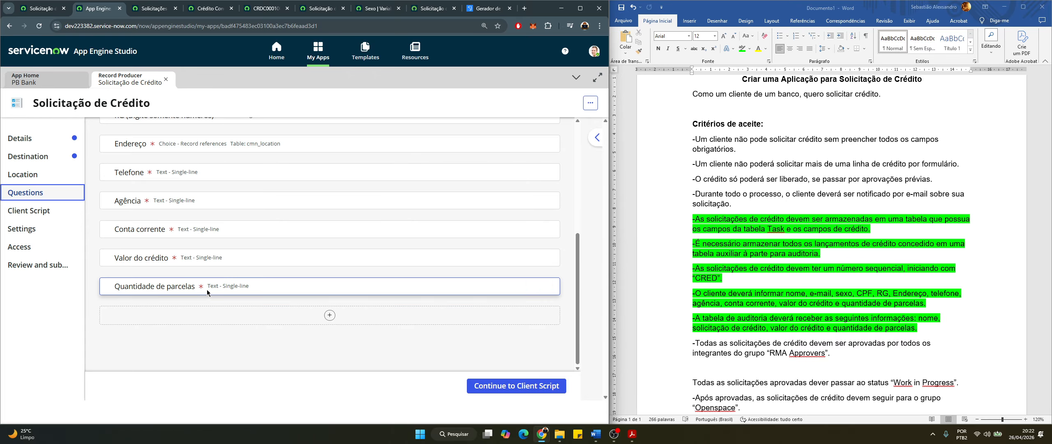
click(425, 12)
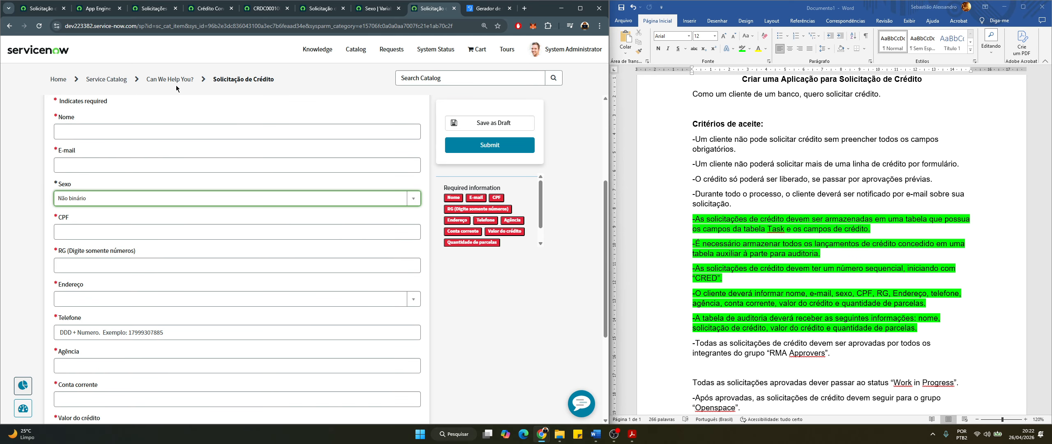
scroll(159, 107, up, 1)
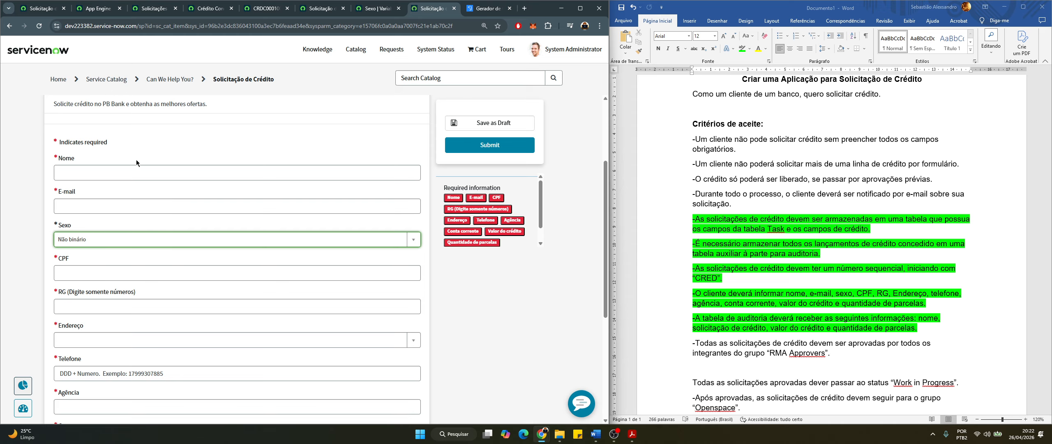
scroll(147, 266, up, 2)
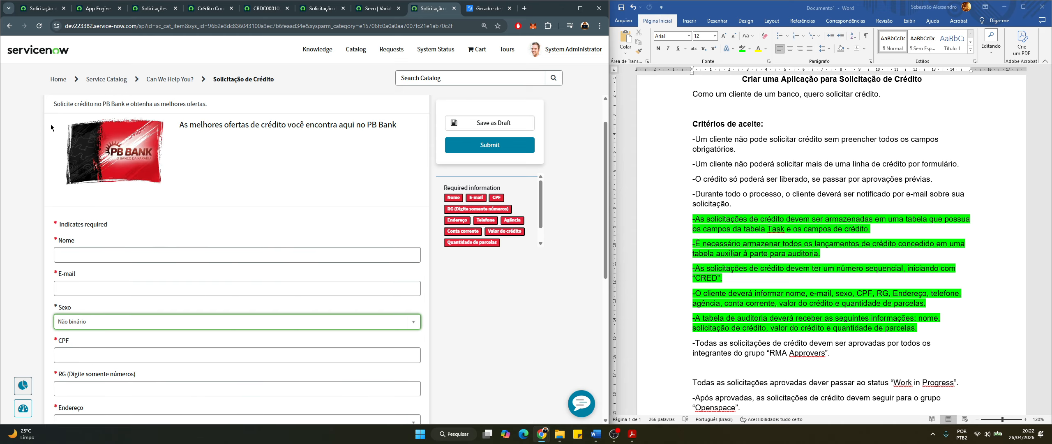
click(61, 82)
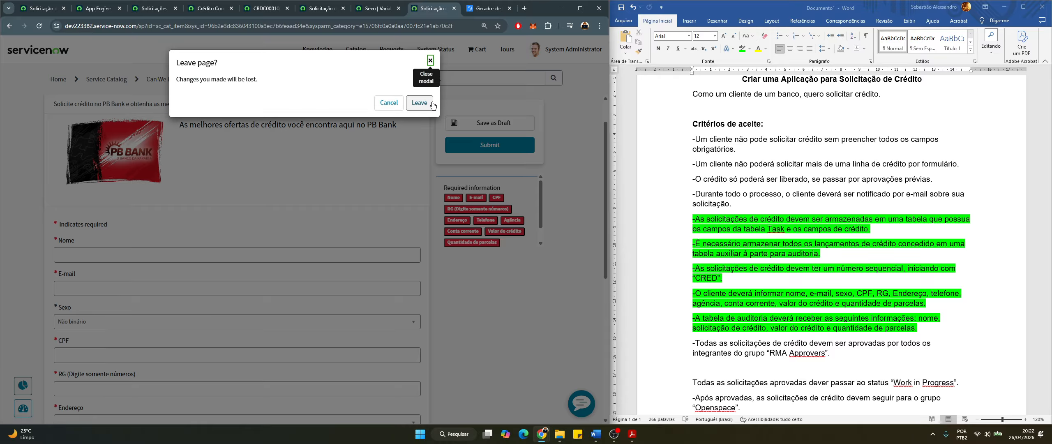
Discard the unsaved request and reopen Solicitação de Crédito via Request Something › Can We Help You?
click(421, 103)
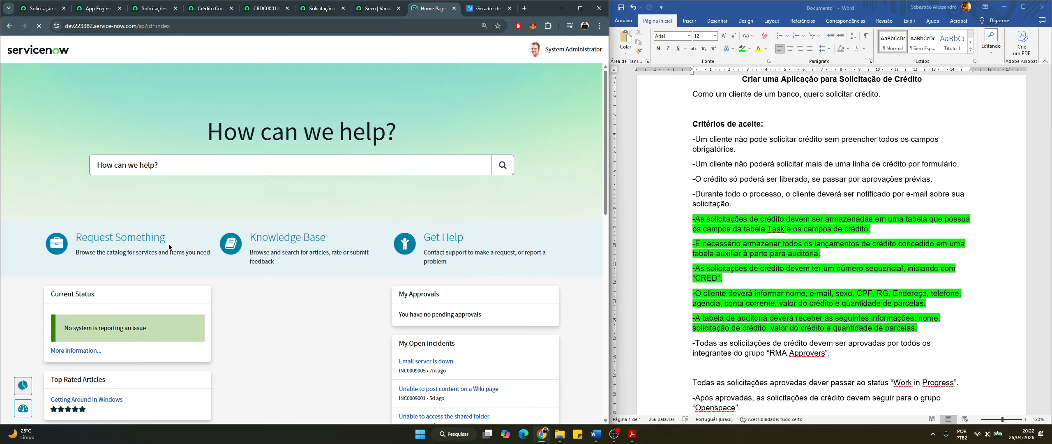
click(136, 244)
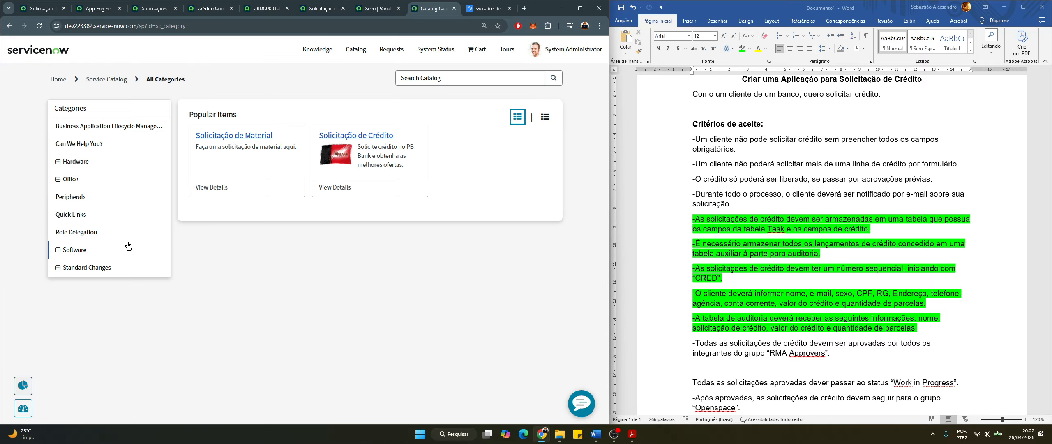
click(72, 149)
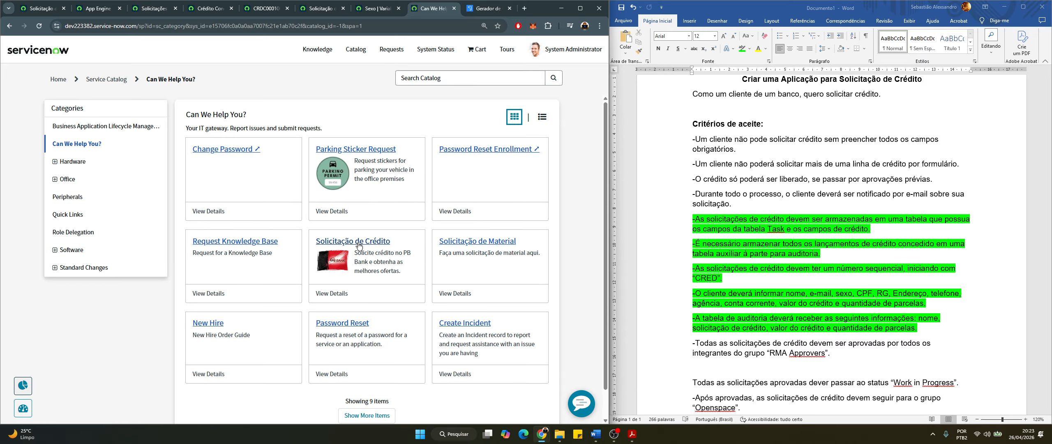
click(361, 242)
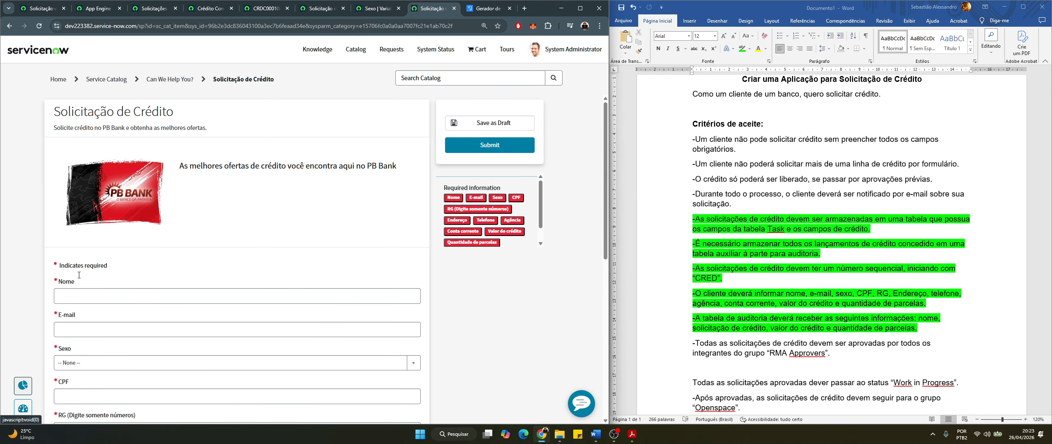
Autofill Nome and E-mail from the browser's saved suggestion
drag(205, 136, 40, 138)
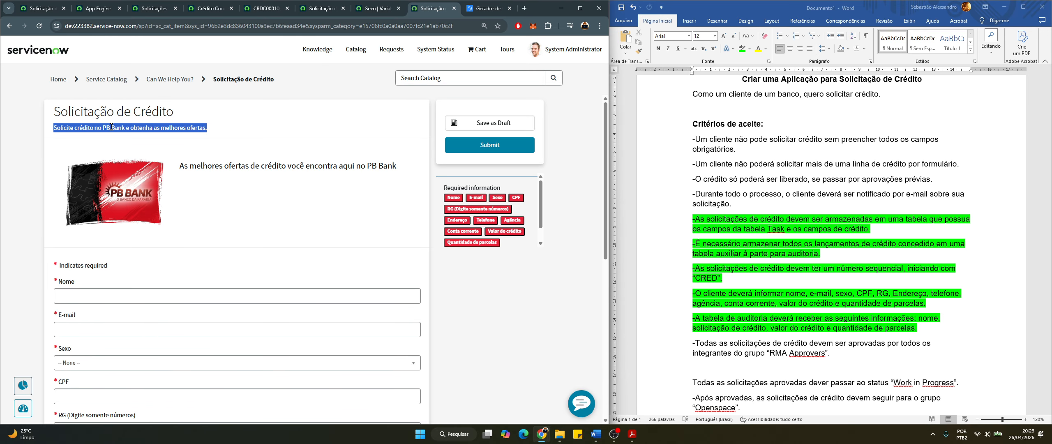
scroll(115, 255, down, 4)
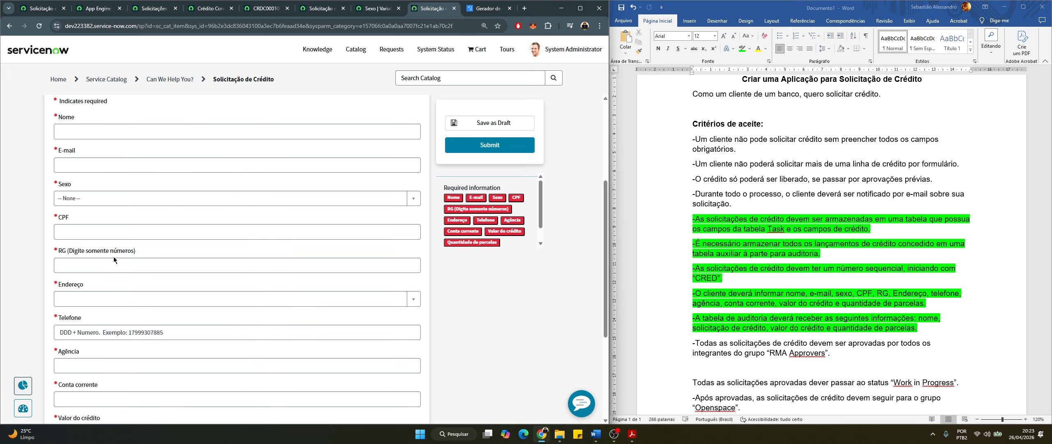
click(69, 162)
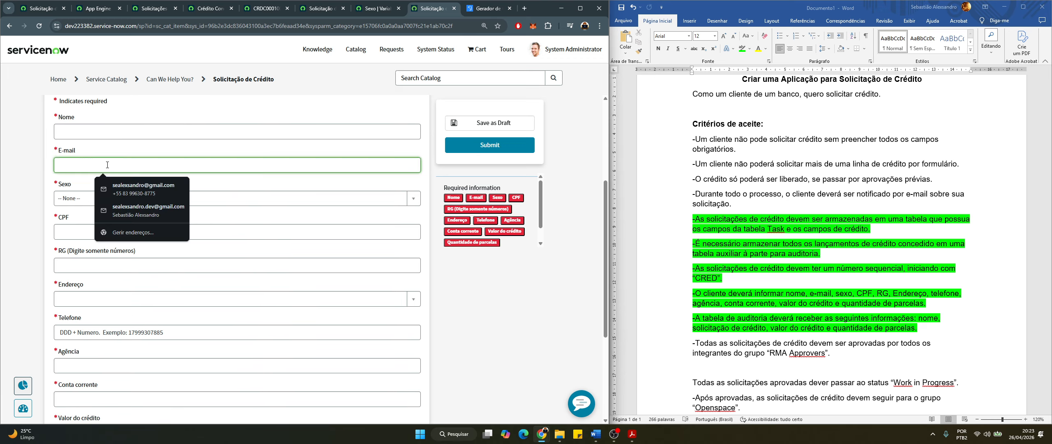
click(91, 135)
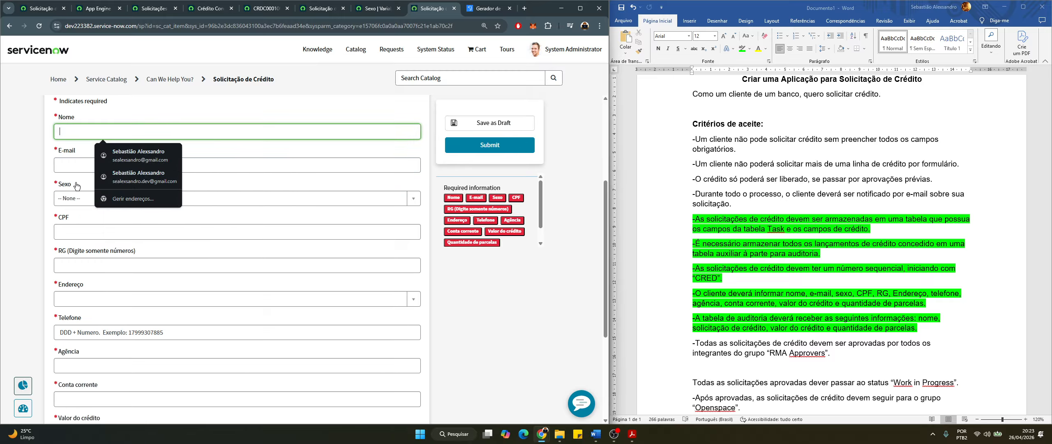
click(130, 154)
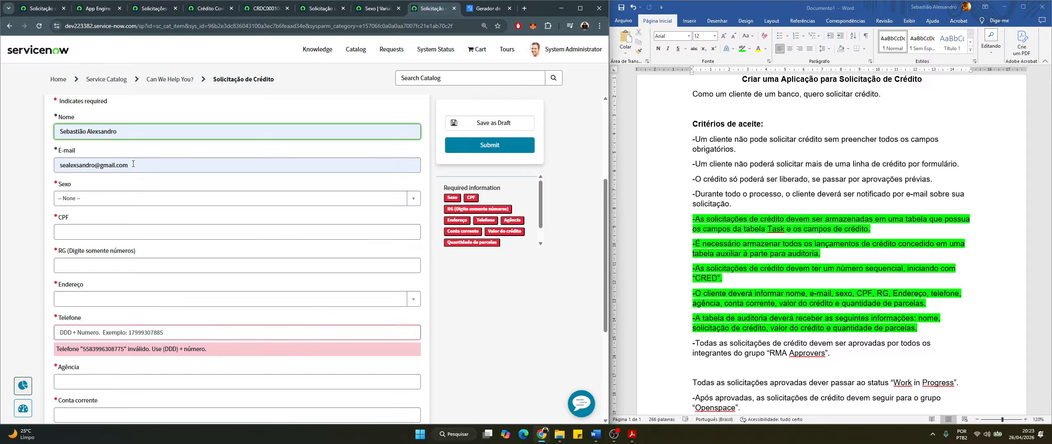
Enter the invalid e-mail 'asdfsafdasf' to trigger the error, then paste the valid address back
drag(128, 164, 53, 165)
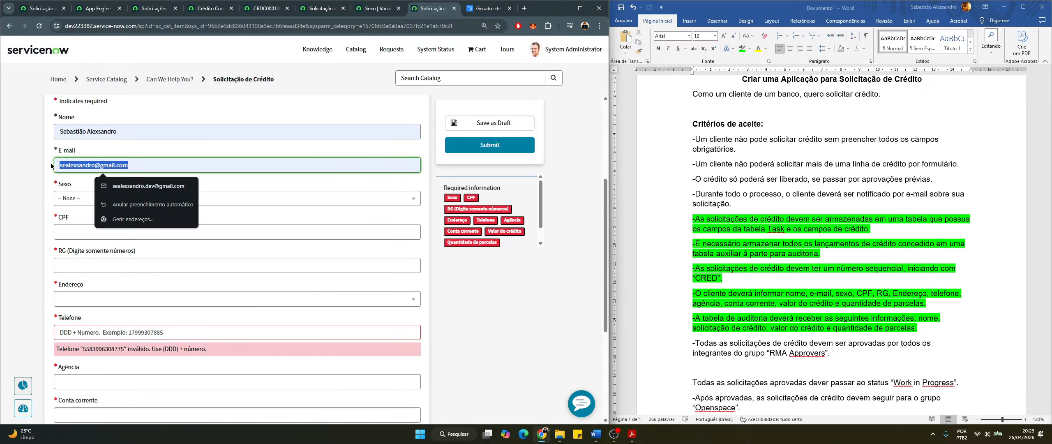
text(sebasti)
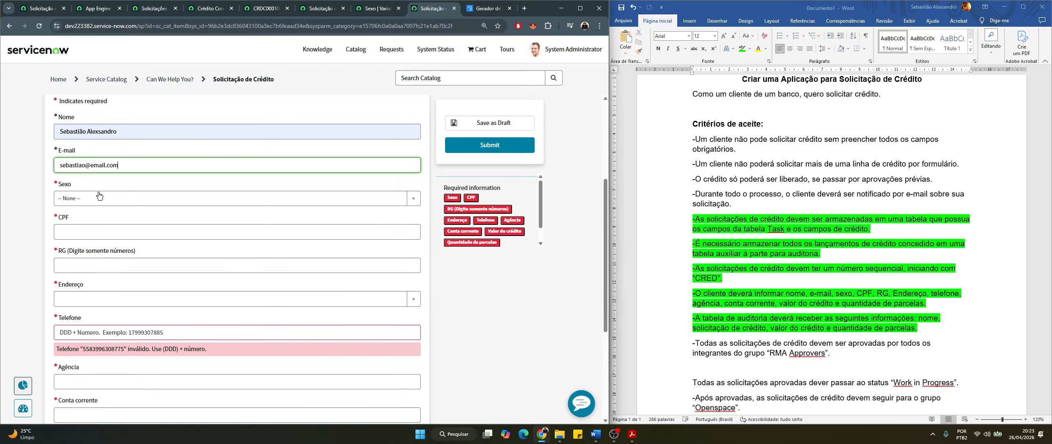
double_click(114, 165)
triple_click(113, 165)
key(ctrl+c)
key(BackSpace)
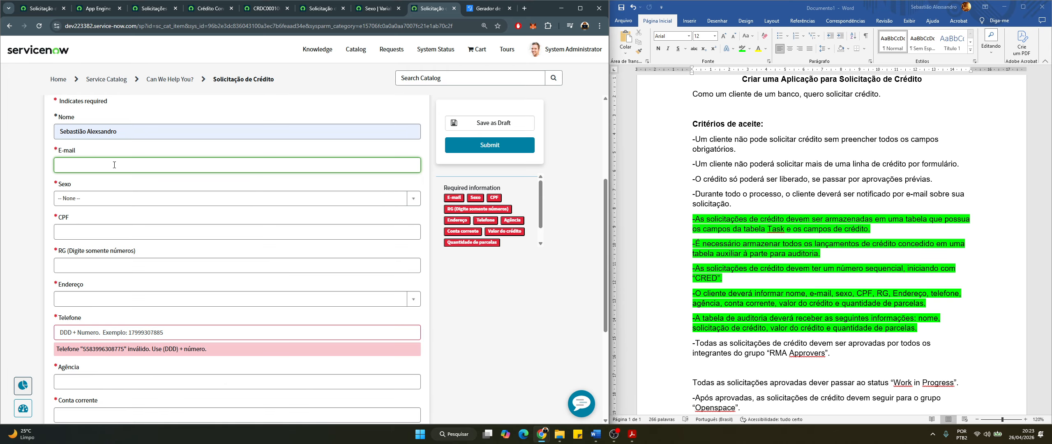
text(asdfsafdasf)
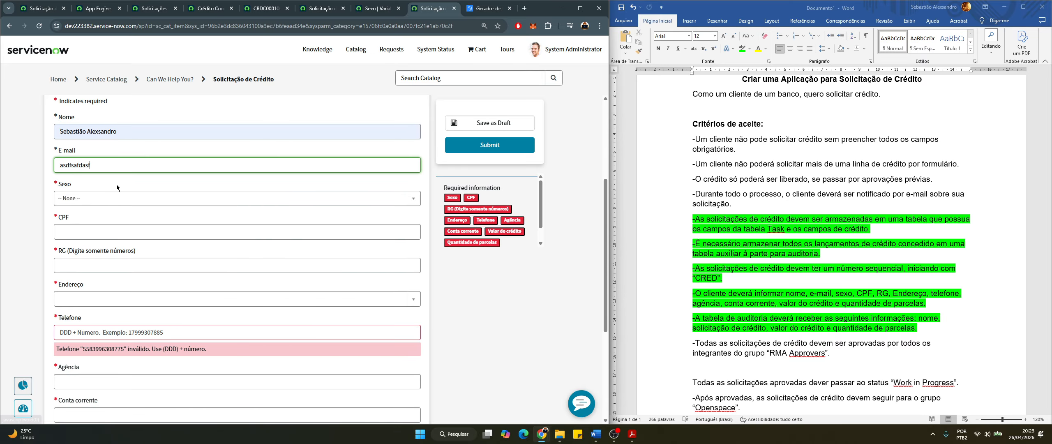
click(117, 184)
double_click(110, 165)
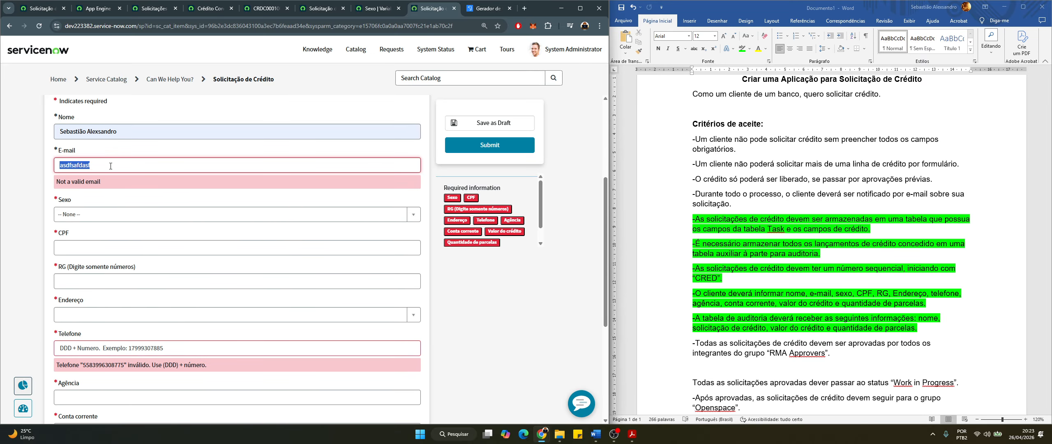
key(ctrl+v)
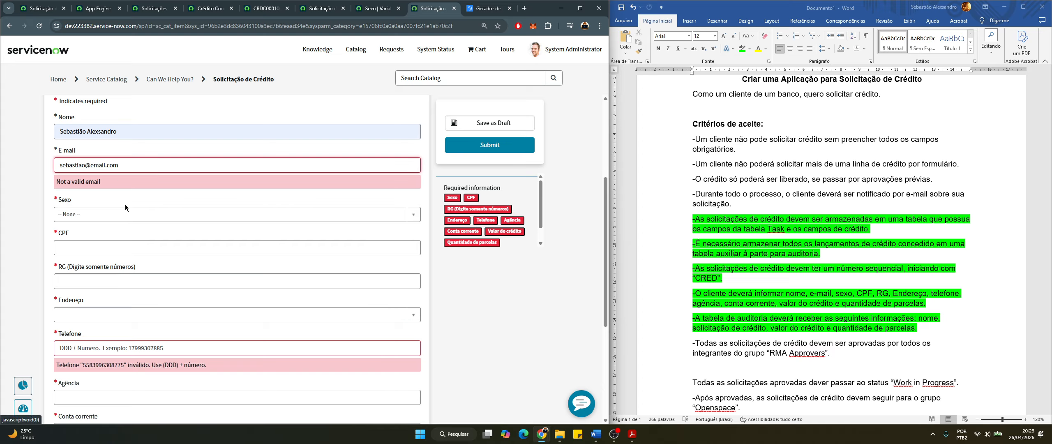
click(123, 203)
Set Sexo to Masculino on the credit request form
click(114, 200)
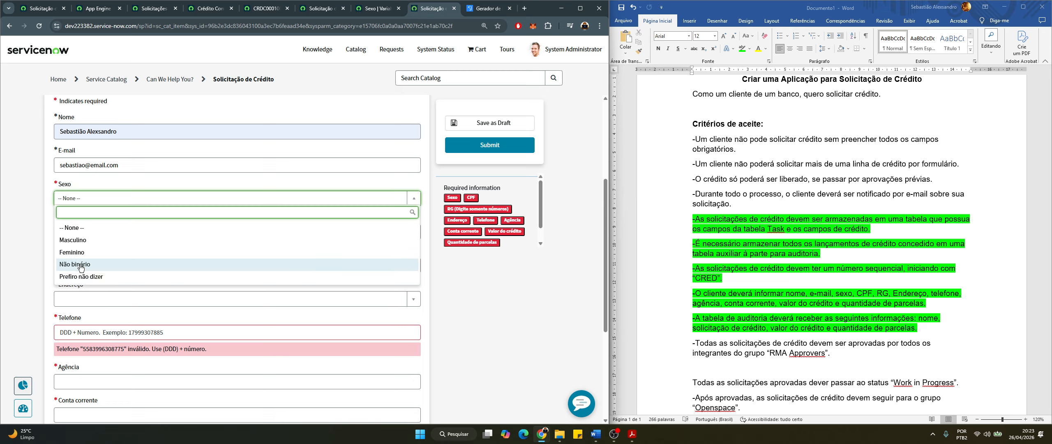
click(83, 239)
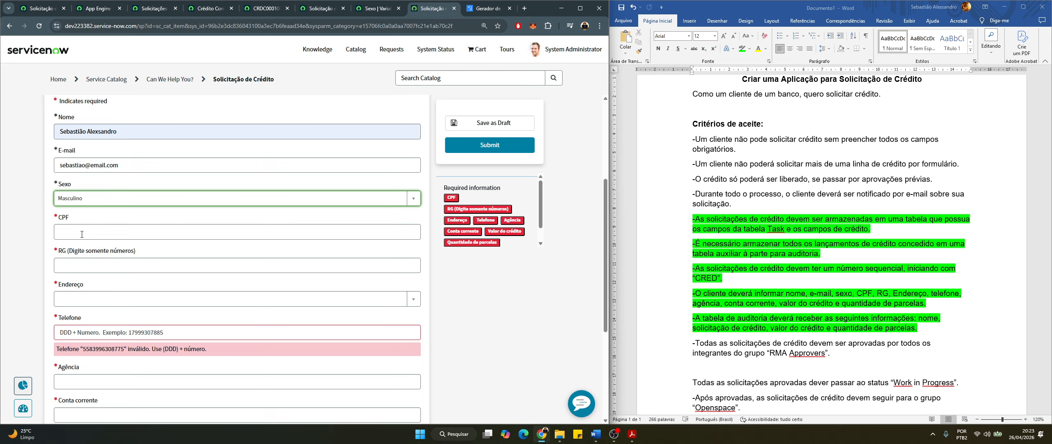
scroll(123, 206, up, 1)
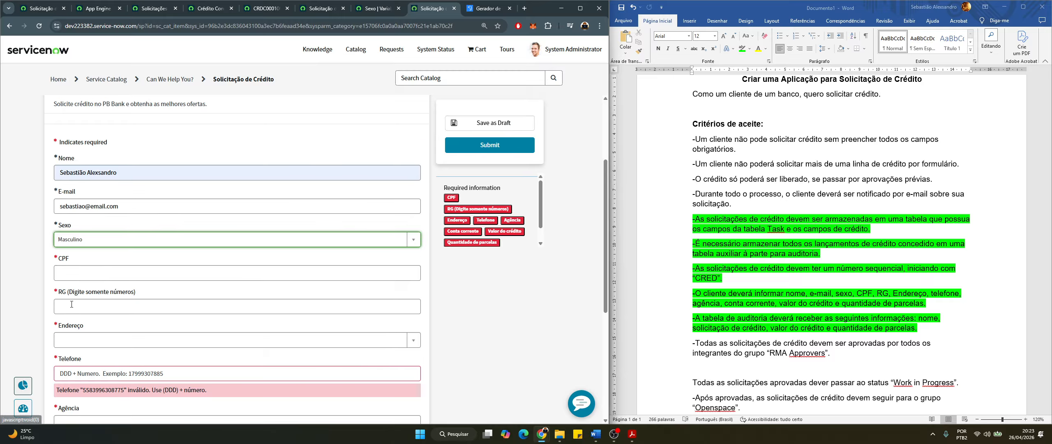
scroll(136, 245, down, 2)
scroll(863, 318, down, 1)
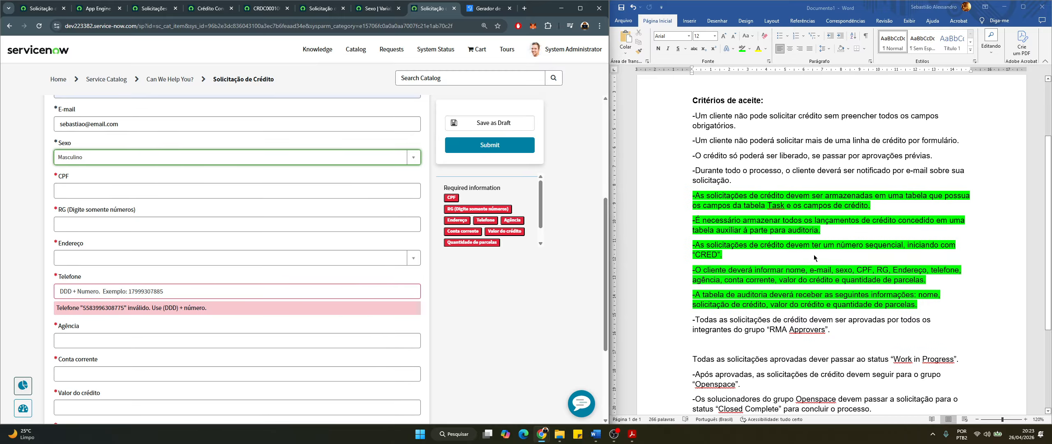
scroll(812, 283, up, 1)
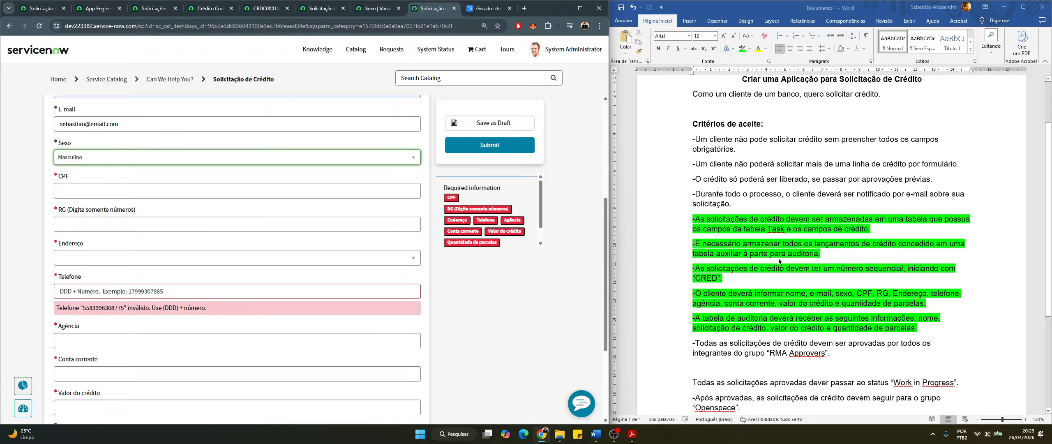
Highlight the first acceptance criterion paragraph in green
click(754, 140)
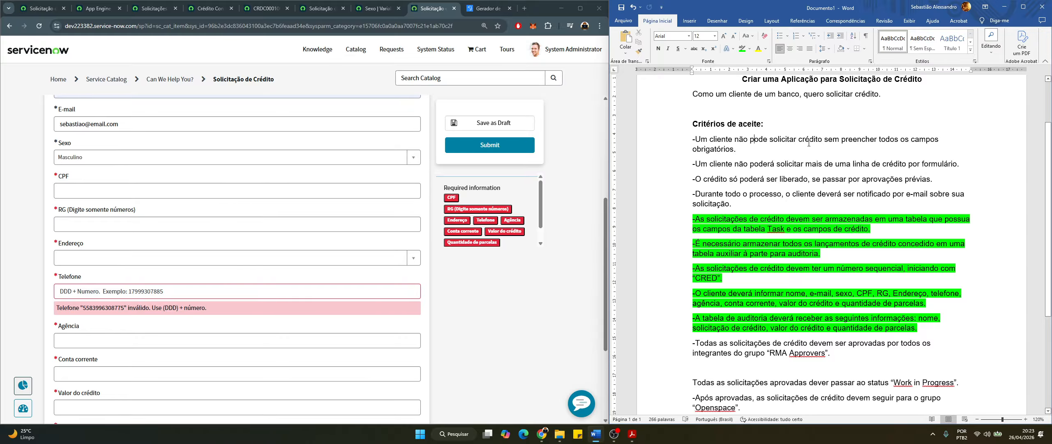
triple_click(761, 149)
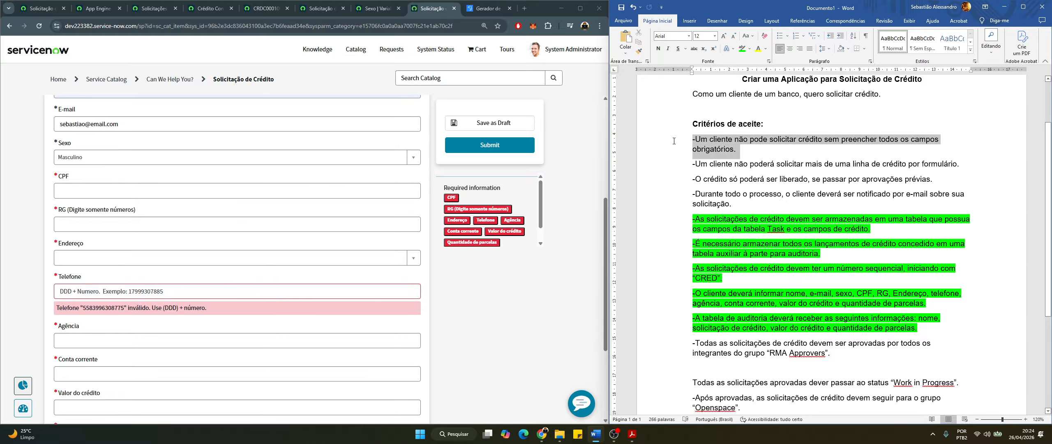
click(739, 52)
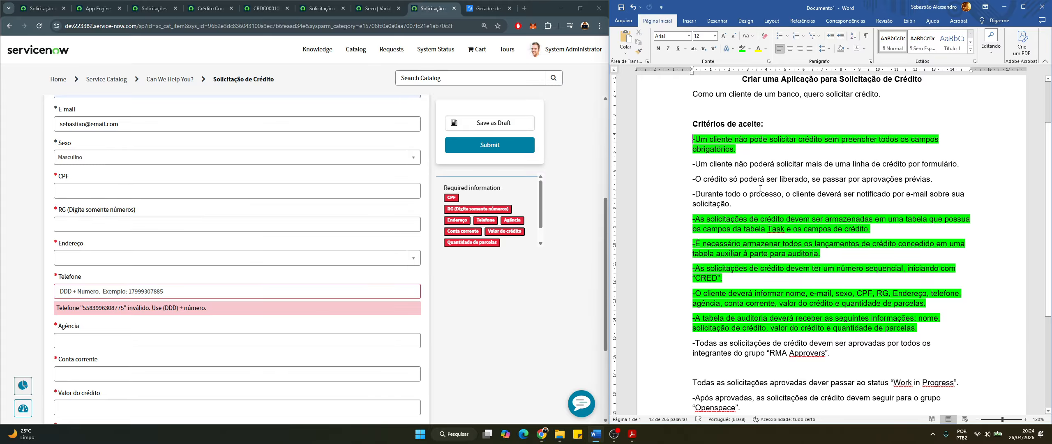
scroll(152, 297, down, 2)
scroll(151, 297, up, 2)
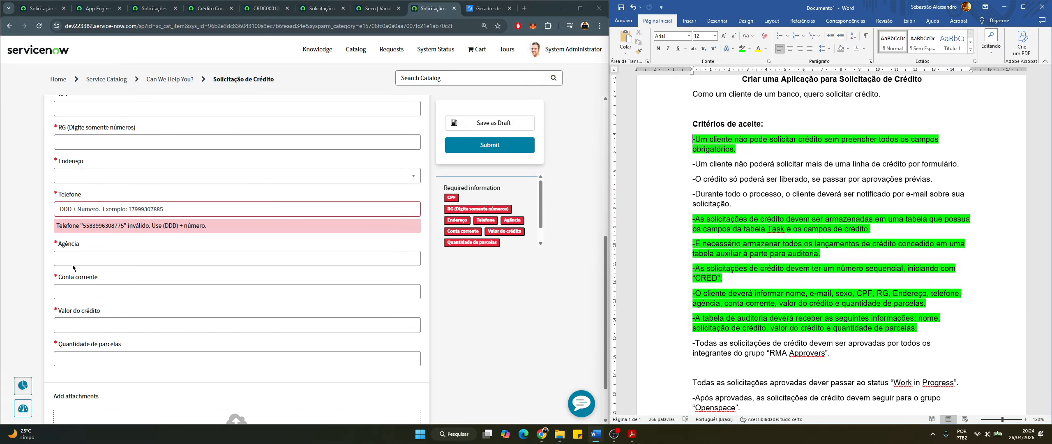
click(82, 191)
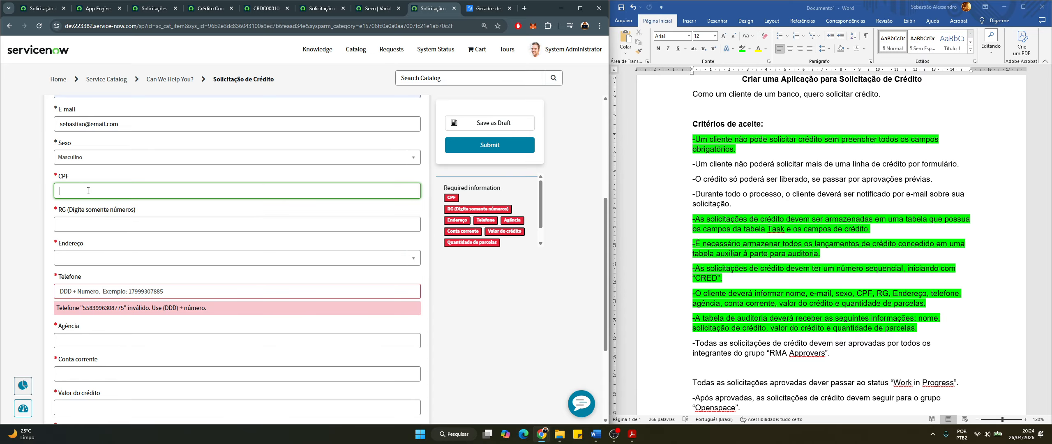
text(661616161616)
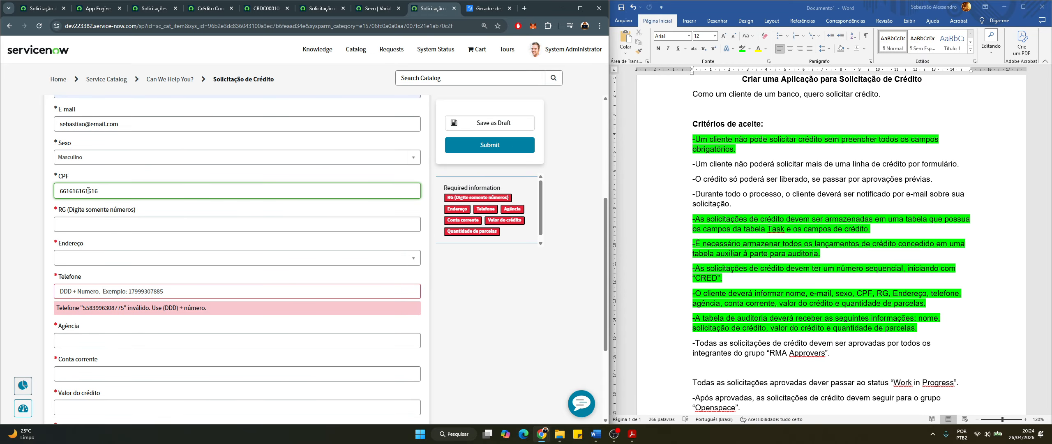
key(ctrl+a)
text(asd)
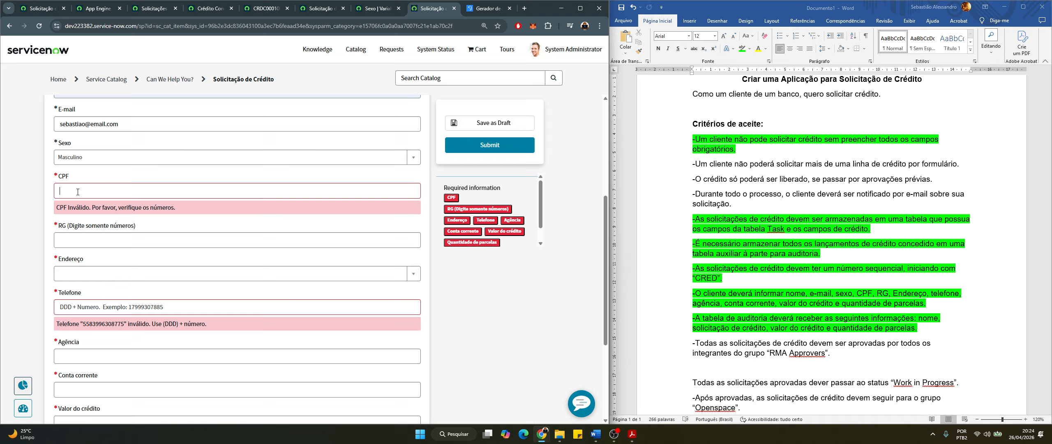
text(fasdfasdfasdfdsa)
click(174, 224)
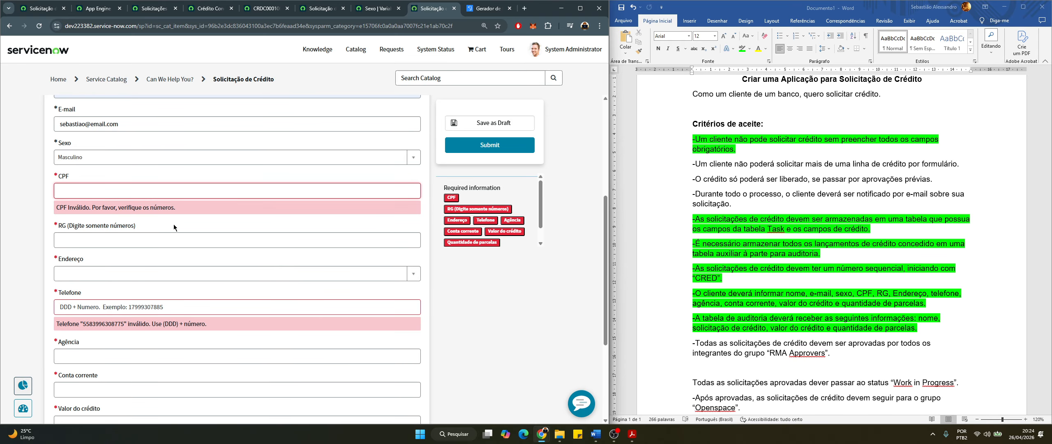
click(108, 191)
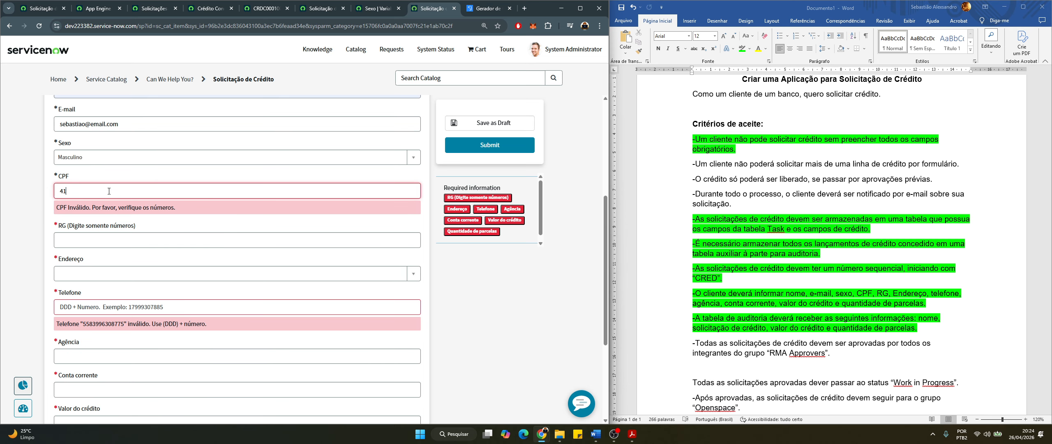
click(160, 223)
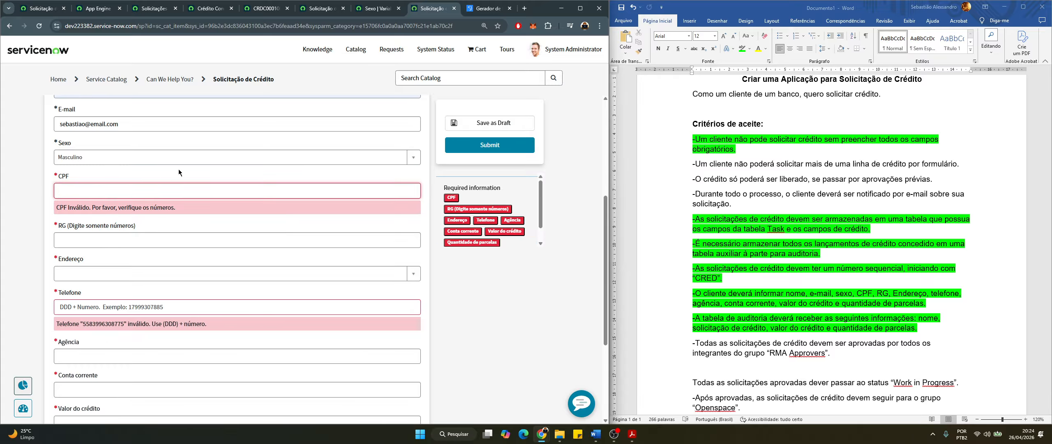
Open the record producer's Validar CPF catalog client script in its own tab
click(398, 8)
click(324, 10)
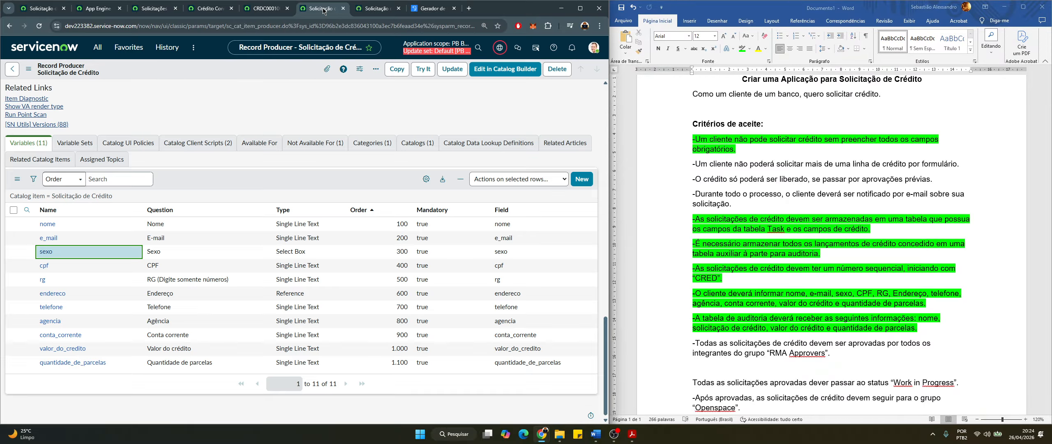
click(197, 143)
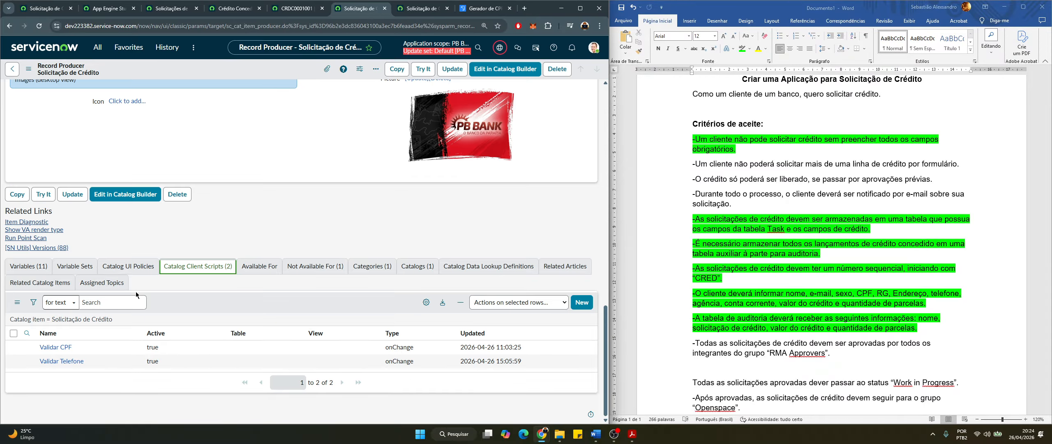
middle_click(61, 349)
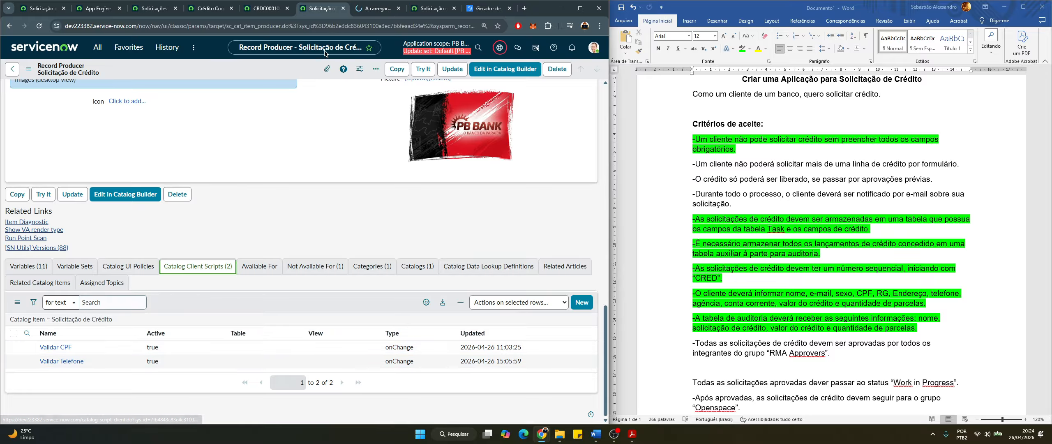
click(378, 9)
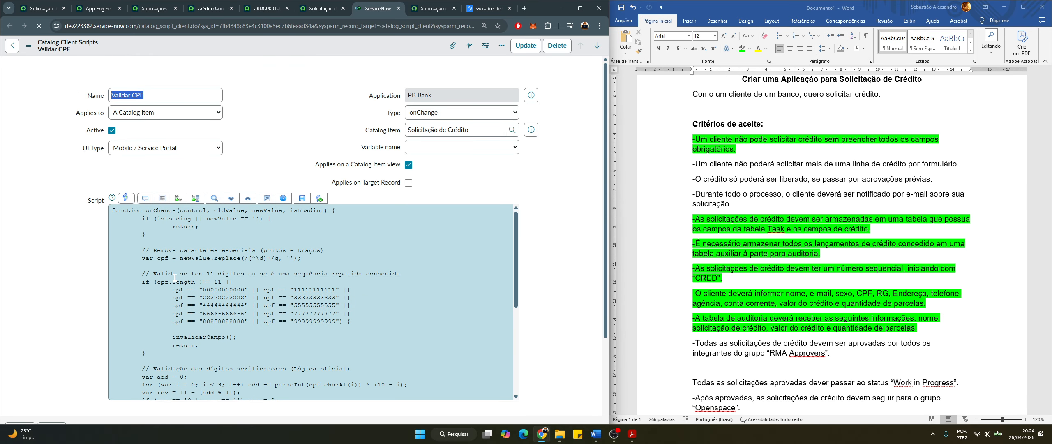
Review the Validar CPF code, including its repeated-digit check, then go to Gerador de CPF
scroll(127, 256, down, 2)
drag(151, 189, 224, 329)
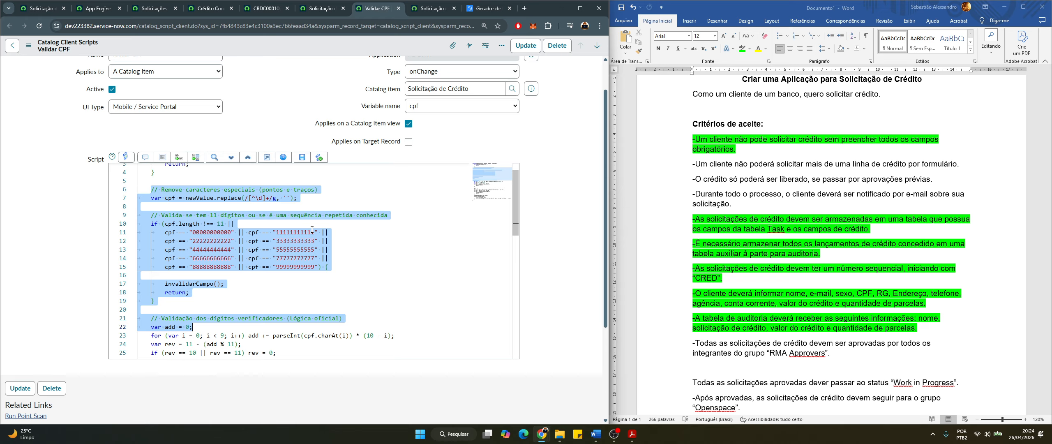
scroll(311, 229, down, 1)
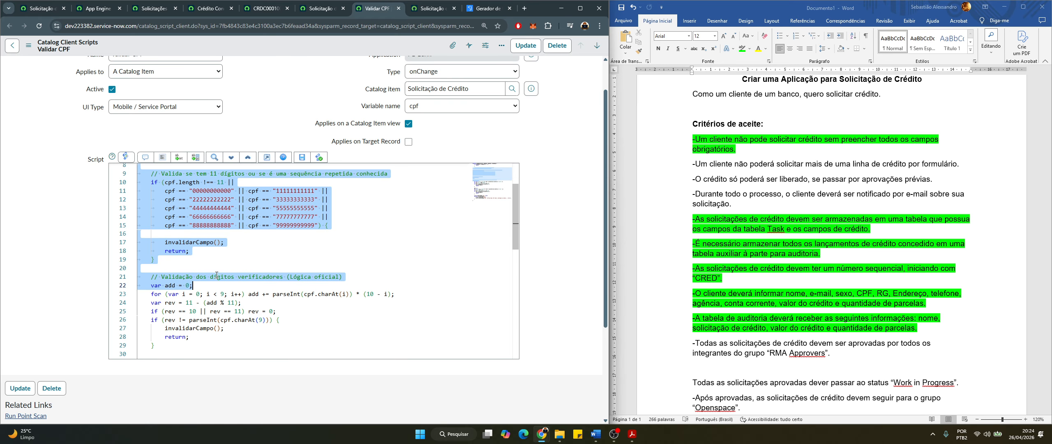
click(283, 225)
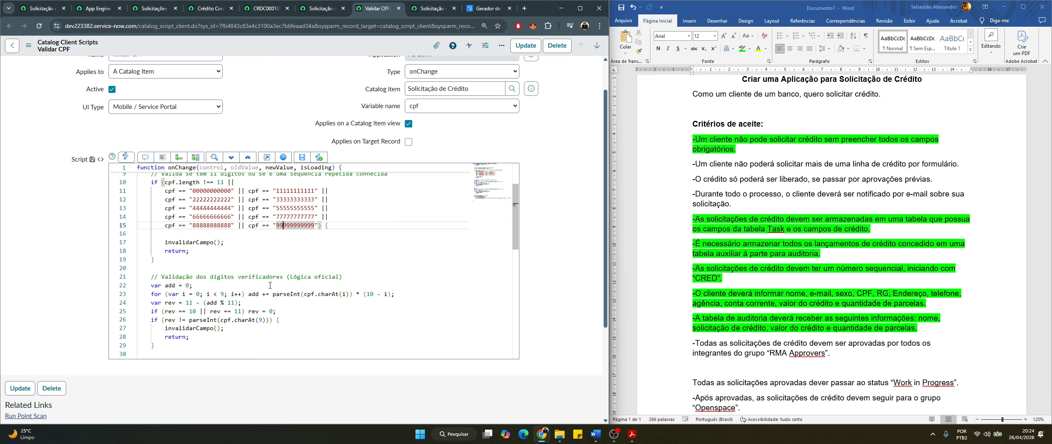
scroll(298, 273, down, 1)
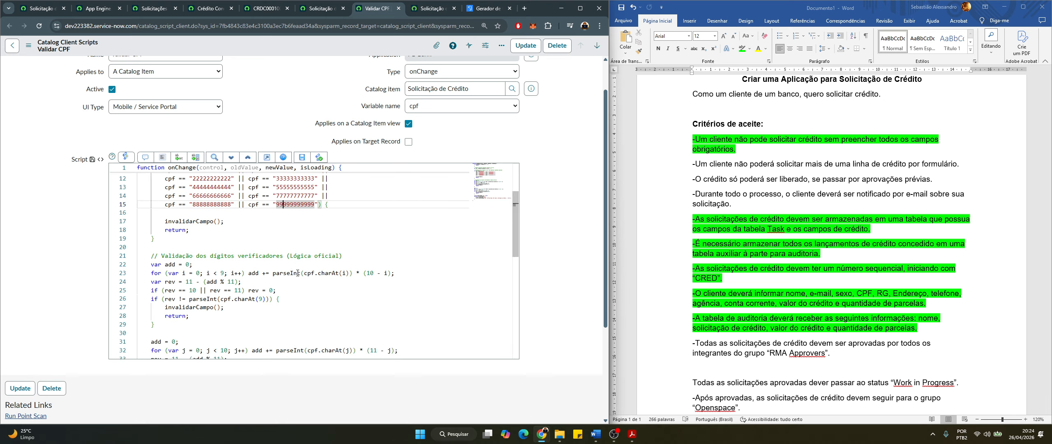
click(487, 8)
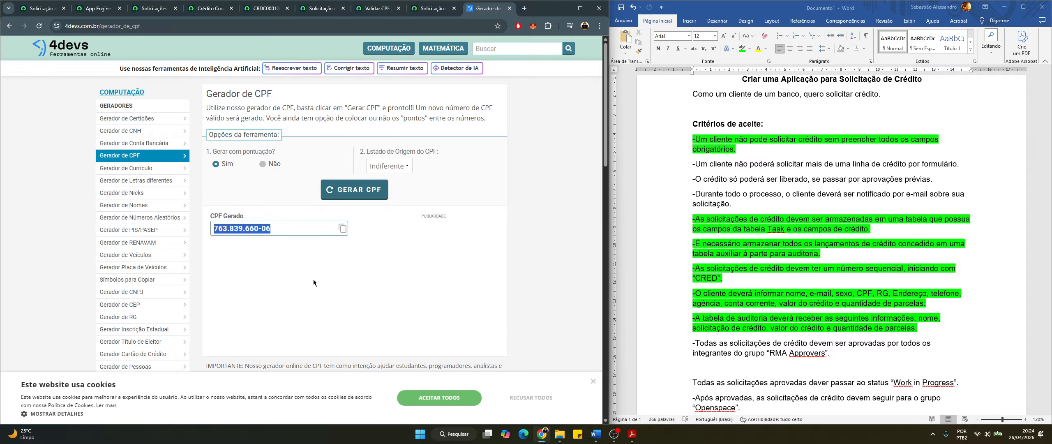
Copy the 4devs-generated CPF and paste it into the credit form's CPF field
click(287, 246)
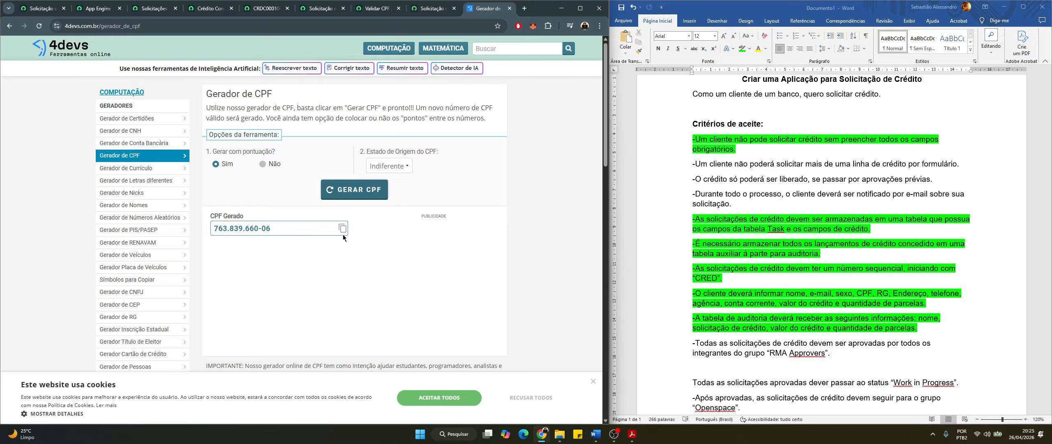
click(343, 228)
click(415, 12)
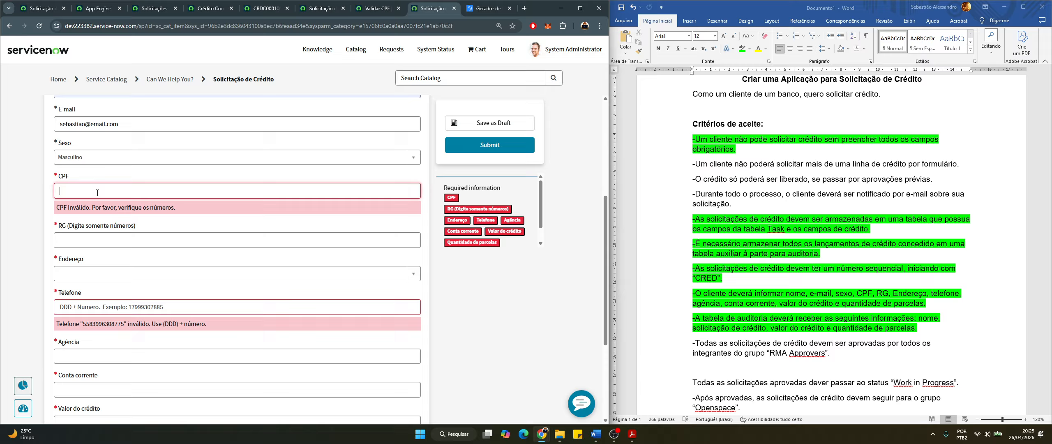
key(ctrl+v)
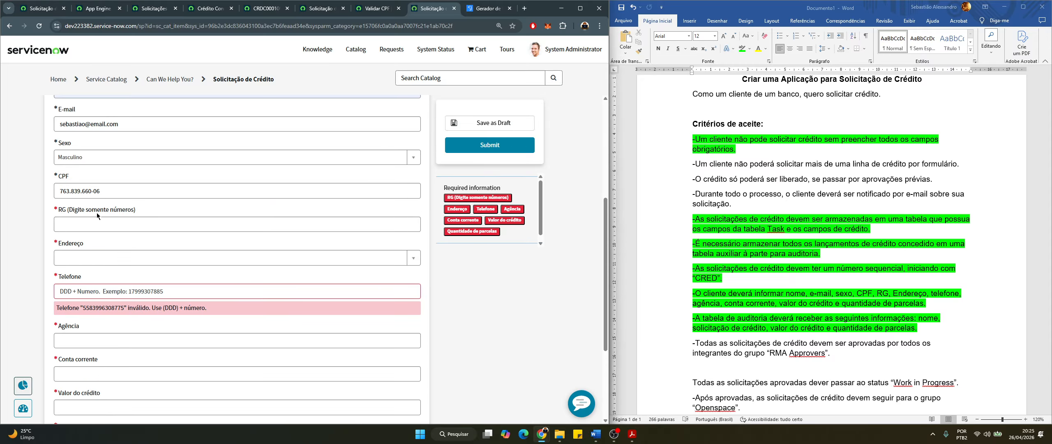
click(74, 194)
Delete the dots from the pasted CPF so it holds only digits and validates
key(Delete)
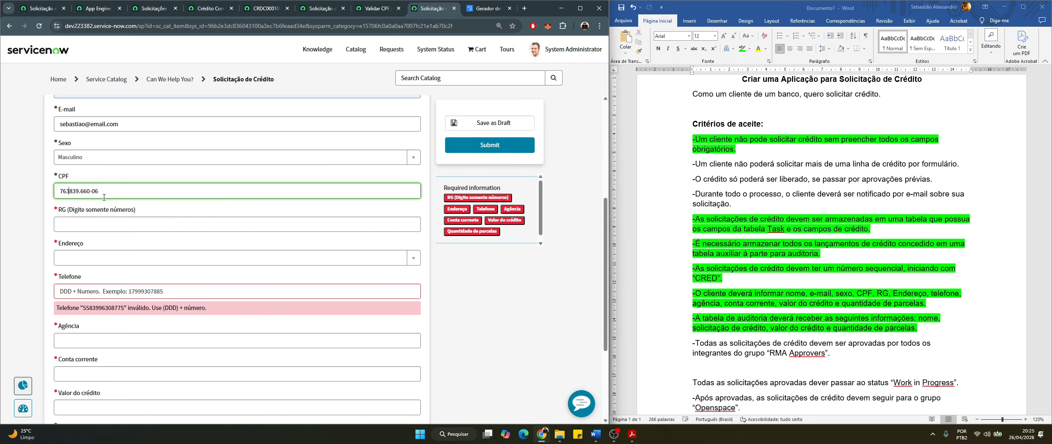
click(80, 192)
key(Delete)
click(163, 207)
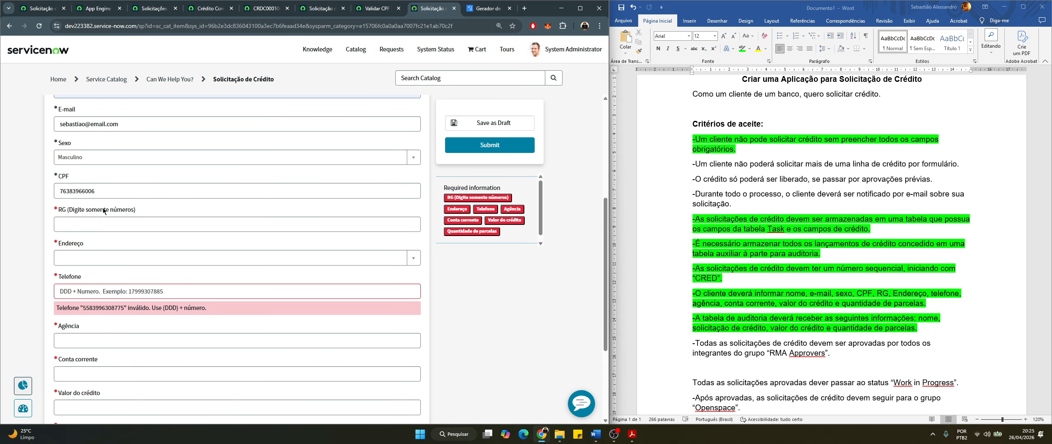
Test RG with the letters 'asdfasf', then replace them with 75418
click(71, 219)
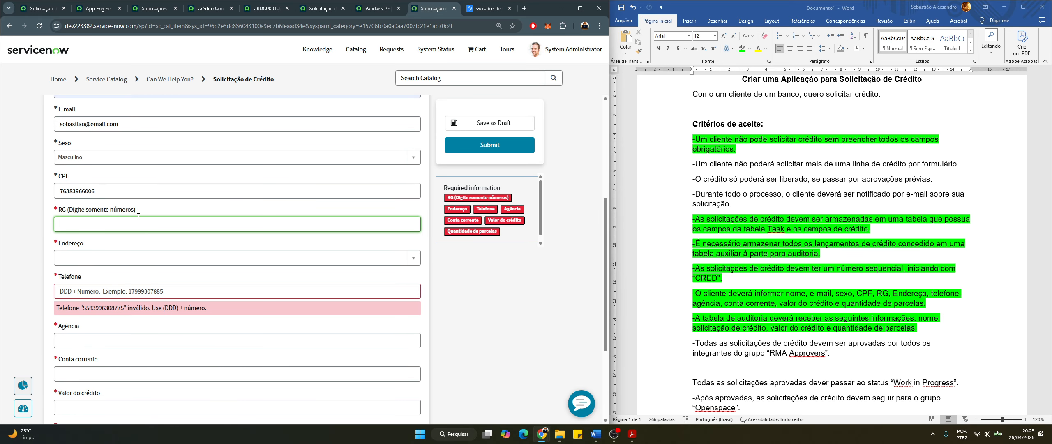
text(asdfasf)
click(123, 255)
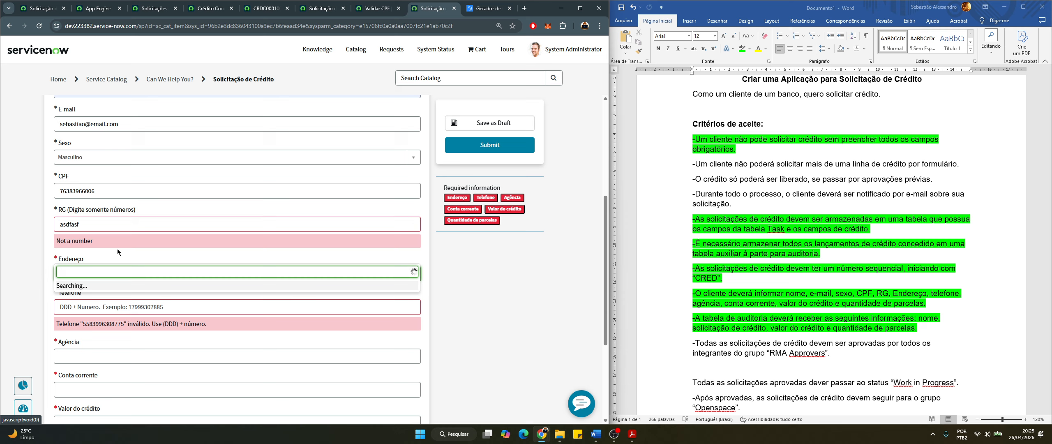
click(86, 223)
double_click(85, 223)
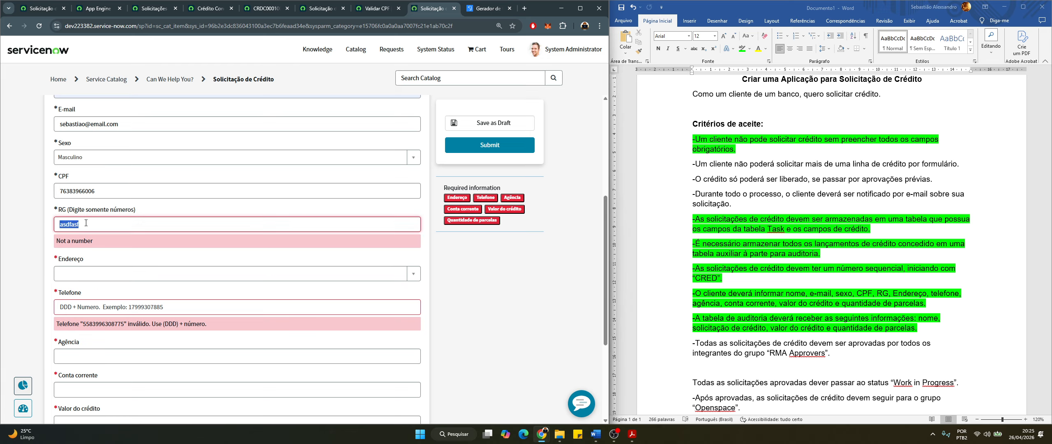
text(75418)
click(120, 241)
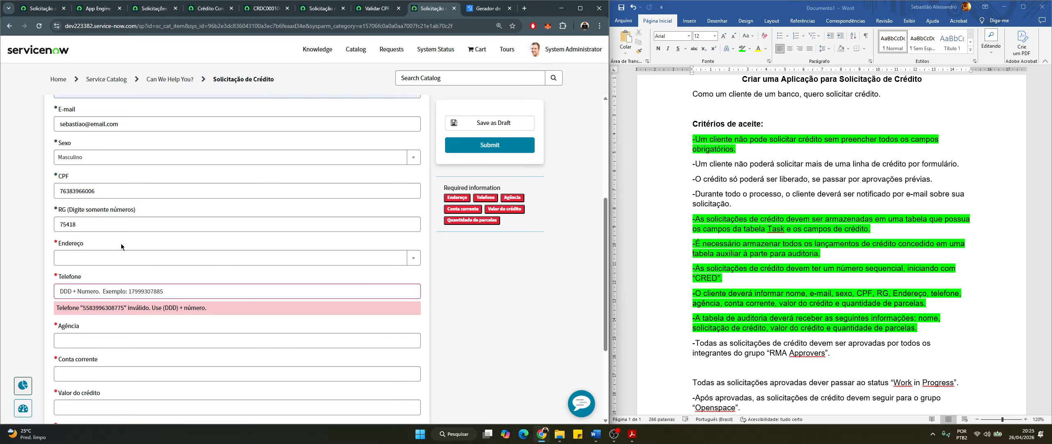
Search the Endereço address list for 'brasil' and select Brasil
click(104, 261)
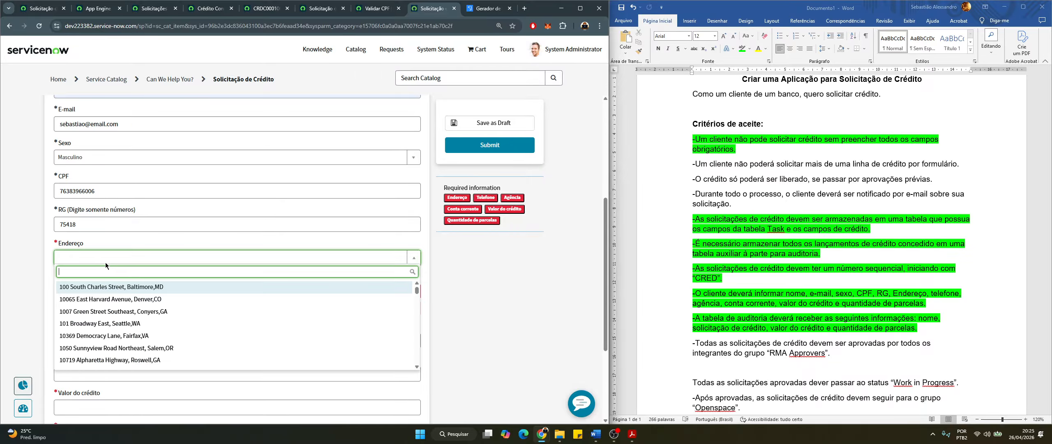
text(brasi)
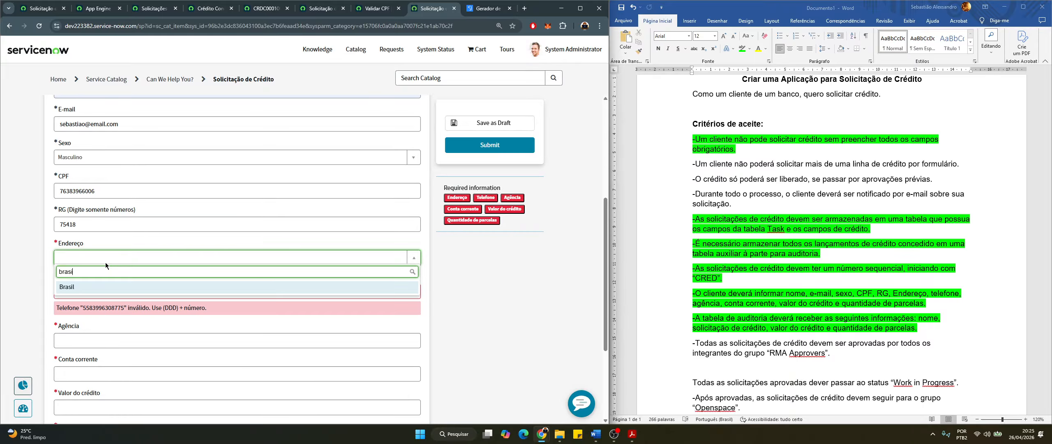
click(110, 286)
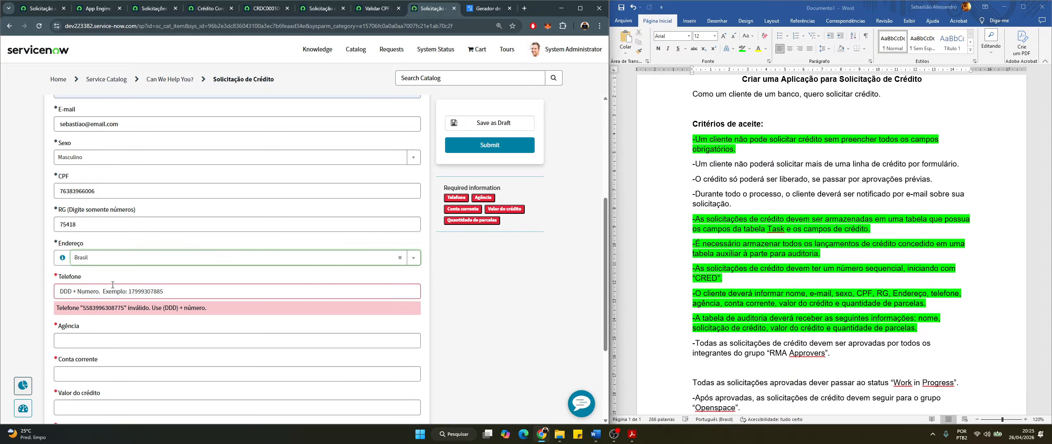
click(92, 261)
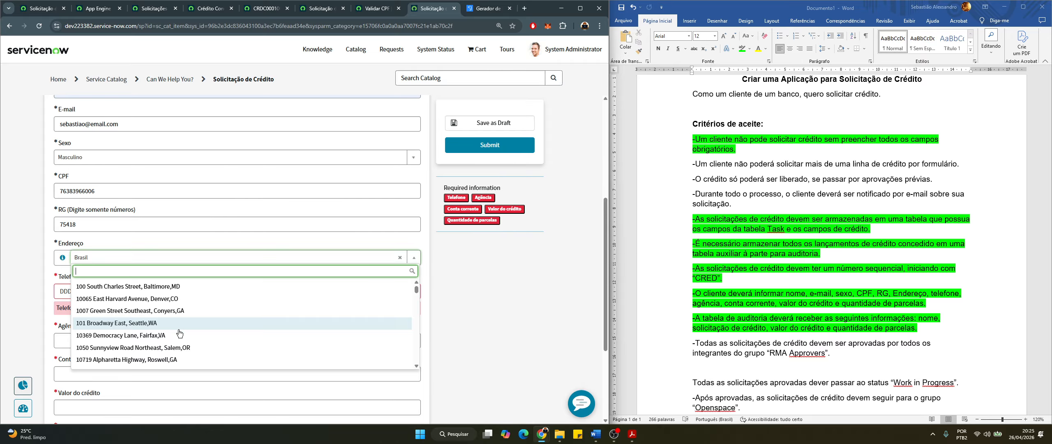
scroll(188, 356, down, 3)
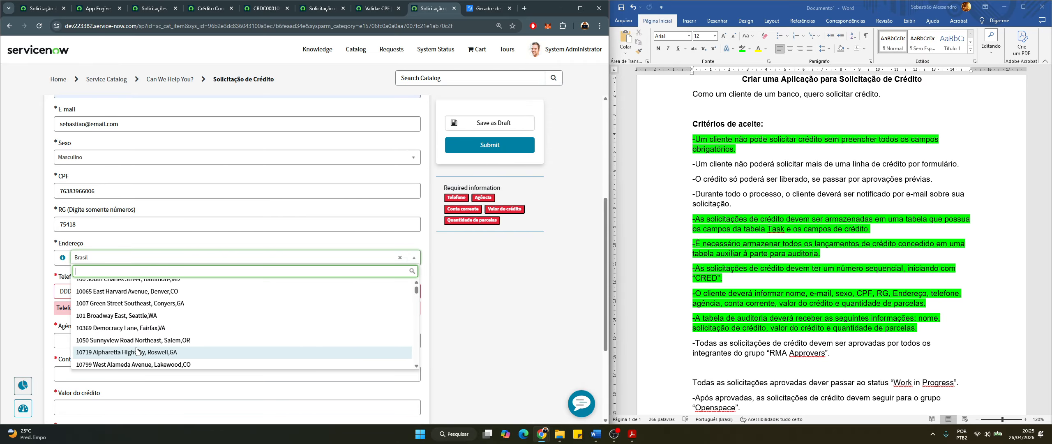
scroll(140, 350, down, 5)
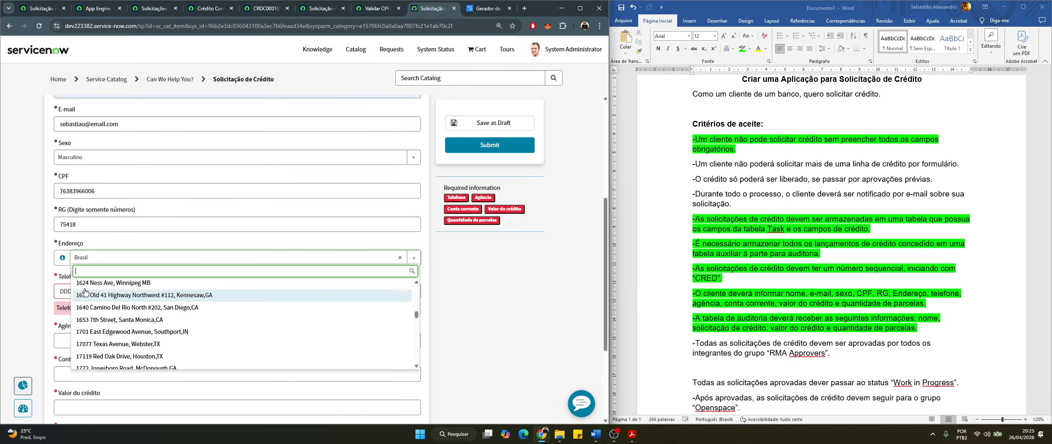
scroll(78, 283, down, 3)
text(brasil)
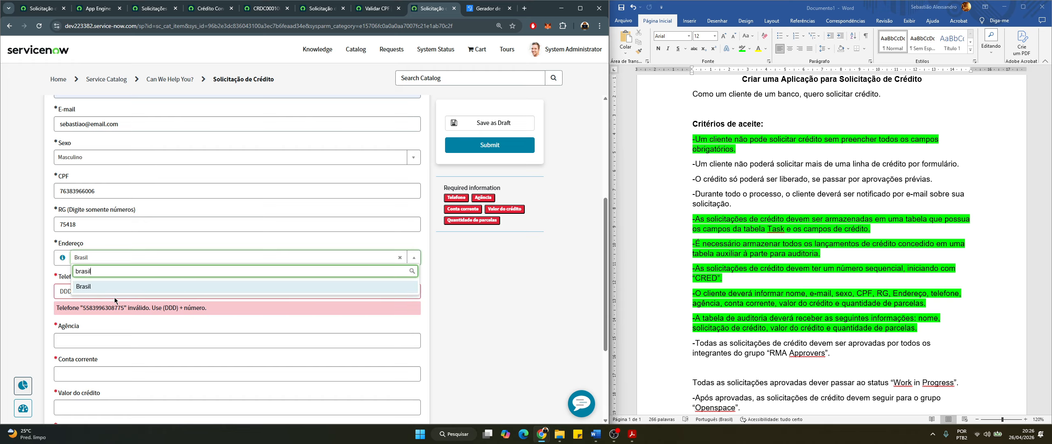
click(108, 289)
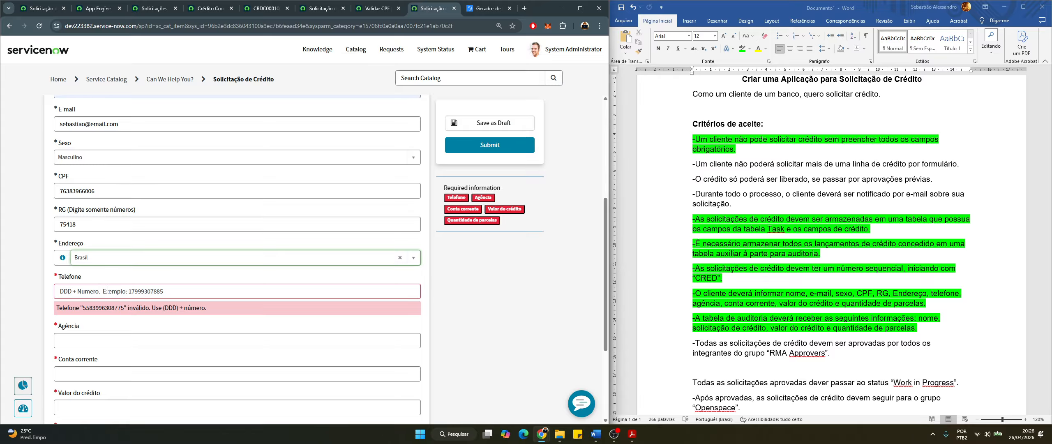
scroll(93, 293, down, 1)
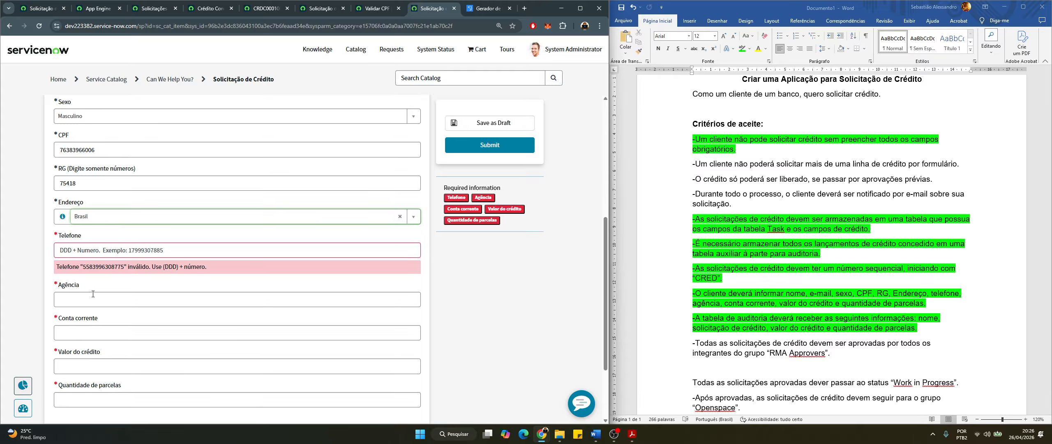
Test Telefone with letters and a short number, then enter a valid 11-digit phone with area code
click(86, 252)
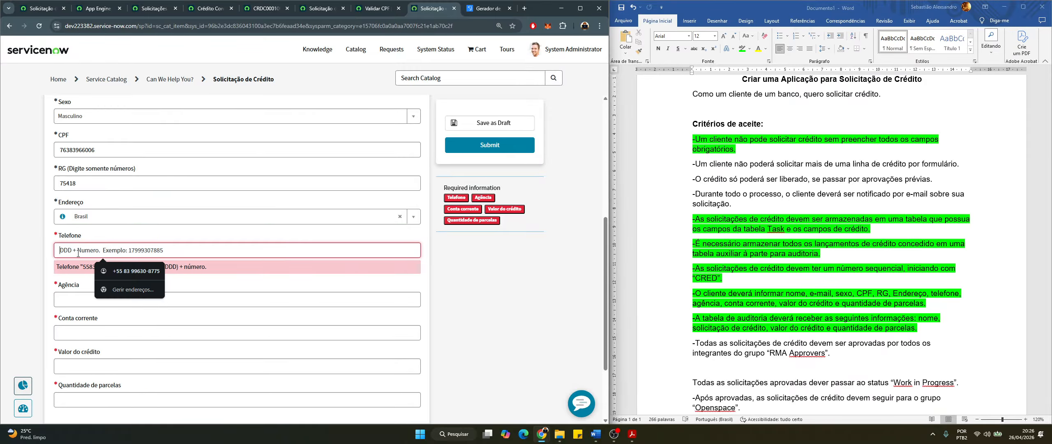
text(asdasdasd)
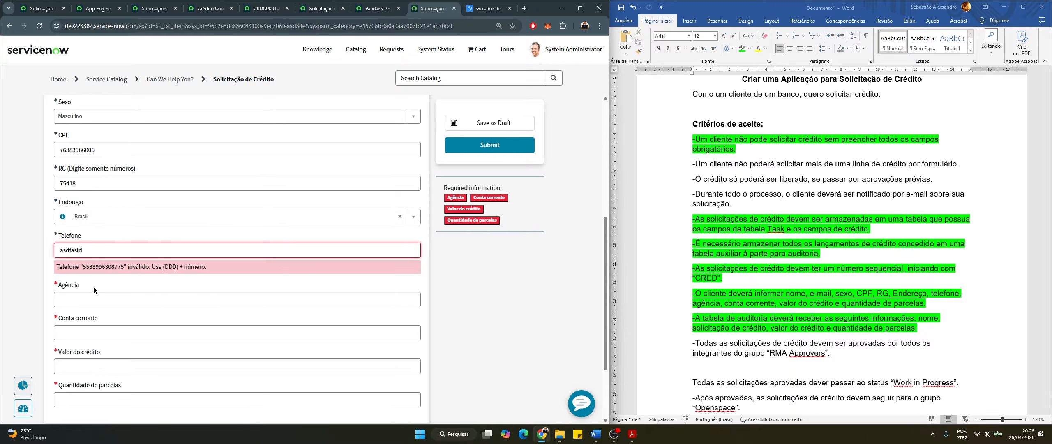
click(95, 288)
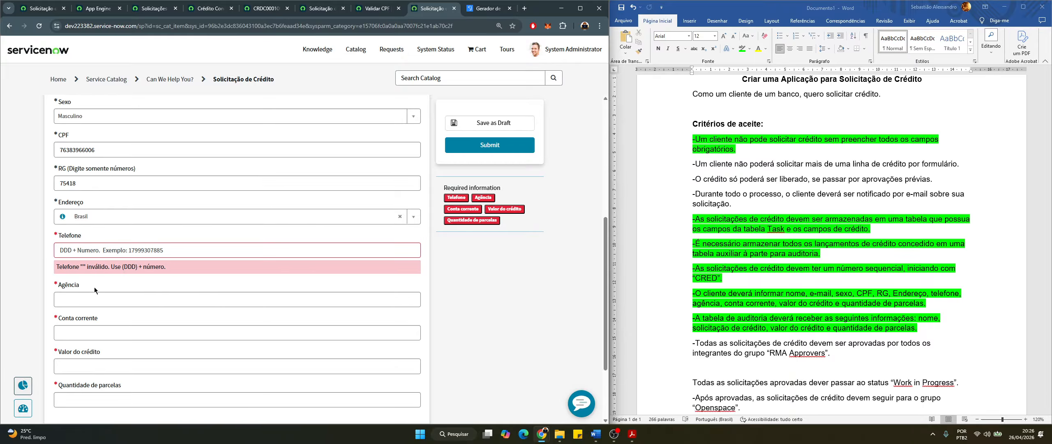
click(85, 254)
text(116161616)
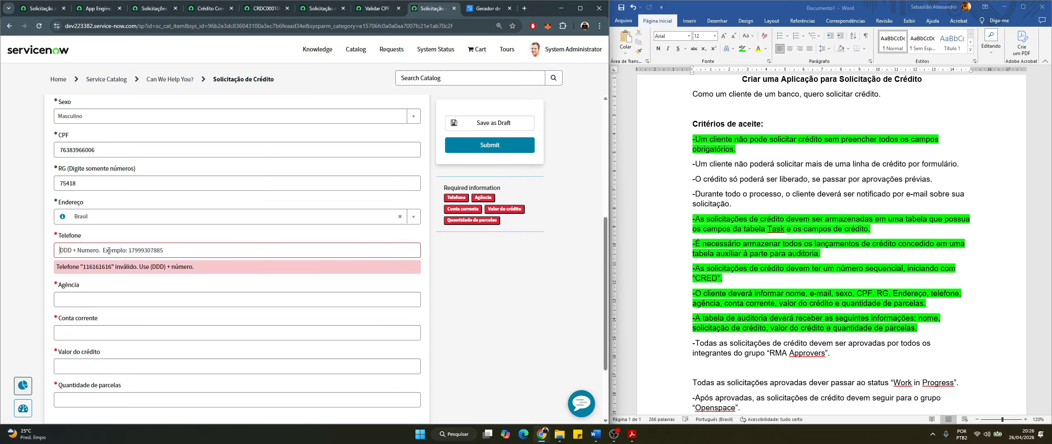
click(135, 247)
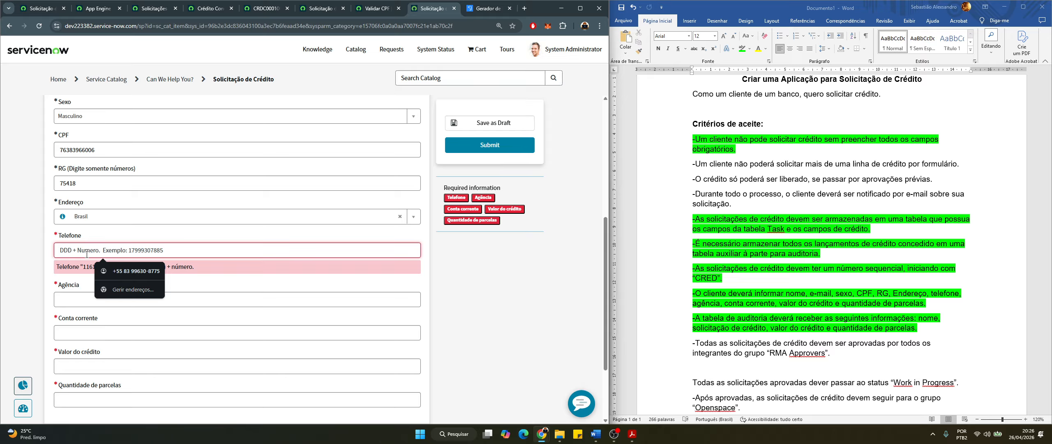
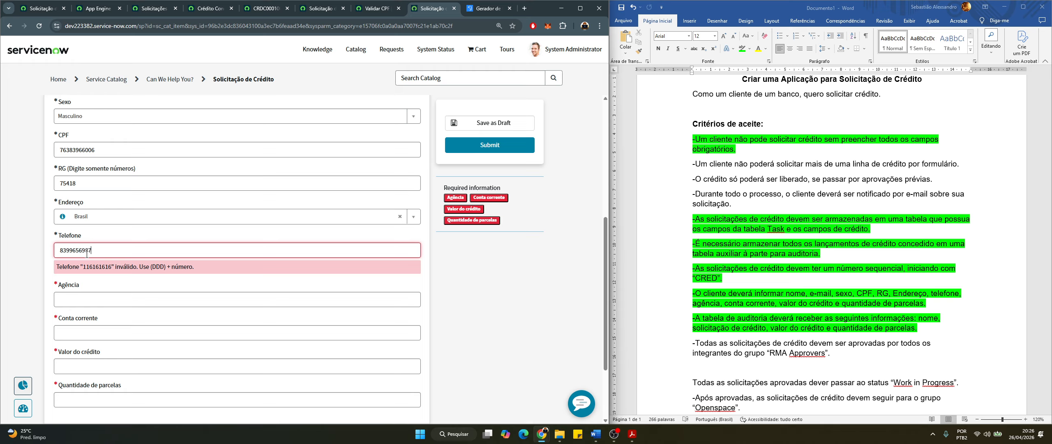
click(144, 285)
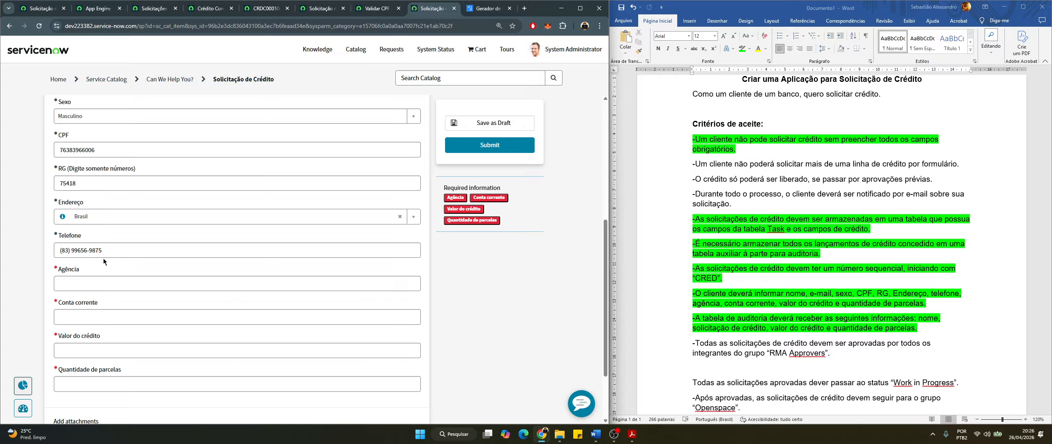
click(96, 283)
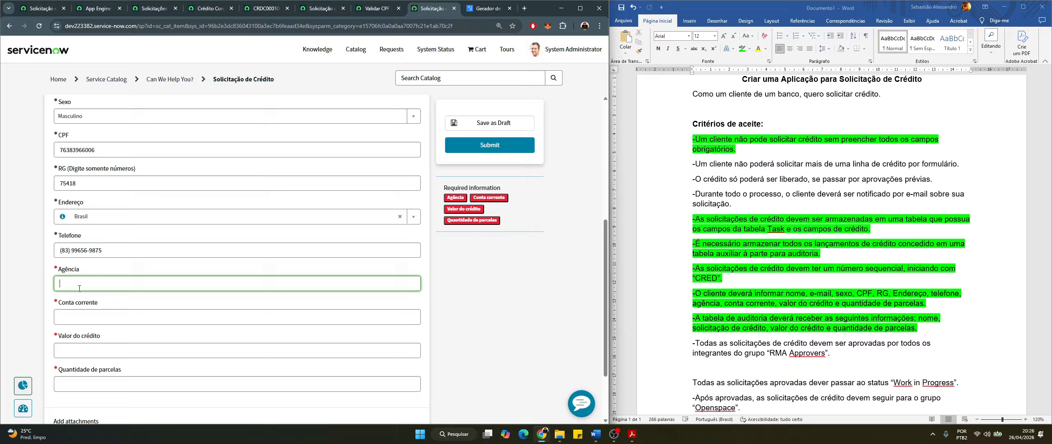
Fill Agência with 45 and enter the checking account number in Conta corrente
text(4521-X)
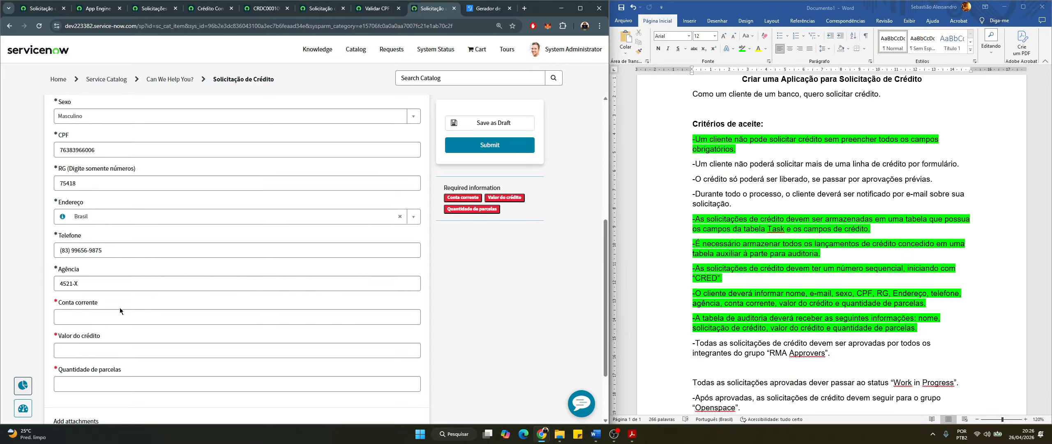
click(74, 314)
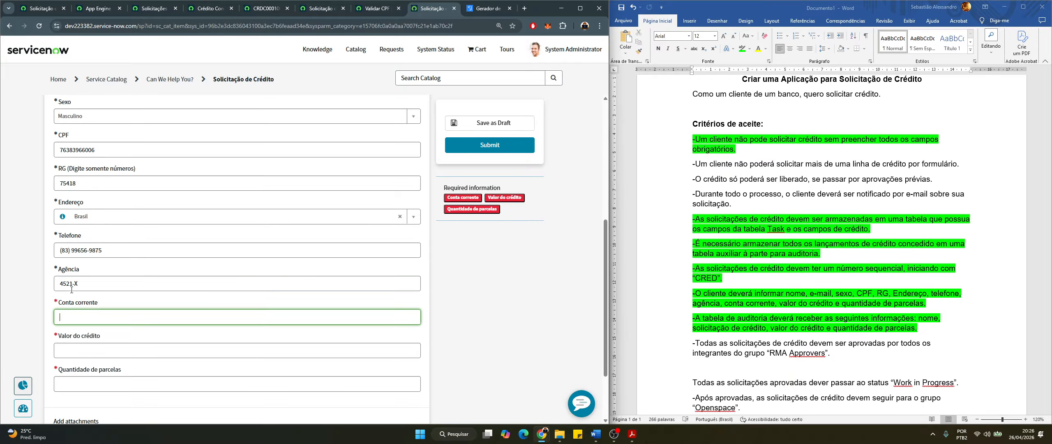
drag(82, 284, 44, 281)
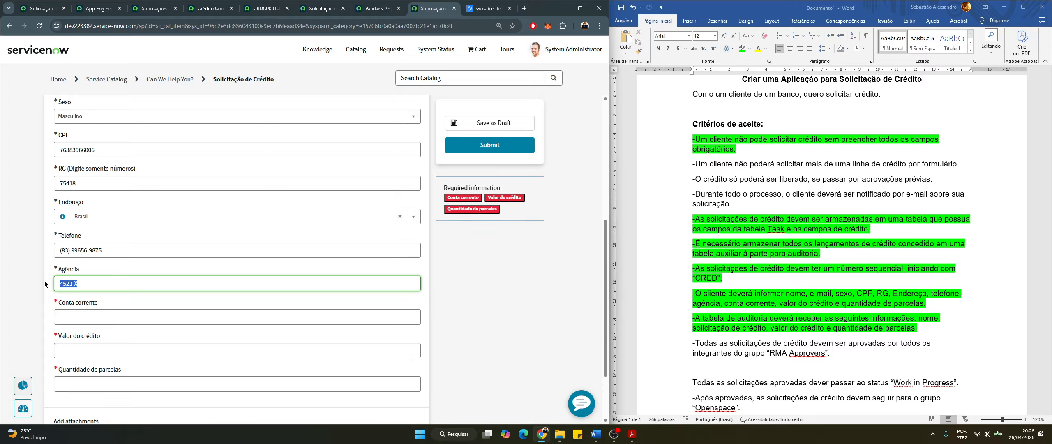
click(94, 286)
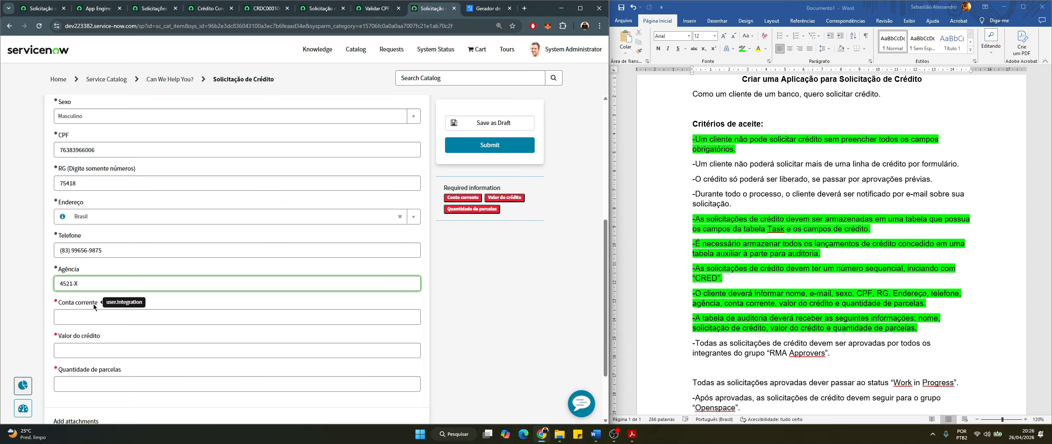
drag(79, 284, 41, 285)
click(110, 299)
click(84, 283)
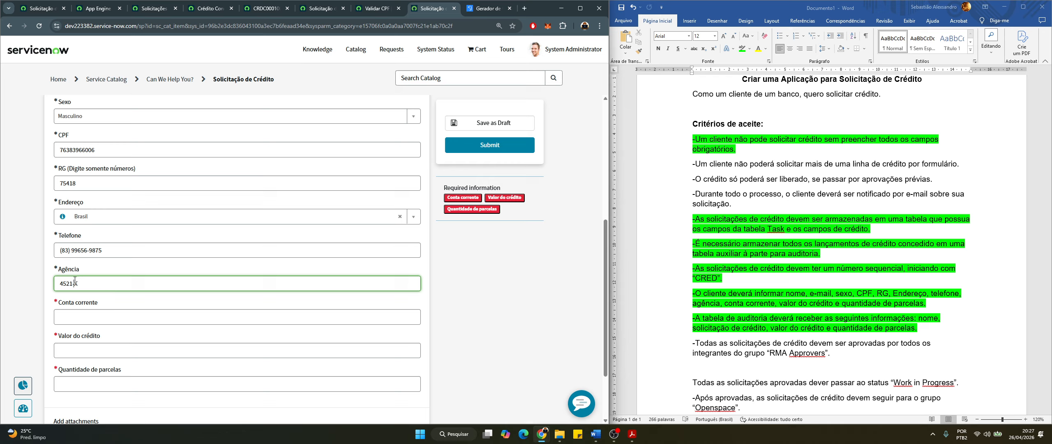
click(143, 302)
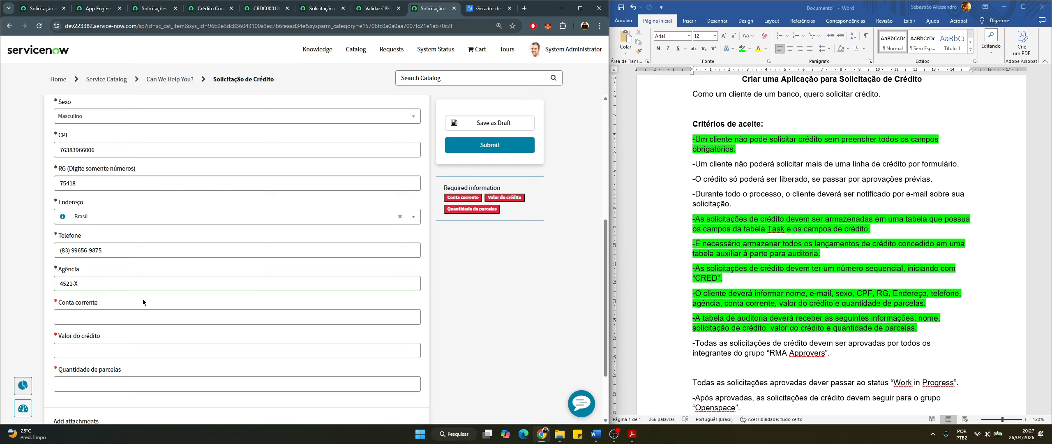
click(109, 317)
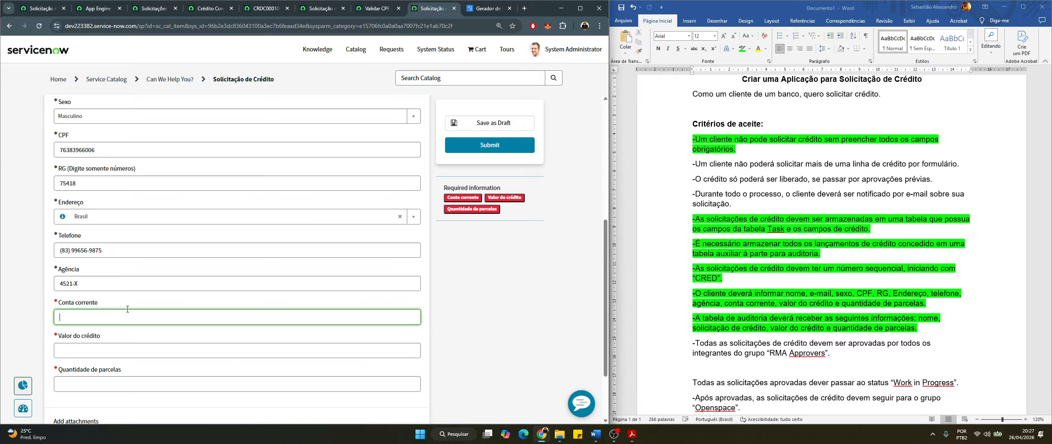
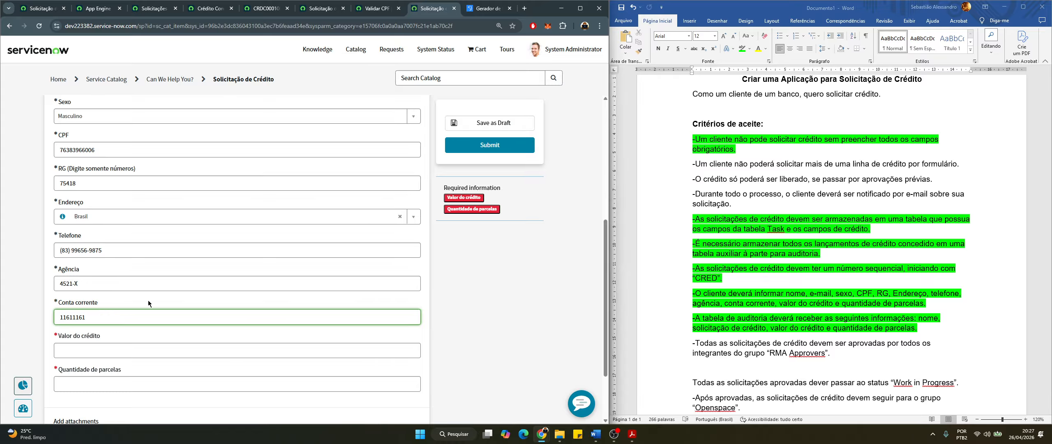
Enter a Valor do crédito of 100000 and 10 in Quantidade de parcelas
click(159, 328)
scroll(127, 334, down, 2)
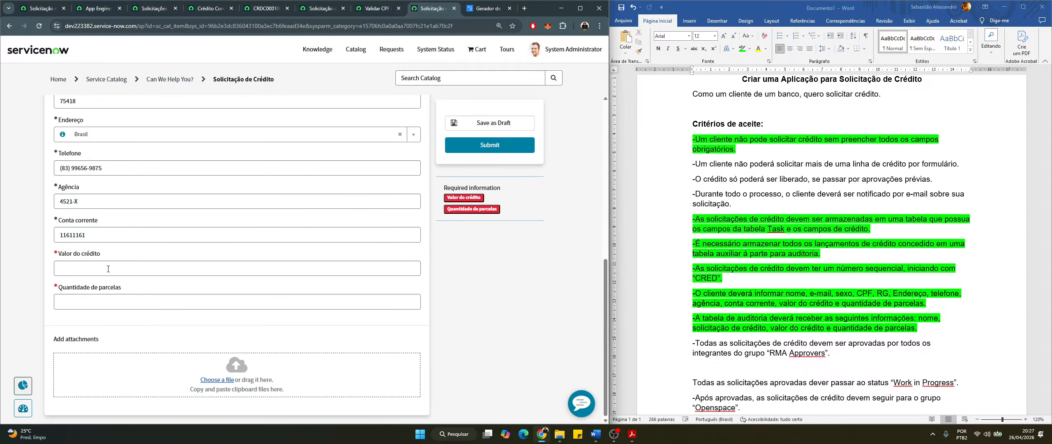
click(104, 267)
text(78)
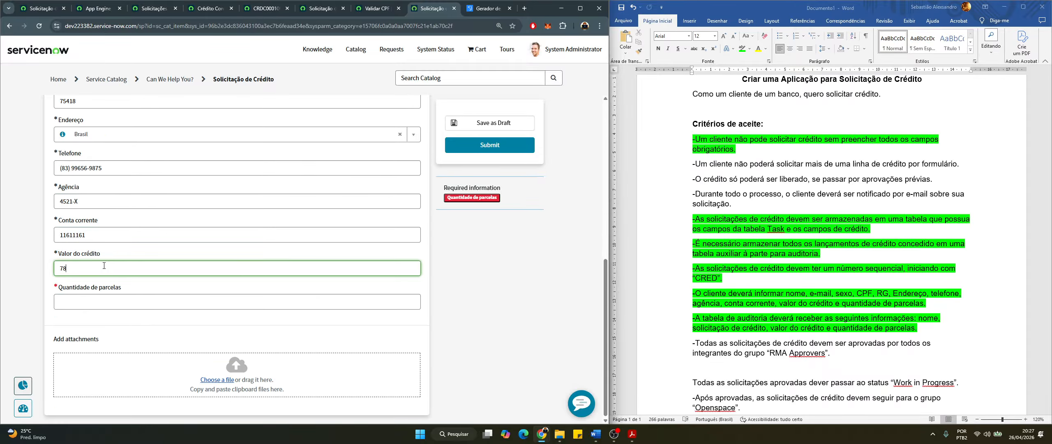
key(BackSpace)
key(BackSpace)
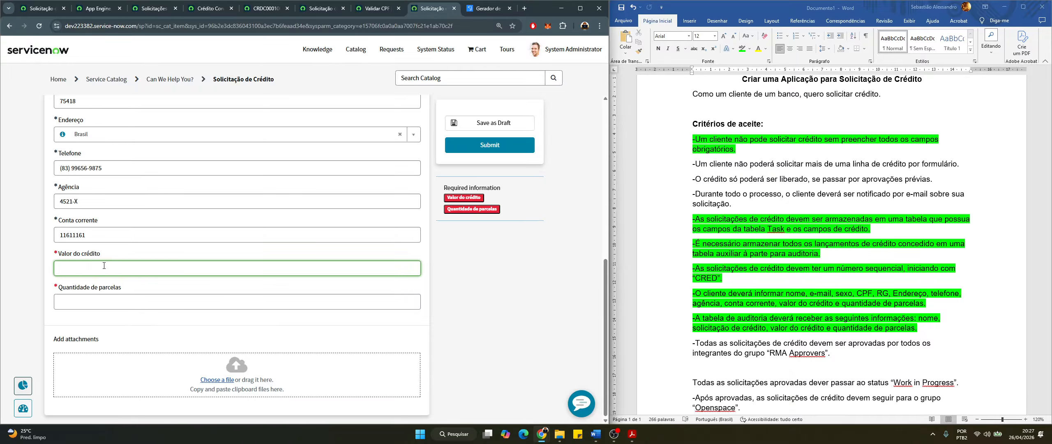
text(100000)
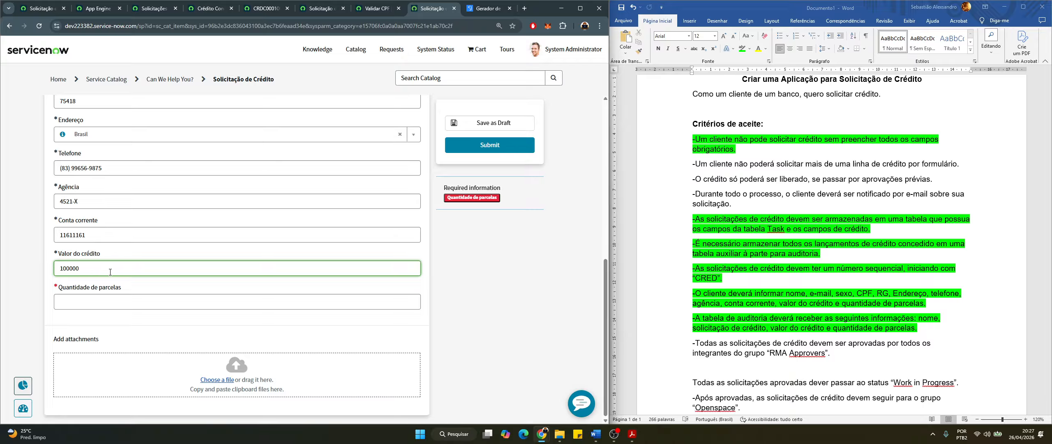
click(120, 279)
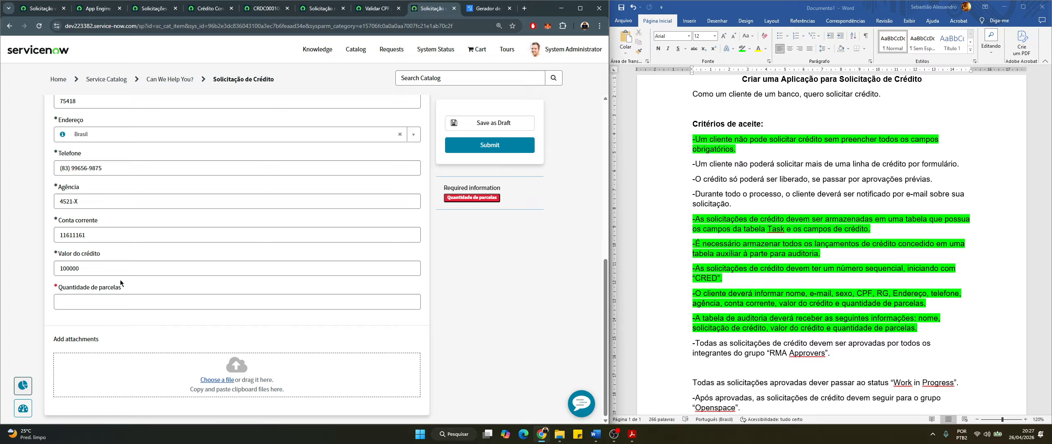
click(120, 302)
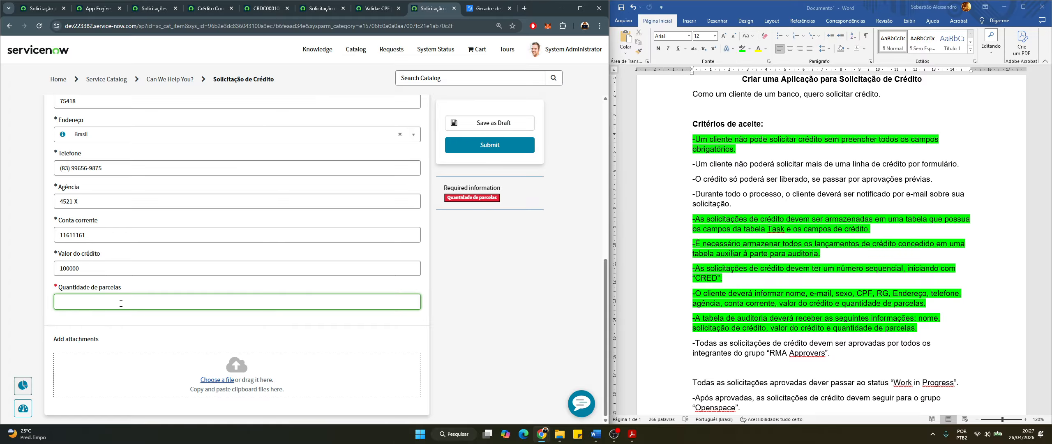
text(10)
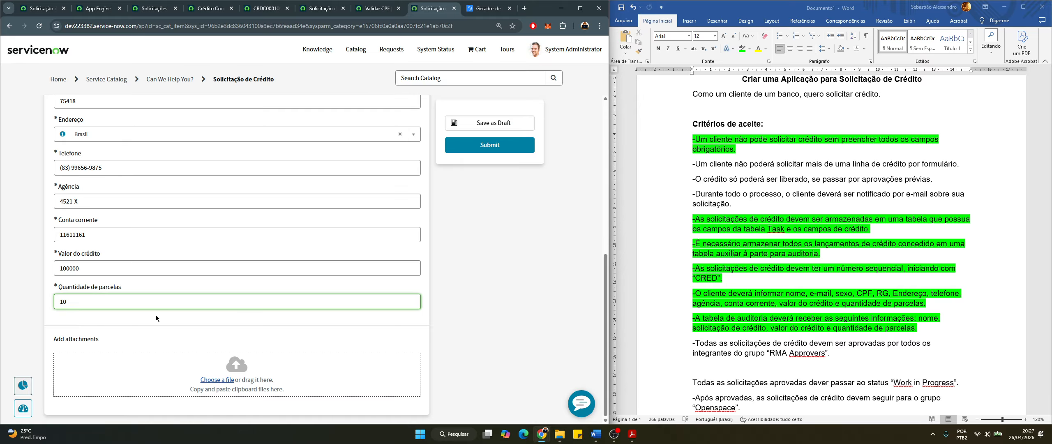
click(157, 316)
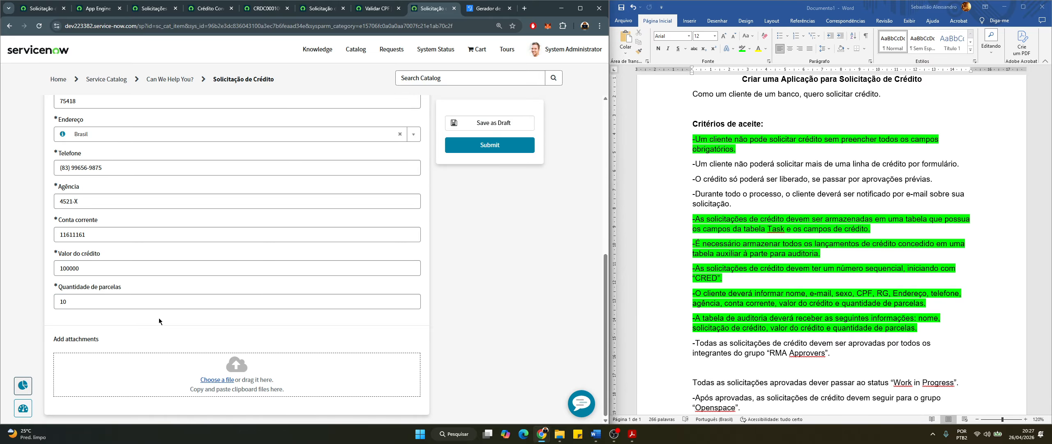
Submit the form to create CRED0001014 and bring up the Solicitações de Crédito list
scroll(158, 317, up, 7)
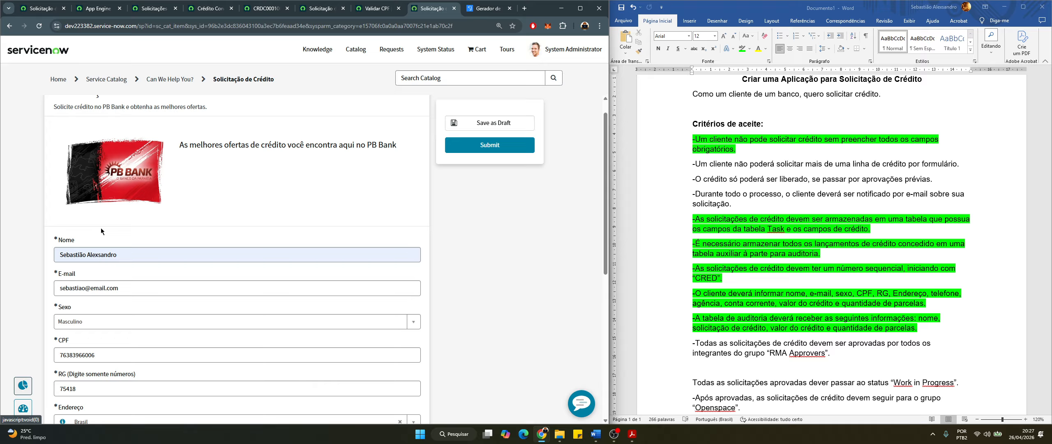
click(477, 151)
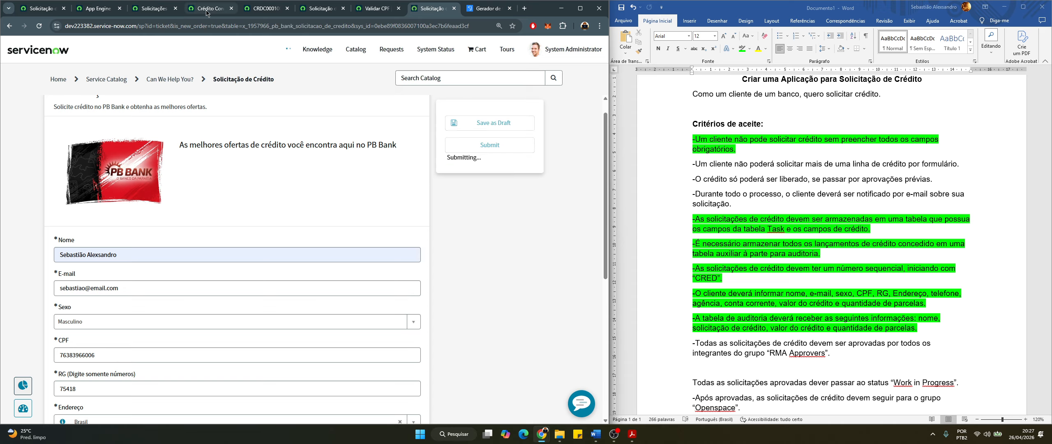
click(147, 9)
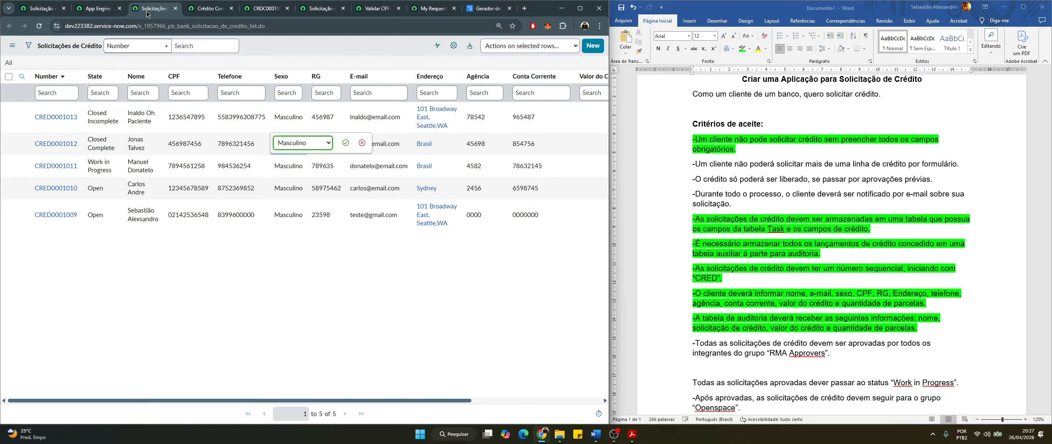
Refresh the Solicitações de Crédito list so CRED0001014 appears as Pending
click(12, 45)
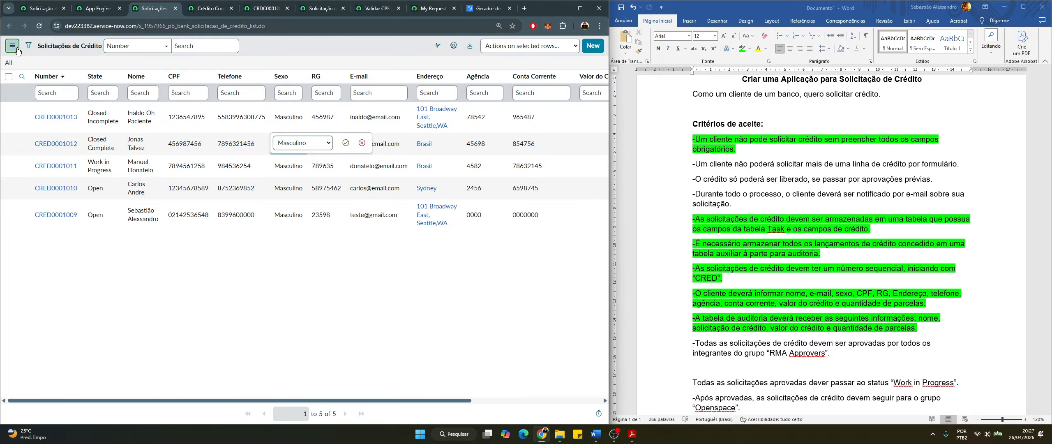
click(44, 96)
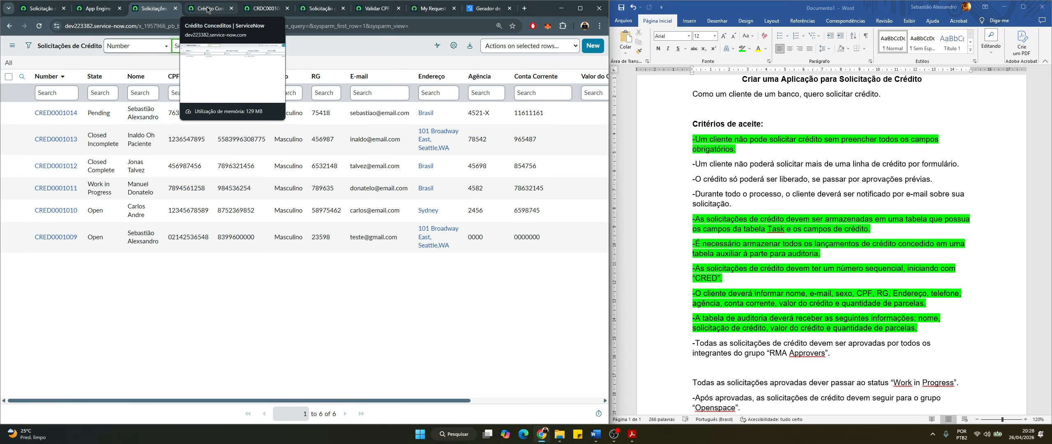
click(192, 8)
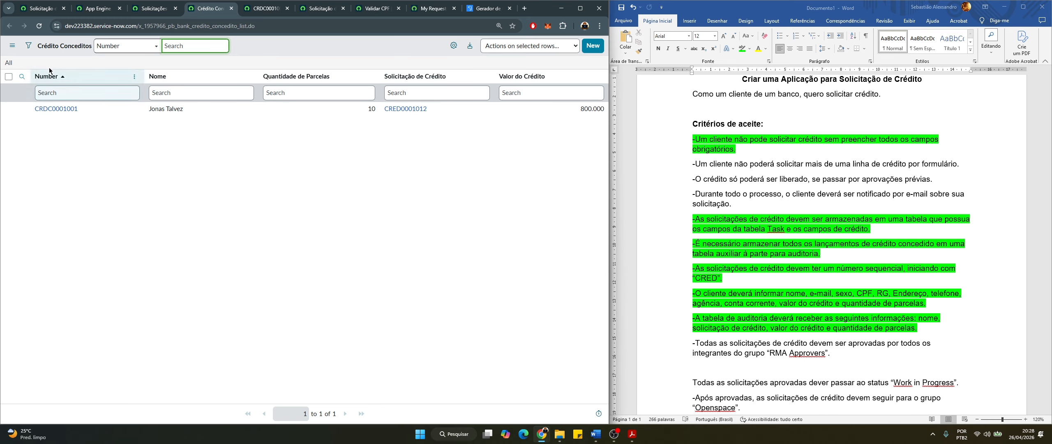
click(12, 46)
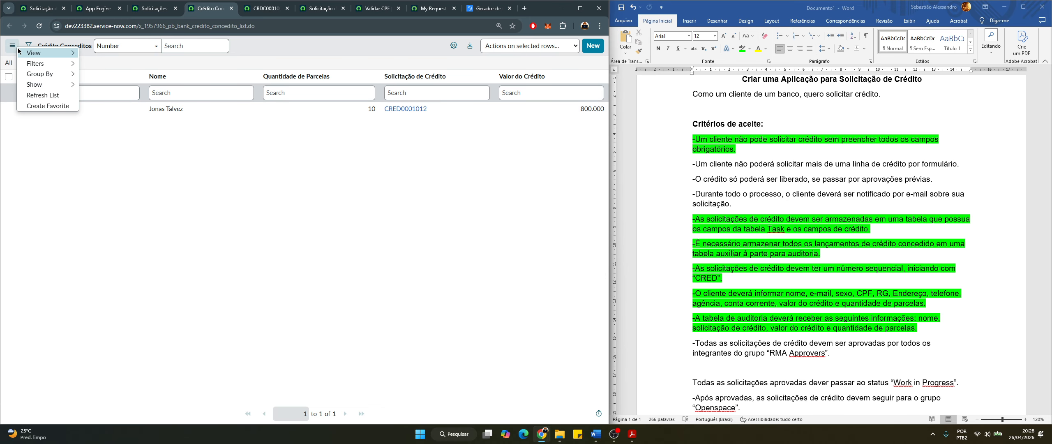
click(45, 98)
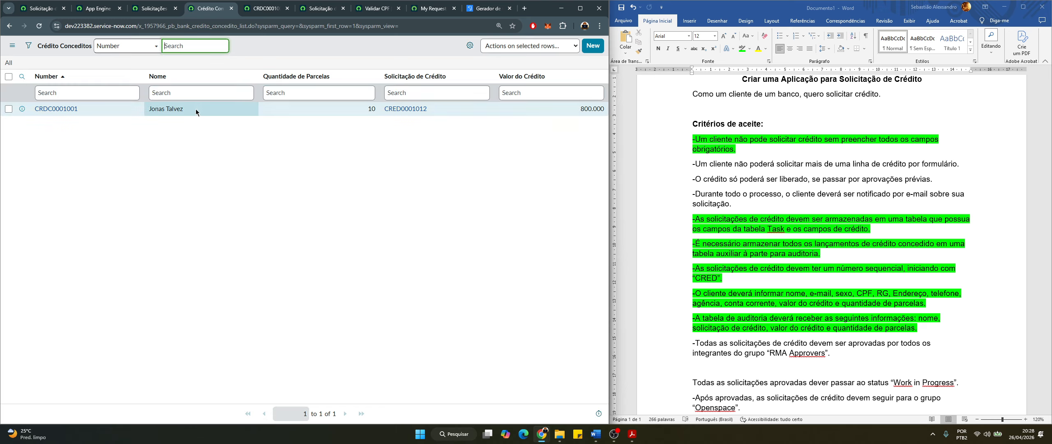
click(155, 9)
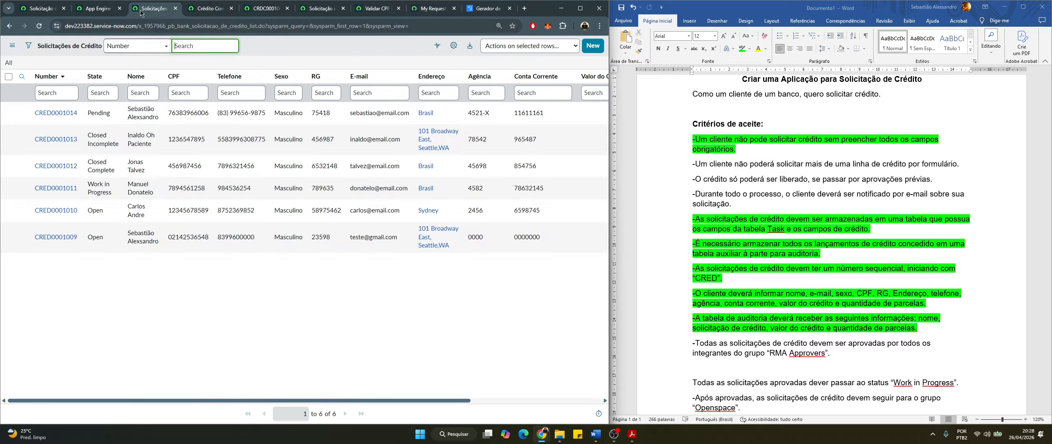
Open CRED0001014 in a new tab, review its pending-approval work note, then return to the record producer
middle_click(70, 118)
click(182, 9)
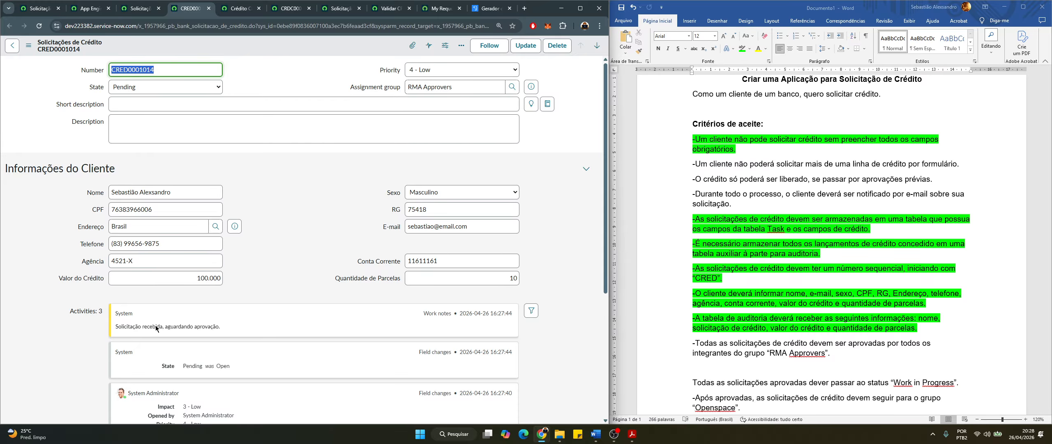
scroll(155, 328, down, 3)
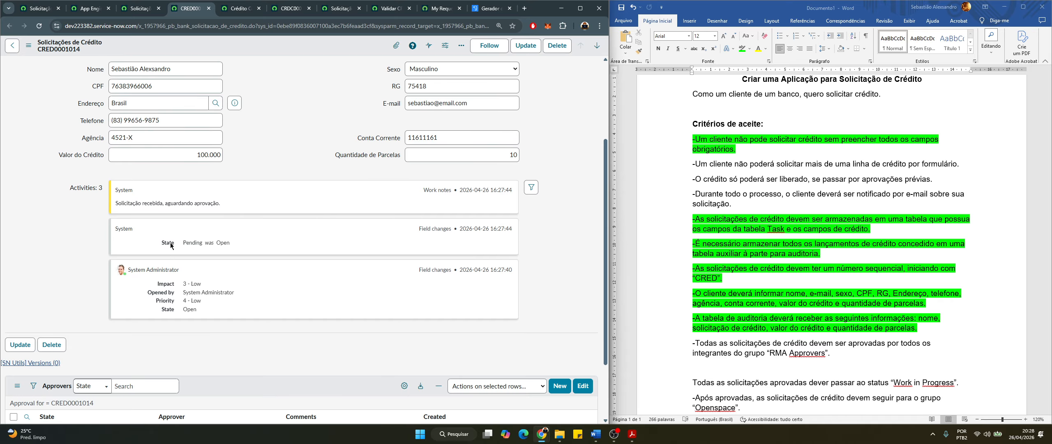
scroll(171, 246, up, 3)
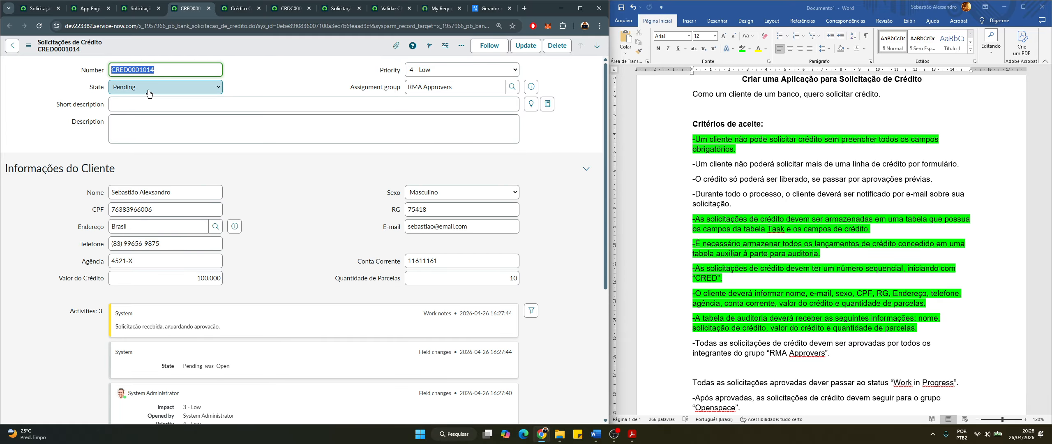
scroll(232, 286, down, 3)
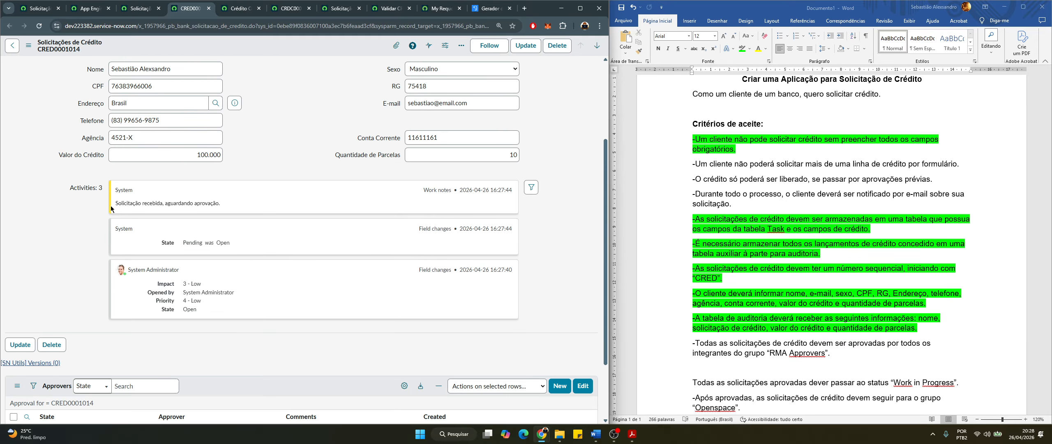
drag(117, 205, 221, 205)
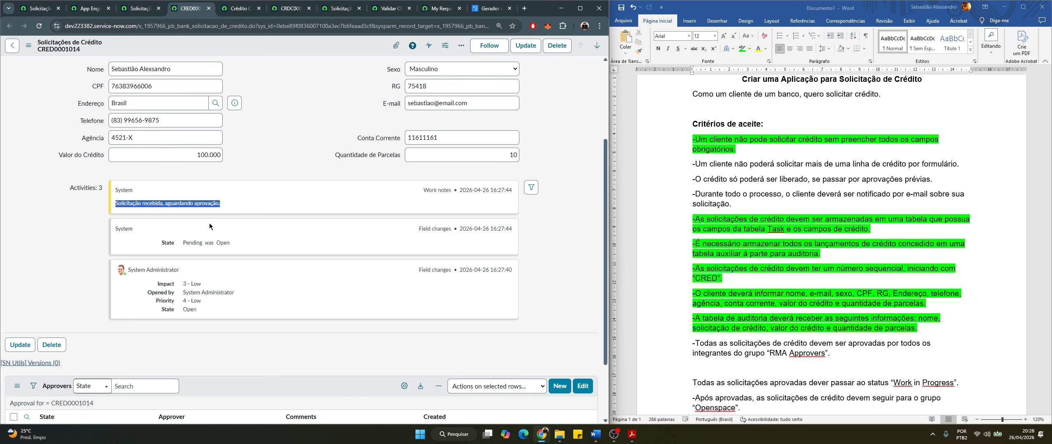
click(39, 8)
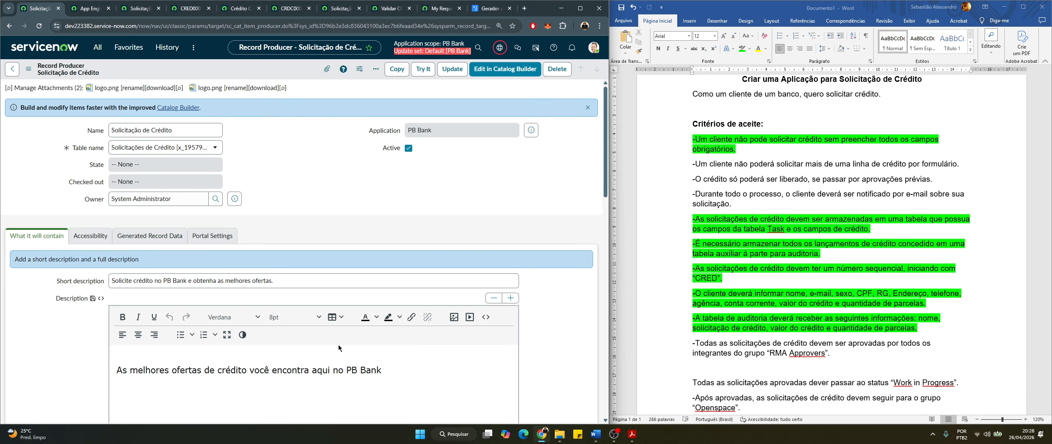
scroll(145, 266, down, 1)
scroll(145, 266, down, 4)
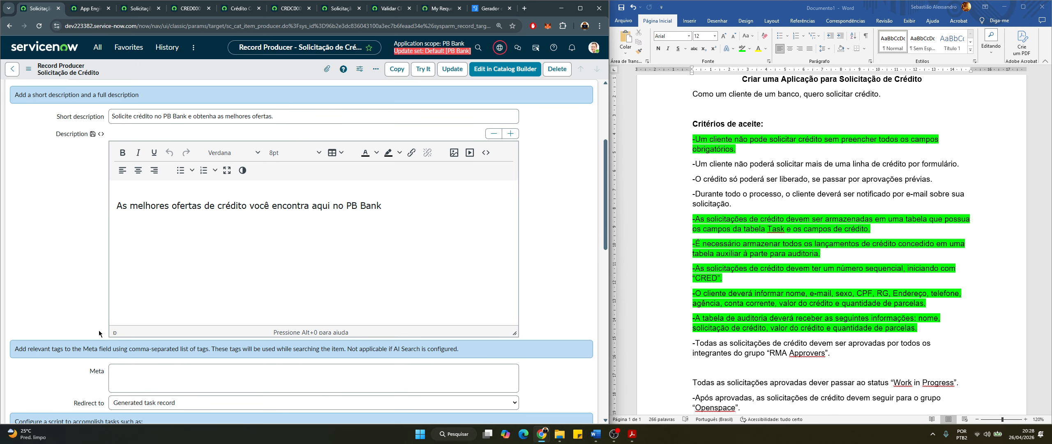
scroll(99, 330, up, 3)
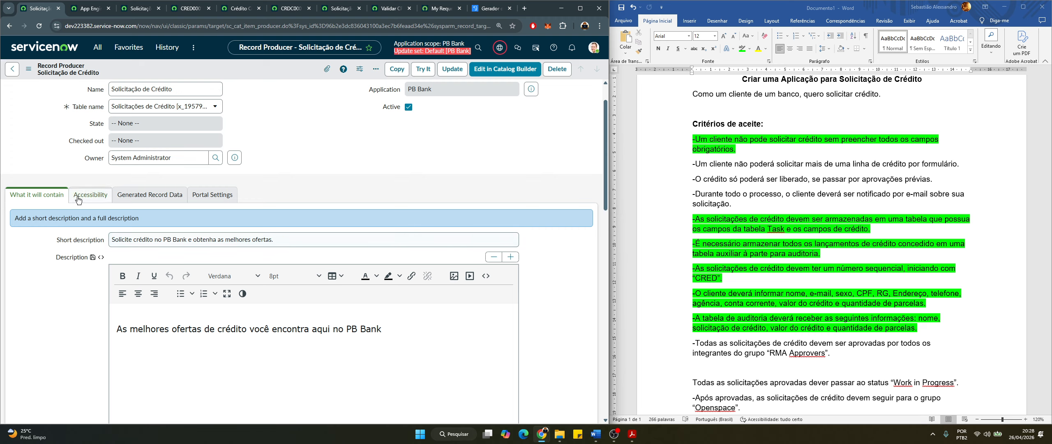
scroll(106, 173, down, 3)
scroll(106, 172, down, 8)
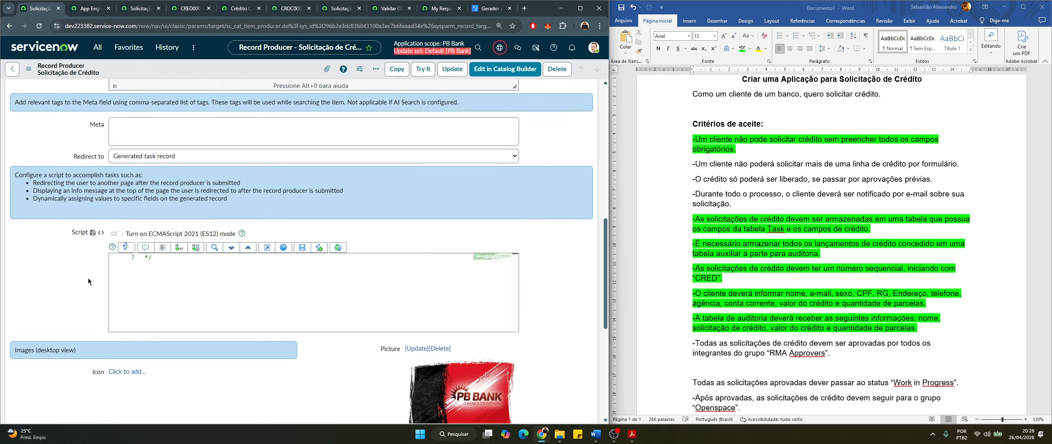
scroll(92, 285, up, 5)
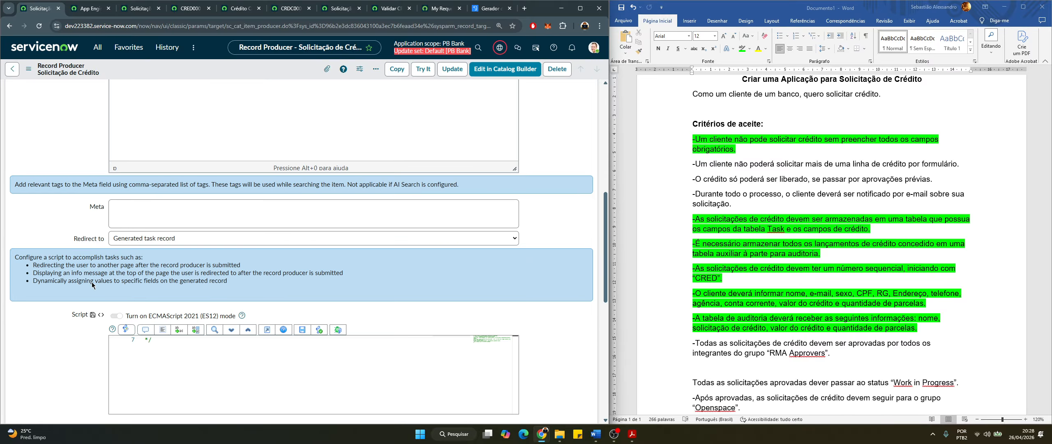
scroll(92, 285, up, 4)
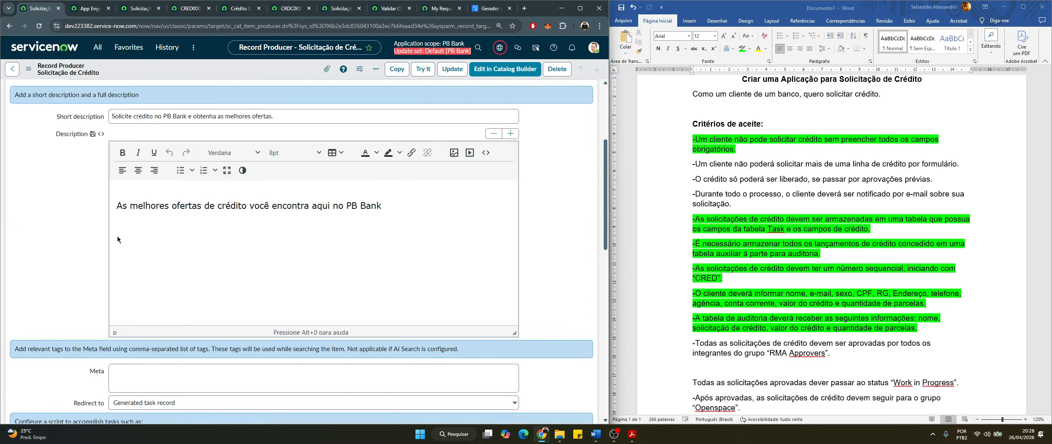
scroll(117, 238, down, 10)
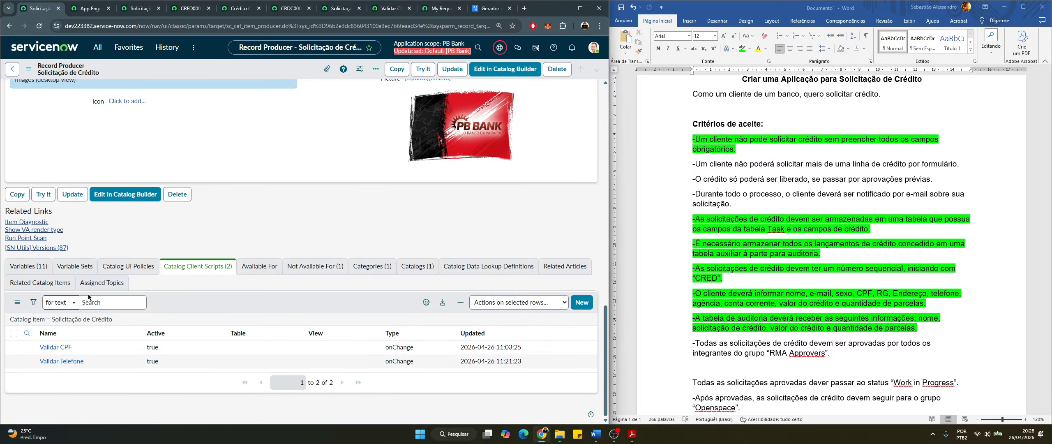
click(28, 265)
scroll(75, 279, down, 3)
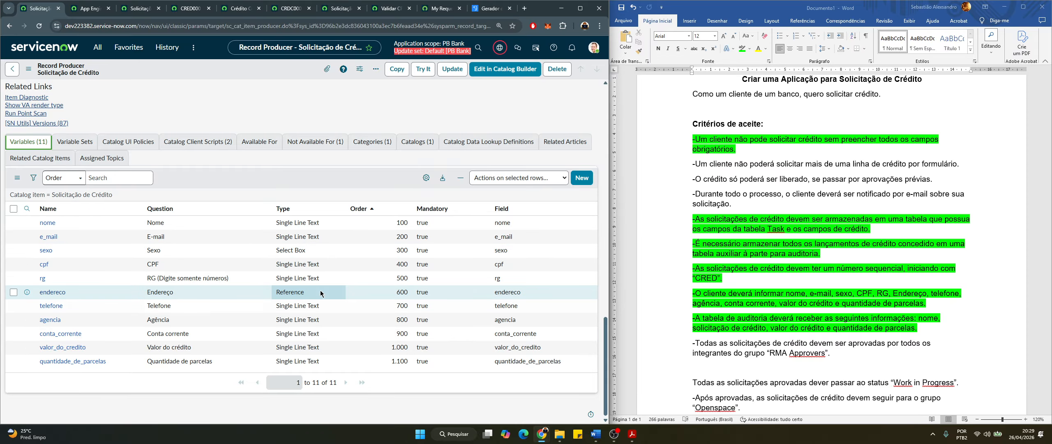
click(197, 142)
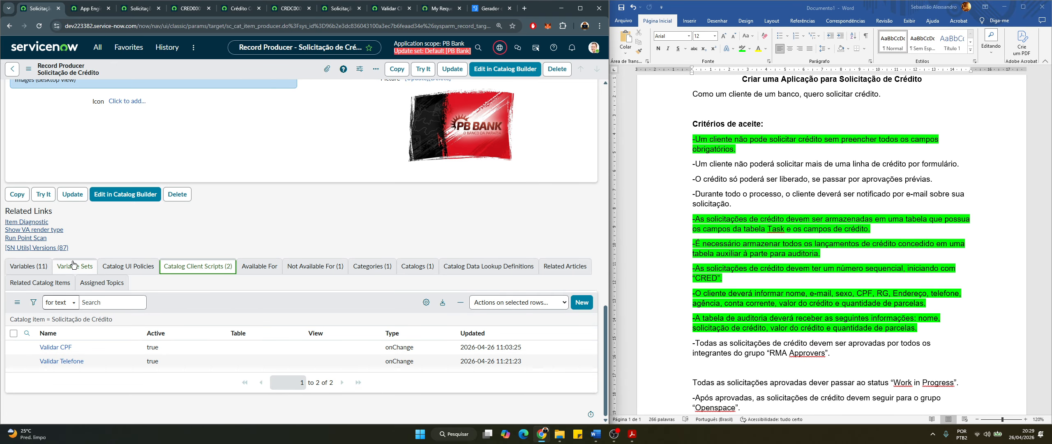
scroll(40, 121, up, 3)
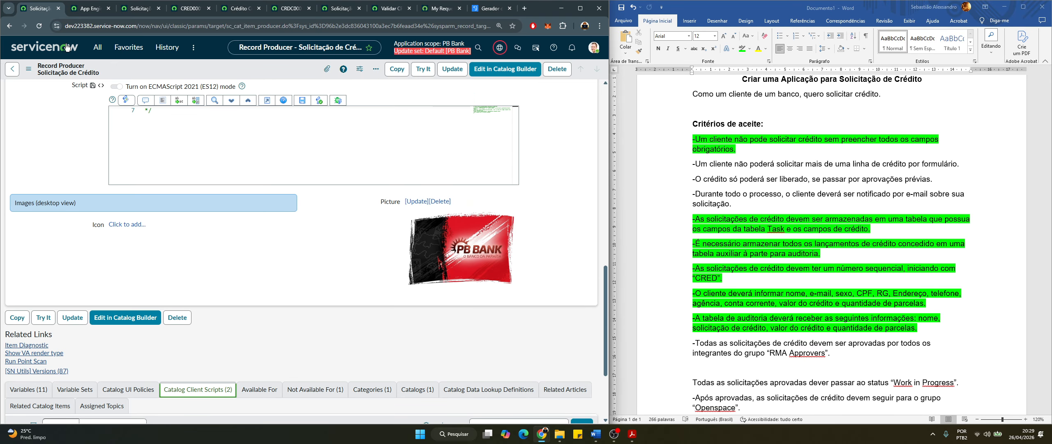
Filter the navigator for 'outbo' and open System Mailboxes > Outbound > Outbox
click(97, 52)
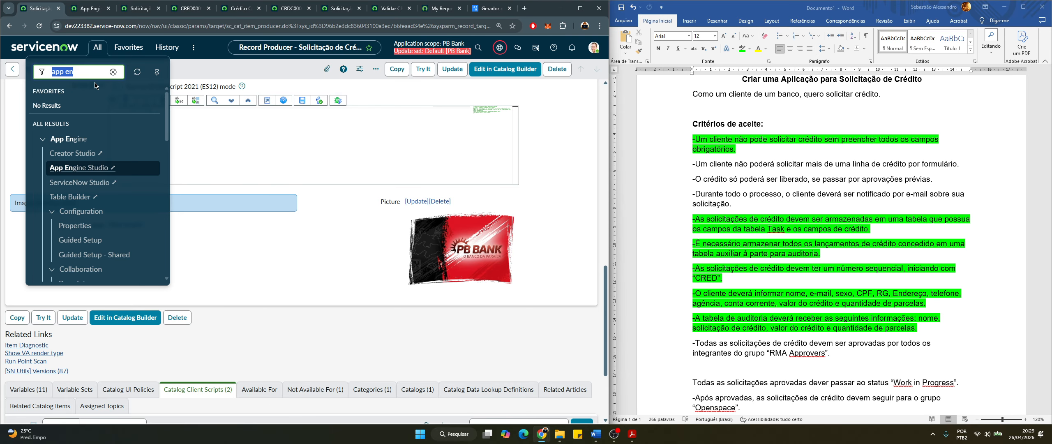
text(oo)
text(u)
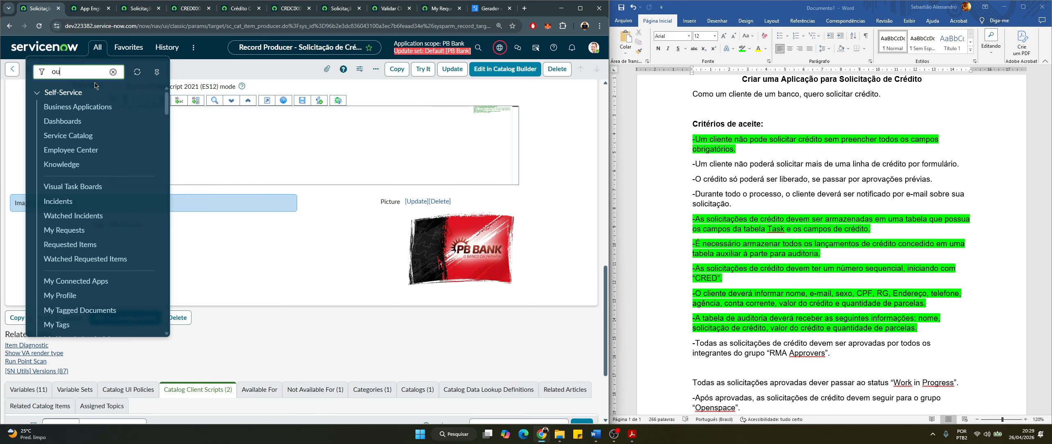
text(tbo)
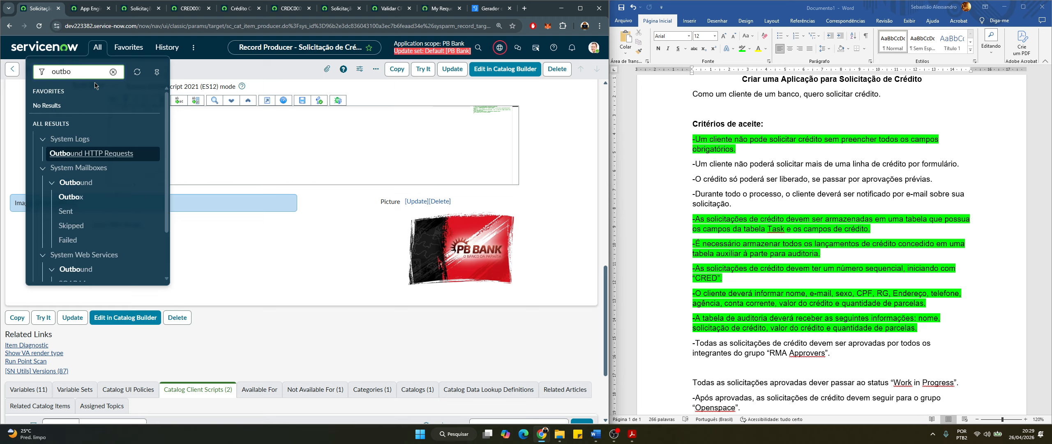
click(71, 187)
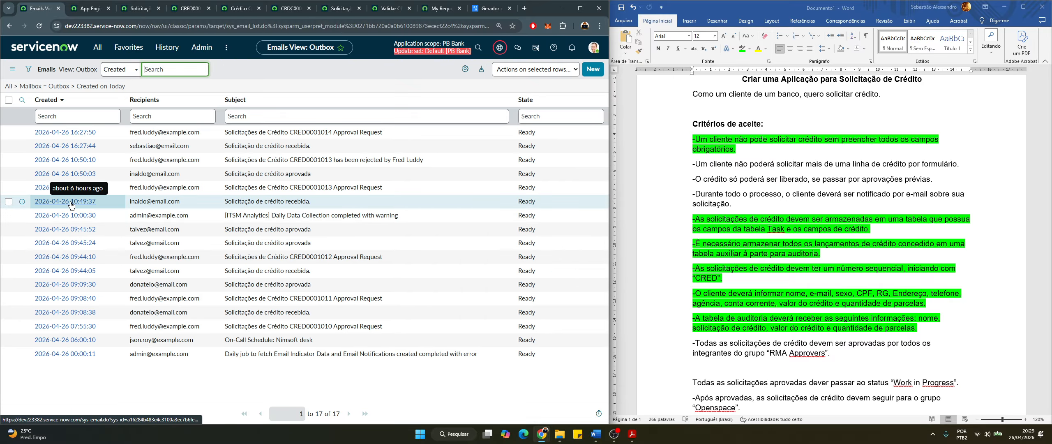
Mark the applicant's 'Solicitação de crédito recebida.' email, check its recipient address, and open the record
click(11, 149)
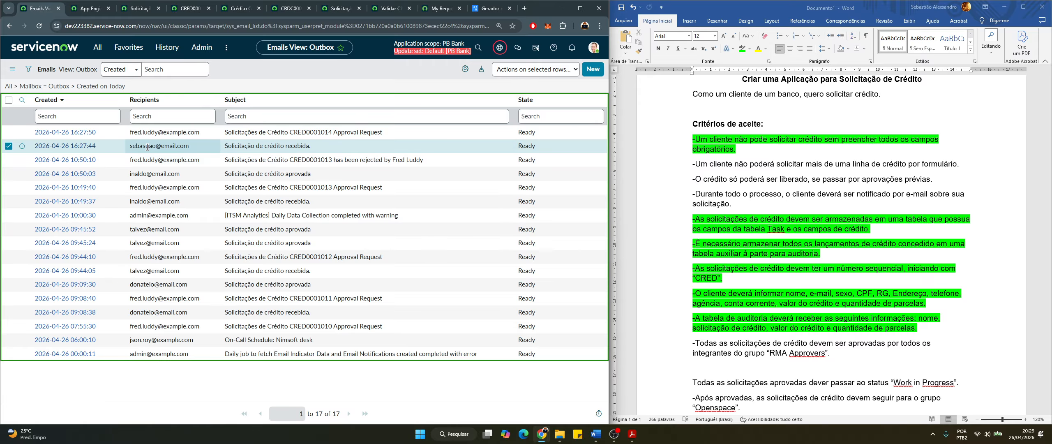
drag(193, 152, 125, 153)
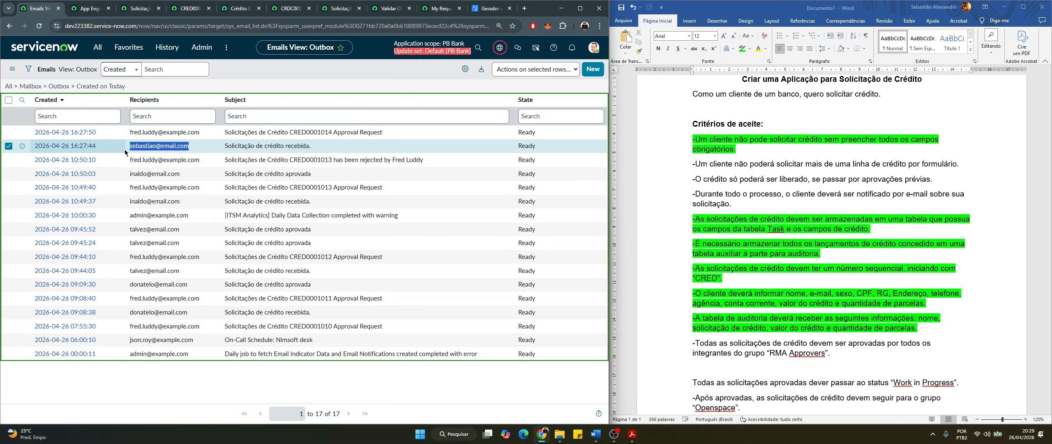
ctrl+click(84, 146)
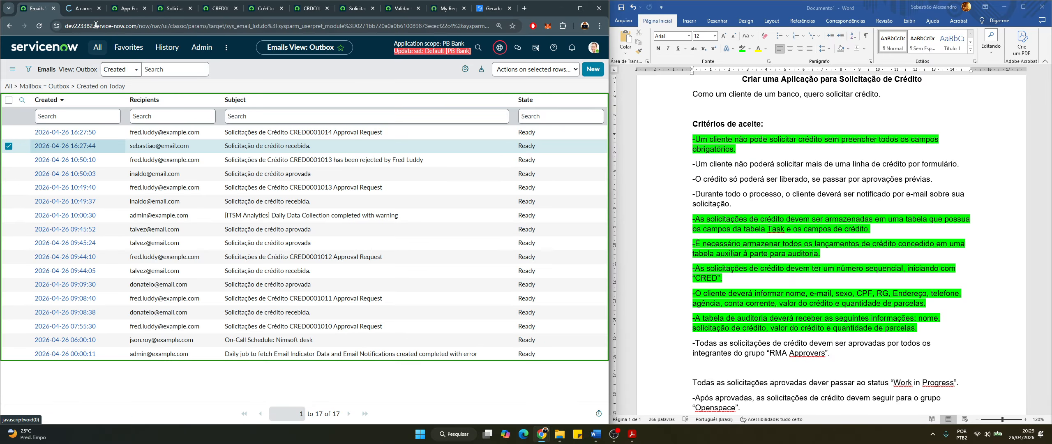
click(81, 11)
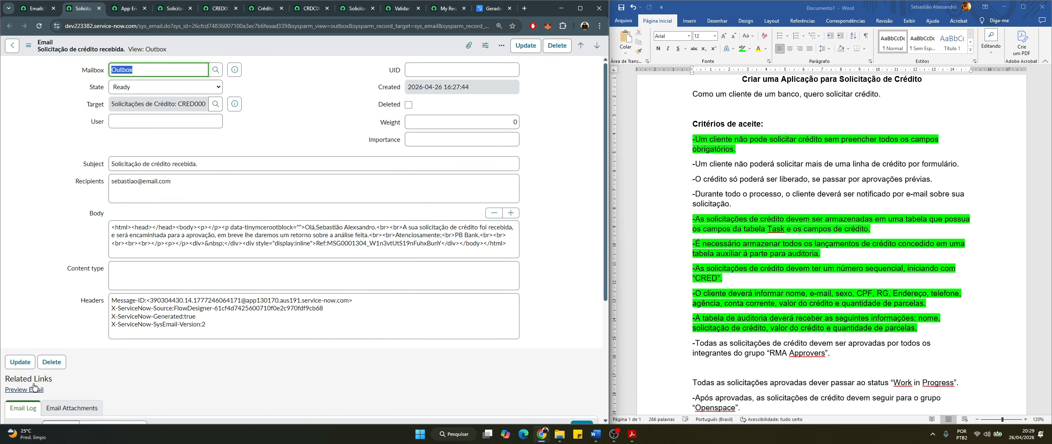
Preview the request-received email, compare it with the Word e-mail notification criterion, then return to App Engine Studio
click(36, 389)
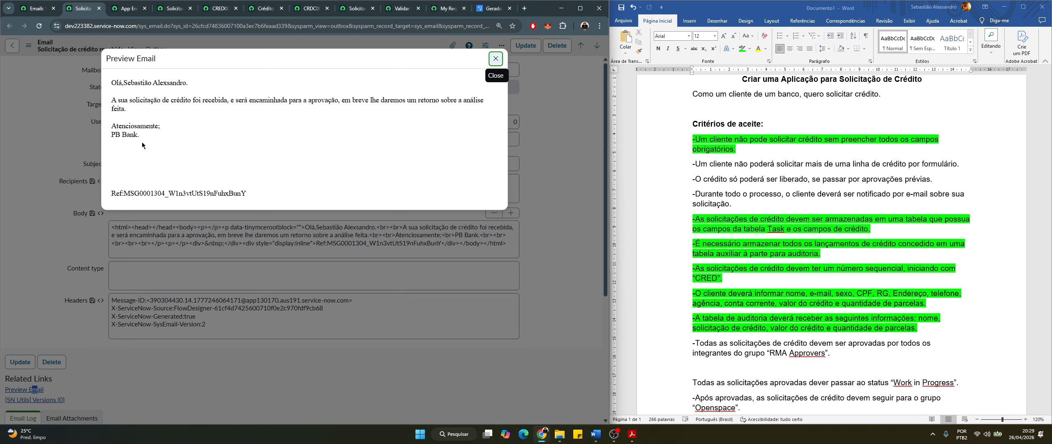
click(492, 58)
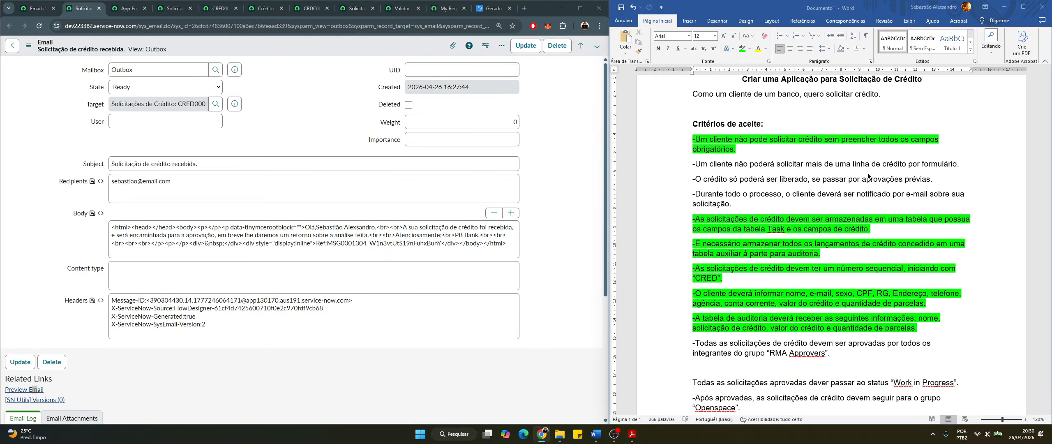
click(744, 165)
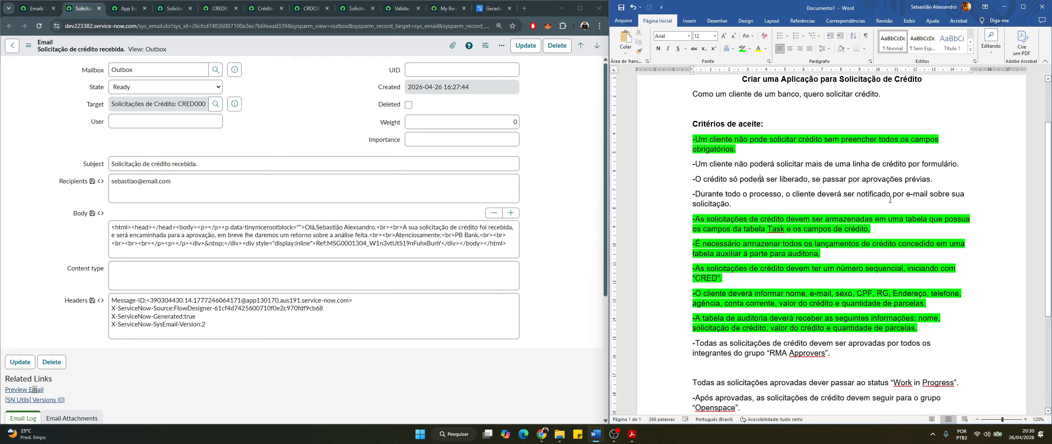
triple_click(731, 205)
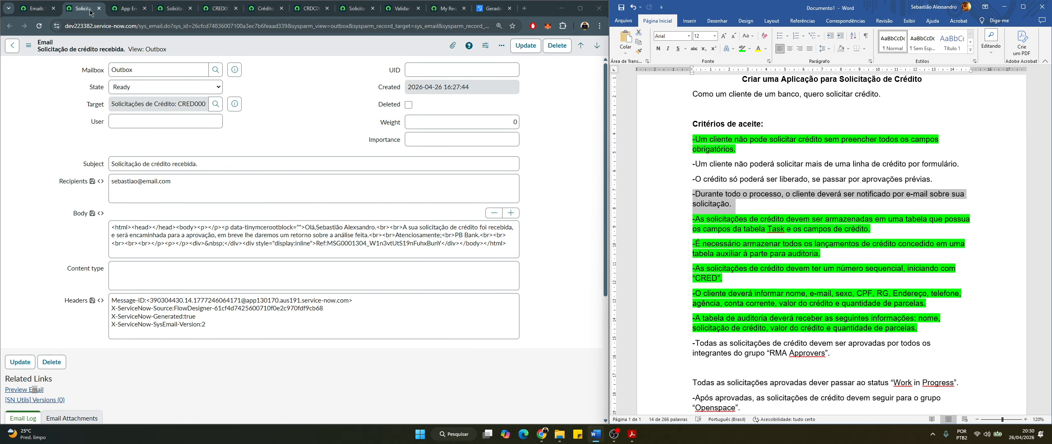
click(125, 8)
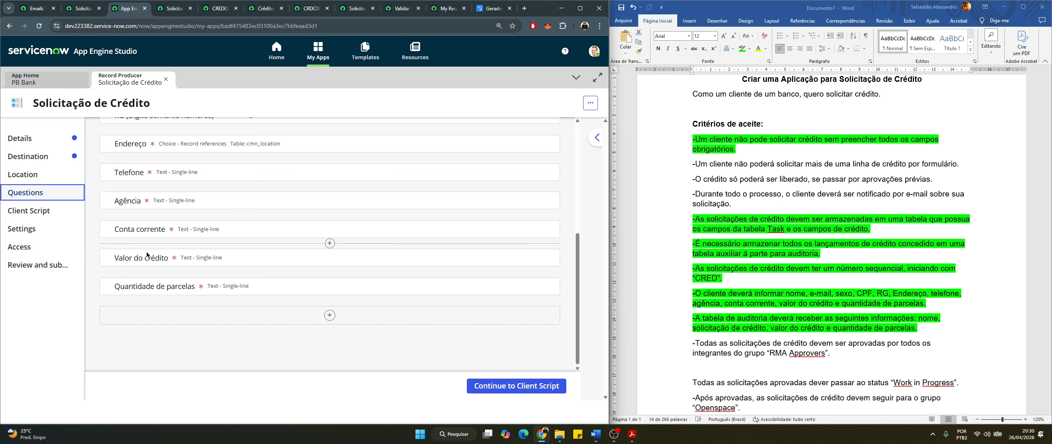
Close the record producer and open the Solicitação de Crédito flow from More > Logic and automation
click(166, 80)
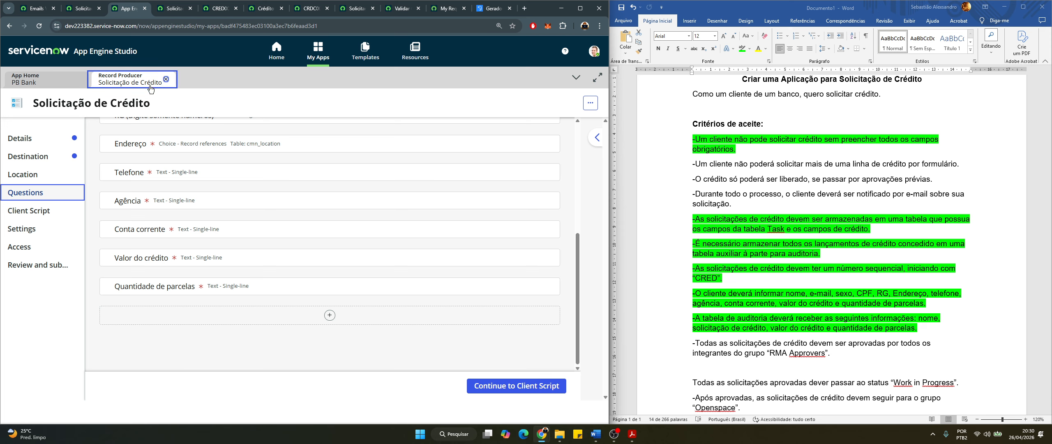
click(232, 294)
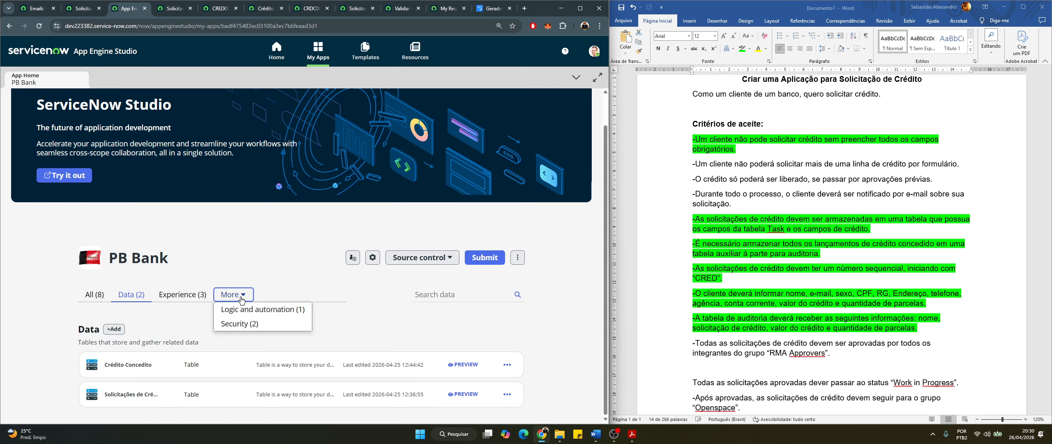
click(248, 307)
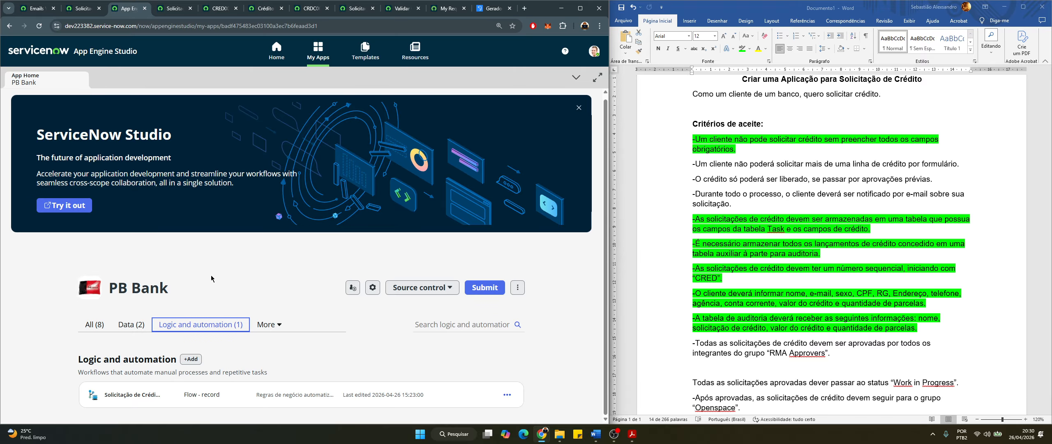
click(141, 397)
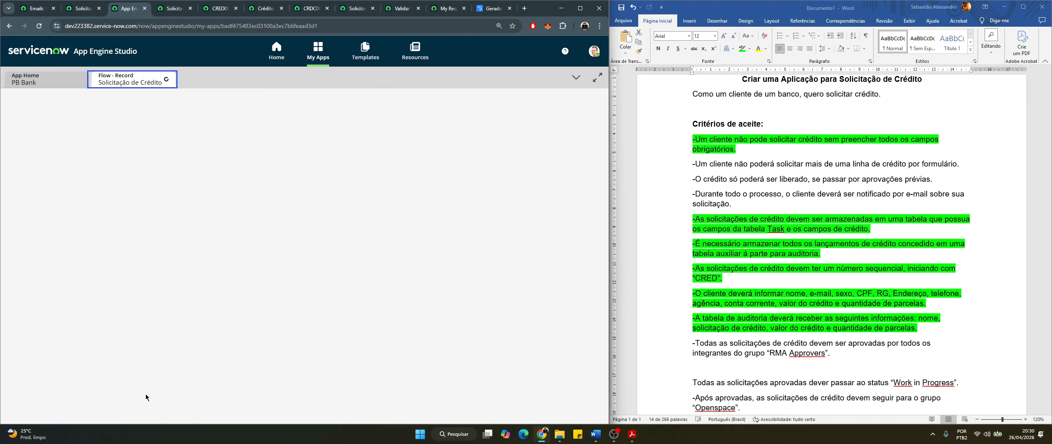
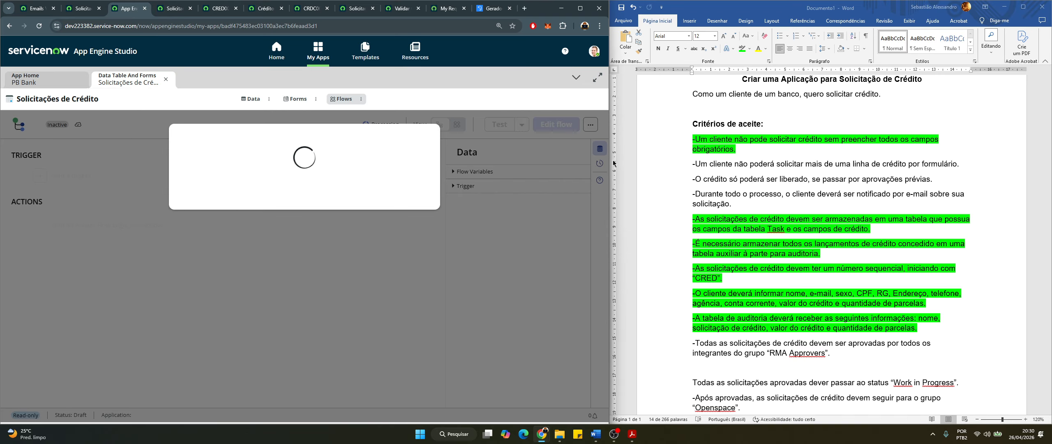
Enlarge the Solicitação de Crédito flow to full screen and expand its record-created trigger settings
drag(612, 163, 680, 163)
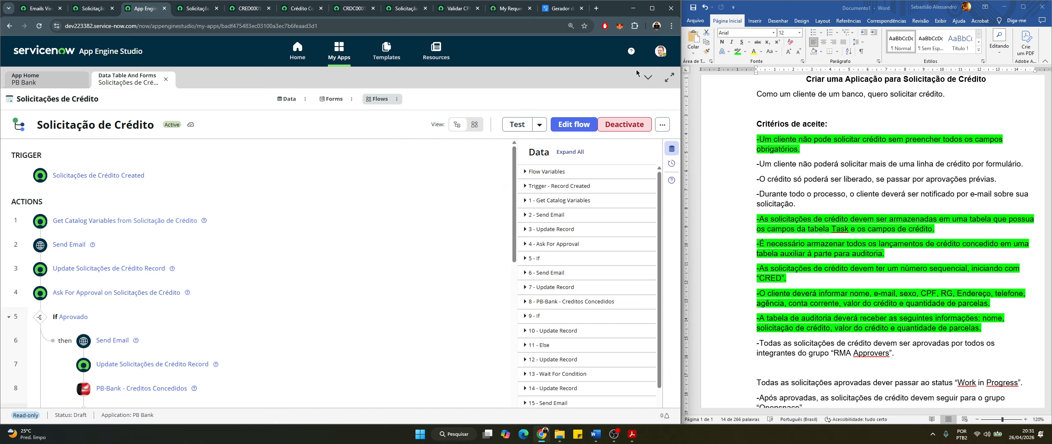
click(651, 8)
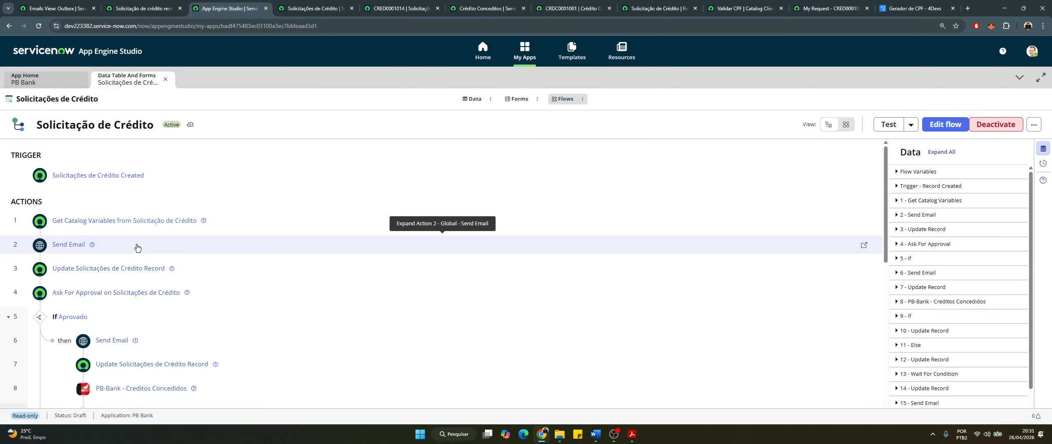
key(ctrl+plus)
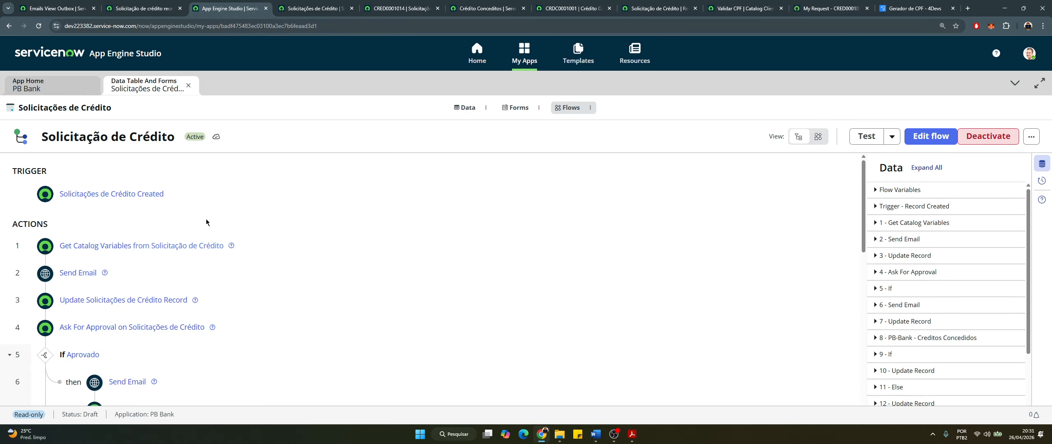
key(ctrl+minus)
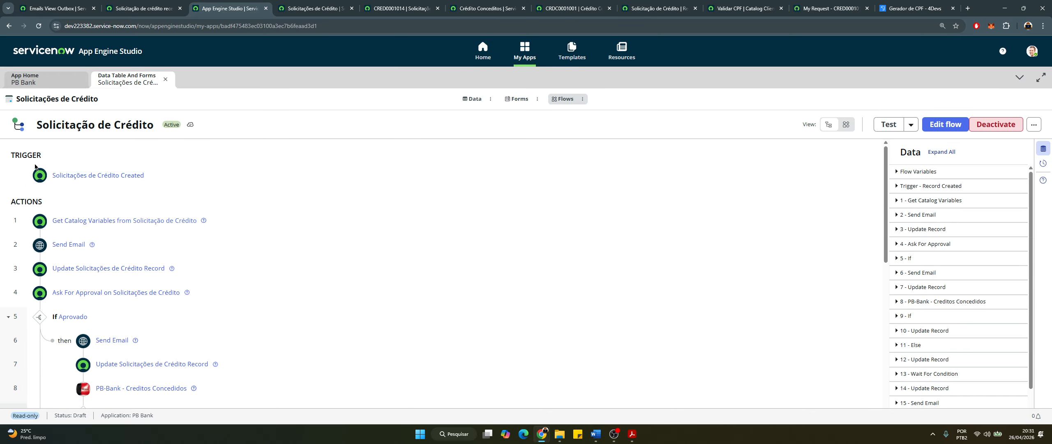
click(155, 178)
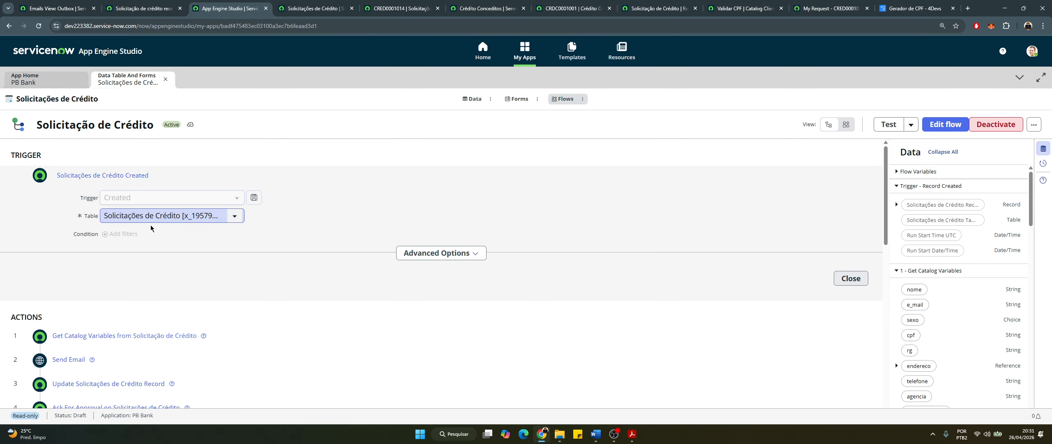
Collapse the trigger, then inspect and collapse the Get Catalog Variables step
click(158, 172)
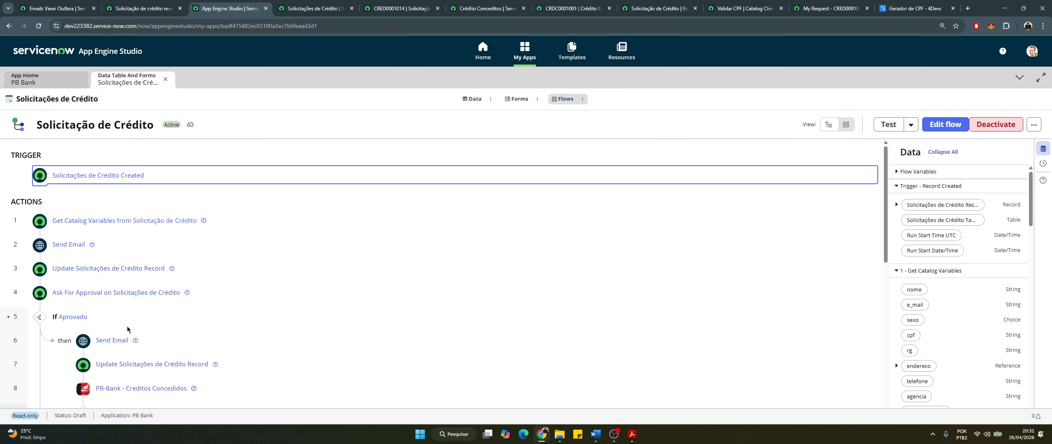
scroll(140, 231, down, 2)
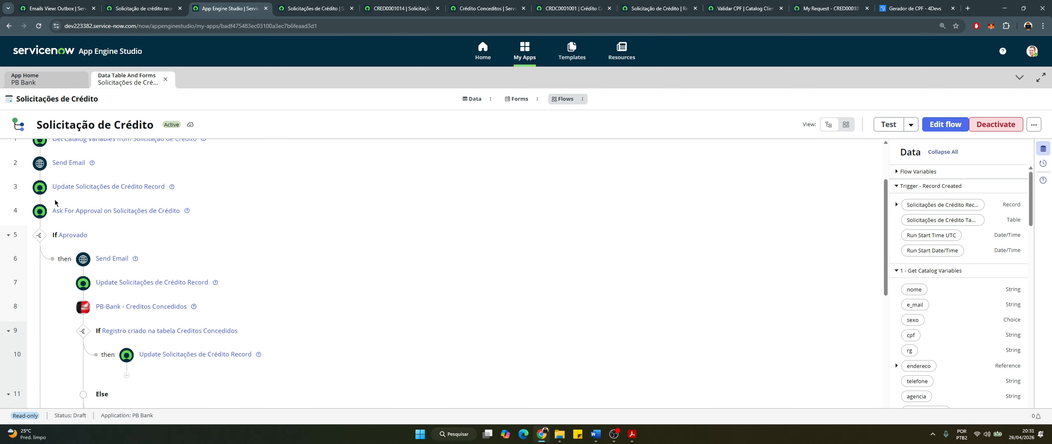
scroll(94, 206, up, 1)
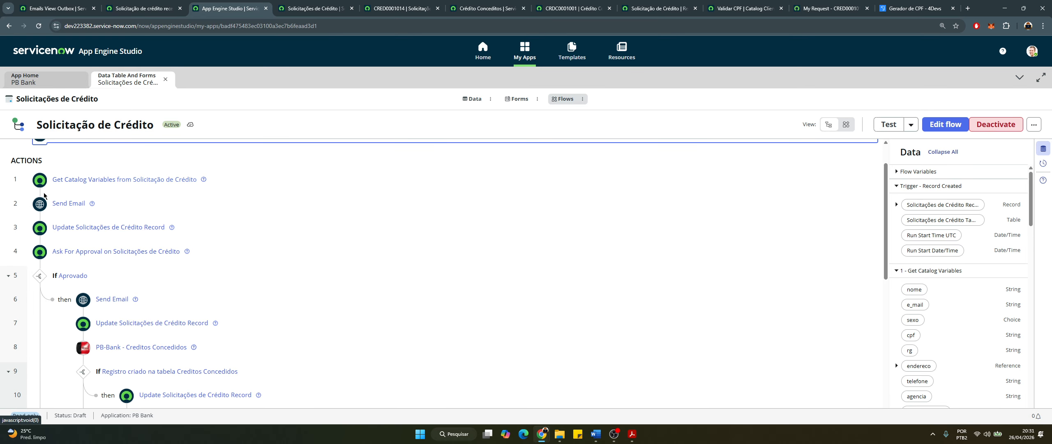
click(212, 188)
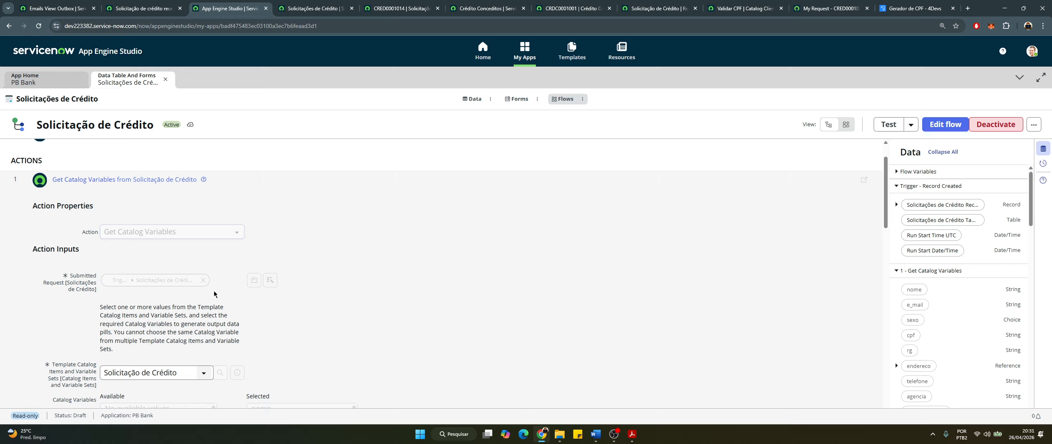
scroll(214, 293, down, 3)
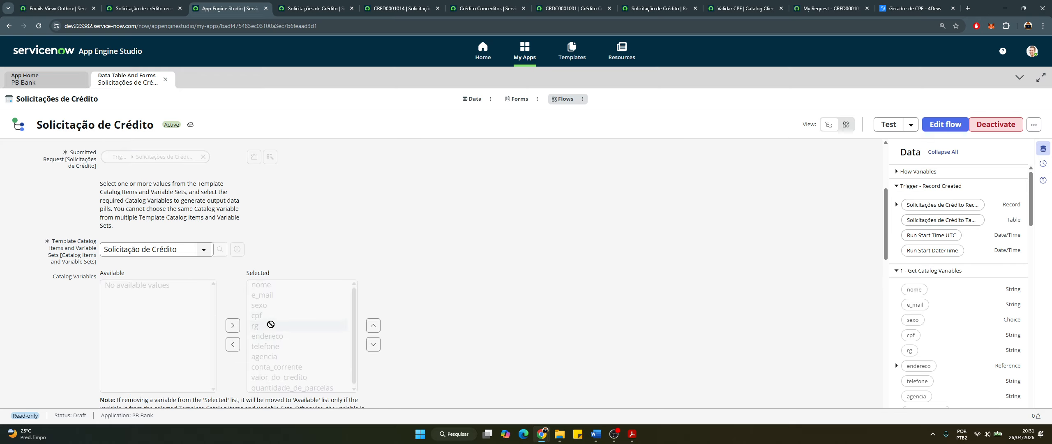
scroll(259, 306, down, 2)
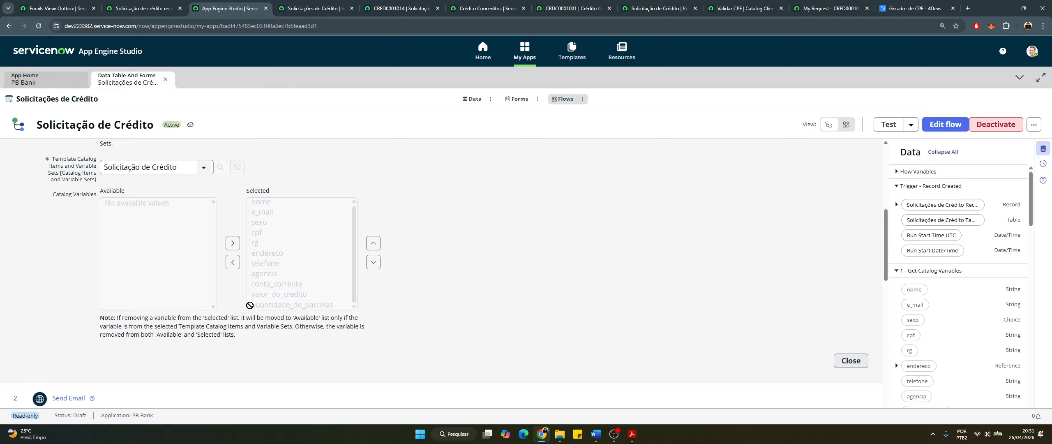
scroll(146, 227, up, 6)
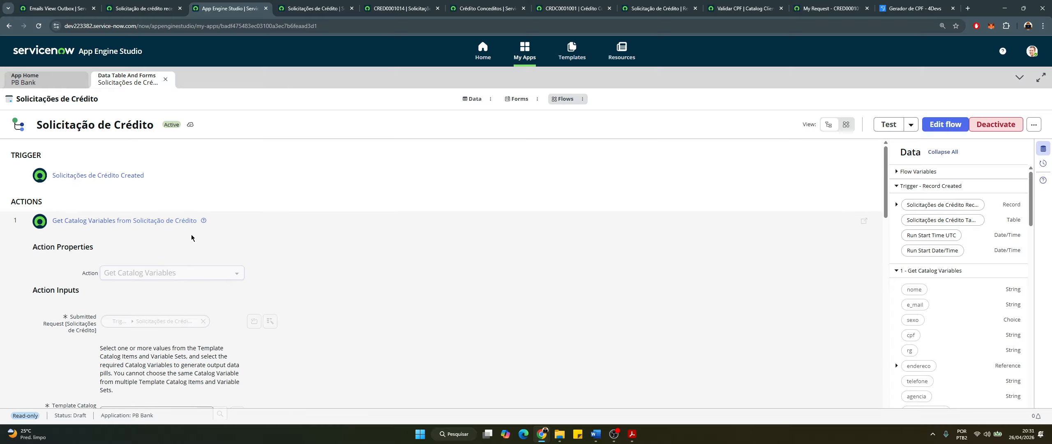
click(252, 225)
Read the Send Email step's confirmation body, then collapse the step again
scroll(154, 254, down, 1)
scroll(155, 253, down, 1)
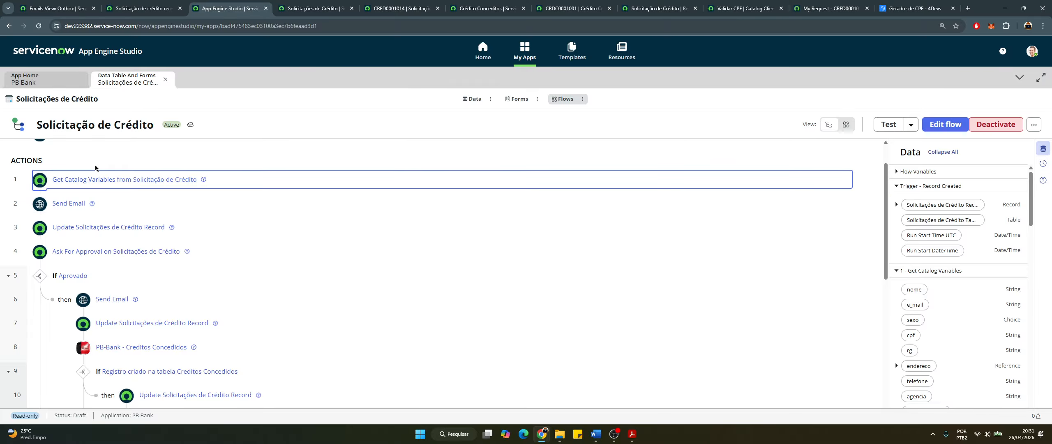
click(110, 209)
scroll(205, 279, down, 3)
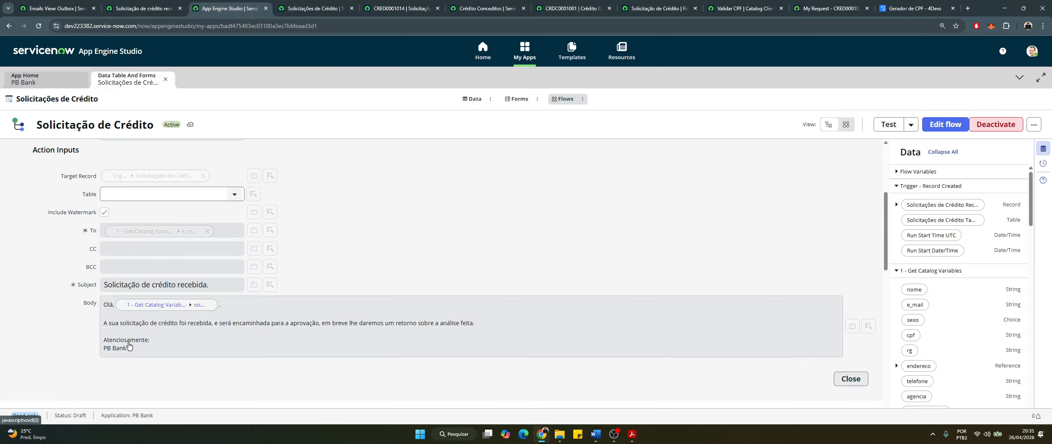
drag(116, 323, 354, 334)
scroll(261, 261, up, 1)
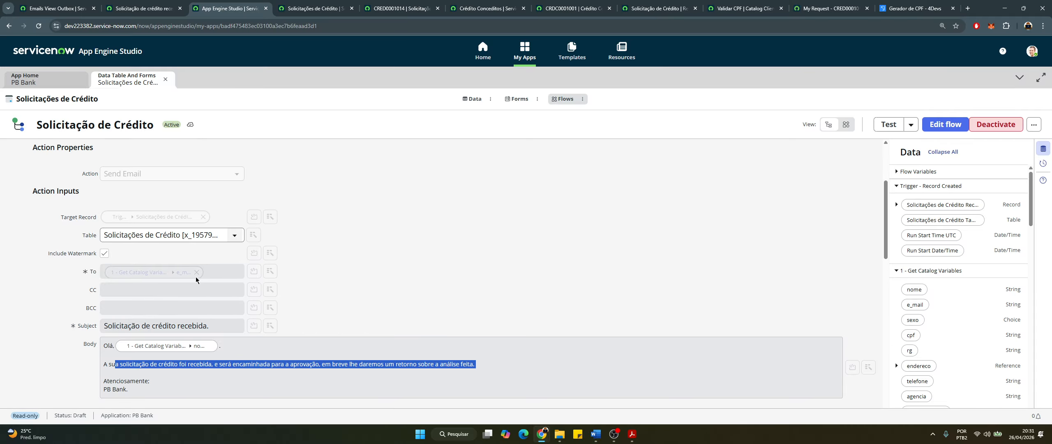
scroll(235, 266, up, 2)
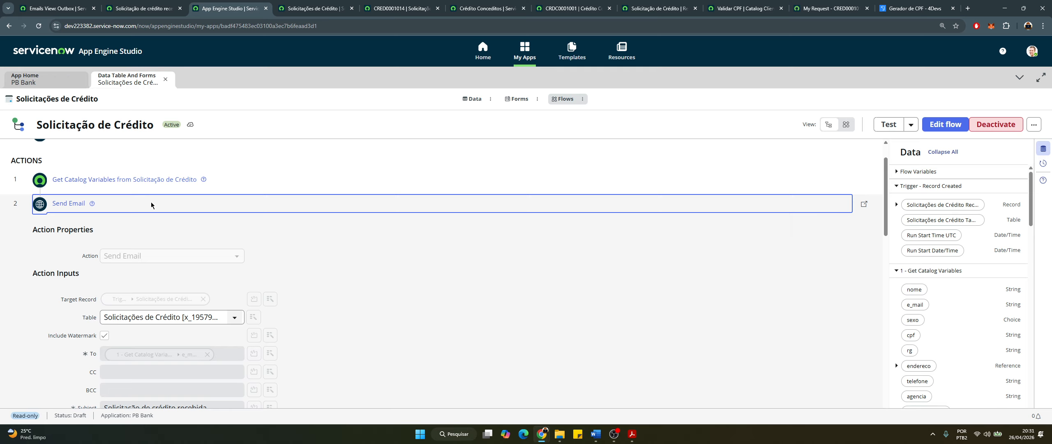
click(82, 210)
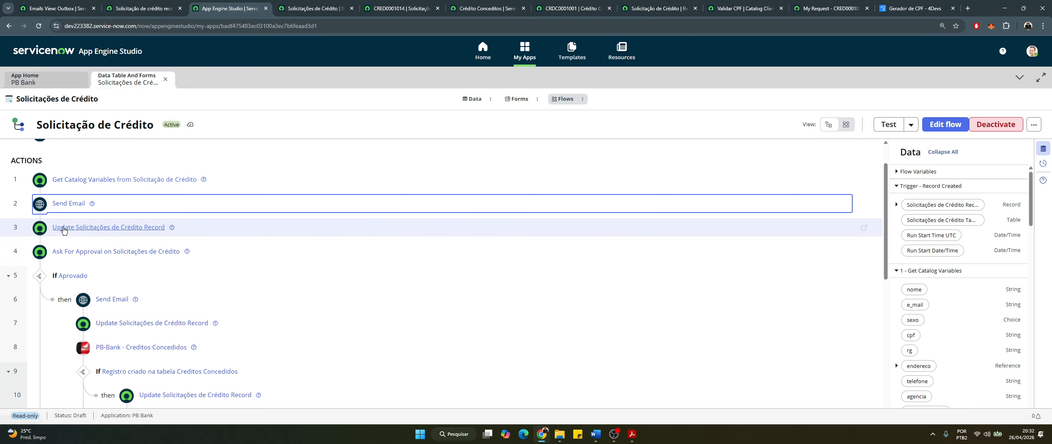
Expand the Update Record step and select its work note 'Solicitação recebida, aguardando aprovação.'
click(212, 229)
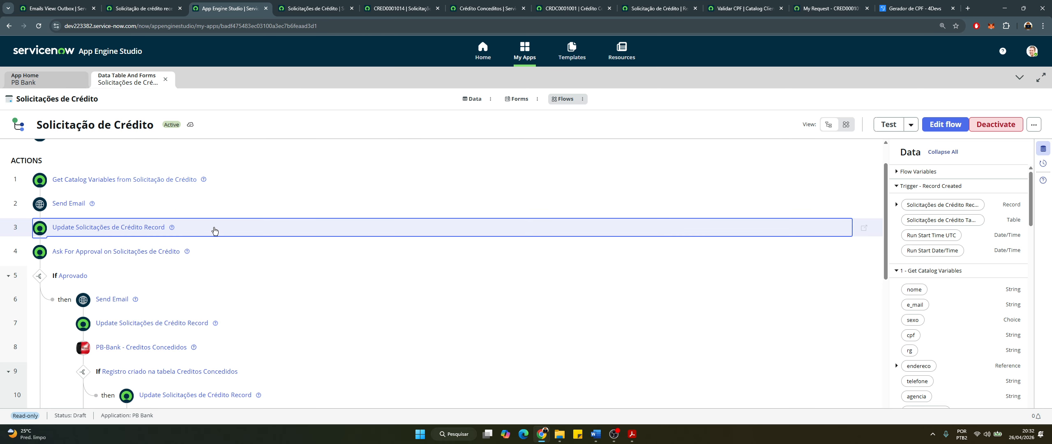
scroll(279, 278, down, 5)
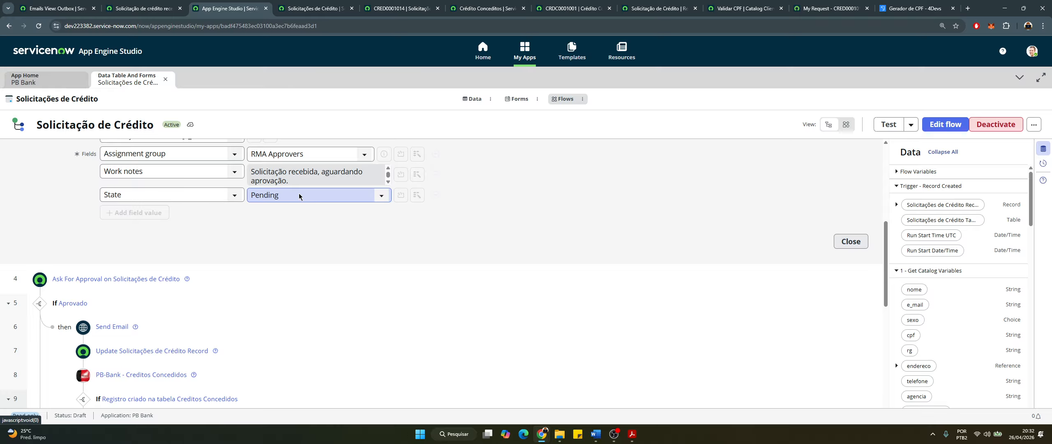
scroll(329, 214, up, 1)
scroll(329, 215, up, 1)
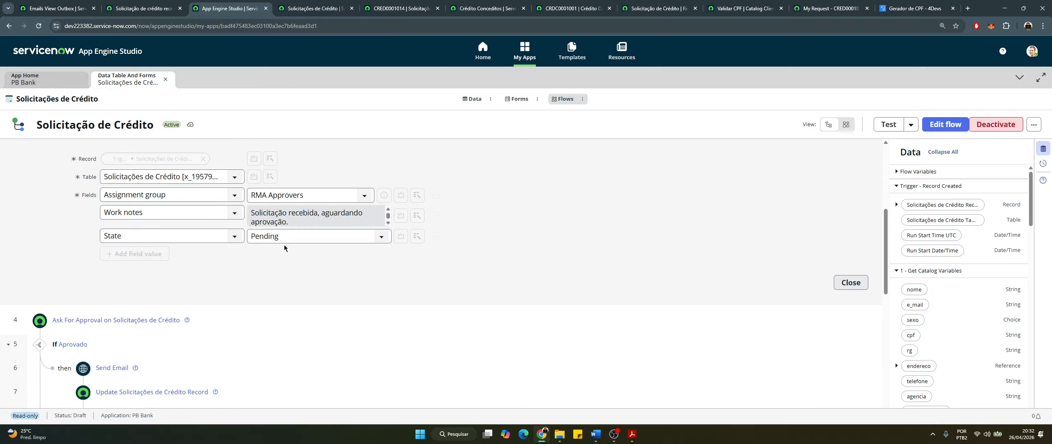
triple_click(297, 220)
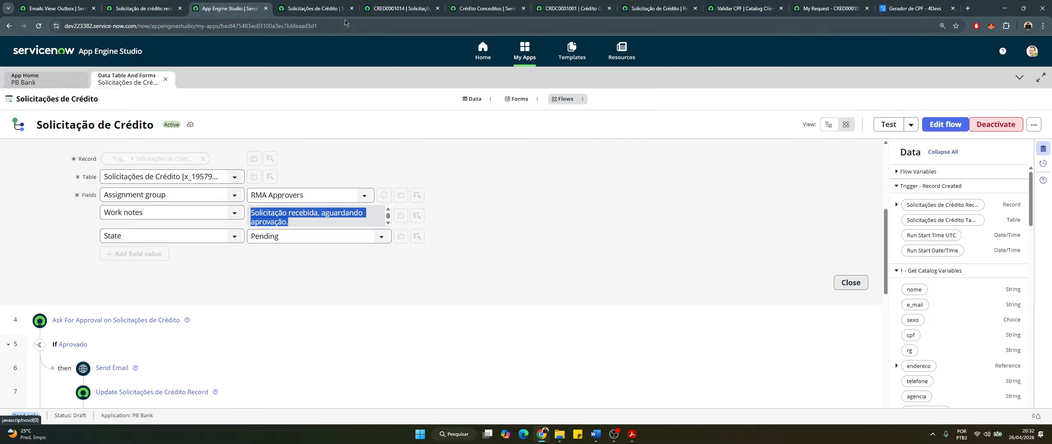
Compare that work note with the CRED record's activity log, then return to the flow
click(401, 9)
scroll(270, 281, down, 1)
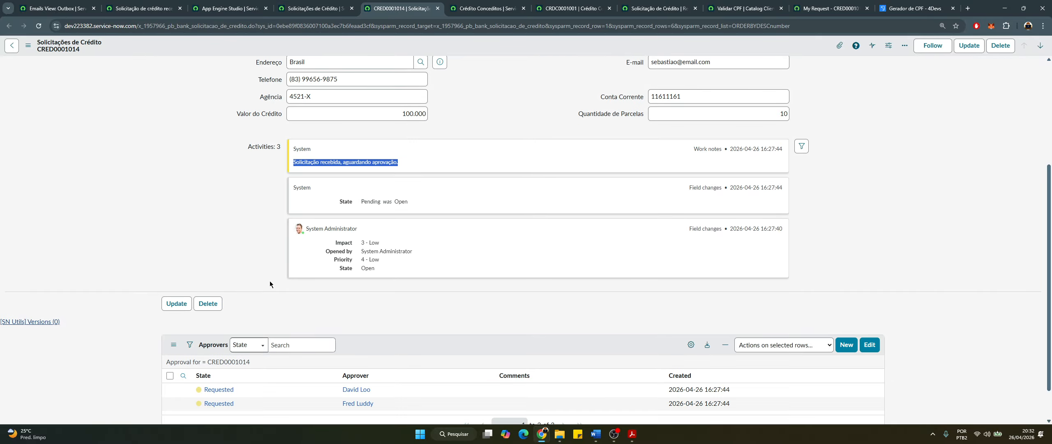
drag(243, 204, 414, 152)
drag(299, 165, 296, 164)
scroll(358, 77, up, 4)
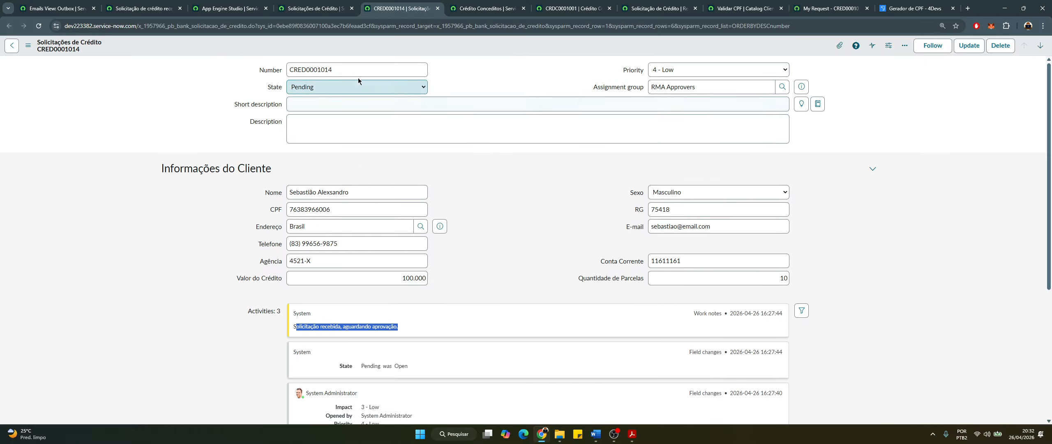
drag(386, 8, 324, 8)
click(148, 3)
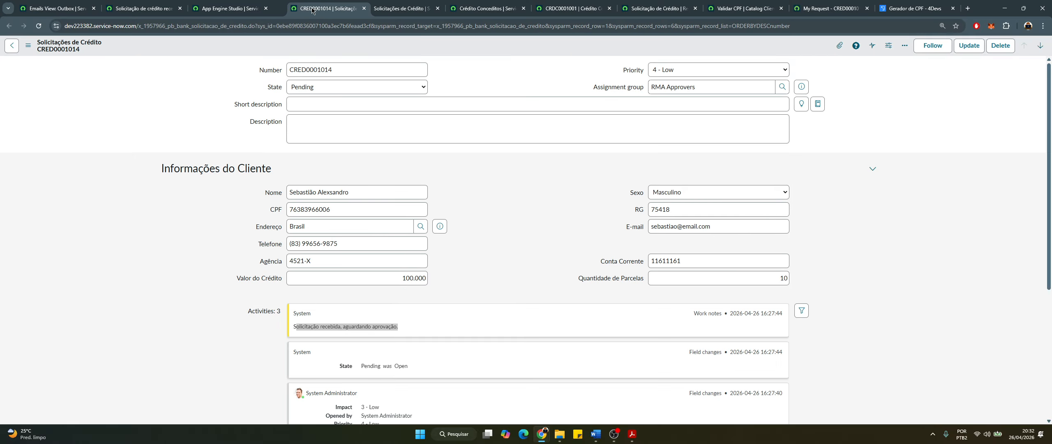
click(230, 8)
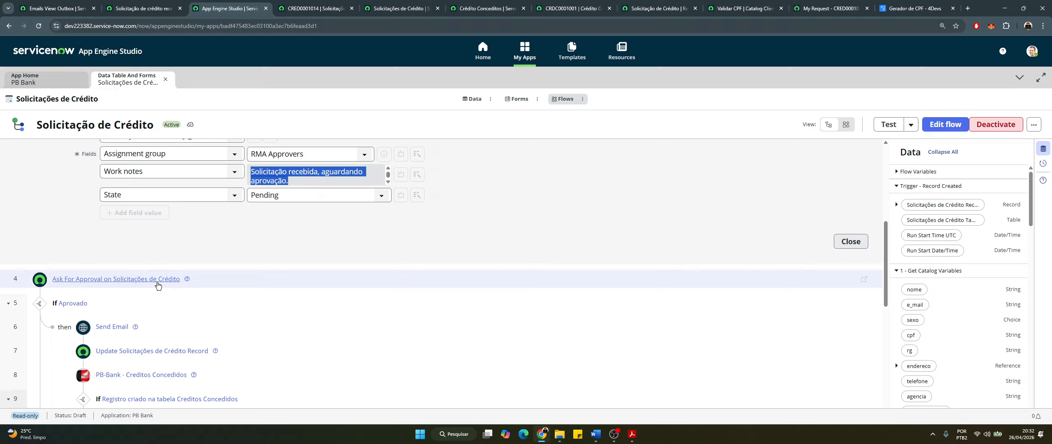
Expand Ask For Approval to review its all-RMA-Approvers rule, and snap Chrome beside Word
scroll(205, 251, down, 2)
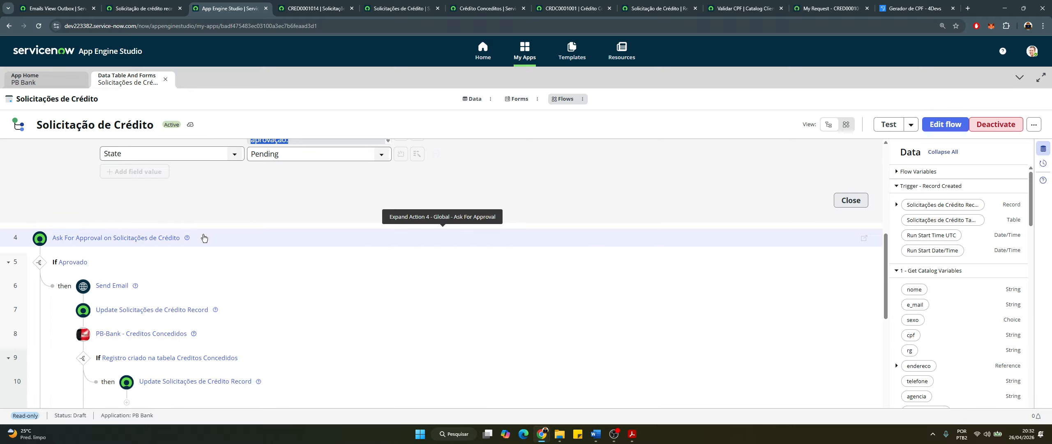
click(204, 238)
scroll(251, 288, down, 3)
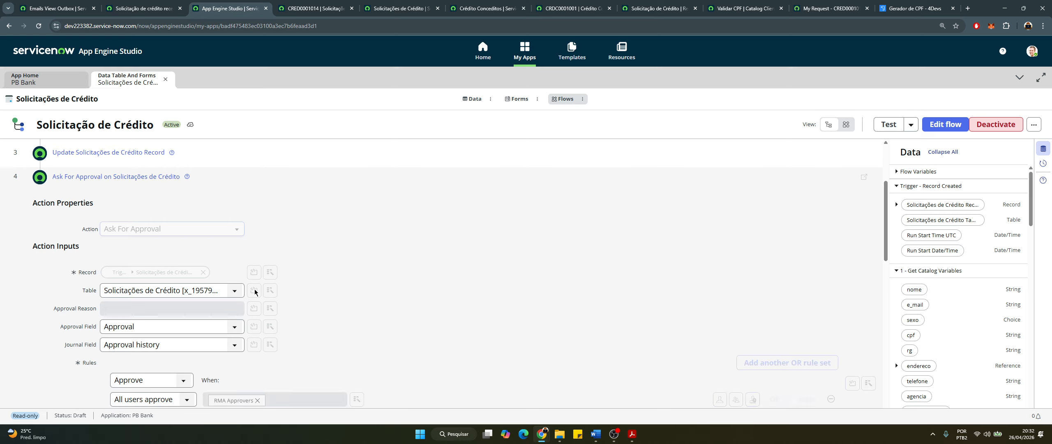
scroll(72, 270, up, 2)
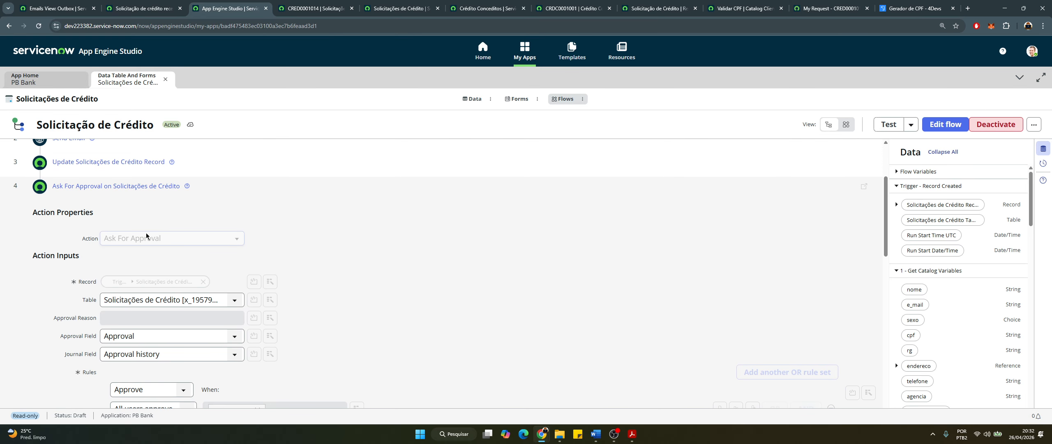
scroll(146, 236, down, 2)
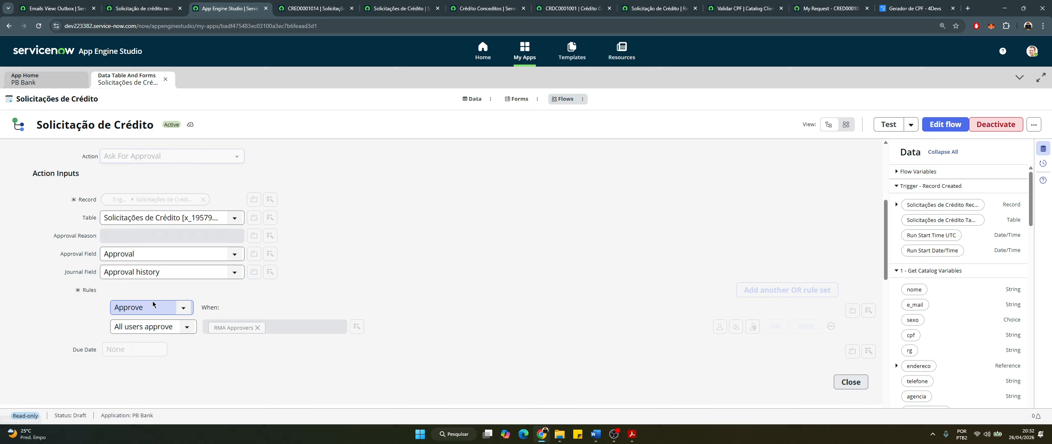
scroll(156, 302, down, 2)
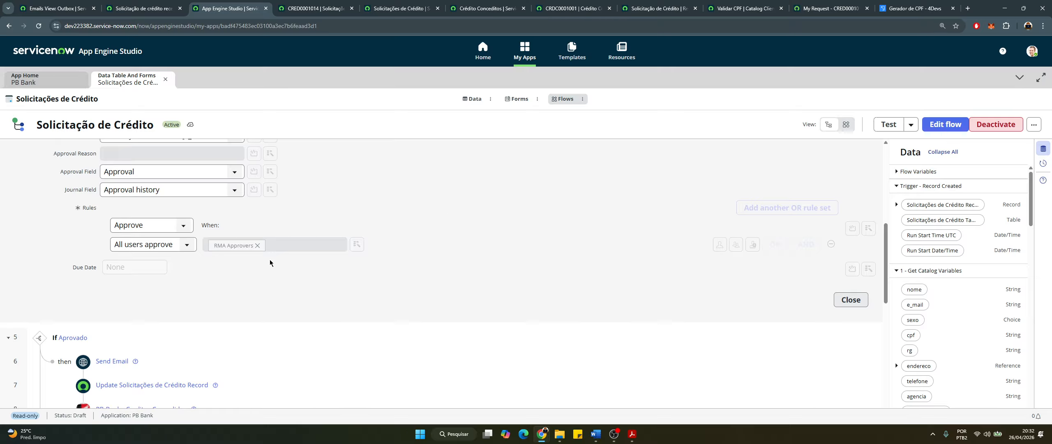
key(super+Left)
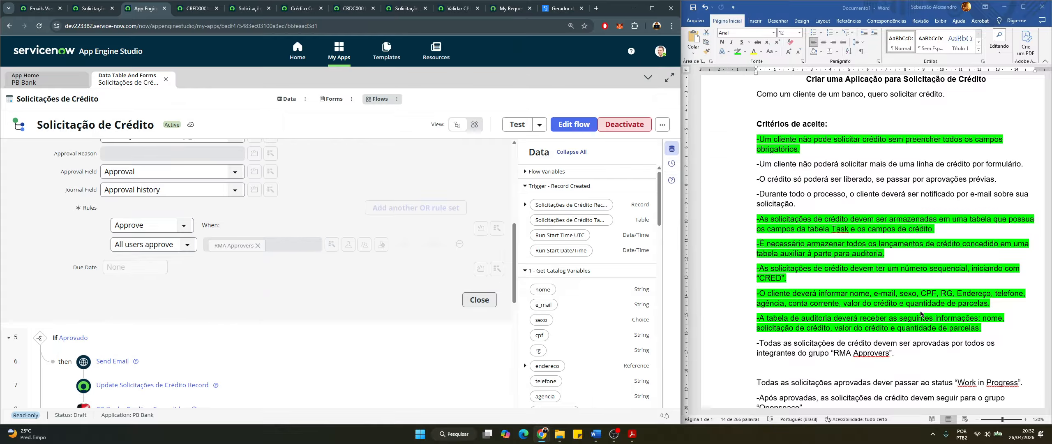
Highlight the 'Todas as solicitações… RMA Approvers' requirement paragraph green in Word
scroll(819, 255, down, 1)
scroll(858, 317, down, 2)
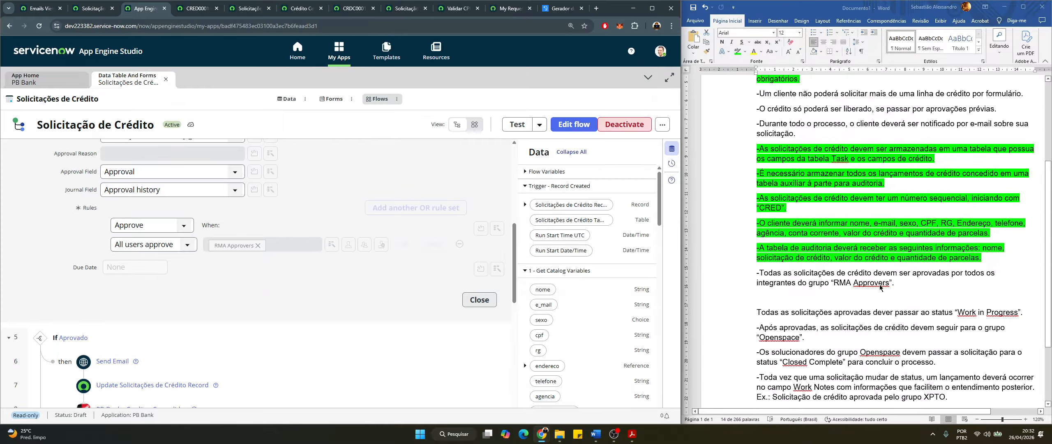
drag(879, 287, 793, 275)
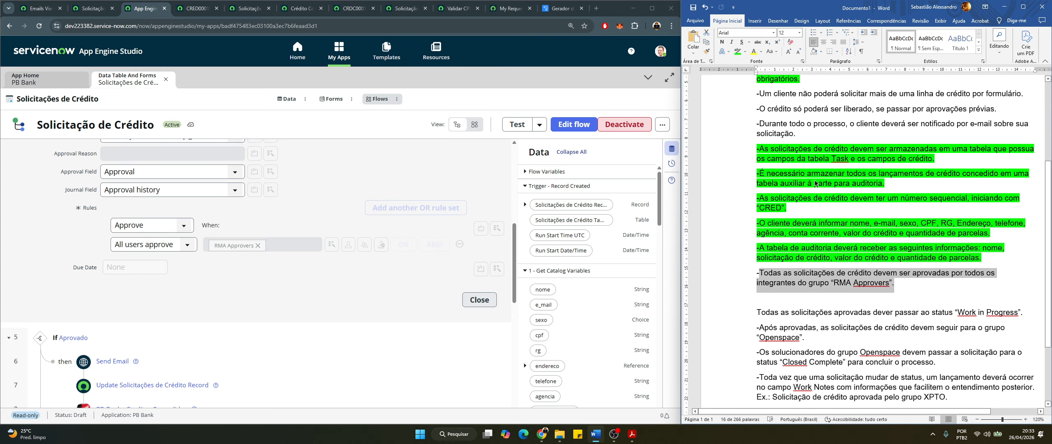
click(736, 52)
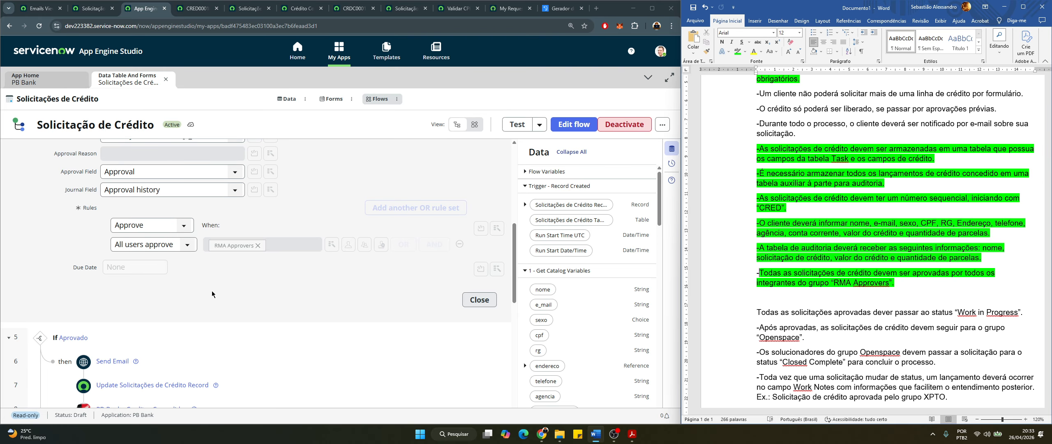
scroll(161, 219, up, 4)
click(243, 172)
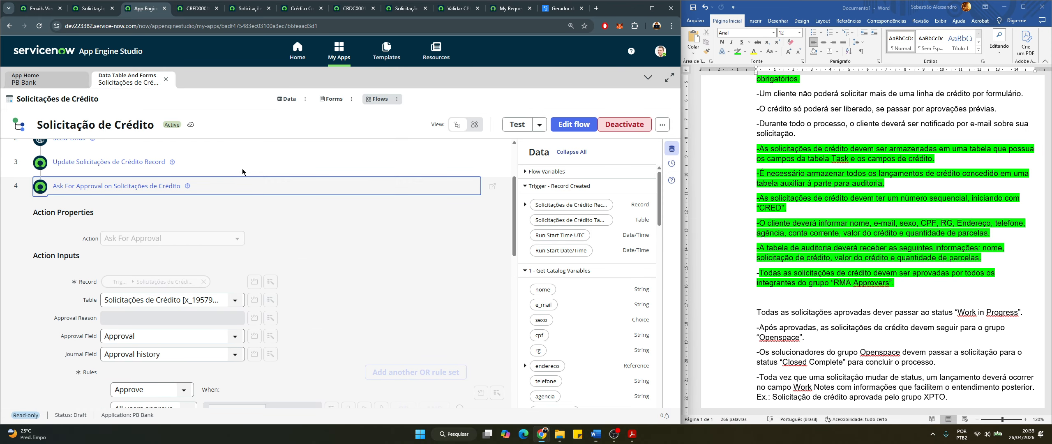
Maximize the flow and inspect the If Aprovado condition, then collapse it
click(652, 8)
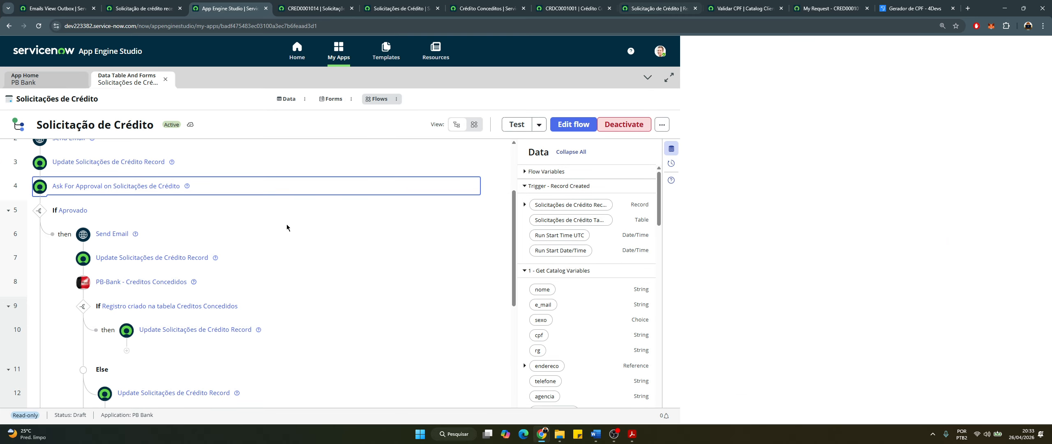
click(448, 211)
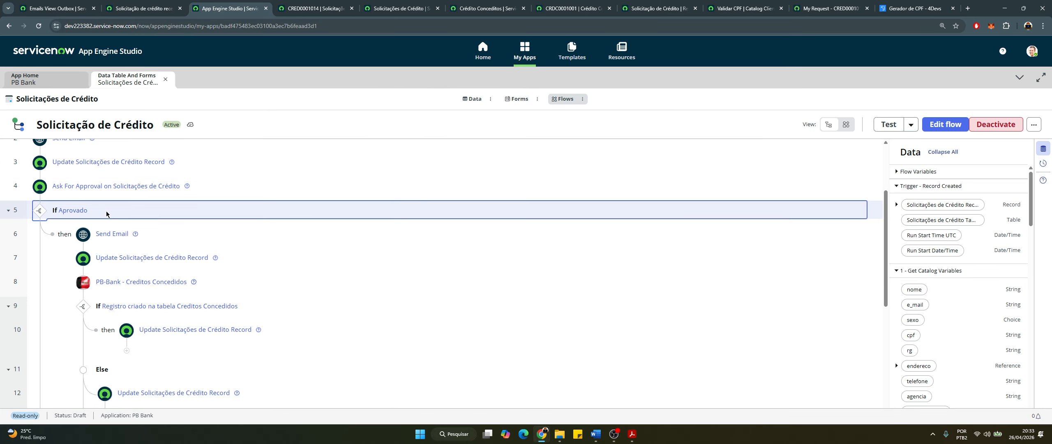
click(78, 209)
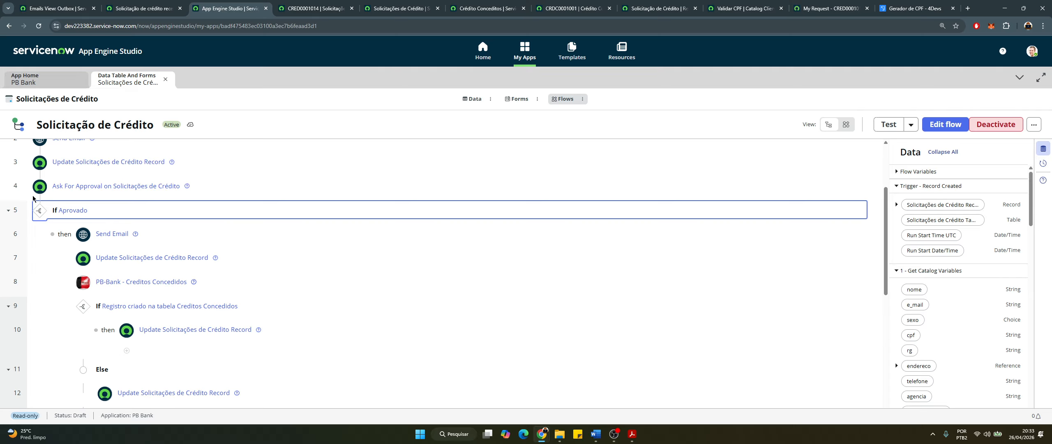
scroll(131, 205, down, 1)
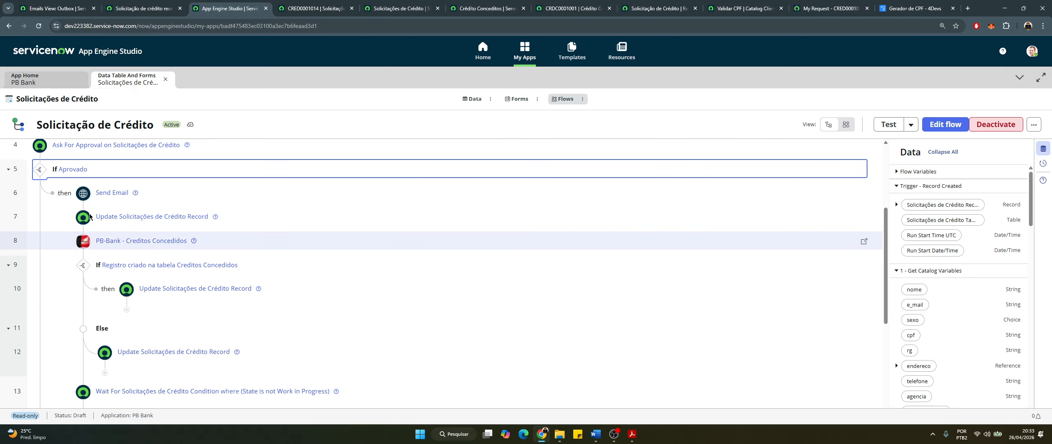
Read the credit-approved Send Email body, then bring up the CRED0001014 record
click(151, 198)
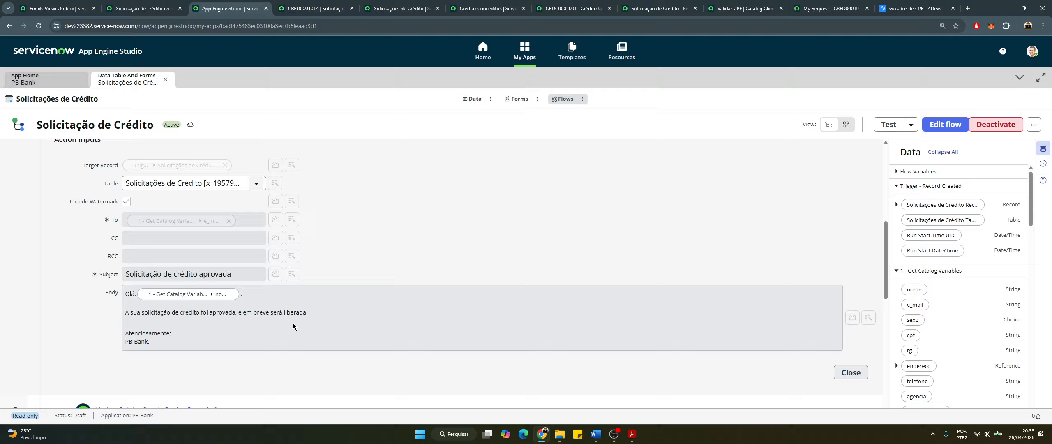
scroll(292, 322, up, 3)
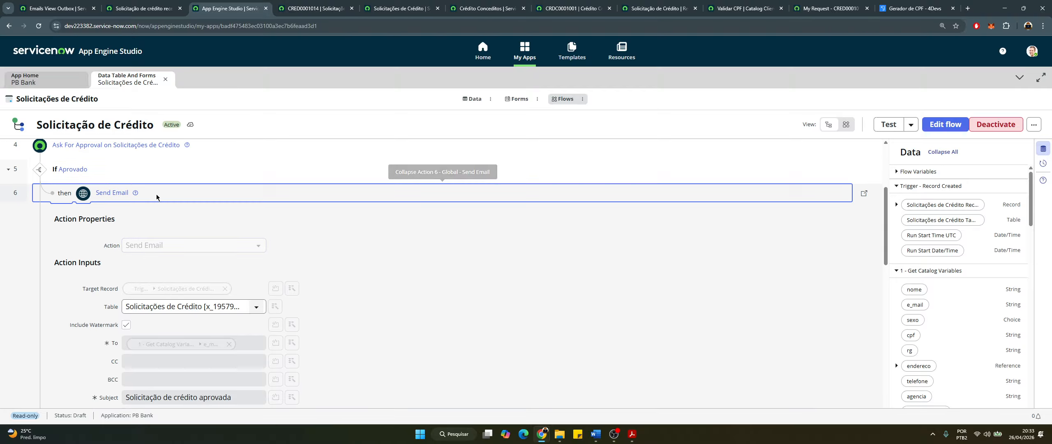
click(309, 6)
scroll(265, 169, down, 5)
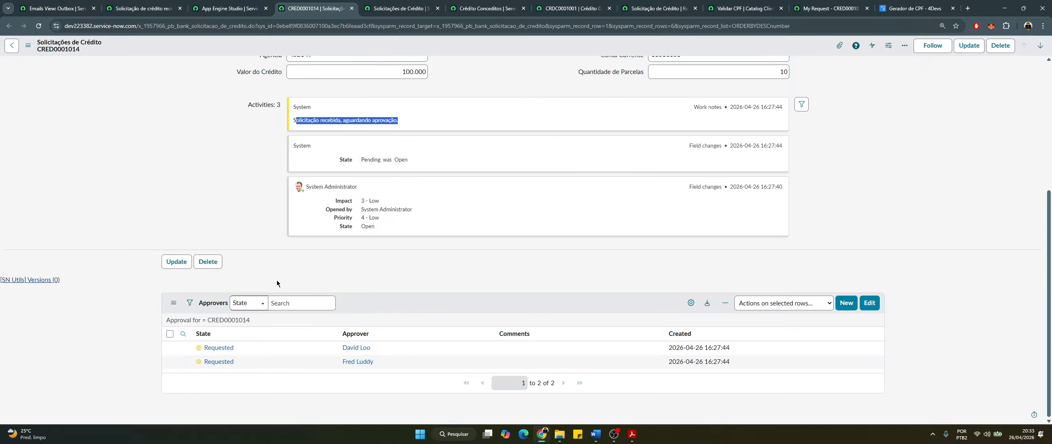
Open the first approver's user record from the CRED0001014 Approvers list in a new tab
scroll(276, 264, up, 2)
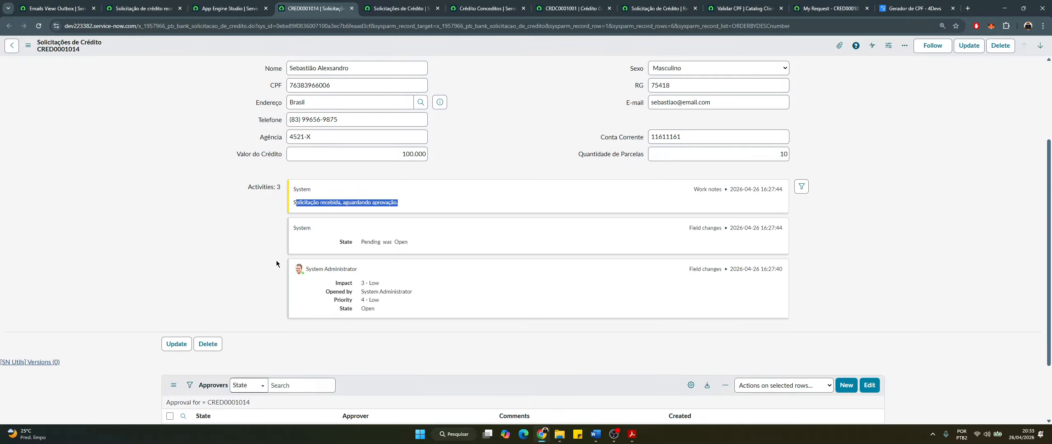
scroll(276, 264, down, 2)
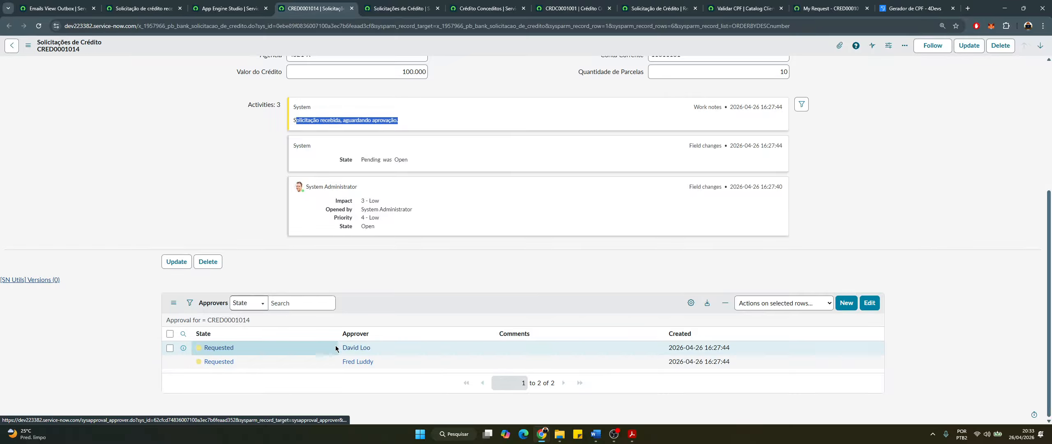
ctrl+click(354, 348)
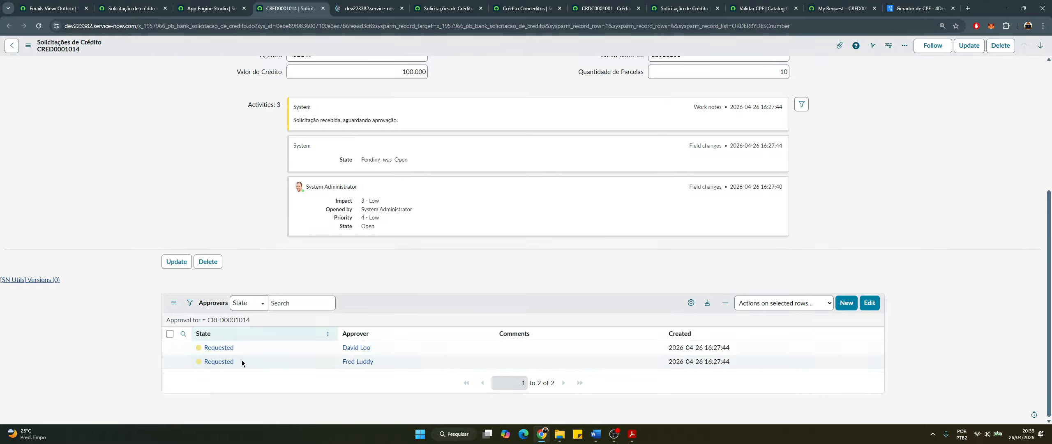
click(368, 5)
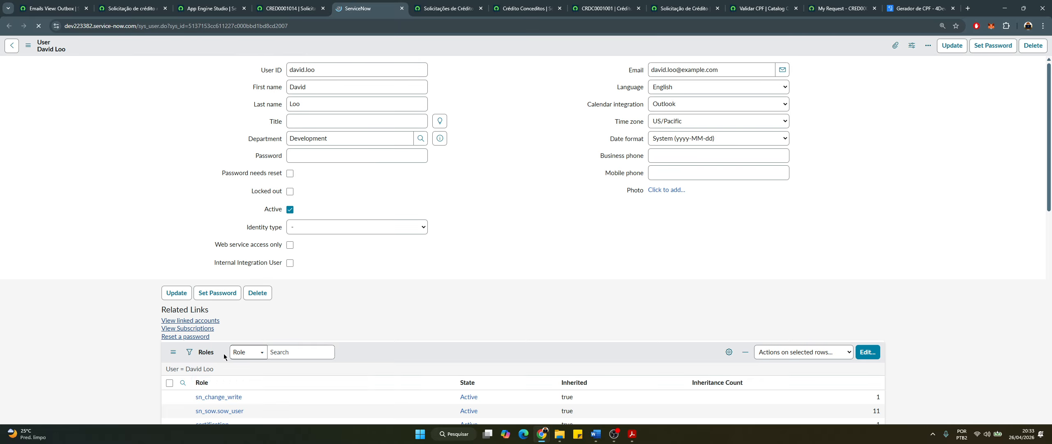
From the approver's Groups list, open RMA Approvers and view its two group members
scroll(222, 353, down, 2)
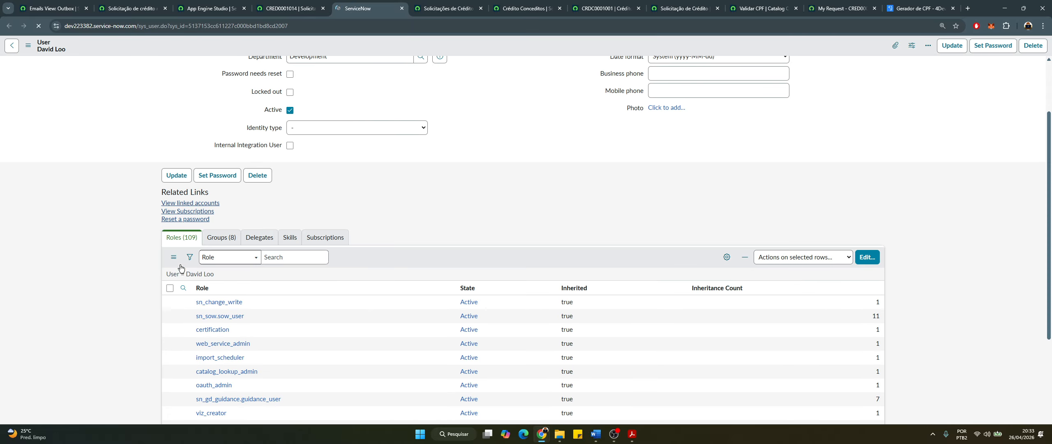
click(221, 237)
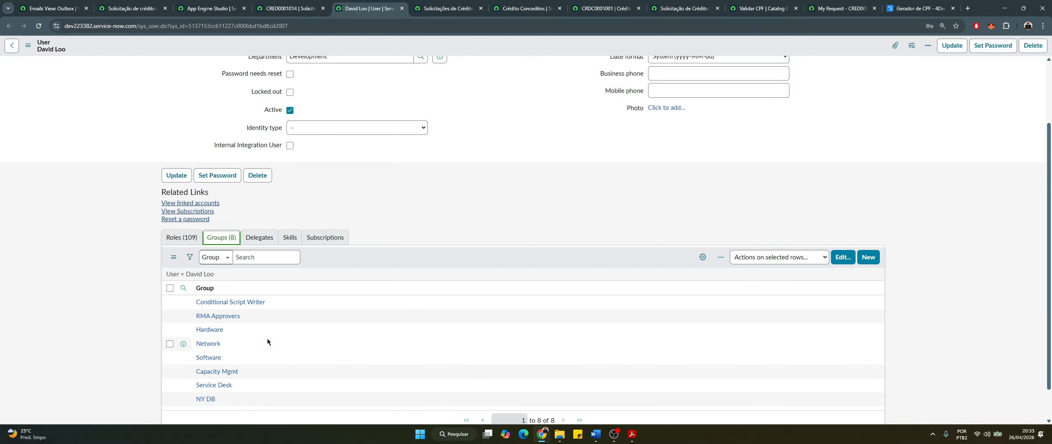
scroll(265, 341, down, 1)
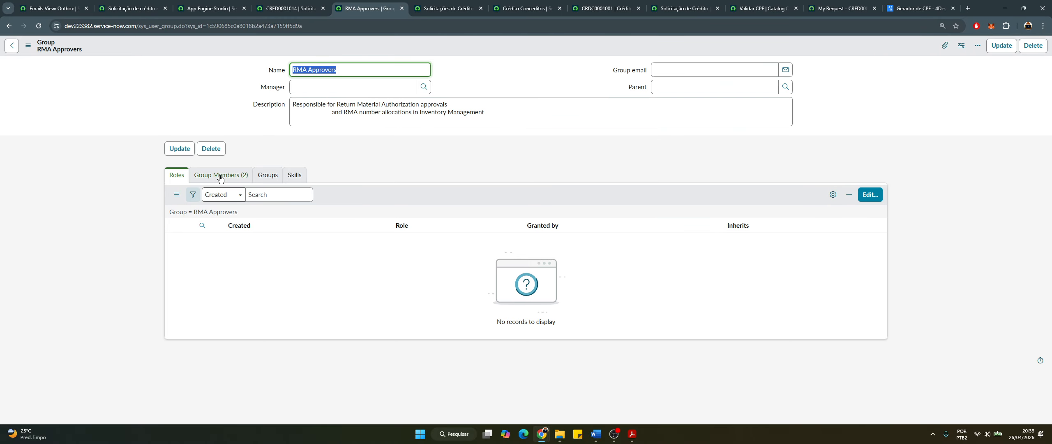
click(220, 174)
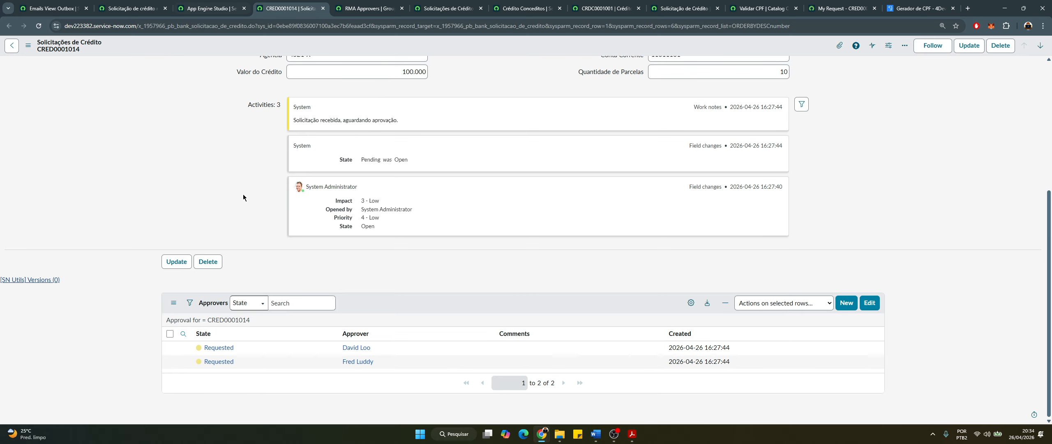
Set both approvers' State to Approved in the credit request's Approvers list
click(285, 348)
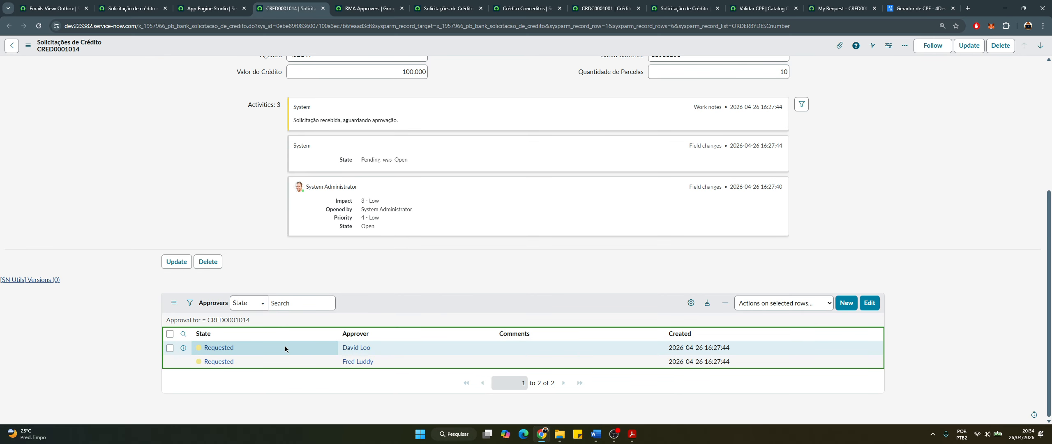
double_click(284, 348)
click(249, 352)
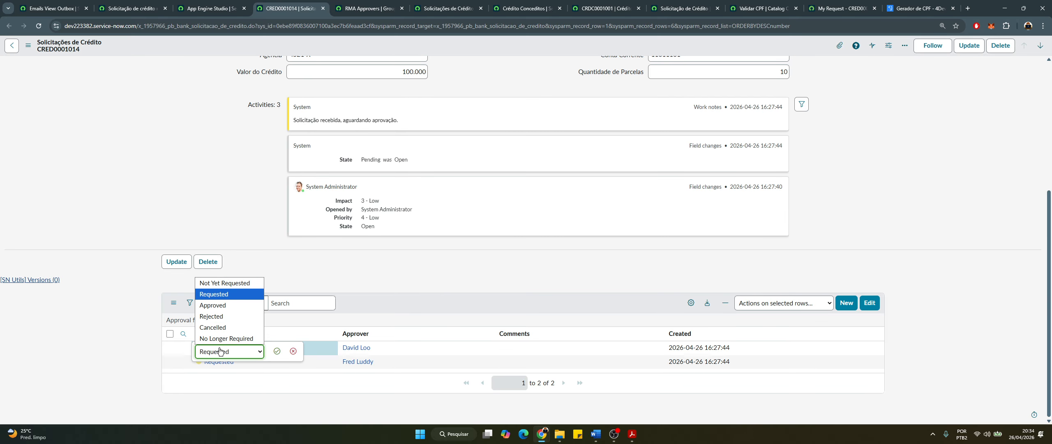
click(213, 306)
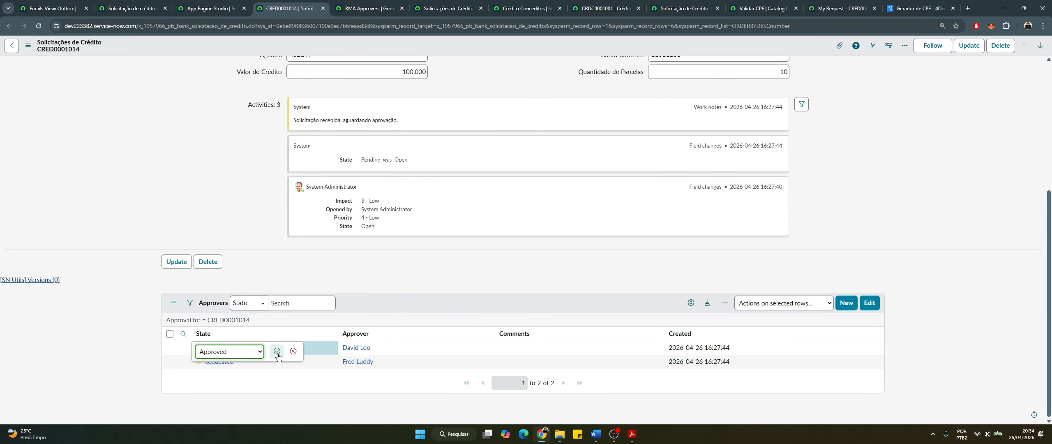
click(277, 352)
click(270, 360)
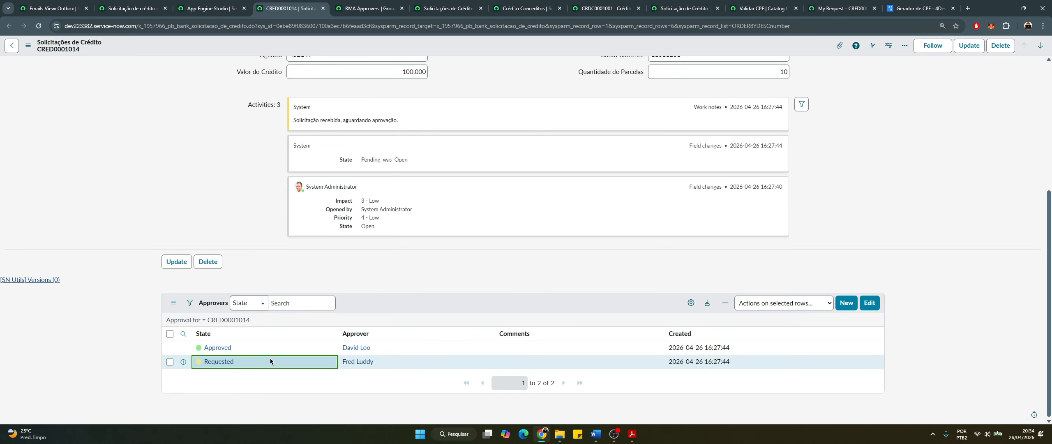
double_click(270, 361)
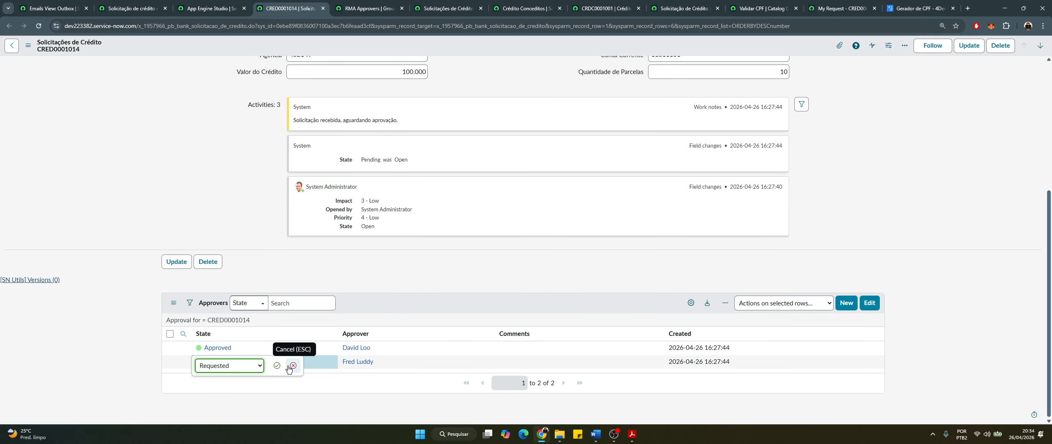
click(255, 366)
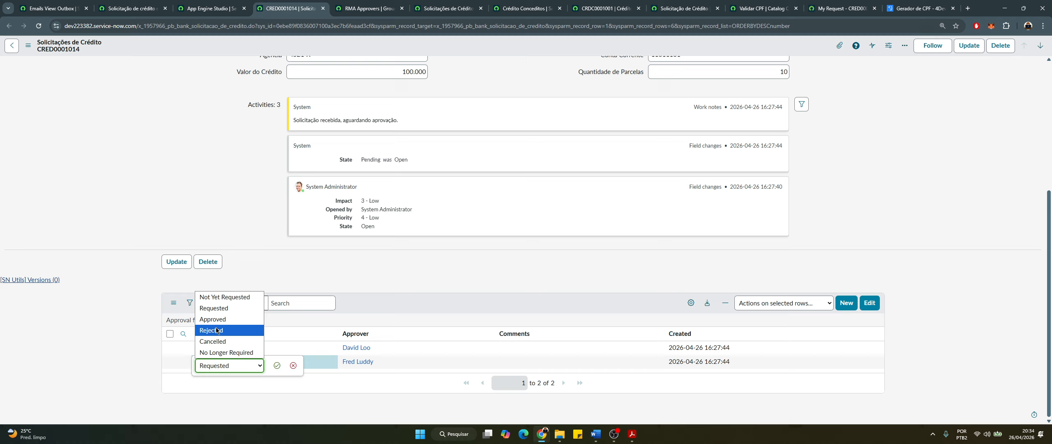
click(215, 319)
click(272, 368)
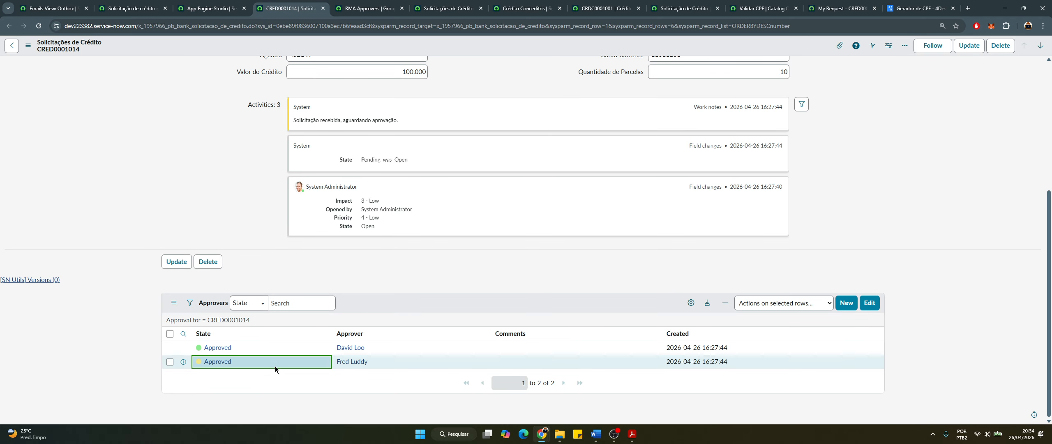
scroll(192, 294, up, 3)
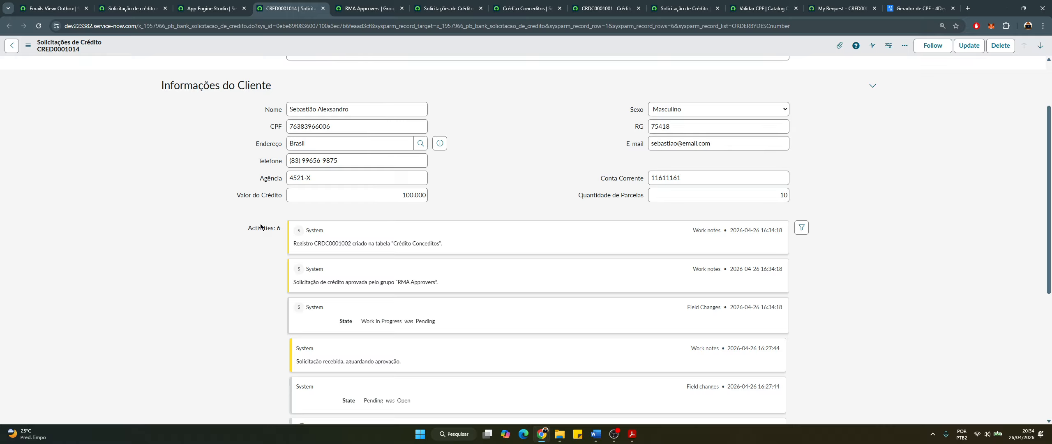
scroll(150, 163, up, 2)
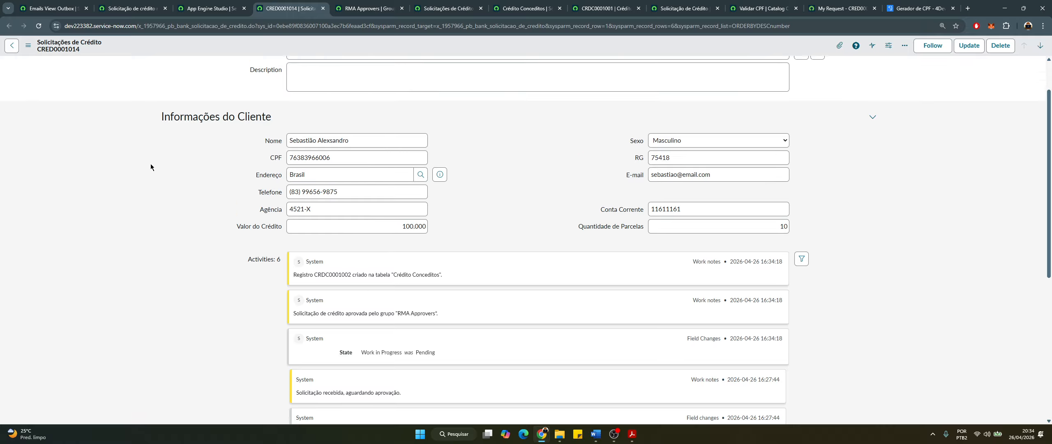
scroll(208, 263, down, 3)
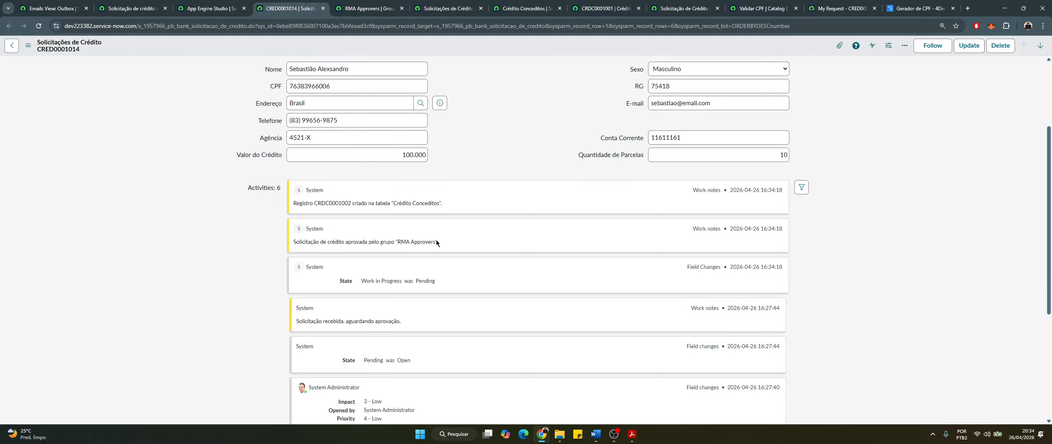
drag(436, 241, 379, 277)
double_click(338, 203)
click(443, 203)
drag(313, 203, 324, 206)
Refresh the Crédito Conceditos list to show the newly granted credit
click(527, 8)
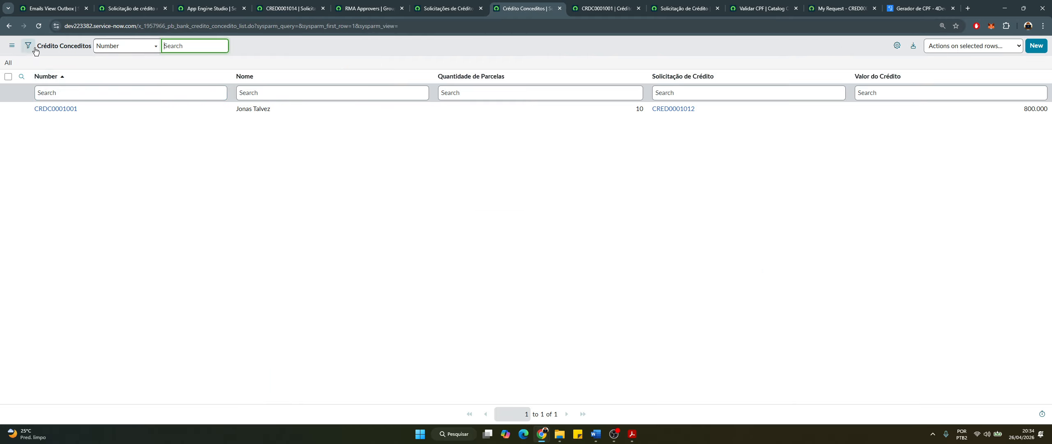
click(11, 45)
mouse_move(16, 49)
click(40, 91)
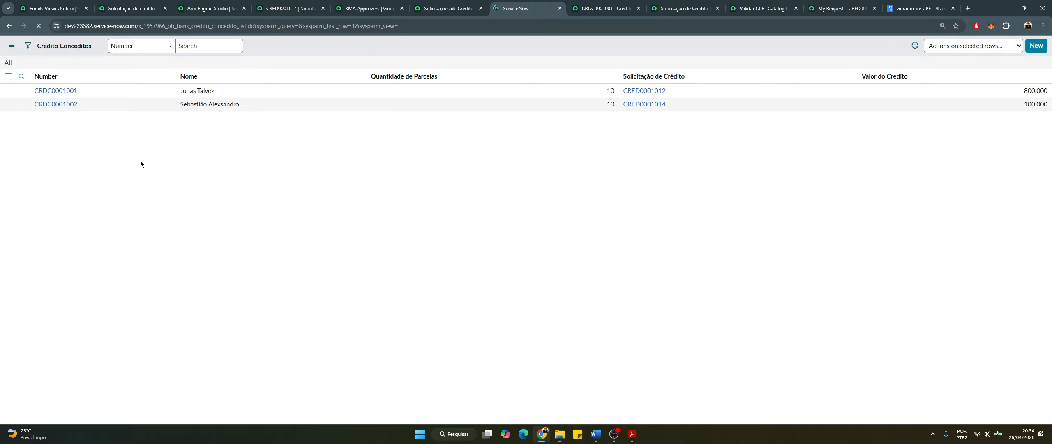
click(102, 94)
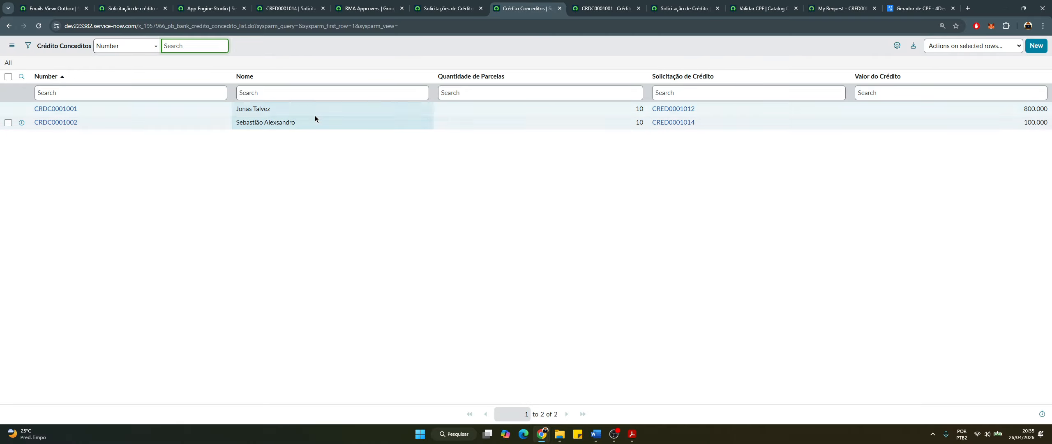
Check the CRDC0001002 row's name and 100.000 value, then bring up the RMA Approvers group
drag(306, 119, 220, 131)
click(233, 121)
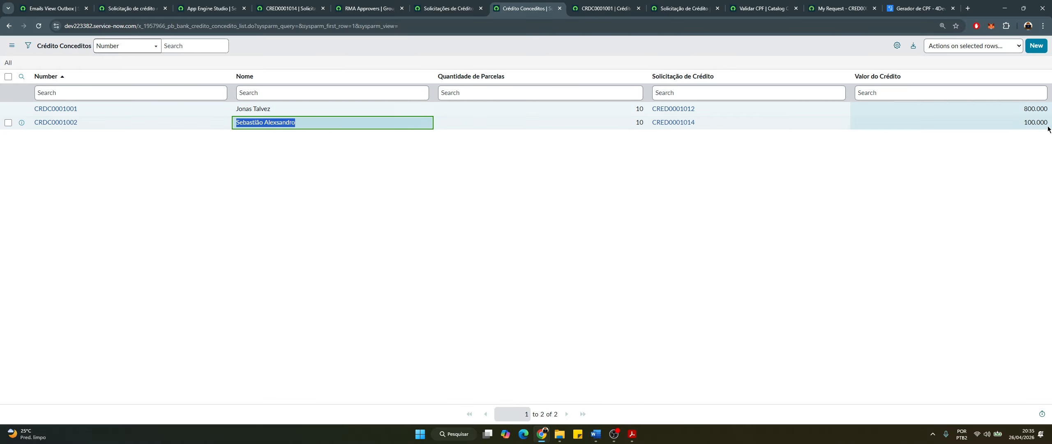
drag(1019, 124, 1050, 123)
click(1021, 123)
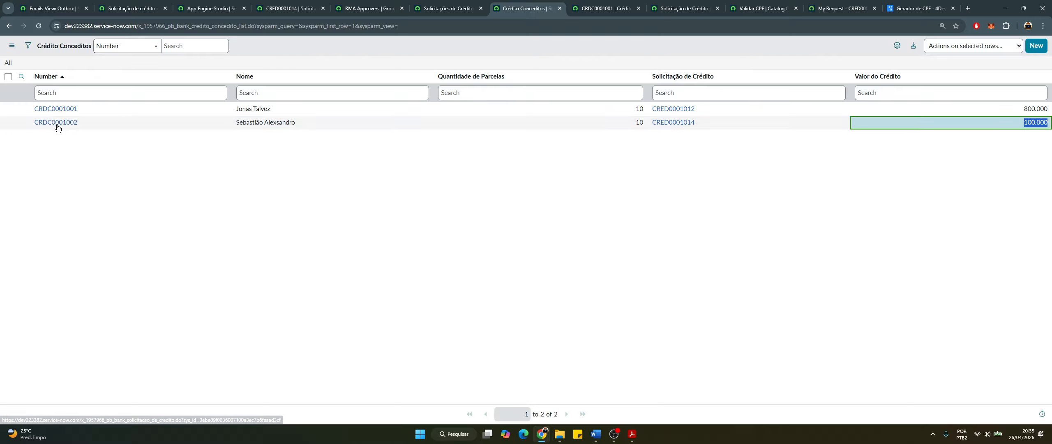
drag(113, 122, 48, 122)
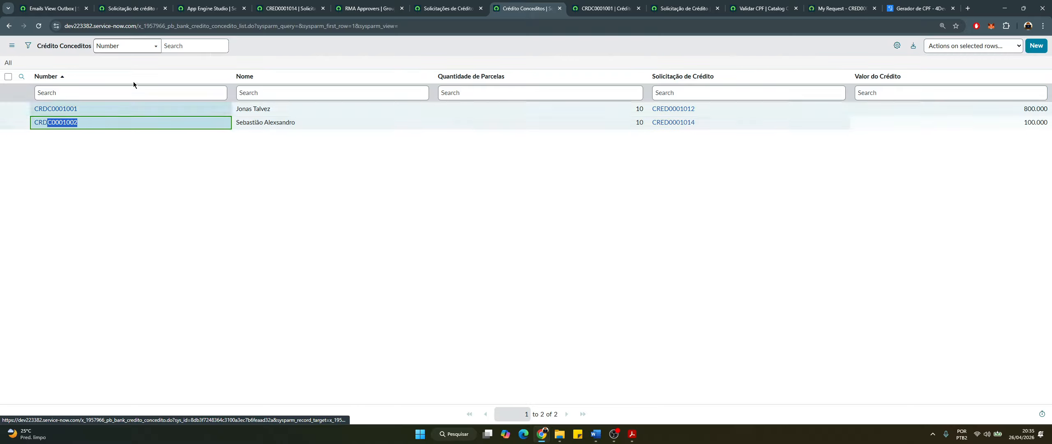
click(371, 4)
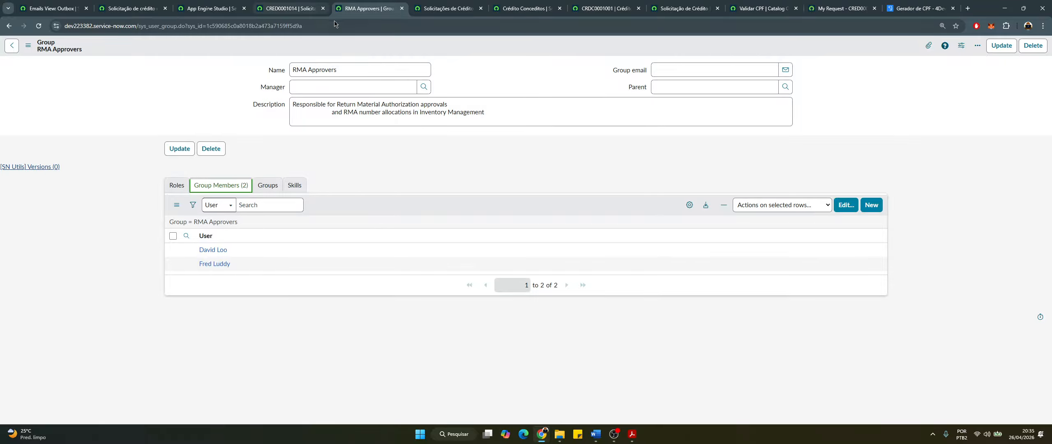
Scroll through CRED0001014's fields and Activities, then go back to the Solicitação de Crédito flow
click(299, 4)
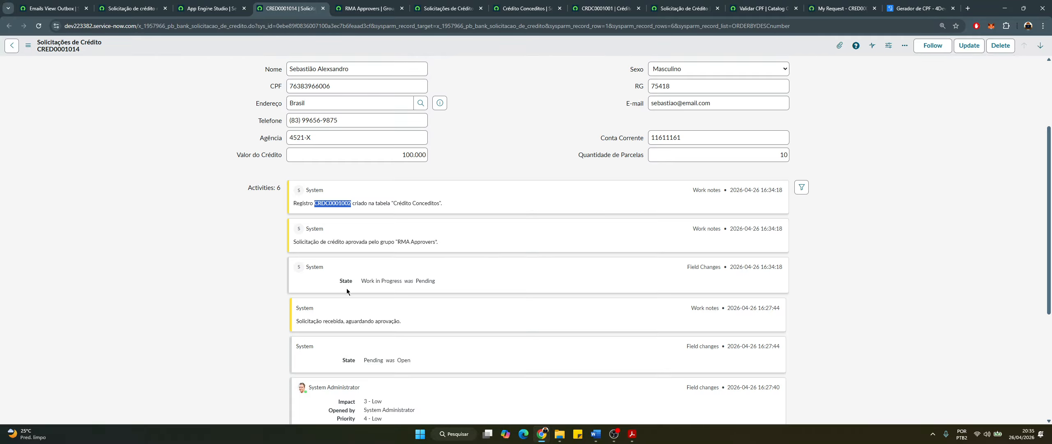
scroll(274, 164, up, 3)
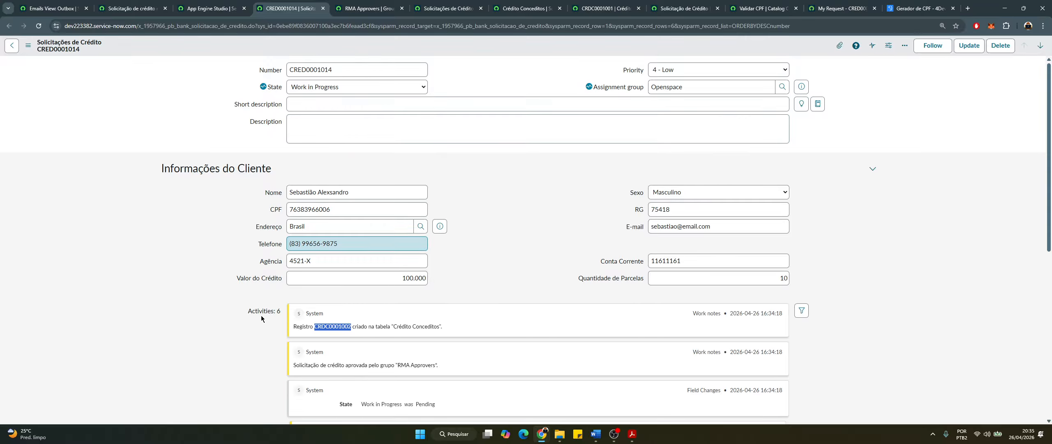
scroll(259, 313, down, 7)
scroll(258, 314, up, 7)
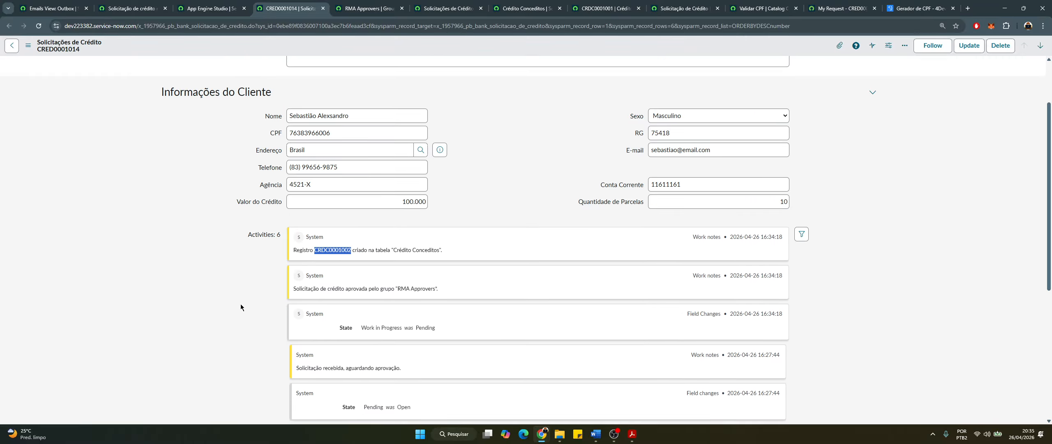
click(216, 9)
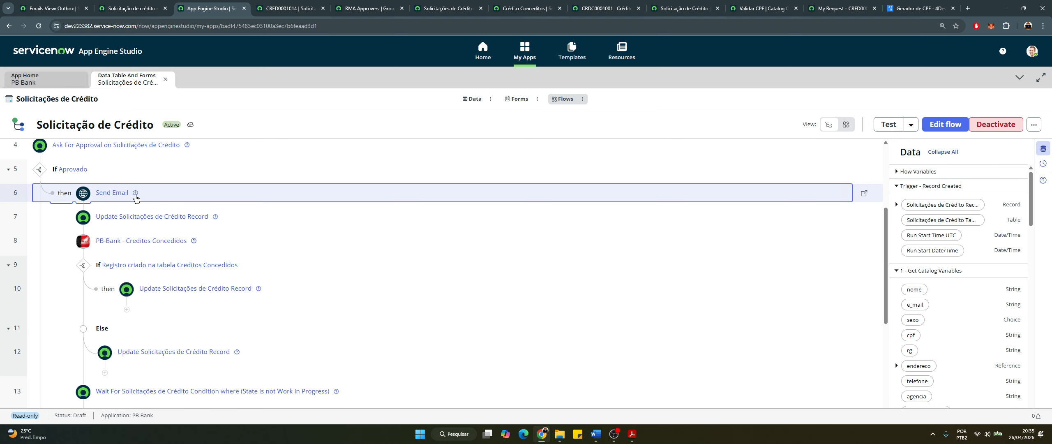
Open today's 'Solicitação de crédito aprovada' email from the Outbox in its own tab
click(53, 8)
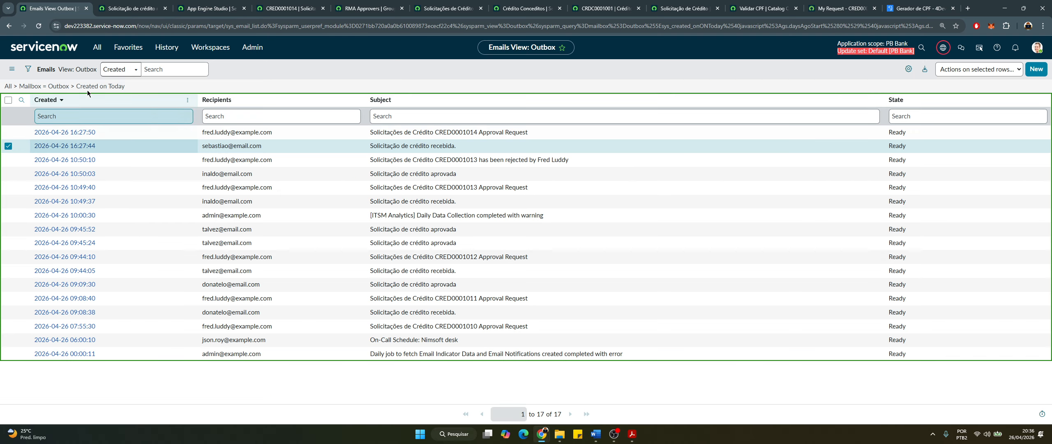
click(90, 87)
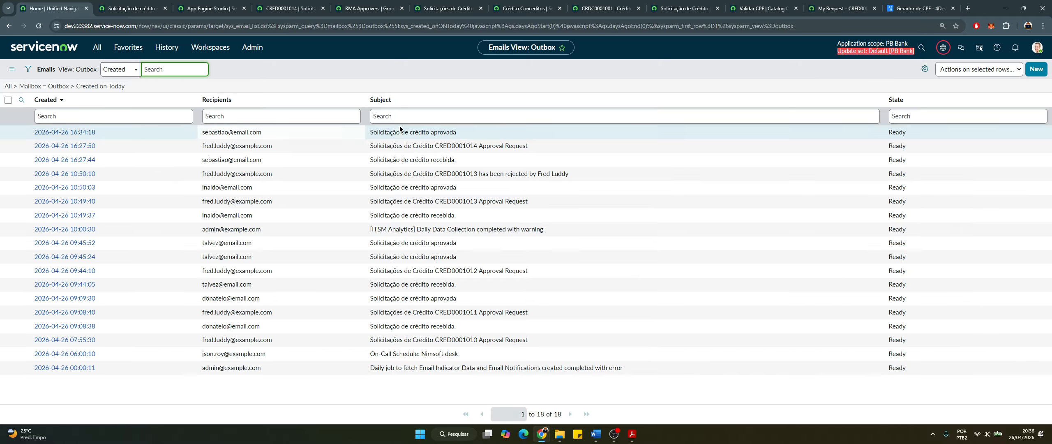
drag(456, 132, 372, 134)
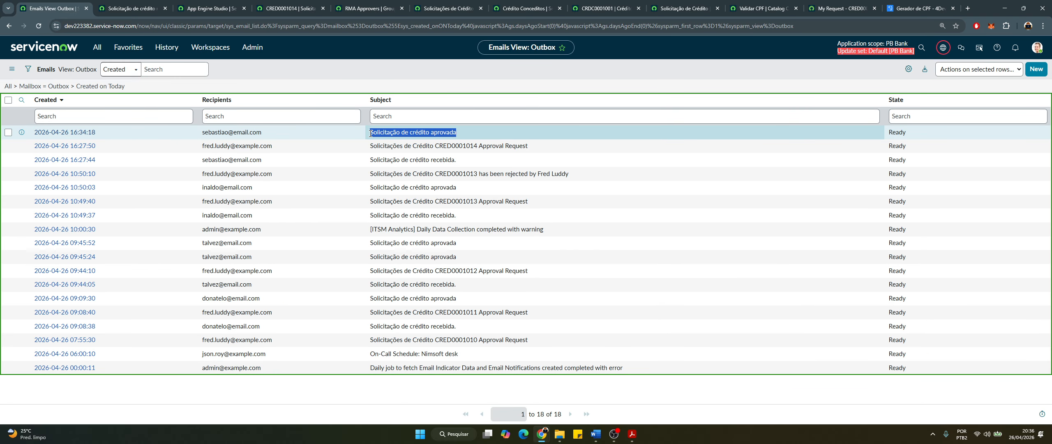
middle_click(87, 133)
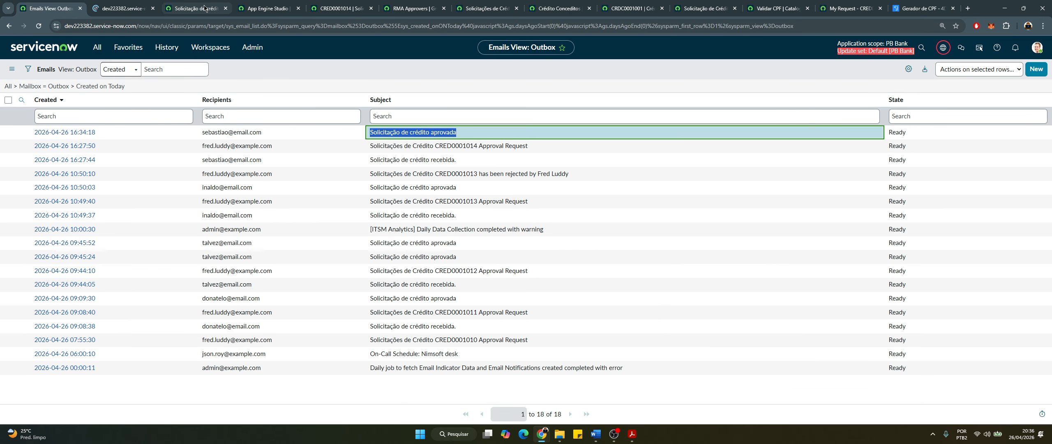
click(204, 8)
click(226, 9)
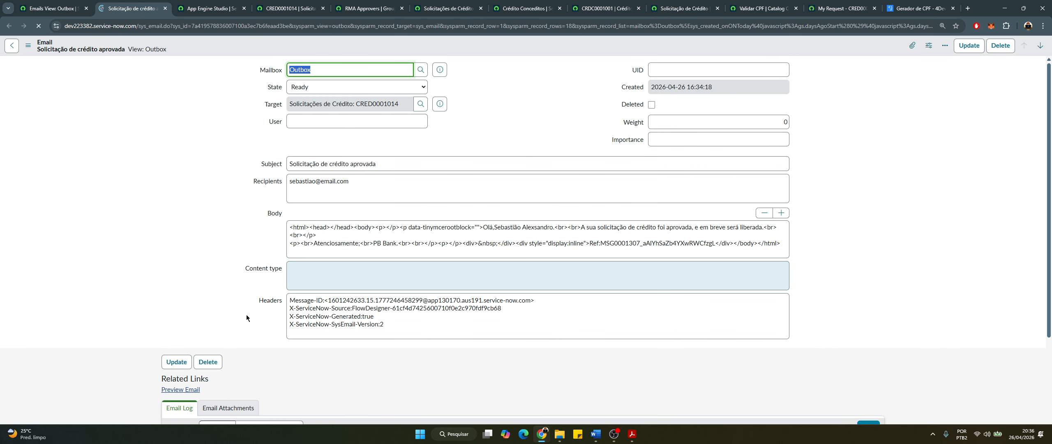
Preview the credit approval message, then close the preview and the email tab
scroll(256, 310, down, 3)
click(184, 267)
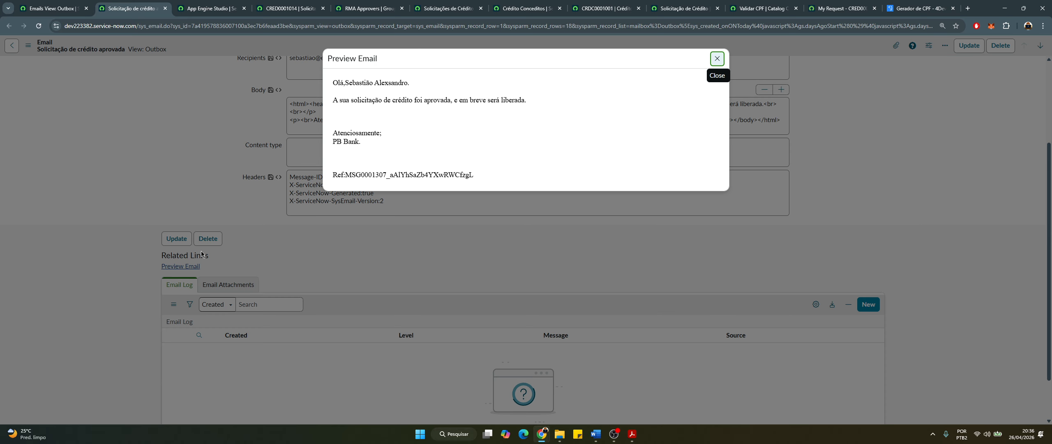
drag(329, 99, 533, 110)
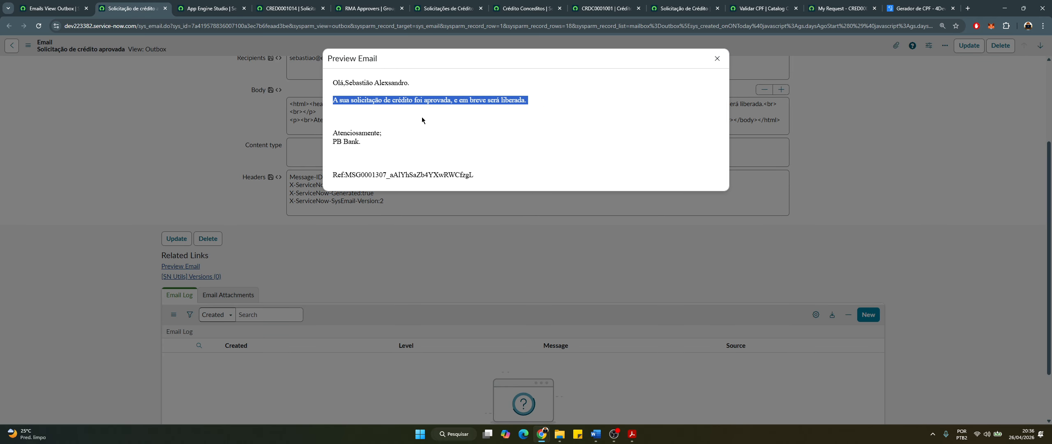
click(715, 58)
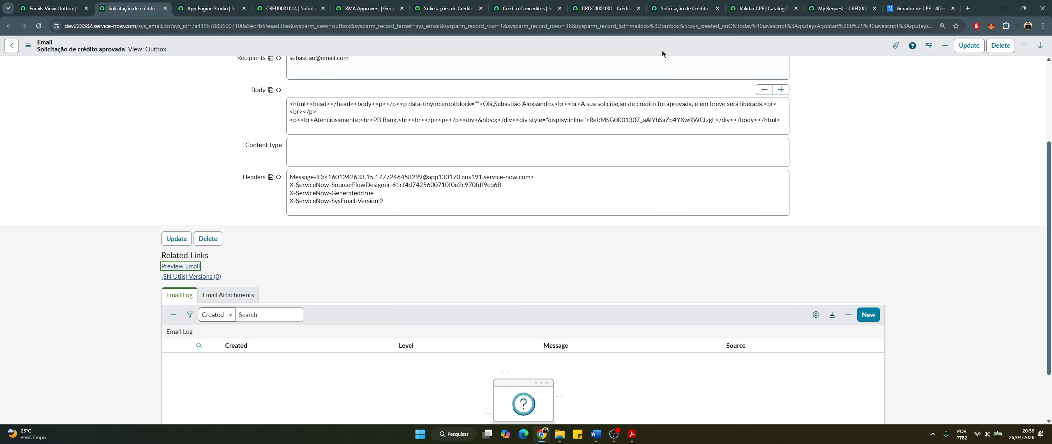
click(166, 8)
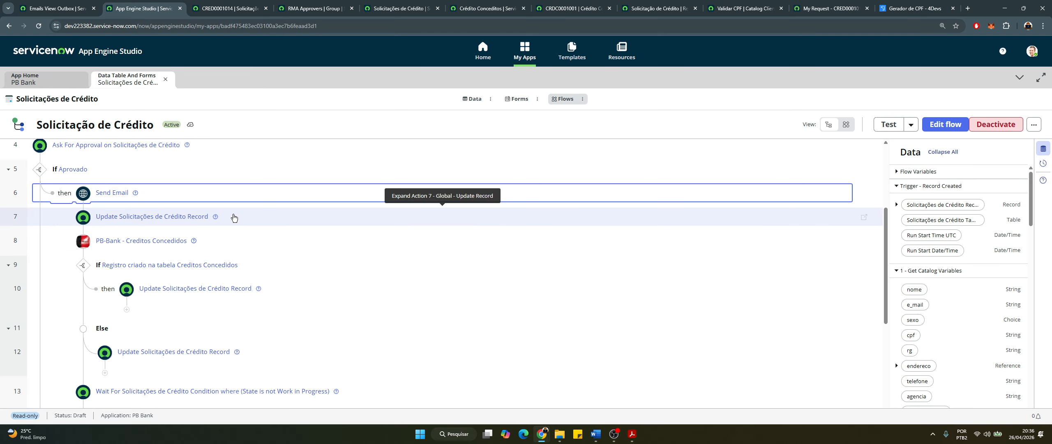
Check step 7's Openspace assignment group and Work in Progress state against CRED0001014, then open the PB-Bank - Creditos Concedidos action
click(233, 223)
scroll(270, 281, down, 1)
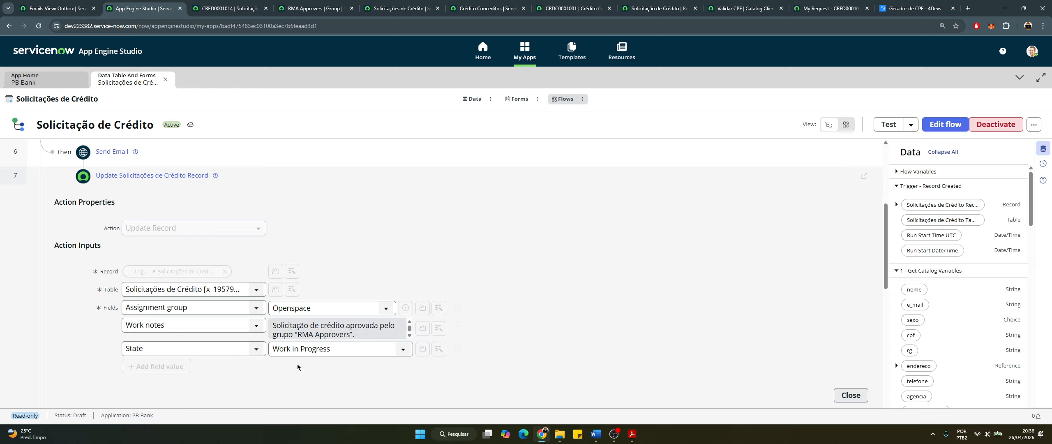
drag(349, 324, 273, 325)
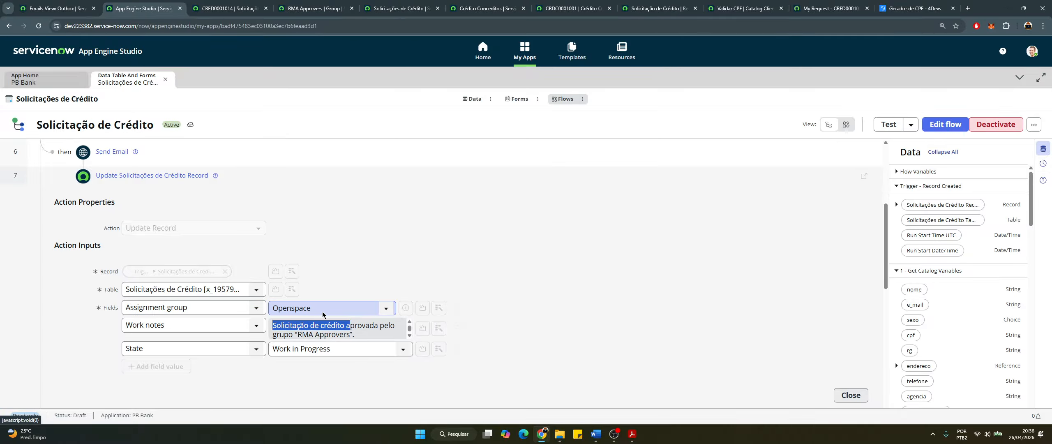
click(228, 8)
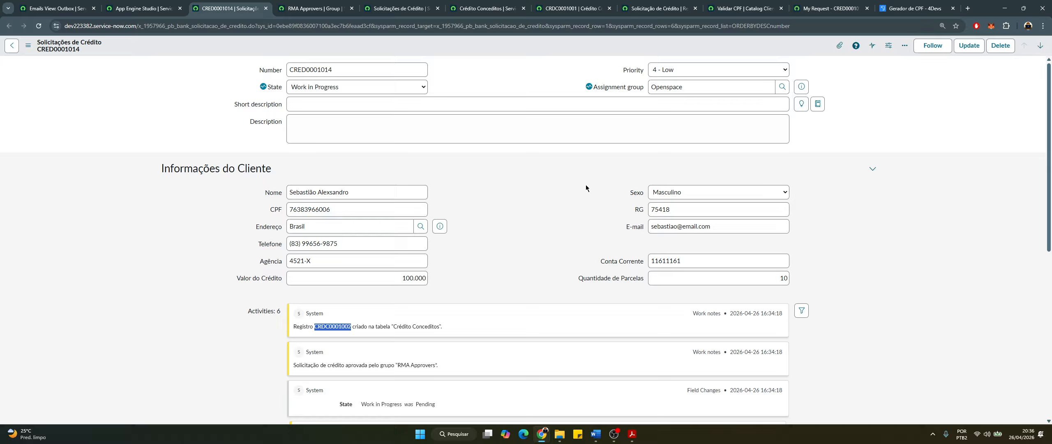
double_click(675, 88)
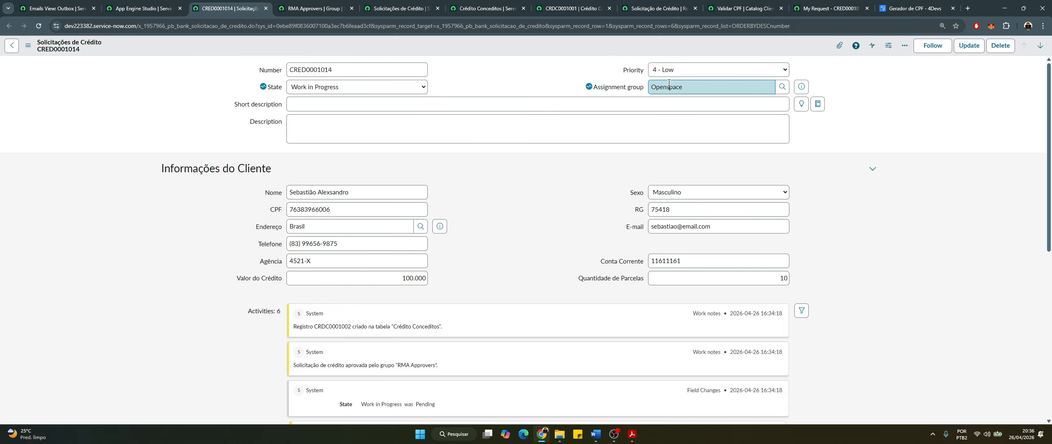
click(146, 8)
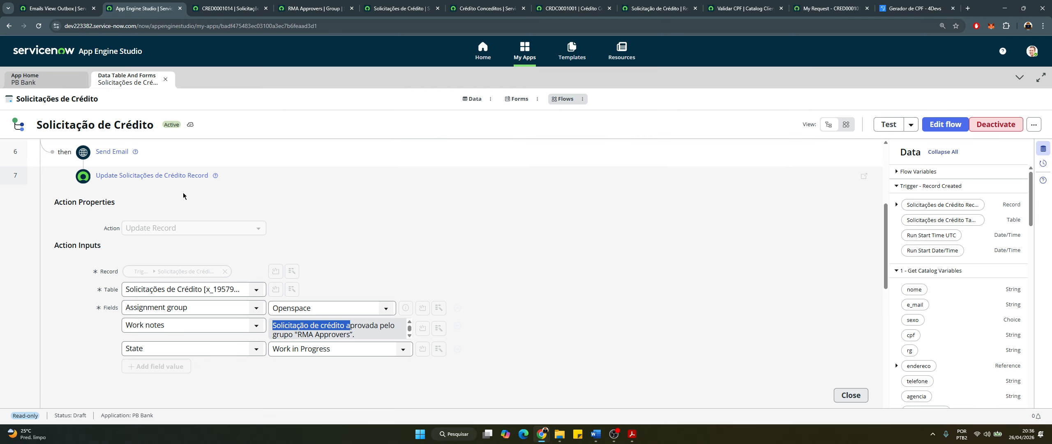
click(269, 173)
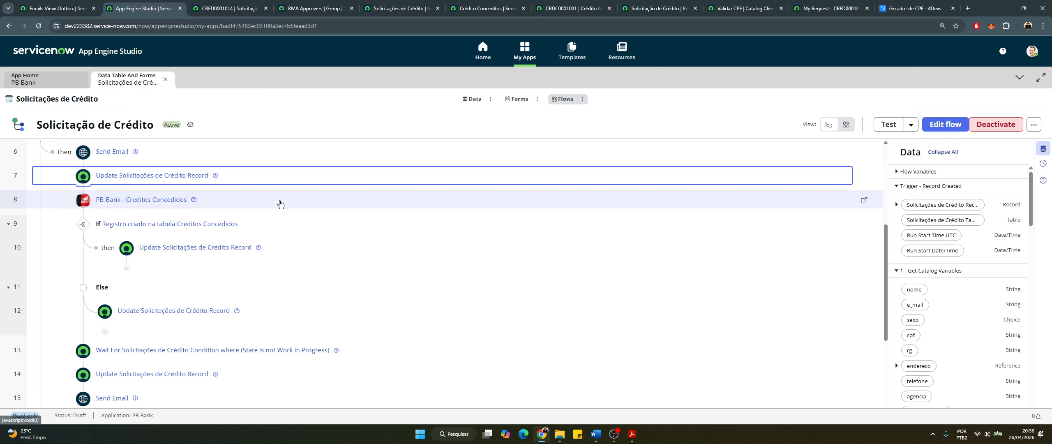
click(863, 199)
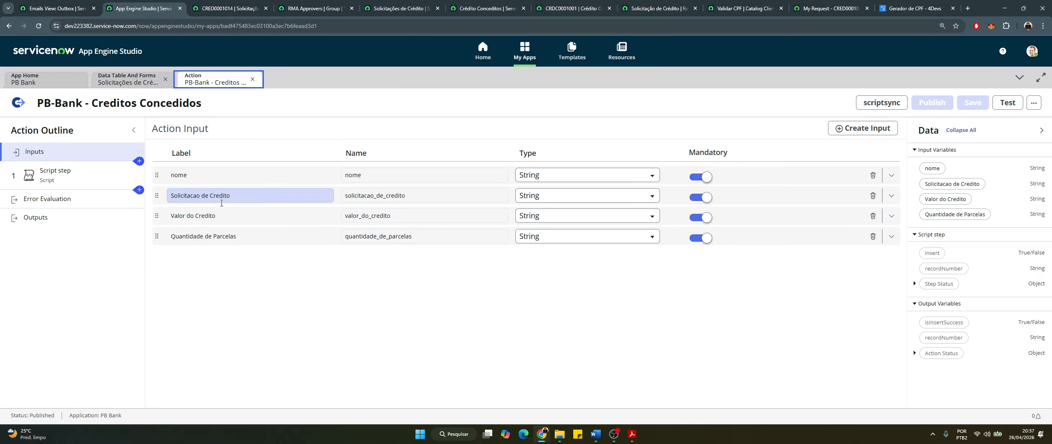
Inspect the Quantidade de Parcelas input among the action's four inputs, then open the Script step
triple_click(249, 237)
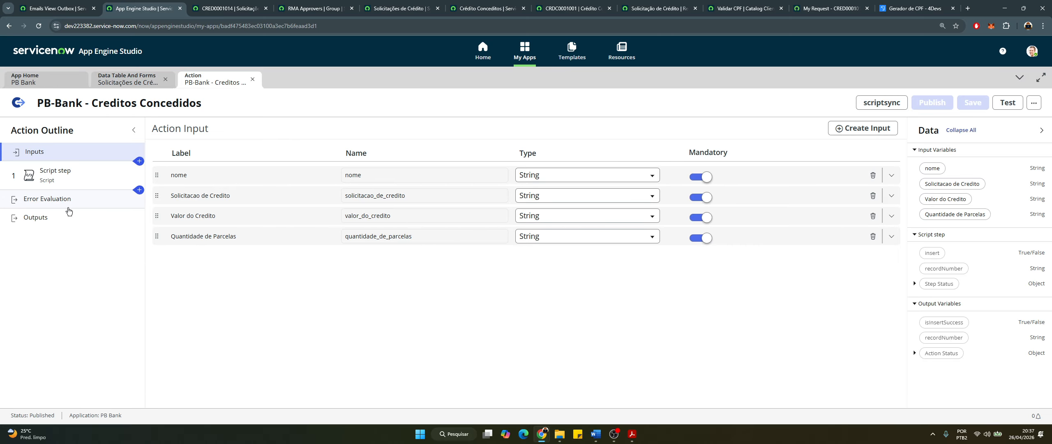
click(57, 184)
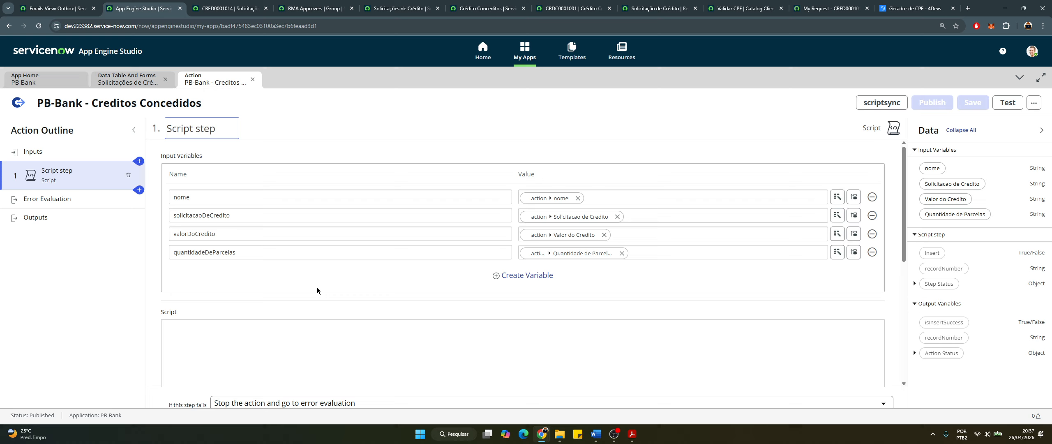
Try Go to Definition on PBBankCreditoConceditoUtils in the script step
scroll(662, 288, down, 3)
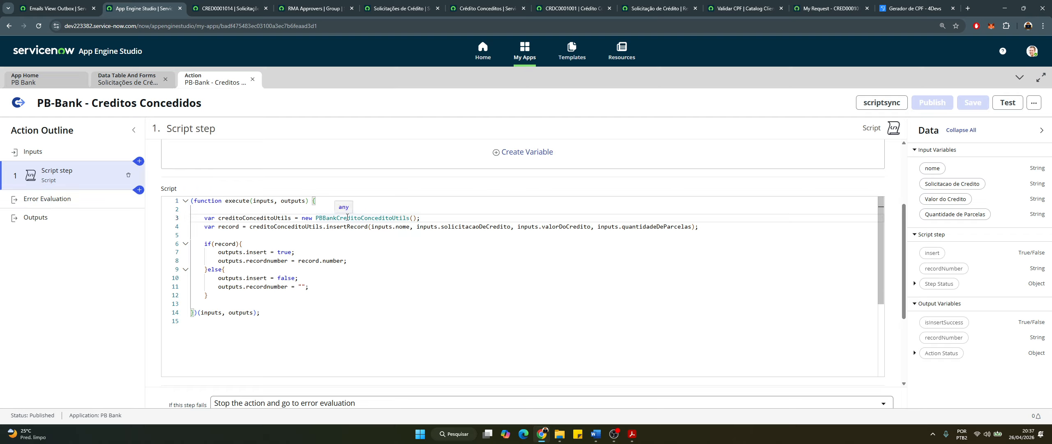
right_click(347, 219)
right_click(344, 221)
right_click(341, 221)
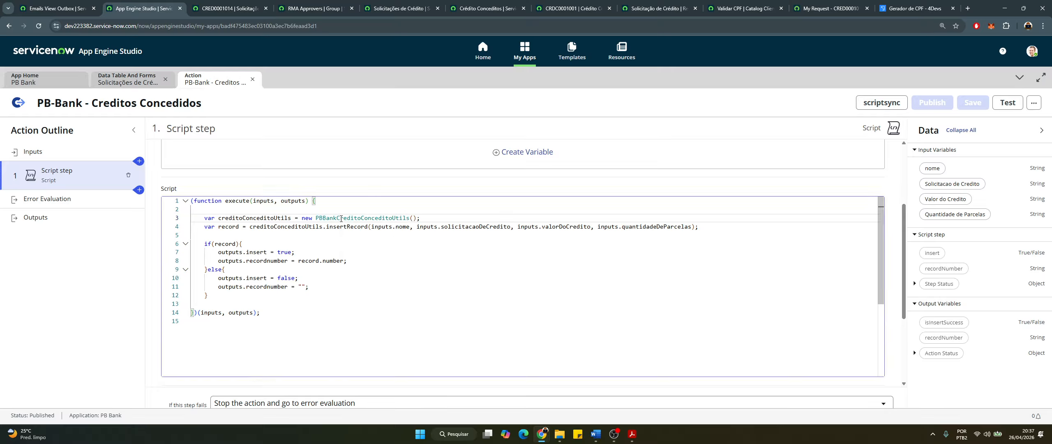
click(324, 228)
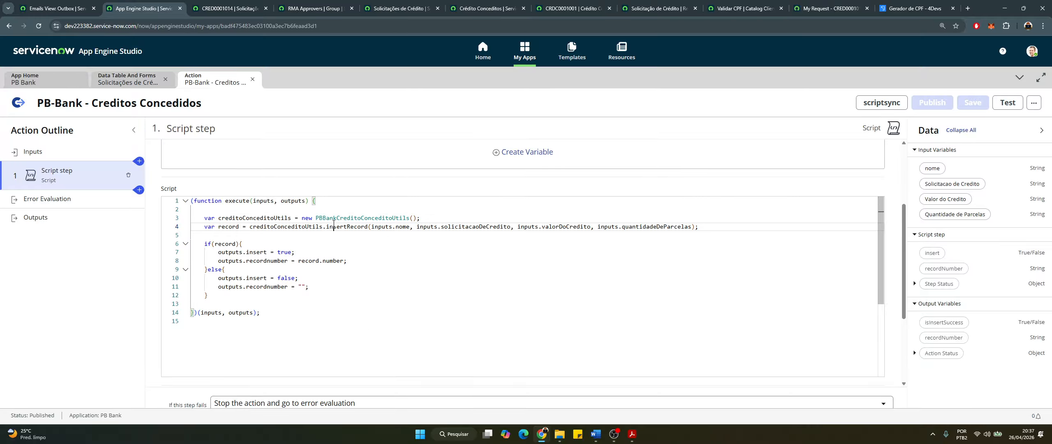
right_click(339, 221)
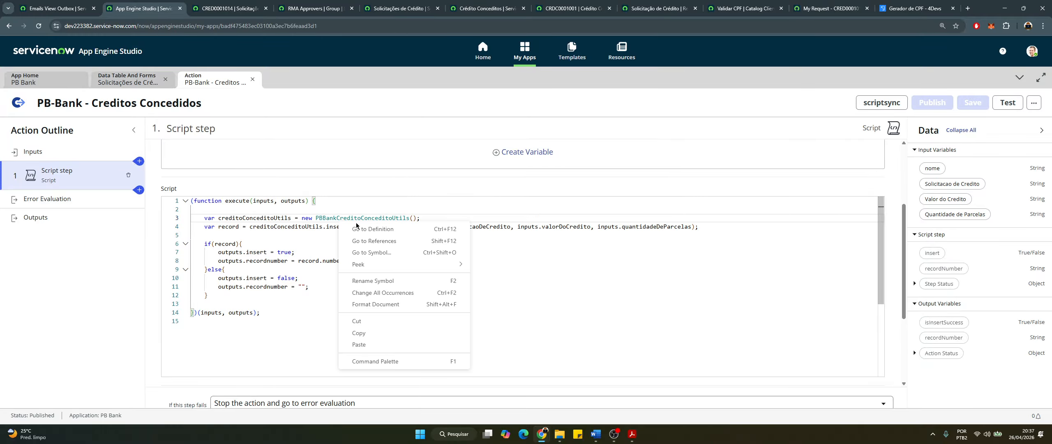
click(356, 225)
right_click(353, 223)
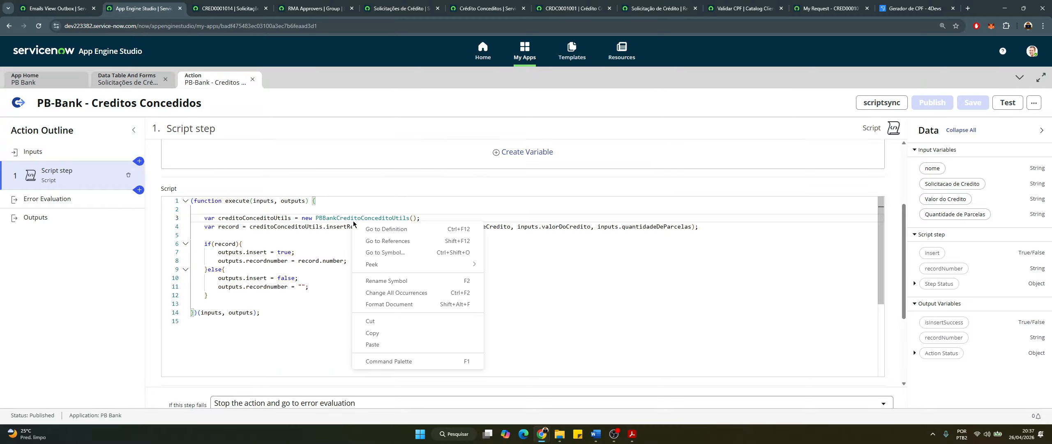
click(368, 227)
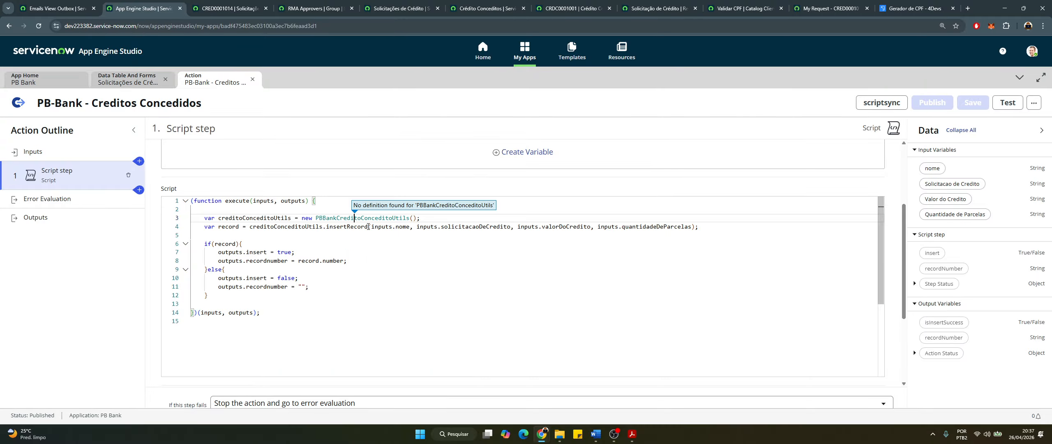
Select the PBBankCreditoConceditoUtils class name and return to the Emails View: Outbox tab
right_click(376, 221)
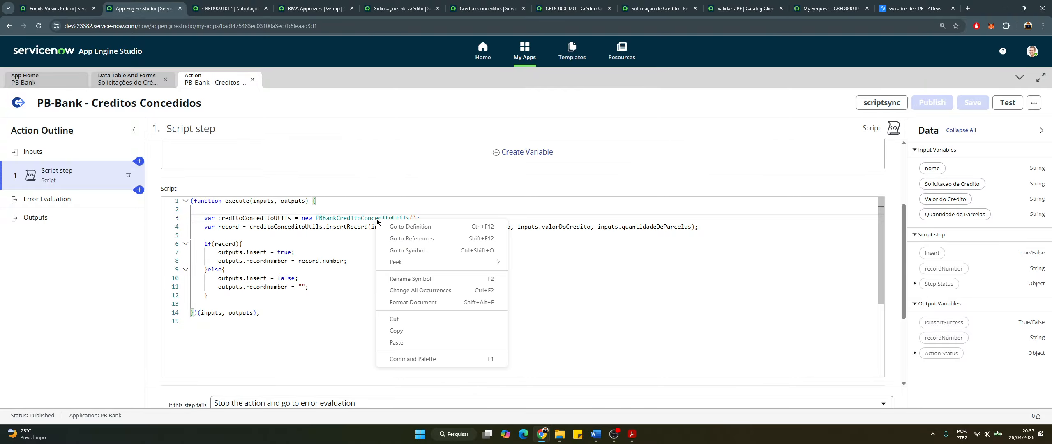
double_click(335, 216)
key(ctrl+c)
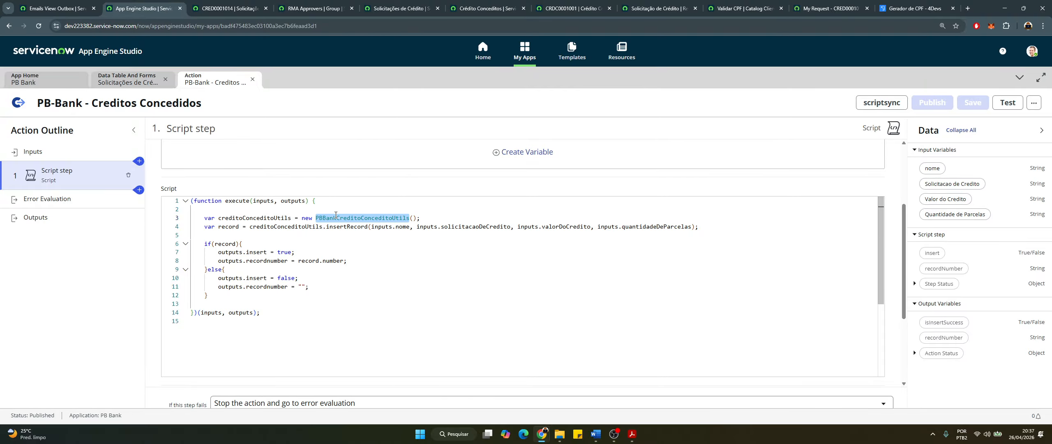
click(343, 218)
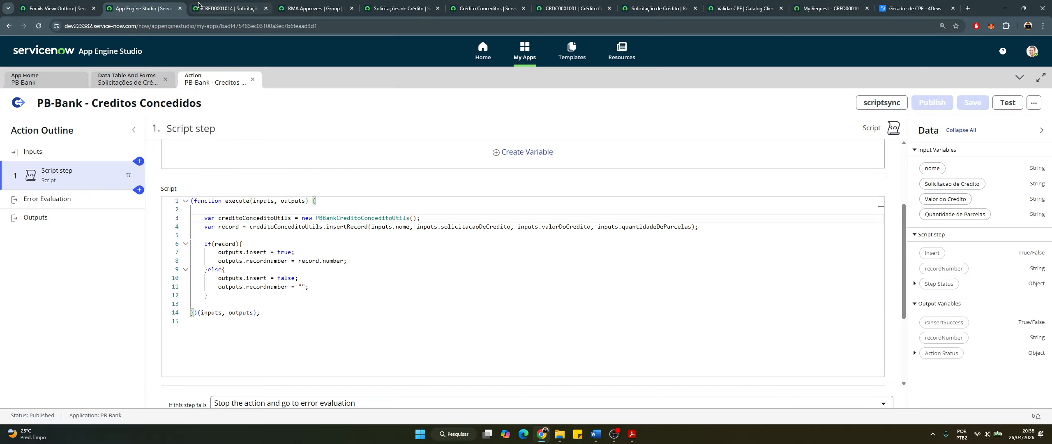
click(75, 7)
right_click(53, 7)
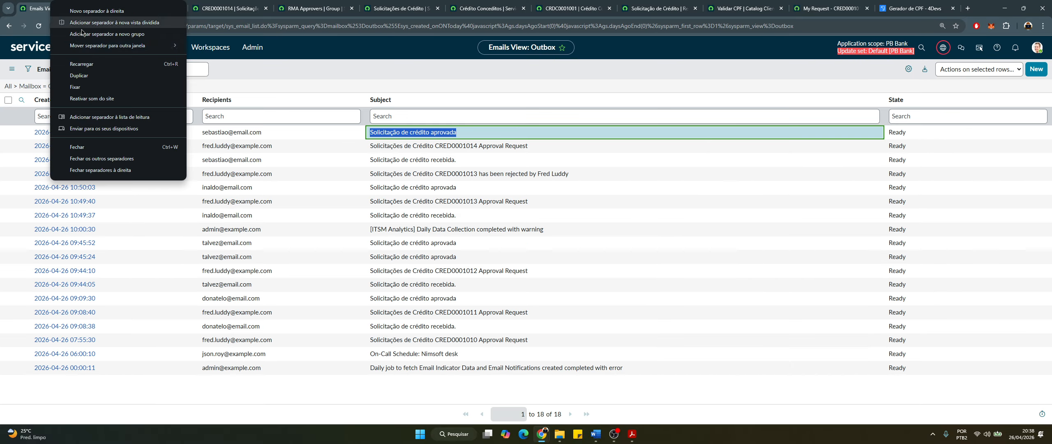
Duplicate the Outbox tab and open the Script Includes list in the copy
click(82, 76)
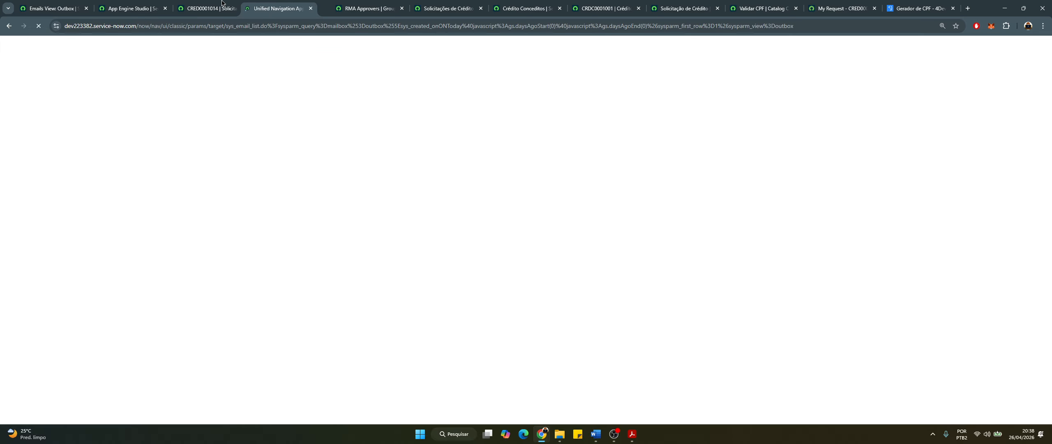
drag(222, 1, 119, 6)
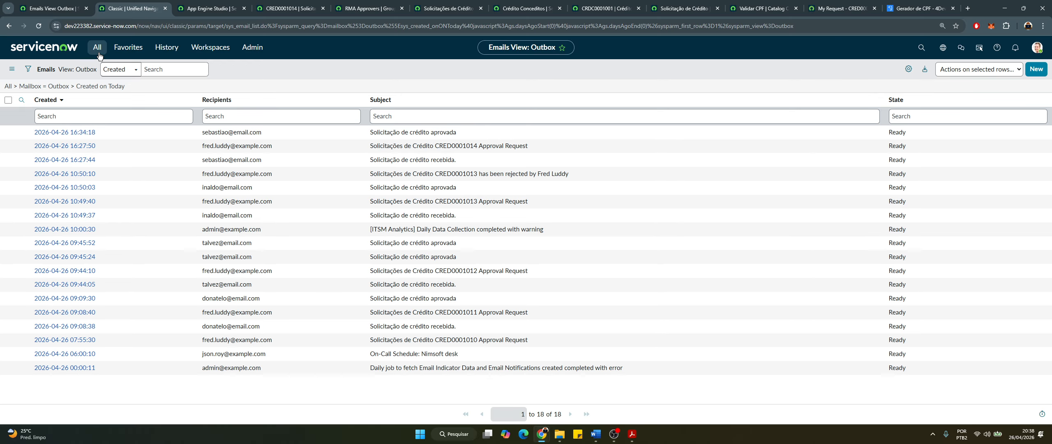
click(97, 53)
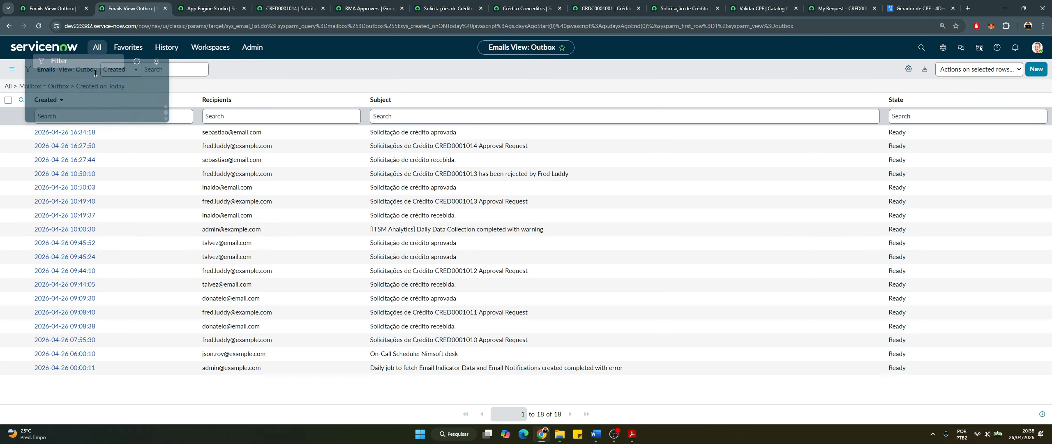
text(scr)
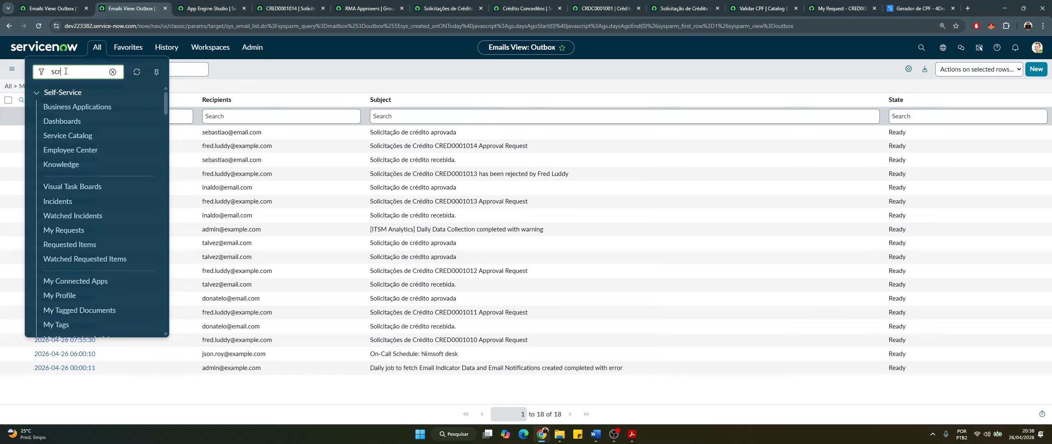
text(ipt in)
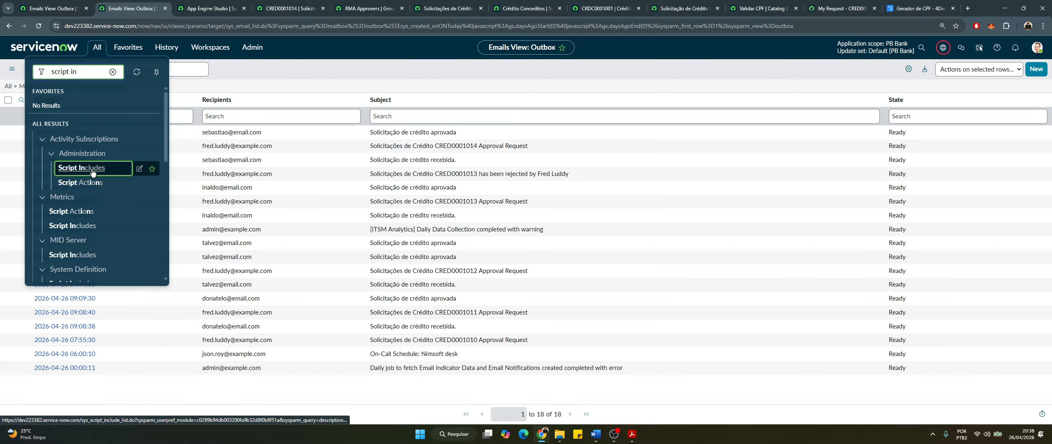
key(Down)
key(Return)
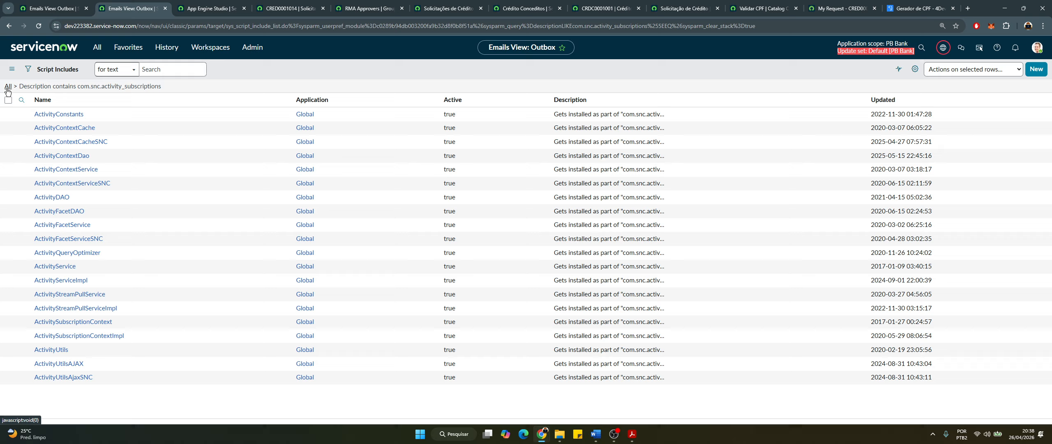
Clear the description filter and search the Name column for PBBankCreditoConceditoUtils
click(21, 99)
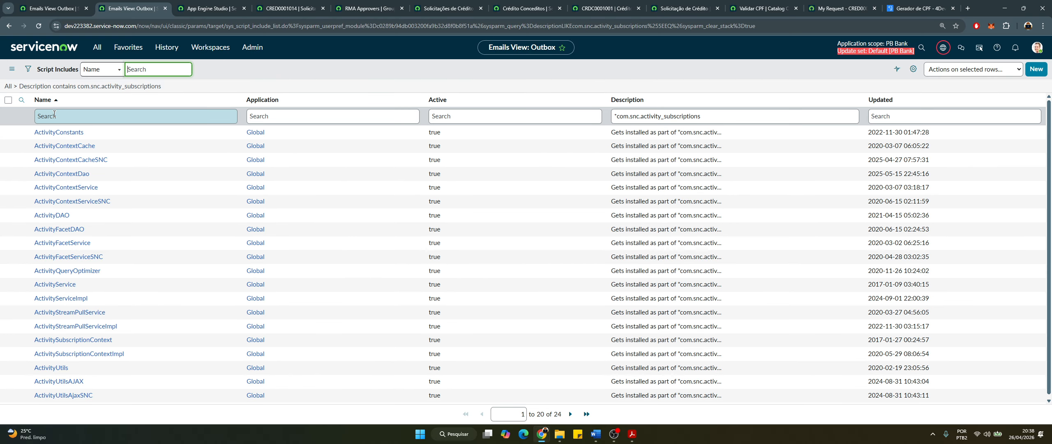
click(54, 116)
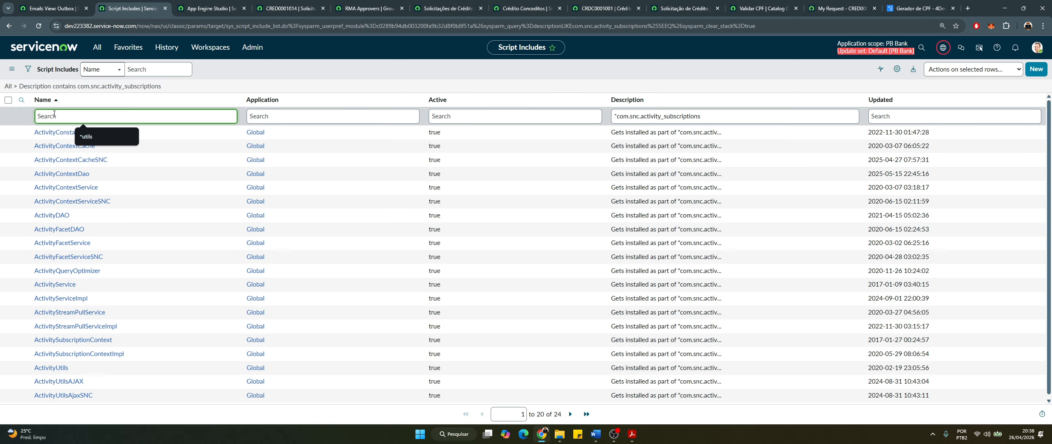
click(8, 86)
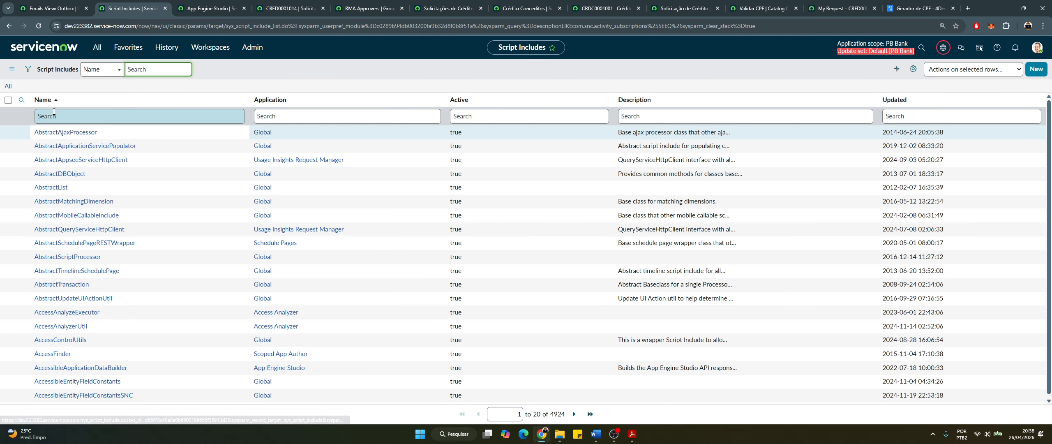
click(54, 111)
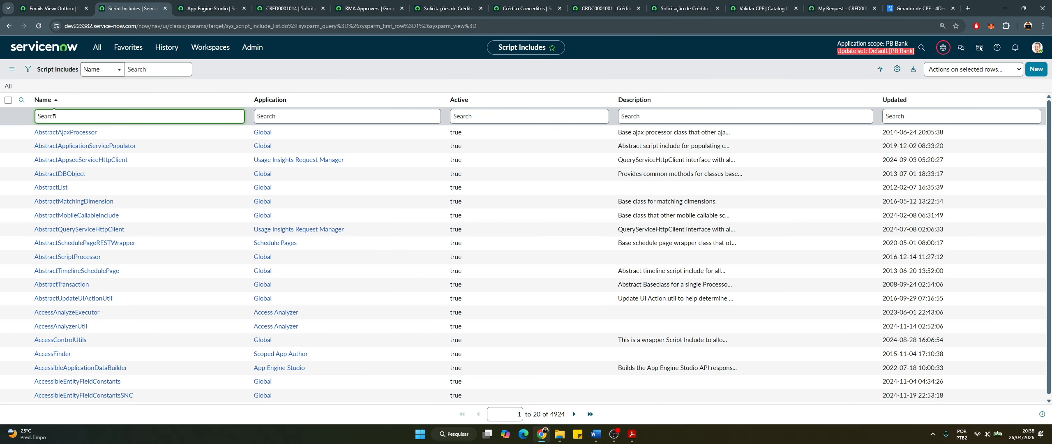
key(ctrl+v)
key(Return)
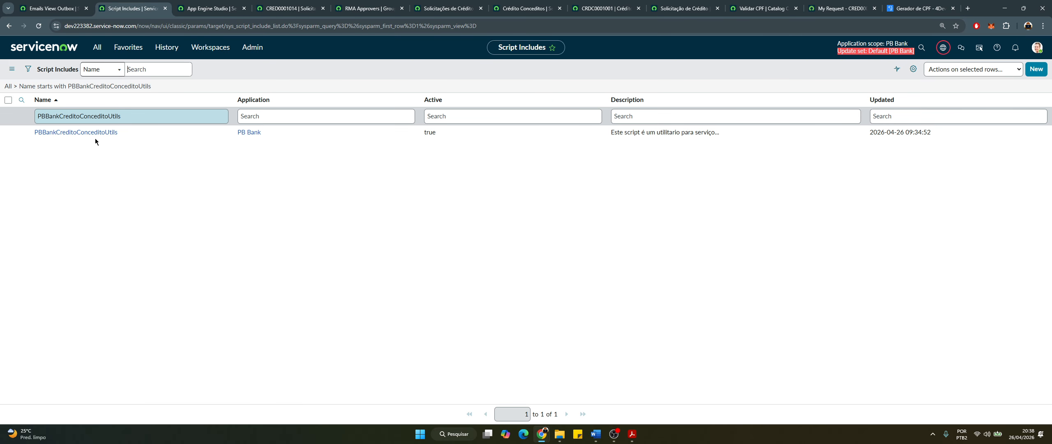
click(100, 139)
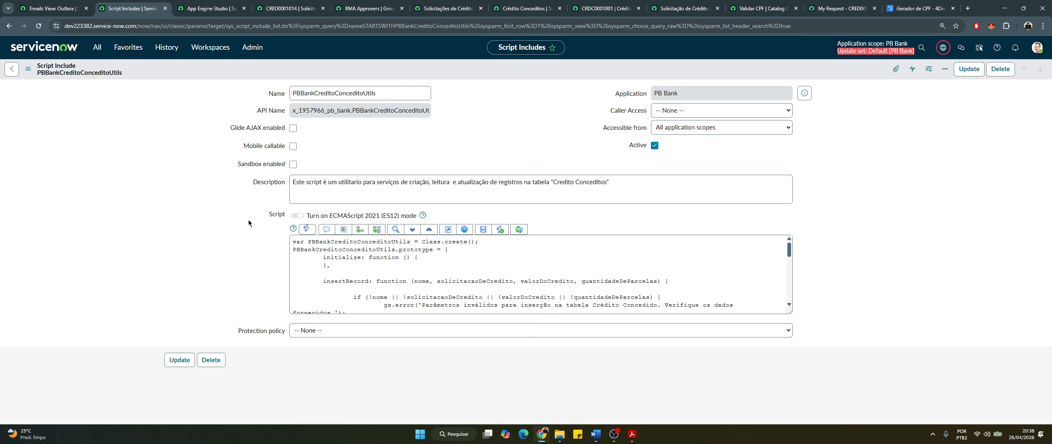
scroll(248, 223, down, 1)
scroll(336, 214, down, 2)
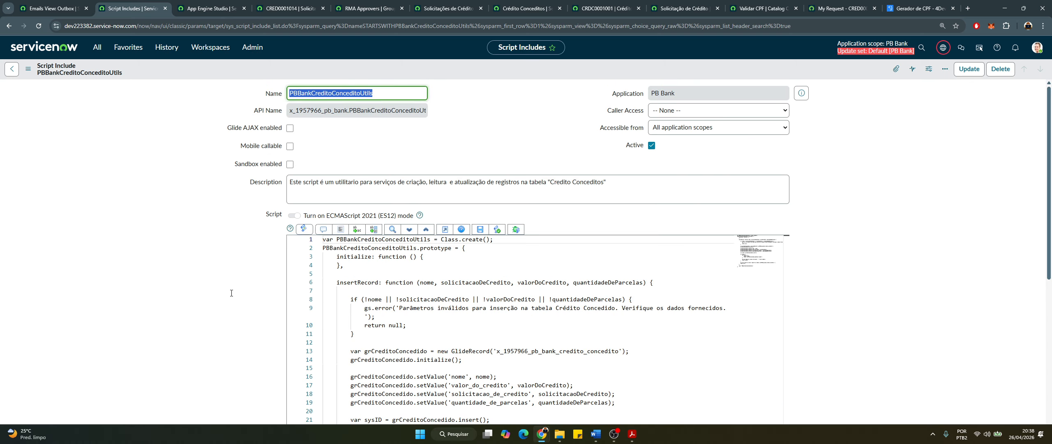
scroll(268, 285, down, 2)
scroll(374, 195, down, 1)
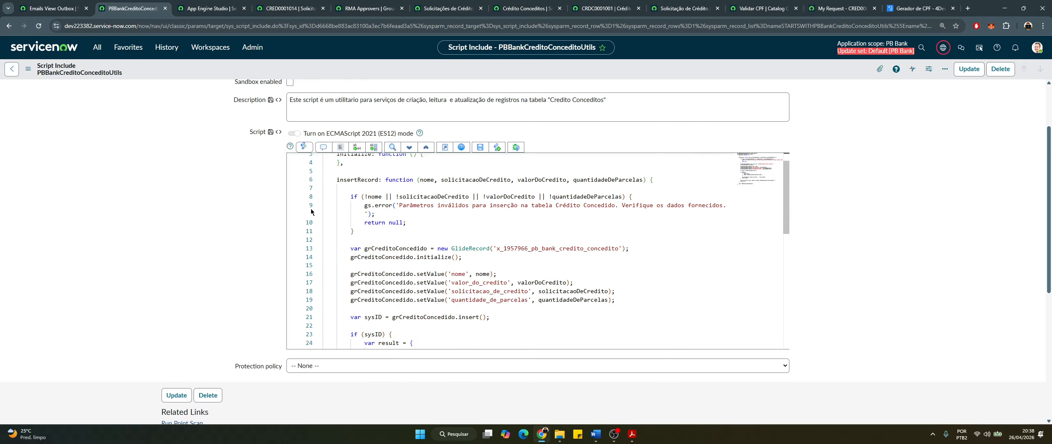
double_click(365, 179)
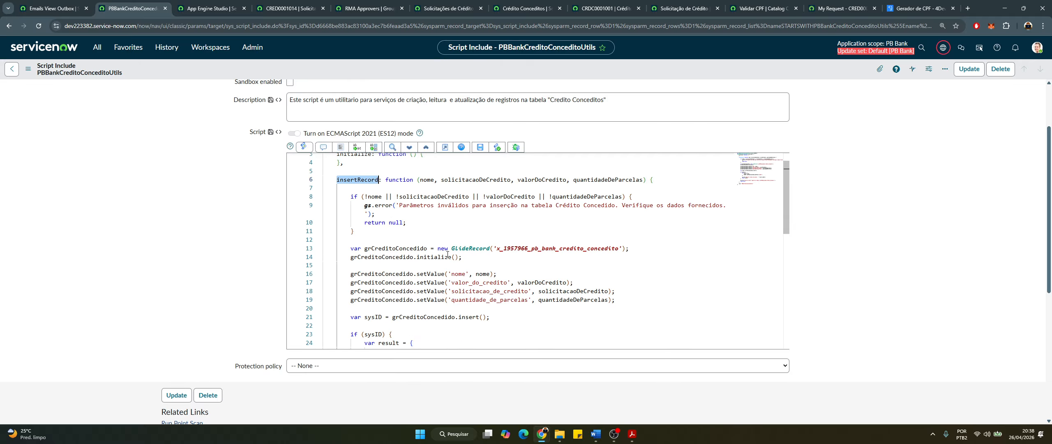
scroll(312, 214, up, 1)
scroll(312, 214, up, 1)
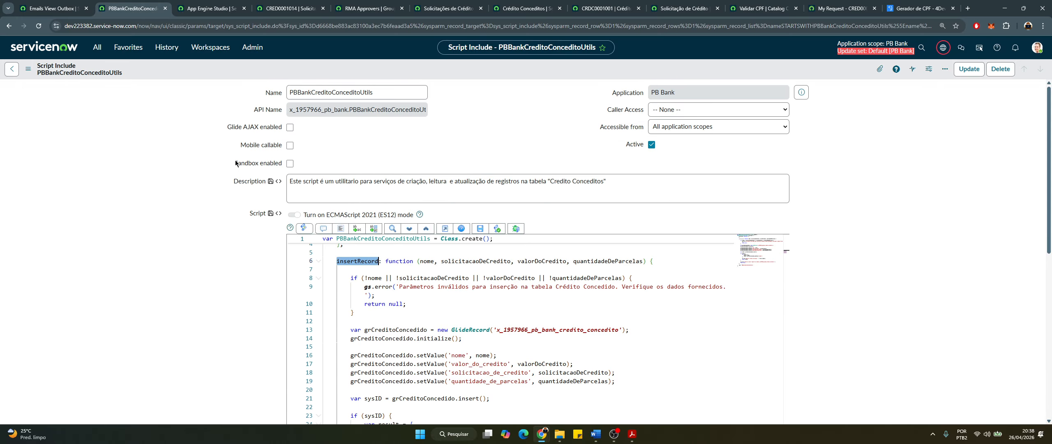
drag(373, 93, 348, 96)
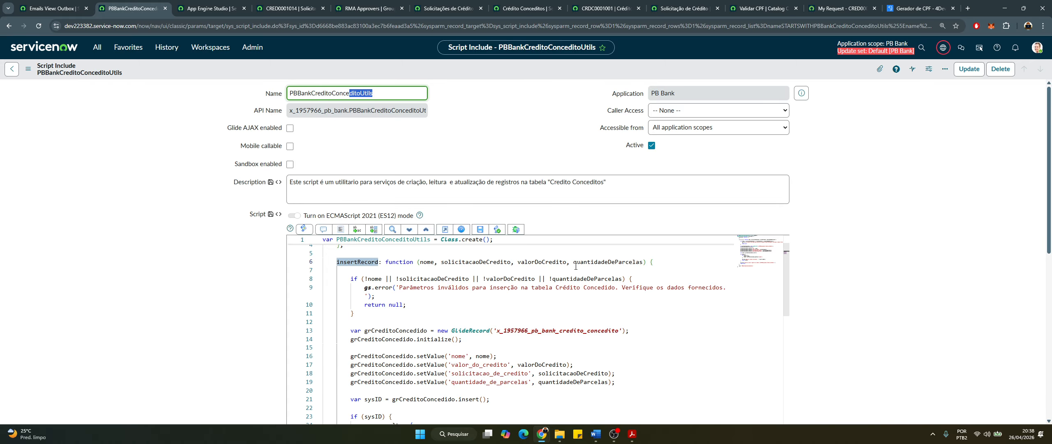
scroll(259, 292, down, 2)
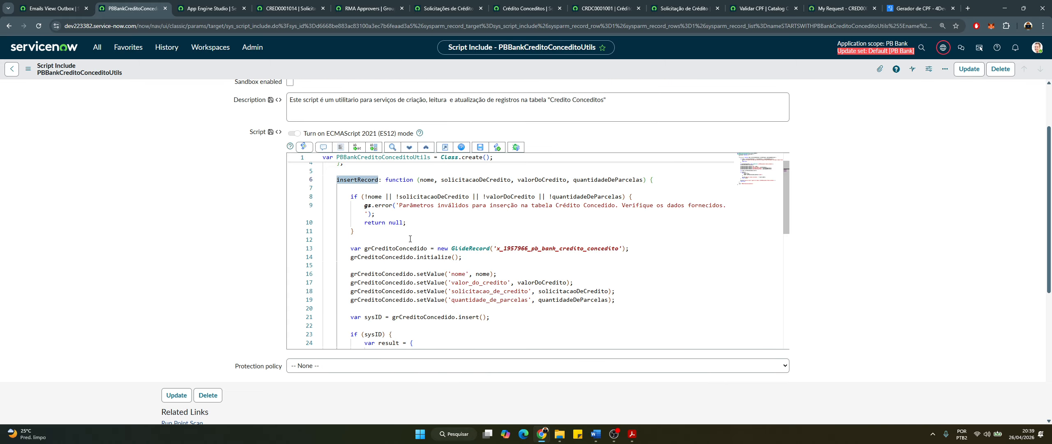
click(507, 219)
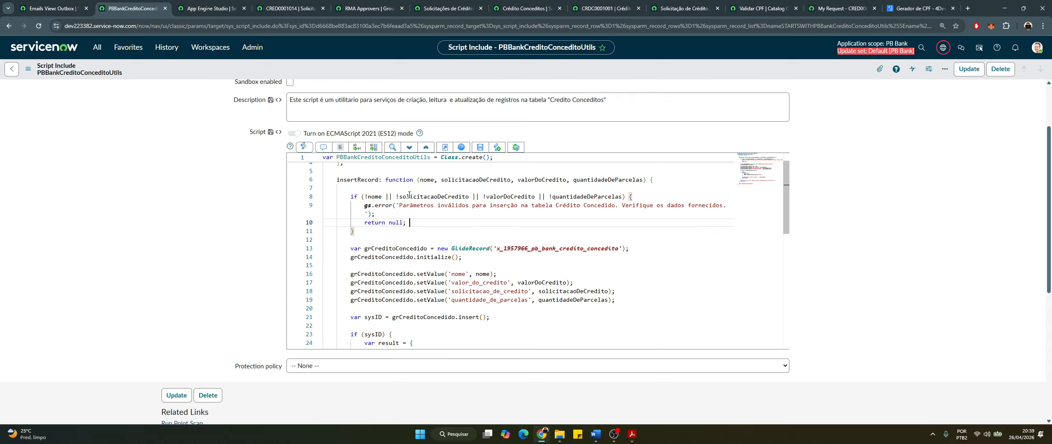
double_click(363, 180)
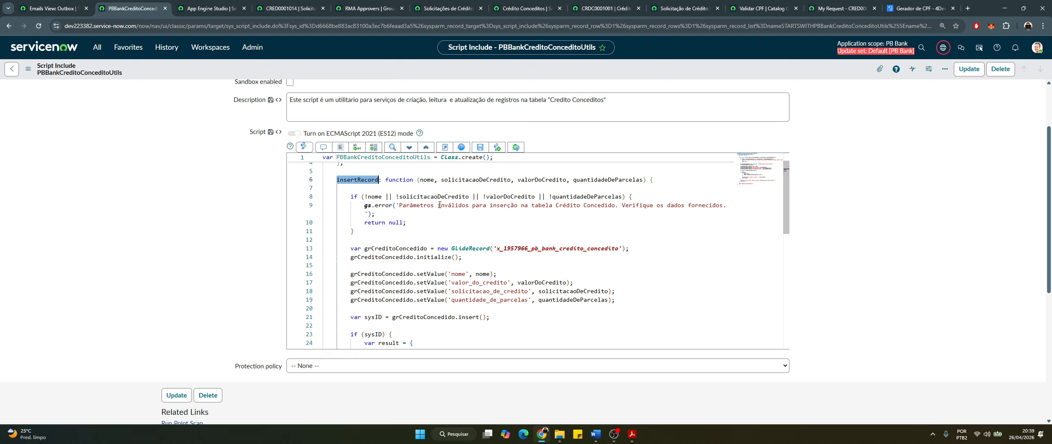
drag(419, 180, 586, 187)
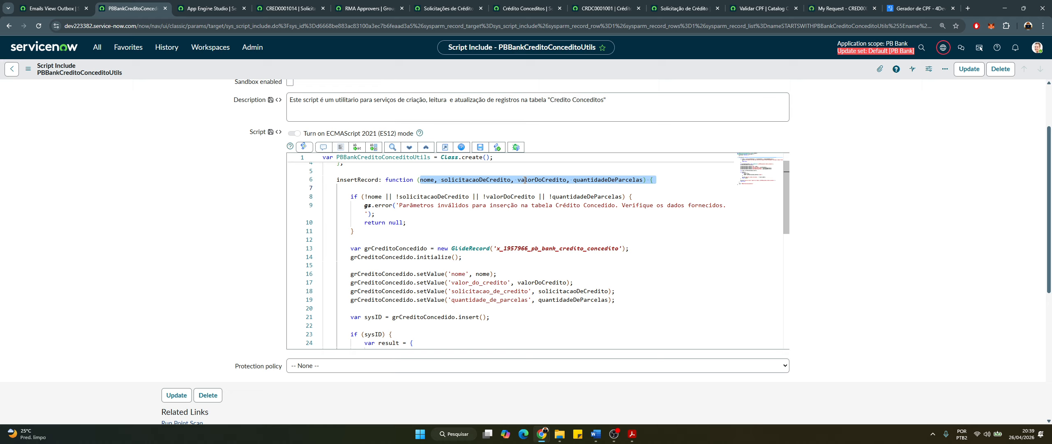
click(525, 180)
double_click(600, 180)
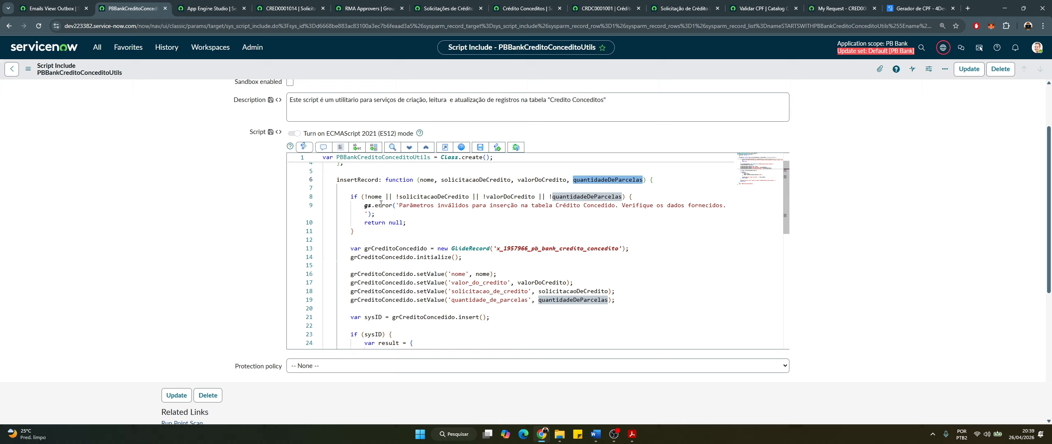
drag(385, 215, 334, 196)
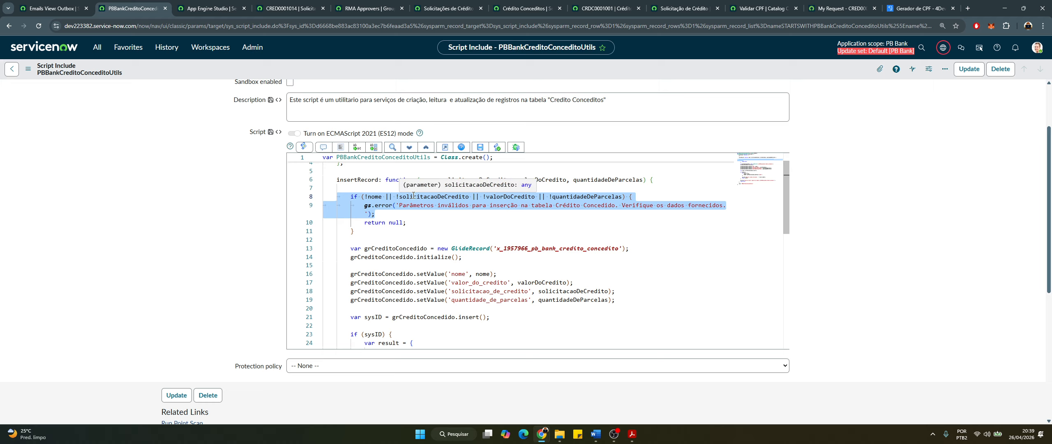
click(386, 201)
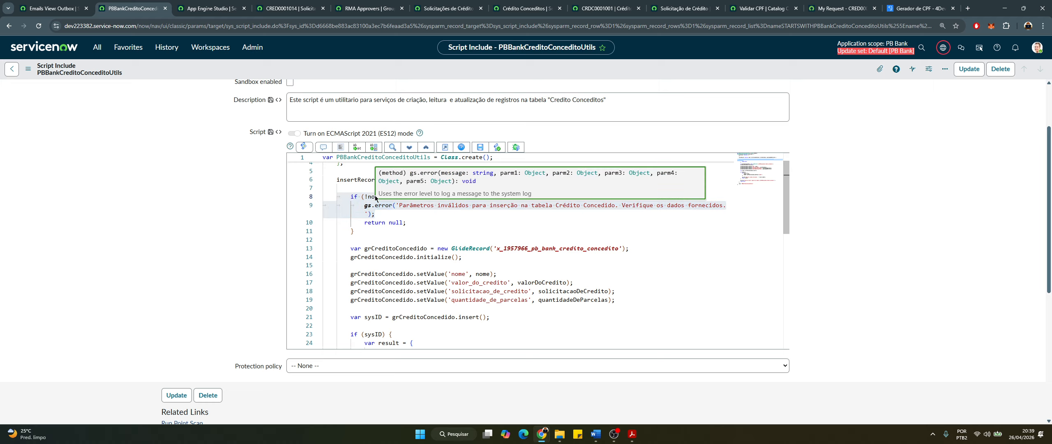
double_click(377, 199)
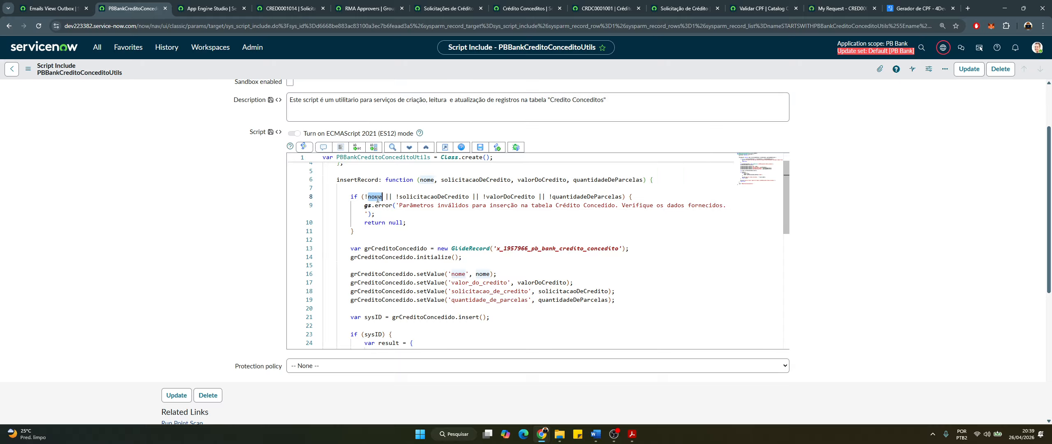
click(433, 197)
click(516, 198)
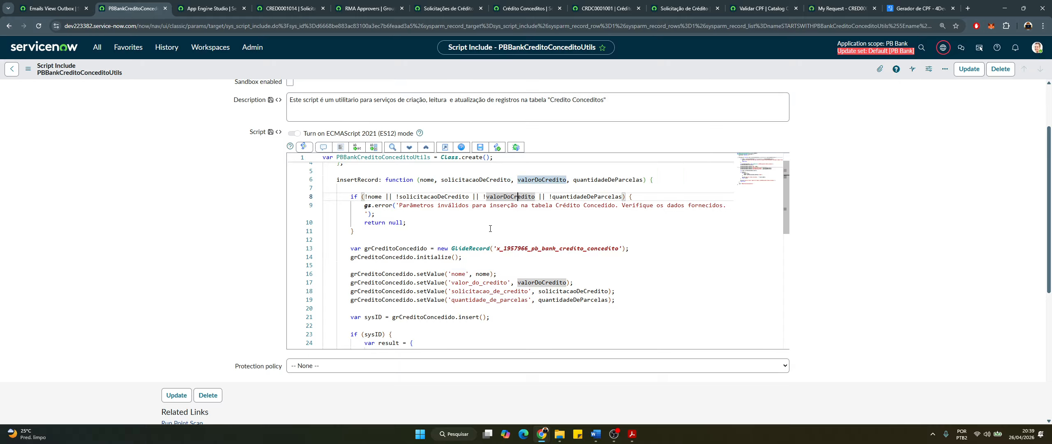
click(411, 222)
drag(376, 213, 360, 208)
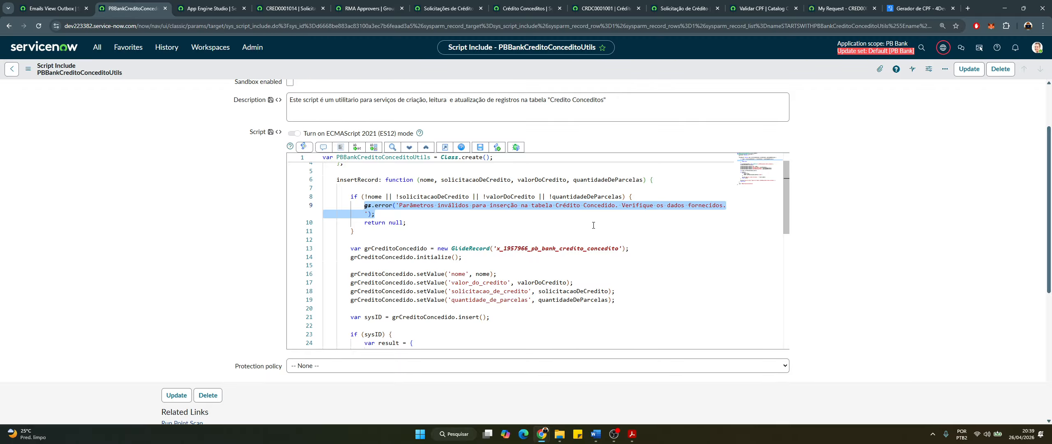
click(420, 236)
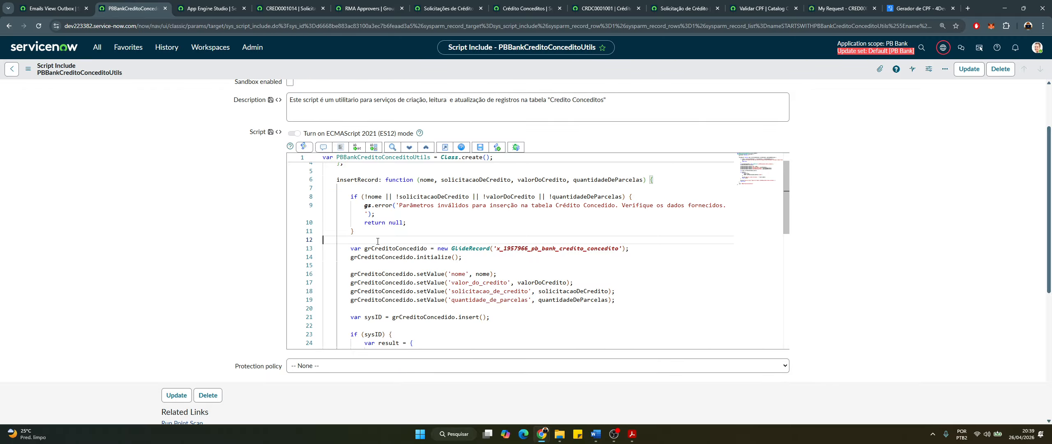
scroll(373, 244, down, 1)
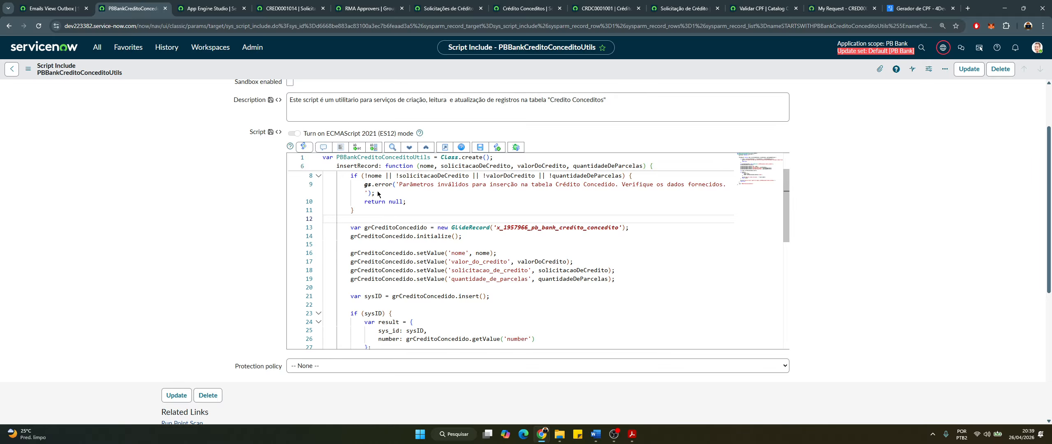
scroll(378, 191, up, 2)
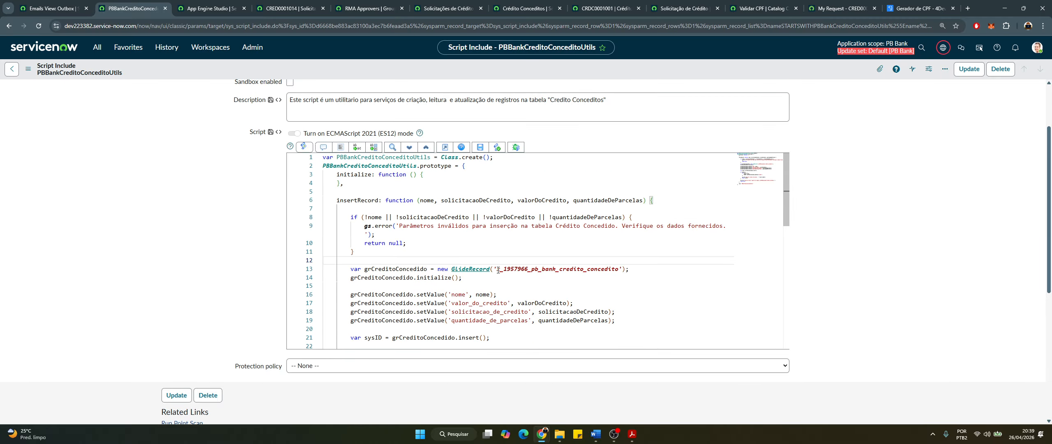
double_click(417, 218)
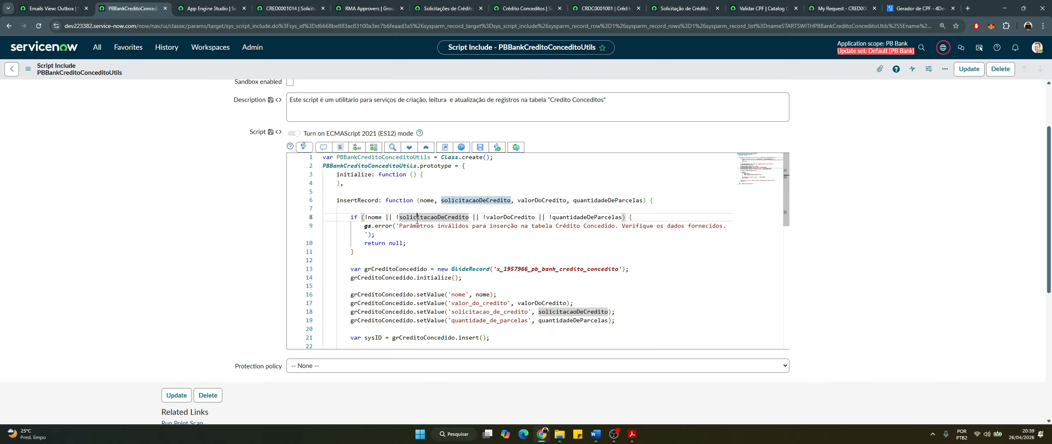
scroll(385, 253, down, 2)
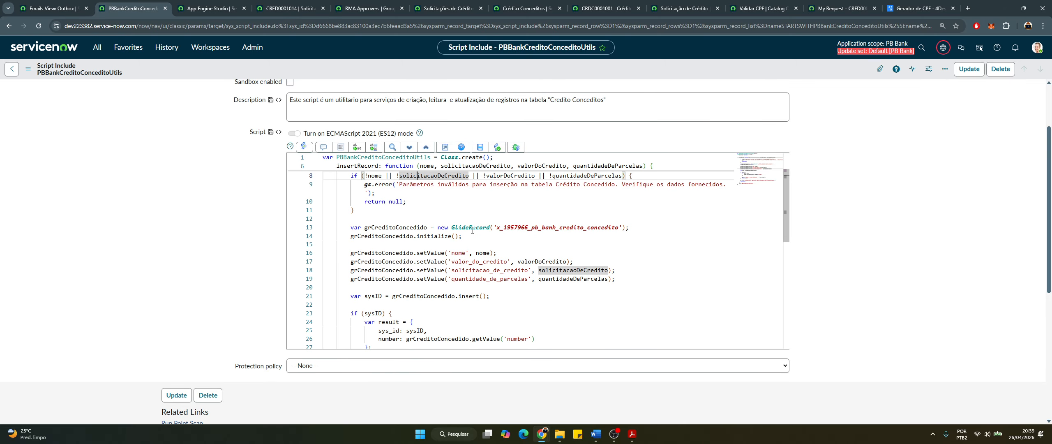
click(343, 231)
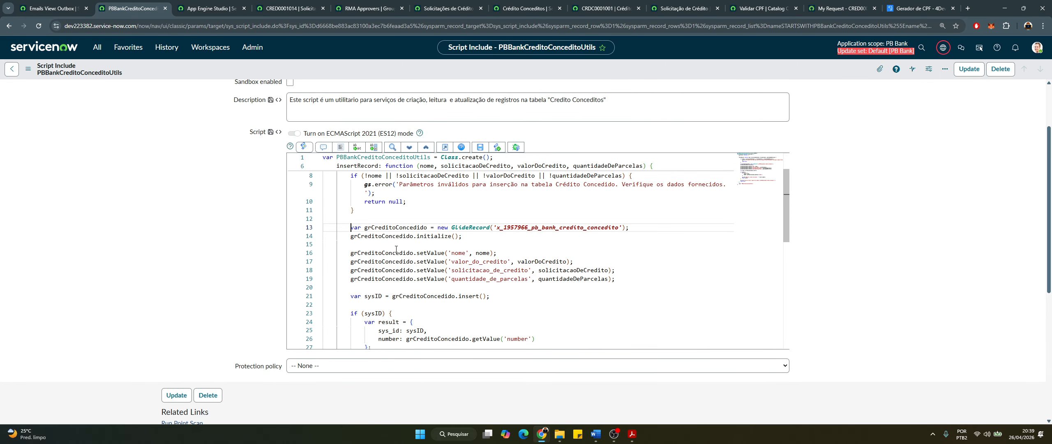
scroll(396, 246, down, 1)
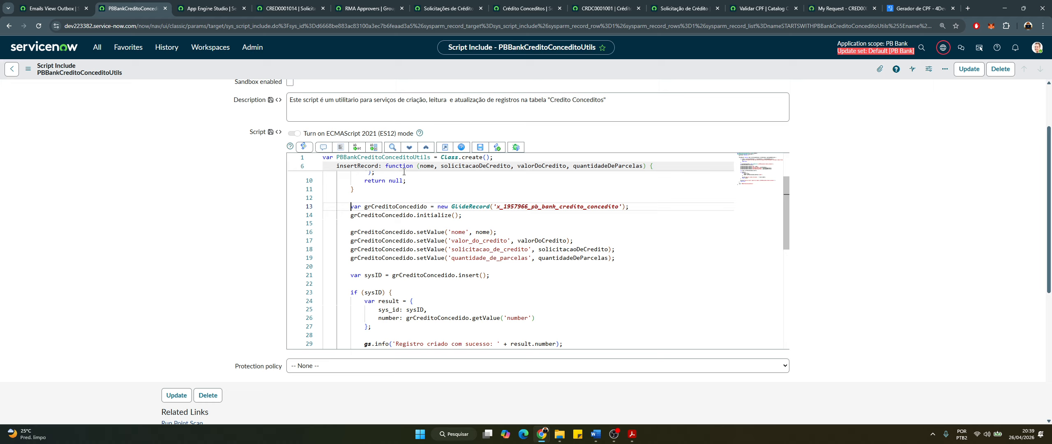
click(471, 206)
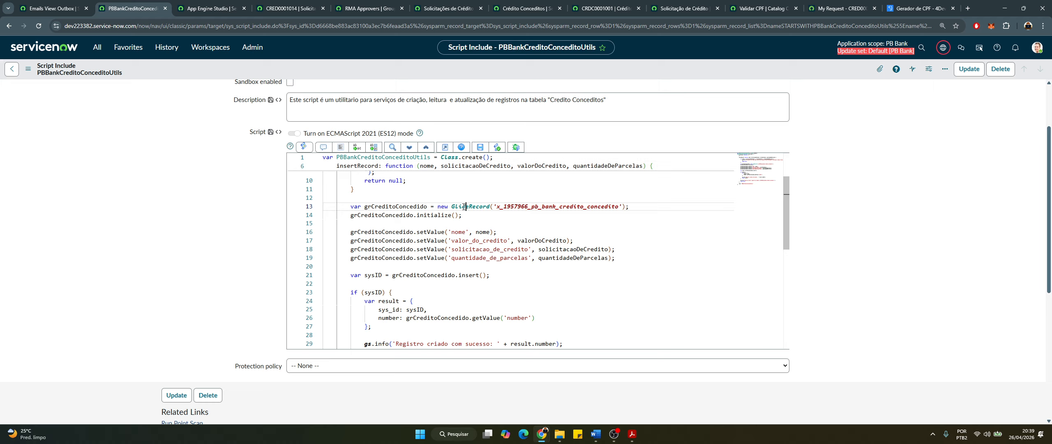
double_click(590, 206)
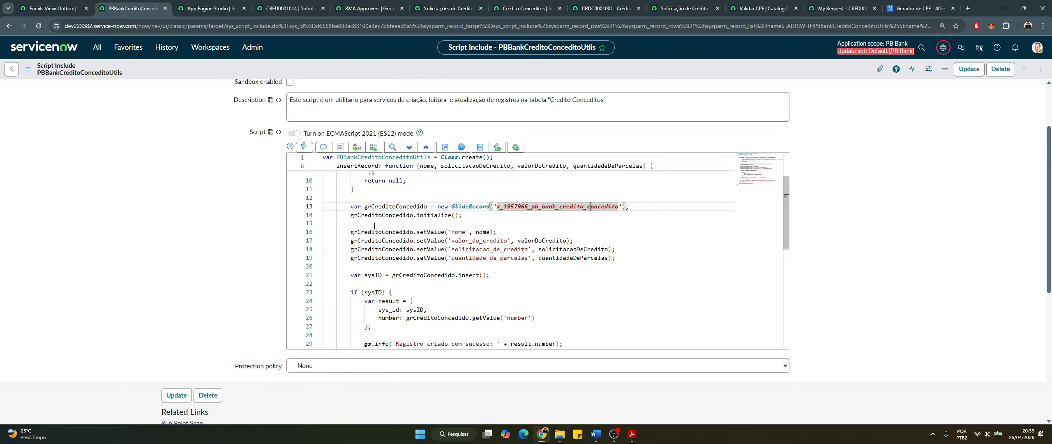
scroll(378, 224, down, 1)
double_click(438, 195)
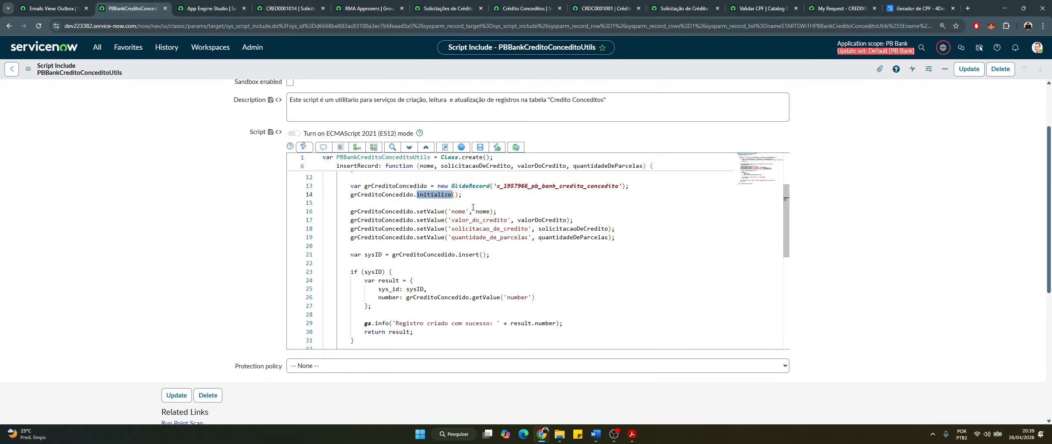
double_click(466, 219)
double_click(459, 211)
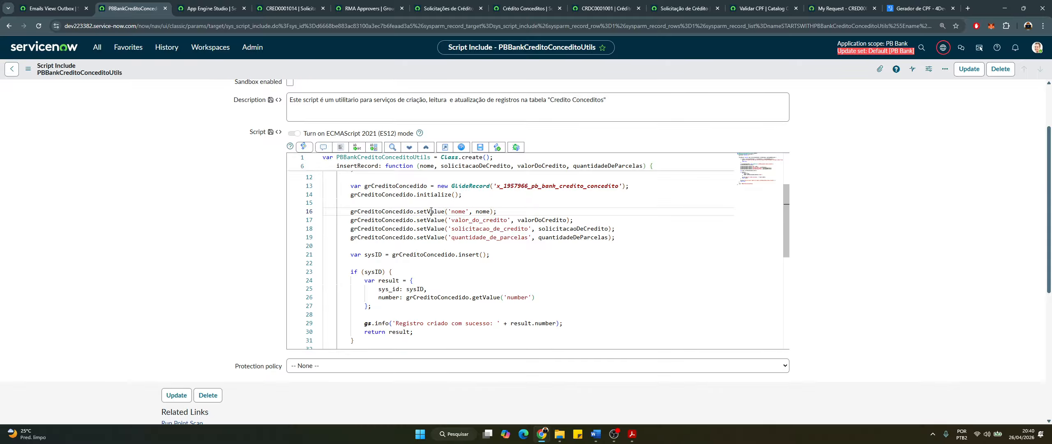
double_click(430, 211)
double_click(458, 211)
double_click(482, 212)
double_click(468, 220)
double_click(499, 229)
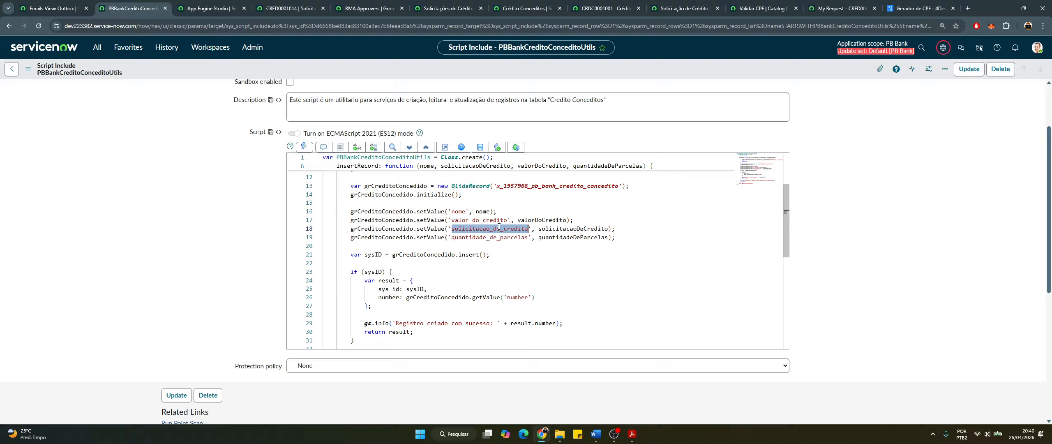
double_click(463, 210)
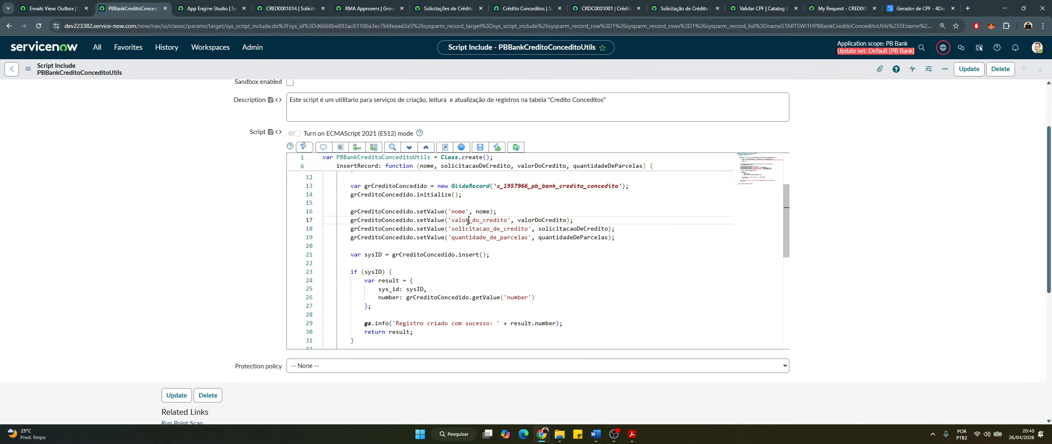
double_click(468, 220)
click(479, 237)
double_click(479, 237)
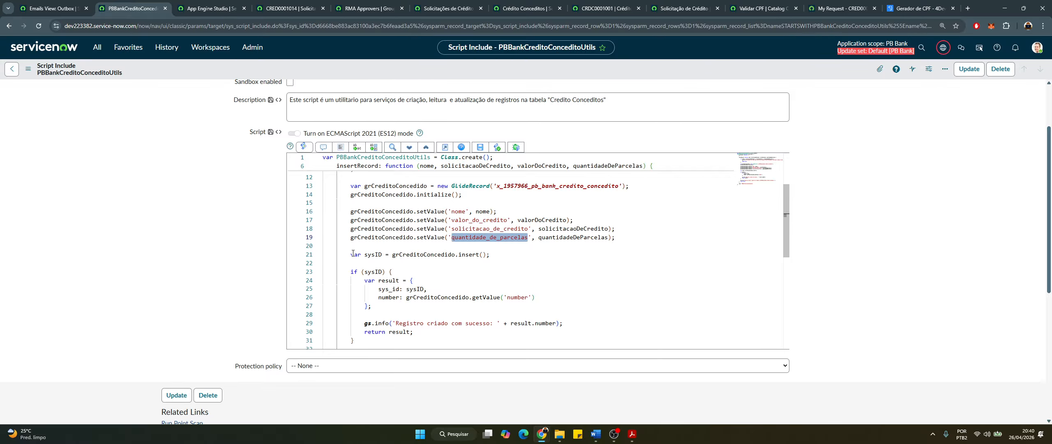
double_click(378, 254)
double_click(443, 256)
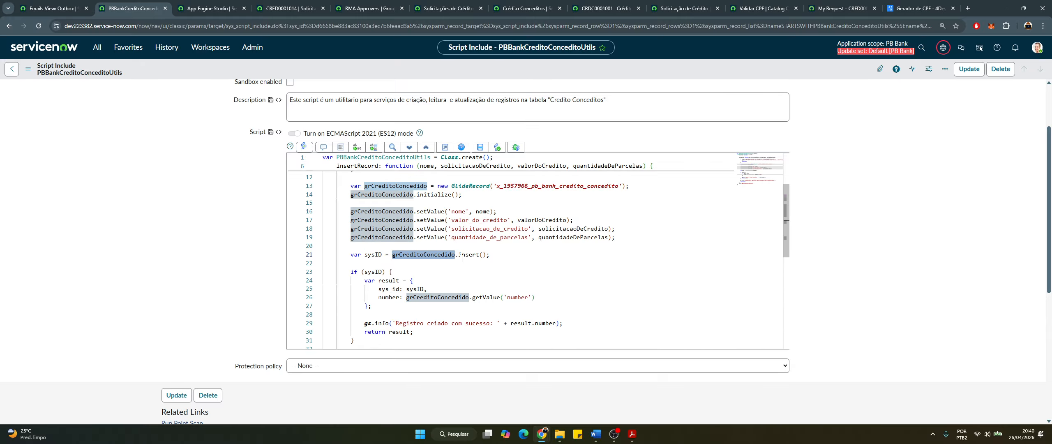
double_click(468, 254)
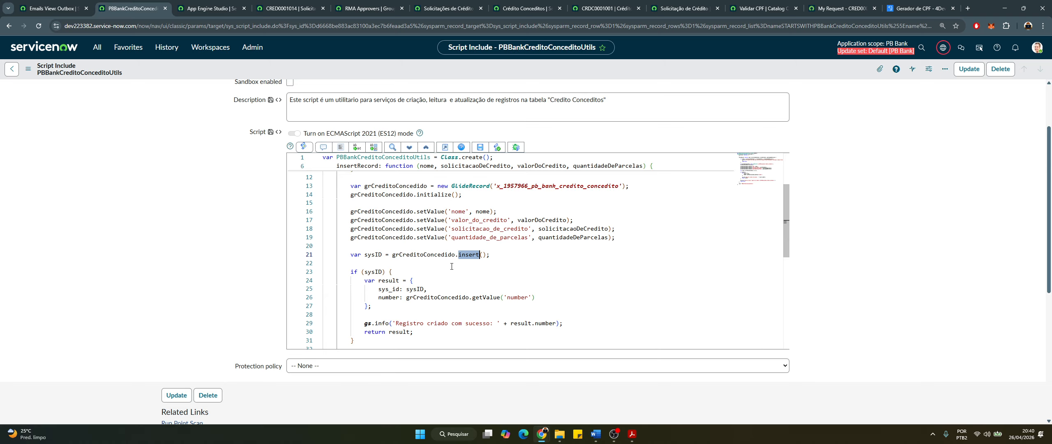
double_click(381, 255)
scroll(414, 266, down, 1)
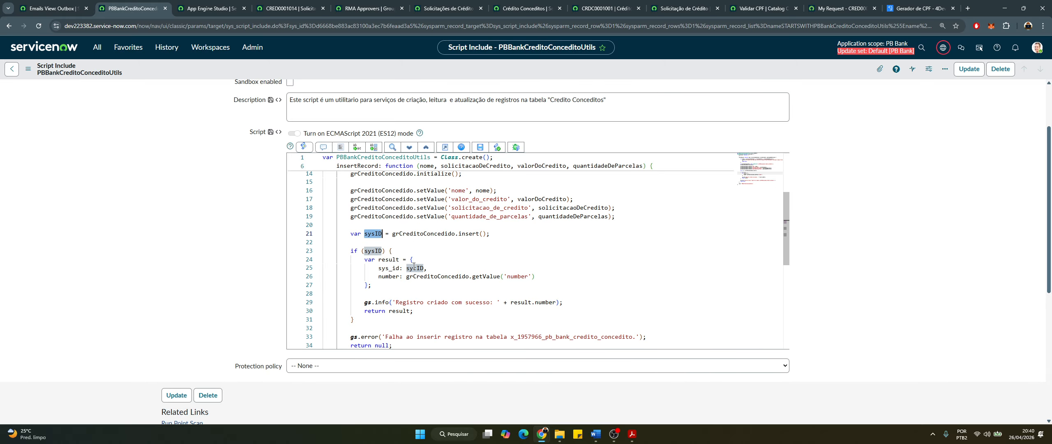
double_click(380, 251)
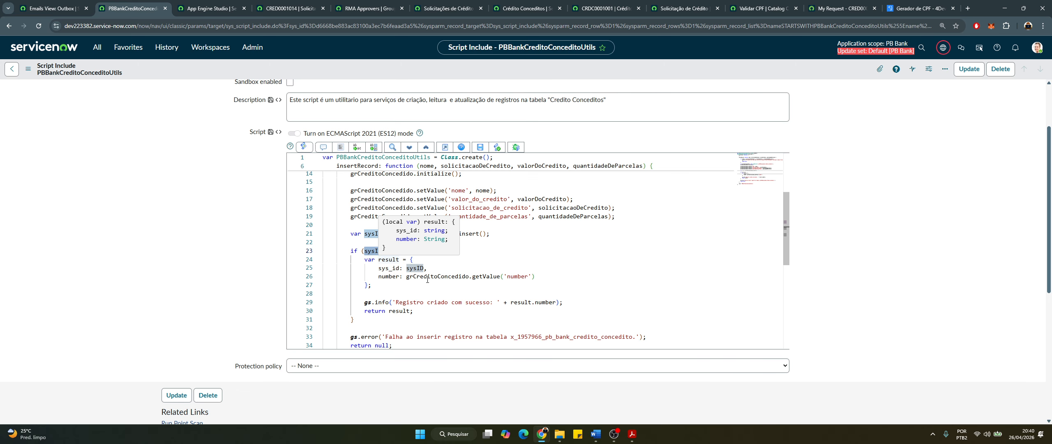
drag(372, 285, 358, 260)
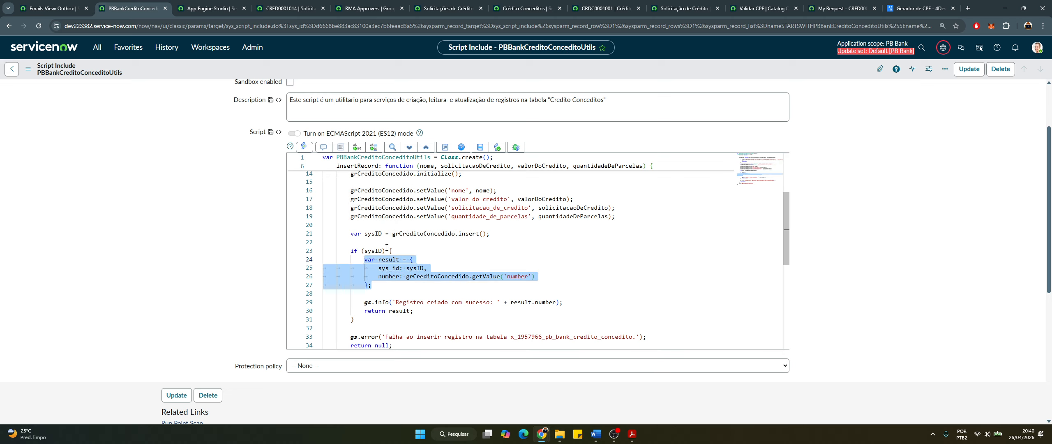
scroll(371, 280, down, 2)
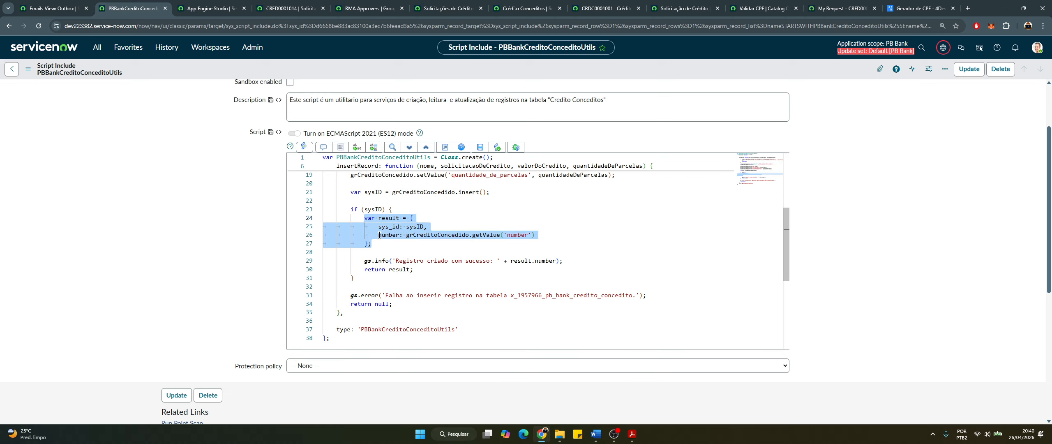
drag(372, 244, 345, 222)
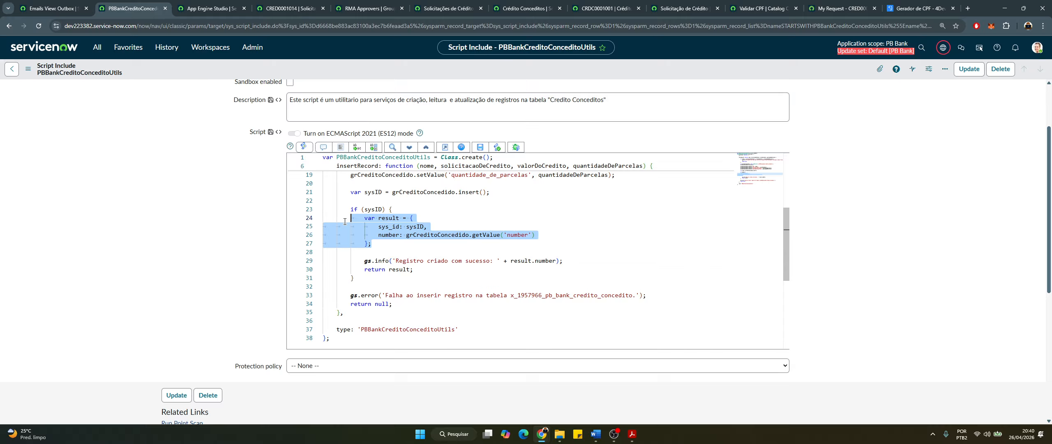
double_click(395, 219)
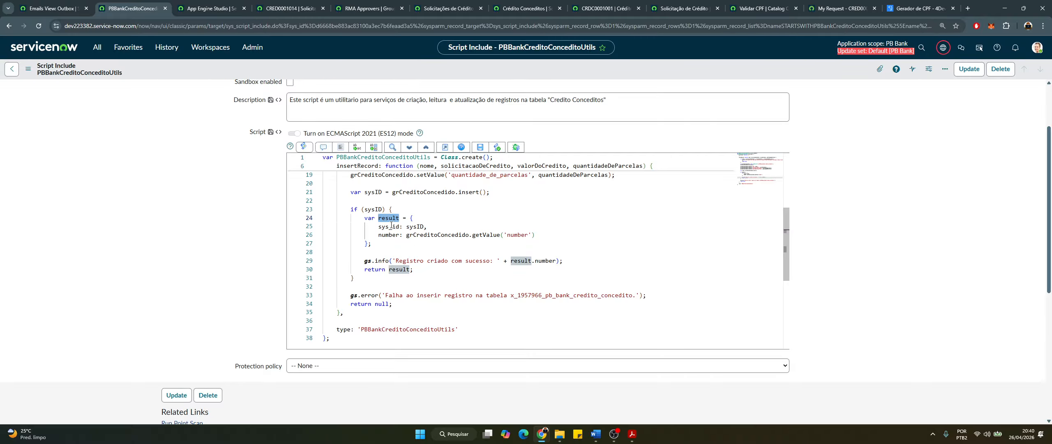
click(389, 227)
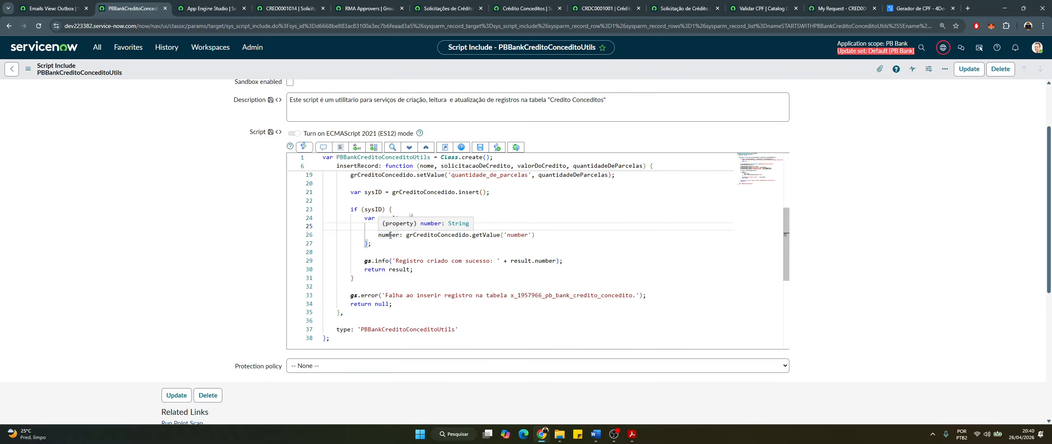
click(390, 235)
double_click(388, 227)
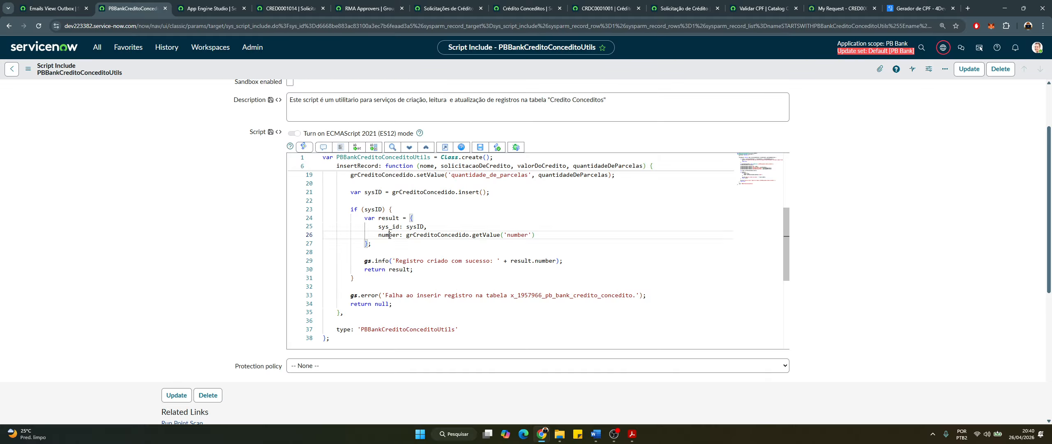
double_click(388, 235)
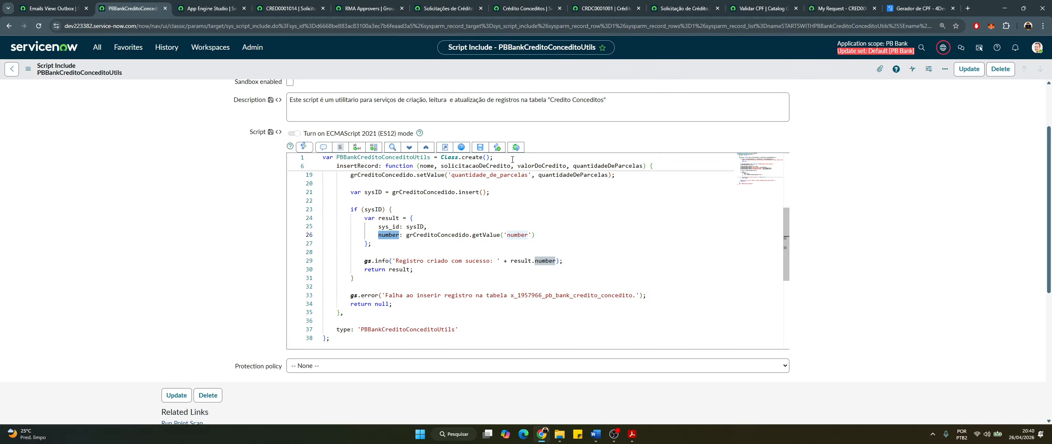
click(284, 8)
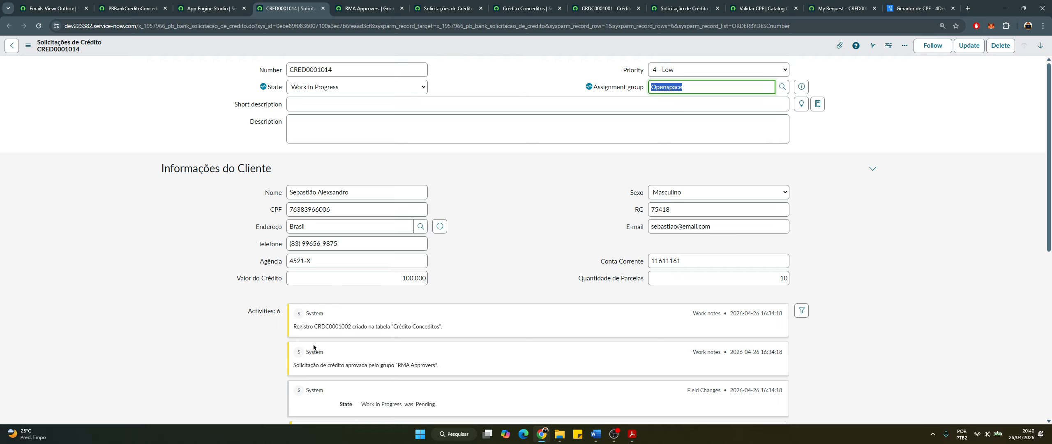
scroll(330, 325, down, 2)
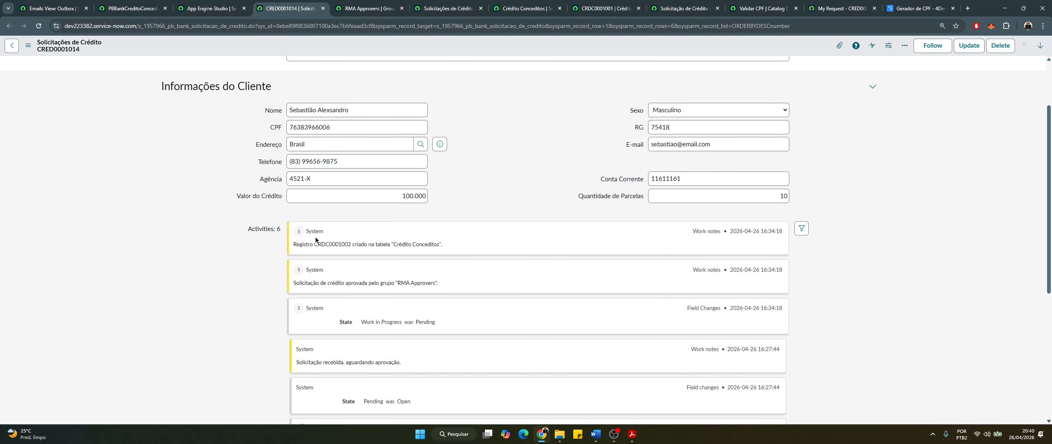
drag(315, 244, 345, 248)
click(525, 9)
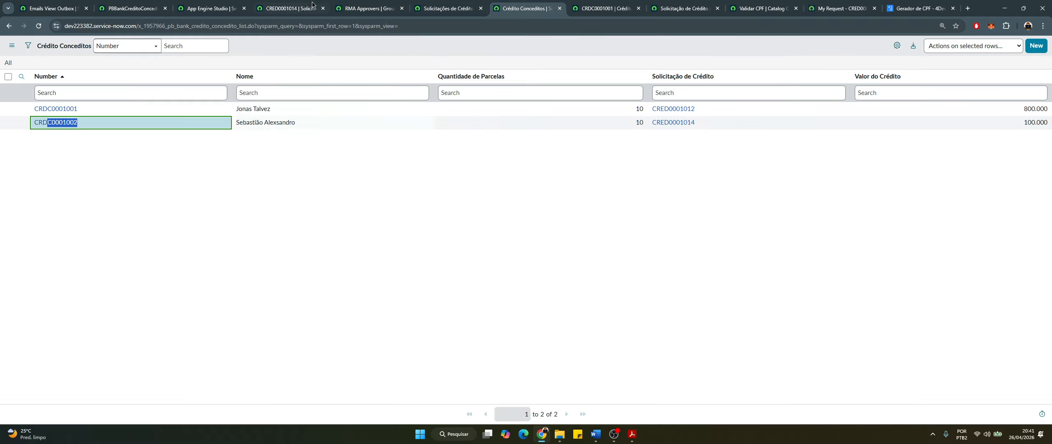
click(212, 9)
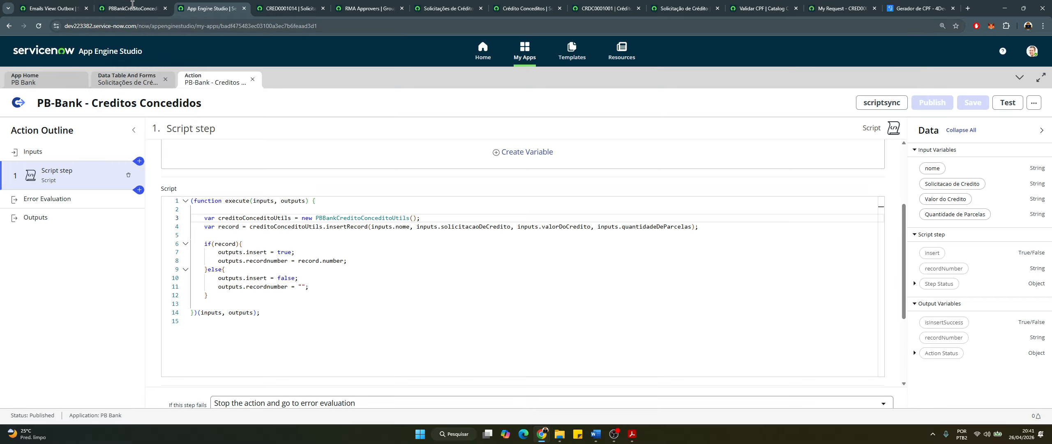
click(132, 5)
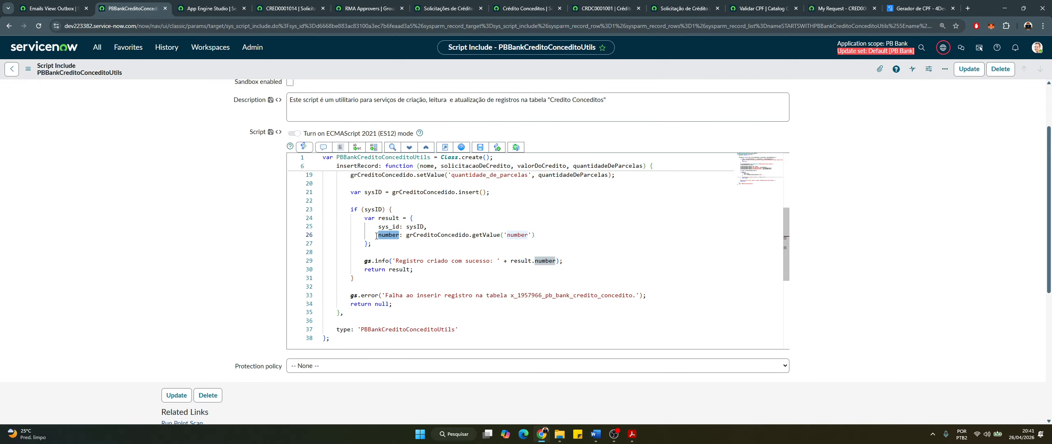
Trace insertRecord's info log, result and sysID variables, and the line returning the created record
double_click(406, 261)
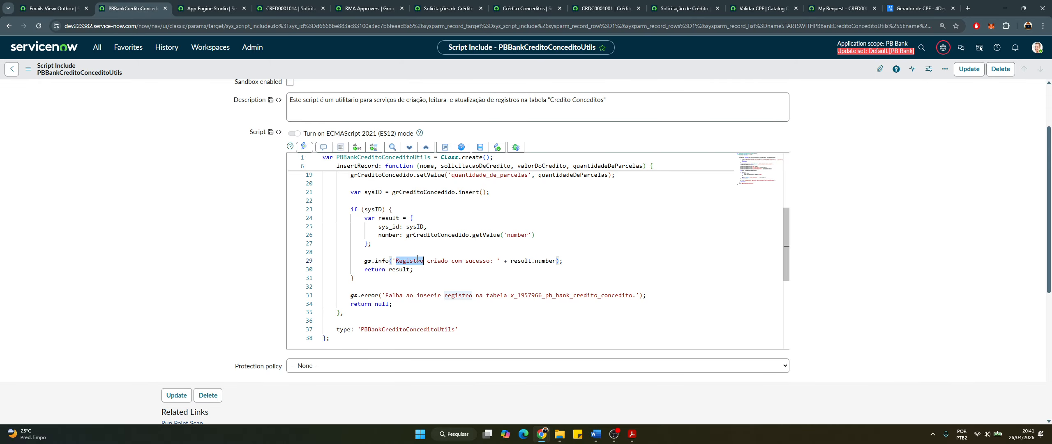
double_click(383, 261)
double_click(544, 261)
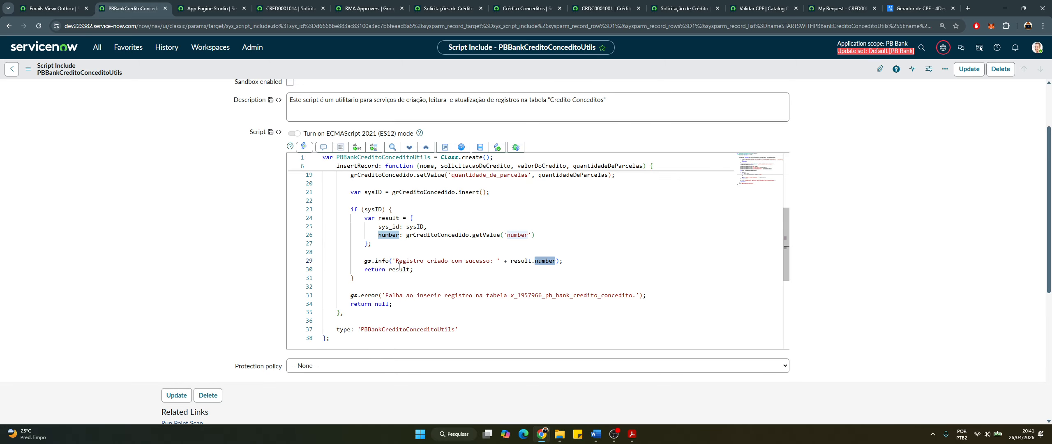
drag(422, 267, 386, 270)
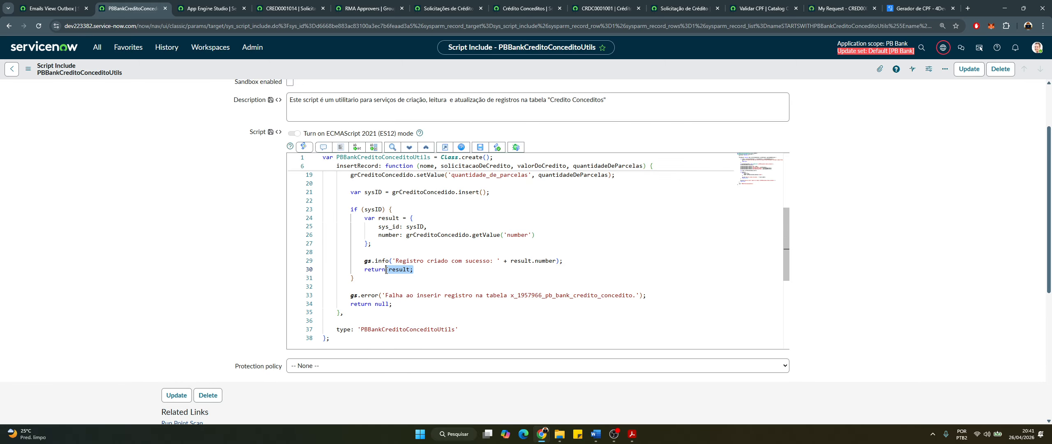
double_click(385, 217)
scroll(438, 294, down, 2)
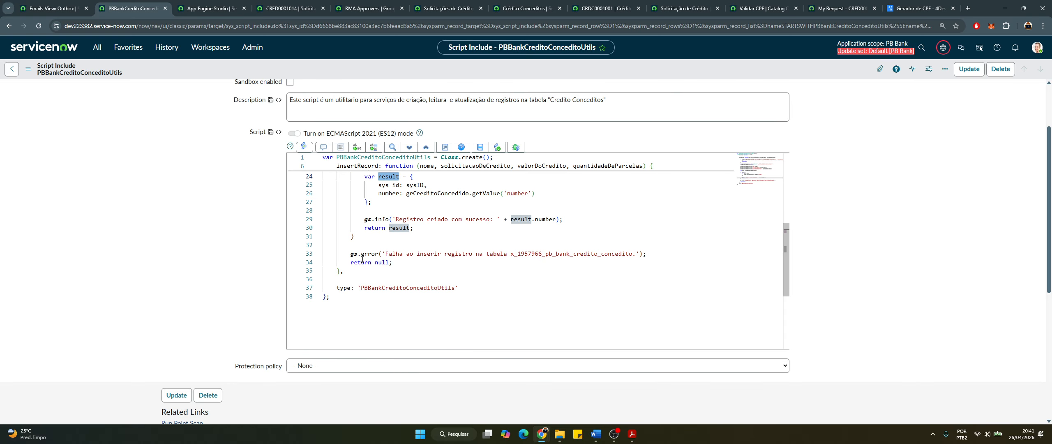
scroll(366, 233, up, 2)
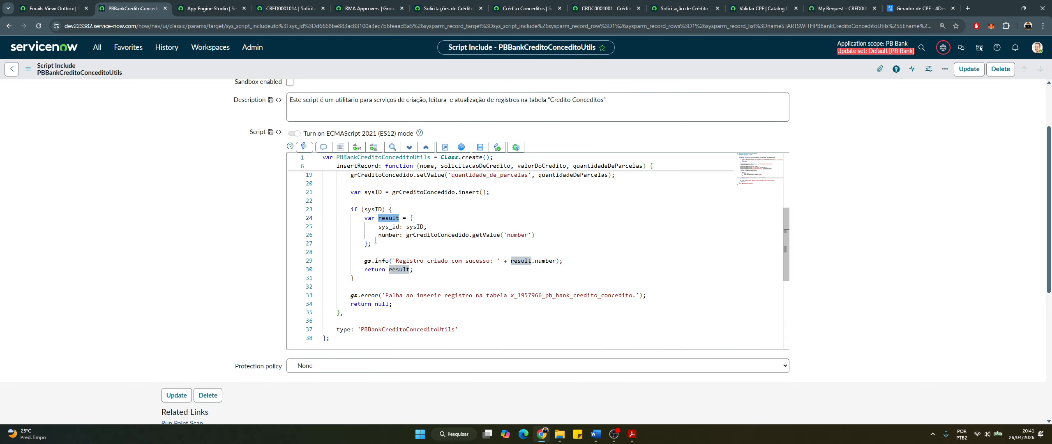
double_click(373, 209)
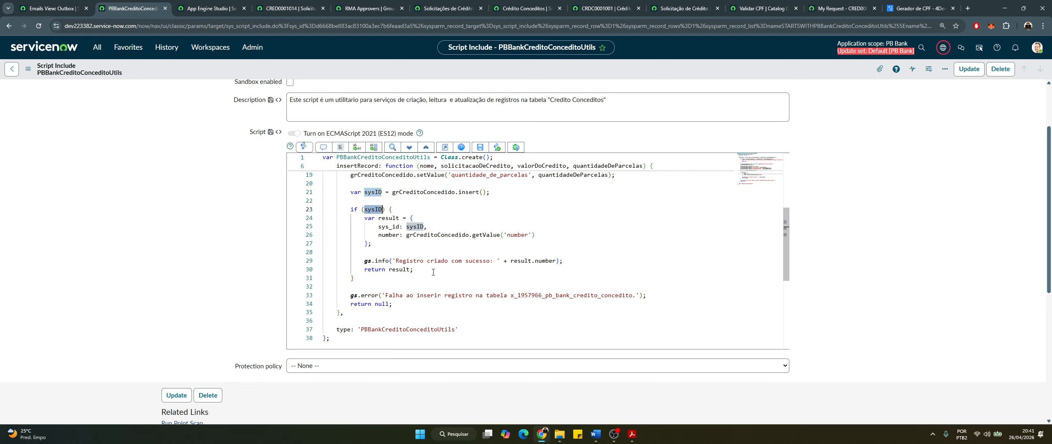
drag(433, 272, 360, 268)
Review the insertion-failure error message and null return, then switch to the action's Script step
scroll(384, 301, down, 1)
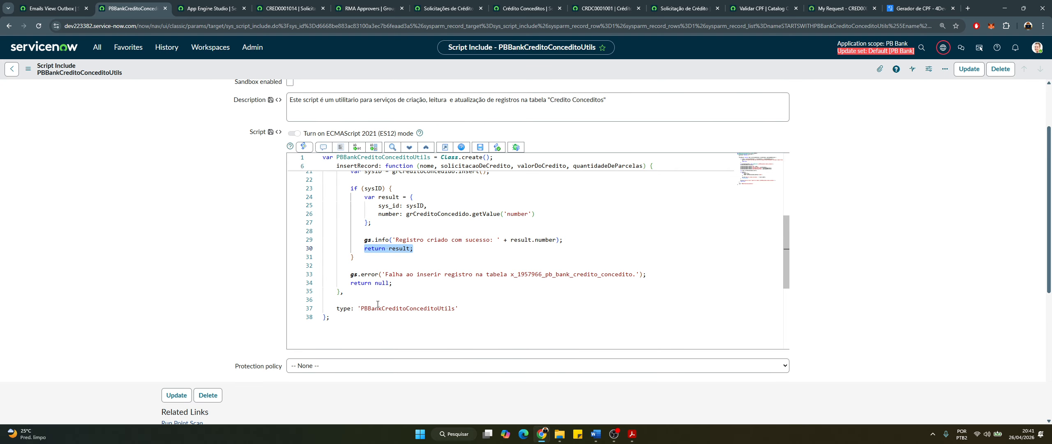
drag(406, 286, 352, 274)
click(454, 281)
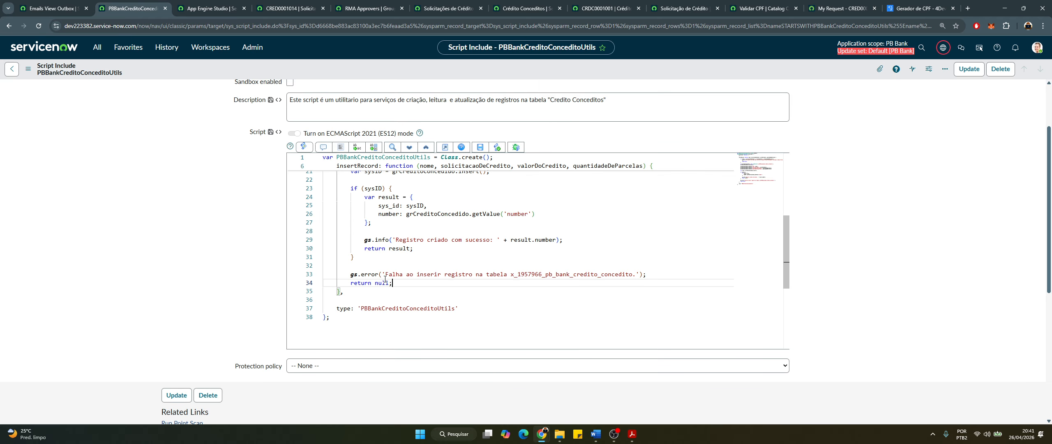
drag(385, 275, 622, 274)
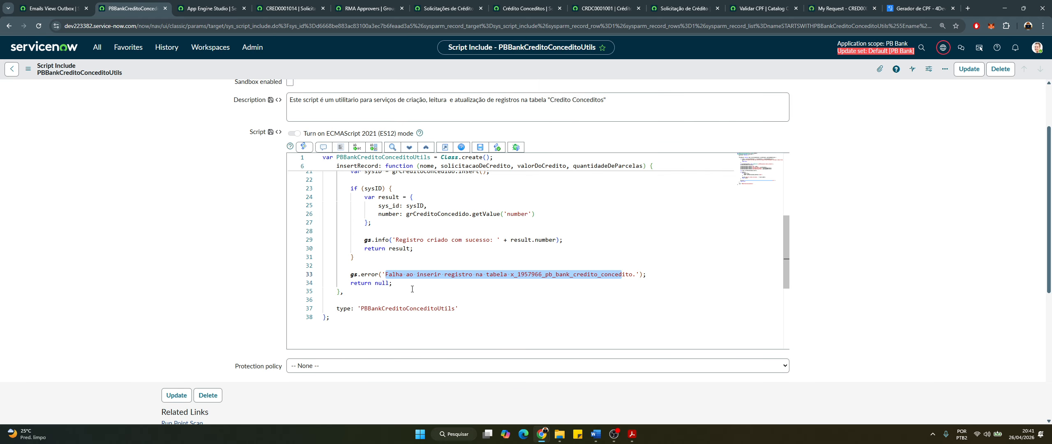
double_click(382, 282)
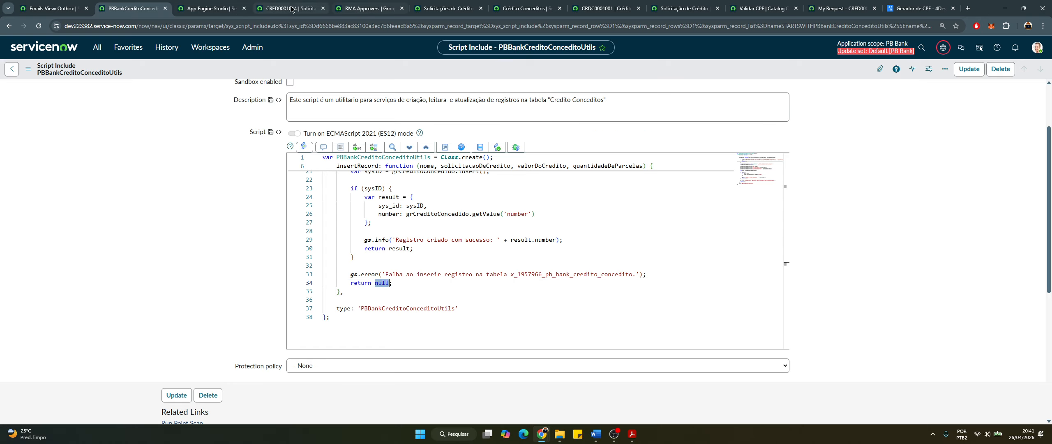
click(209, 12)
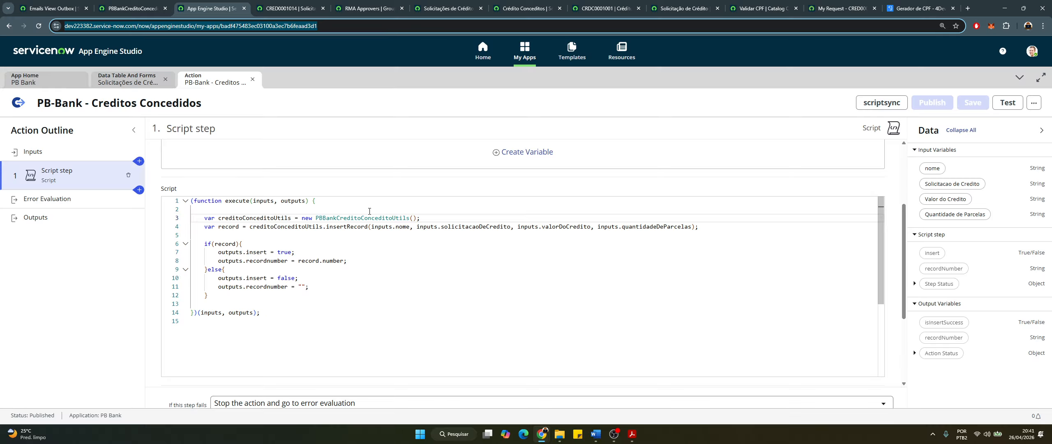
double_click(364, 217)
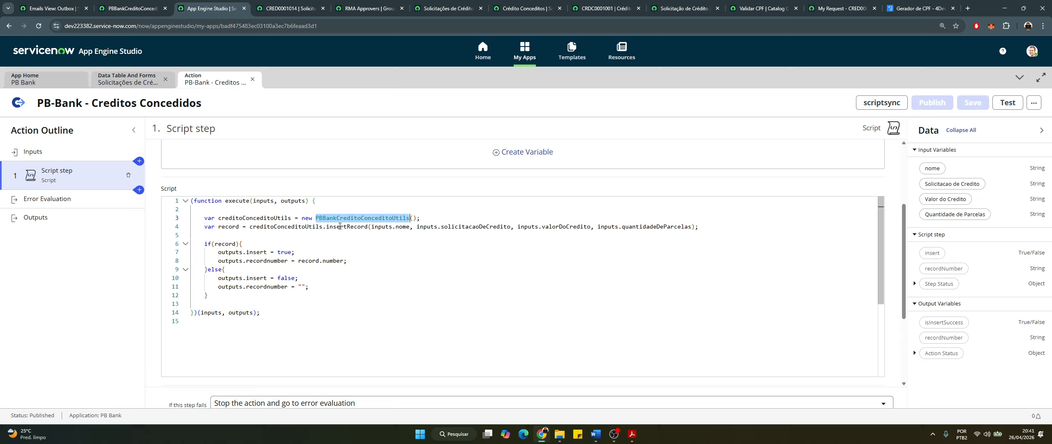
double_click(304, 226)
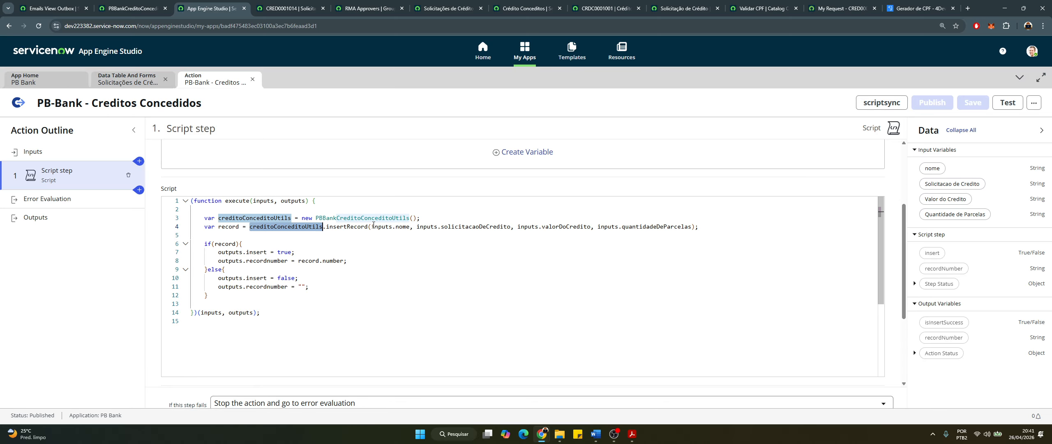
double_click(349, 227)
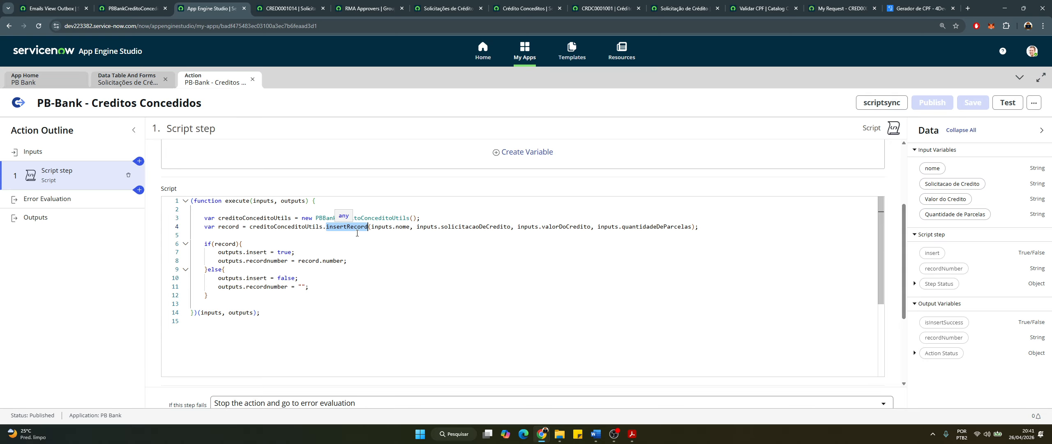
double_click(382, 226)
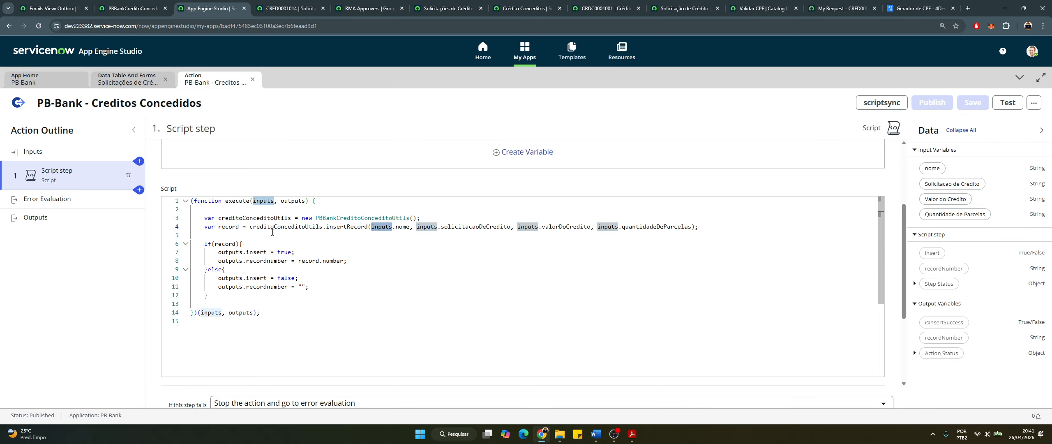
double_click(272, 227)
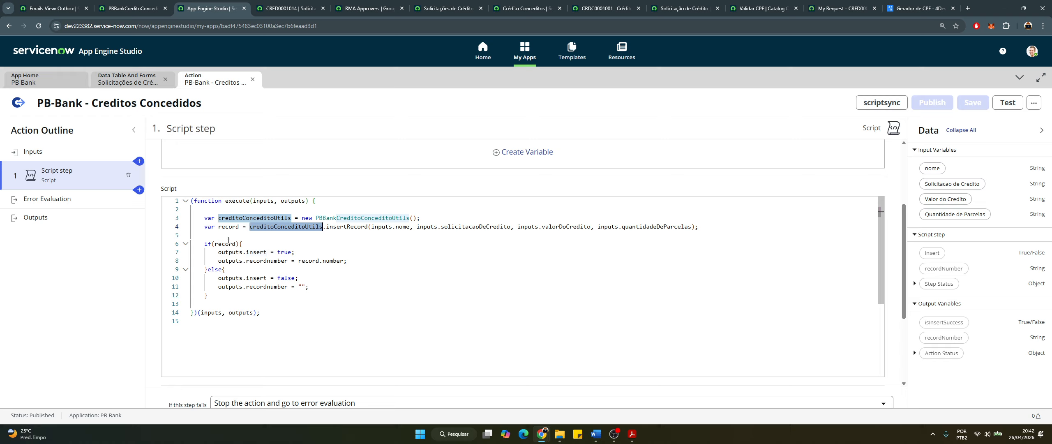
double_click(227, 227)
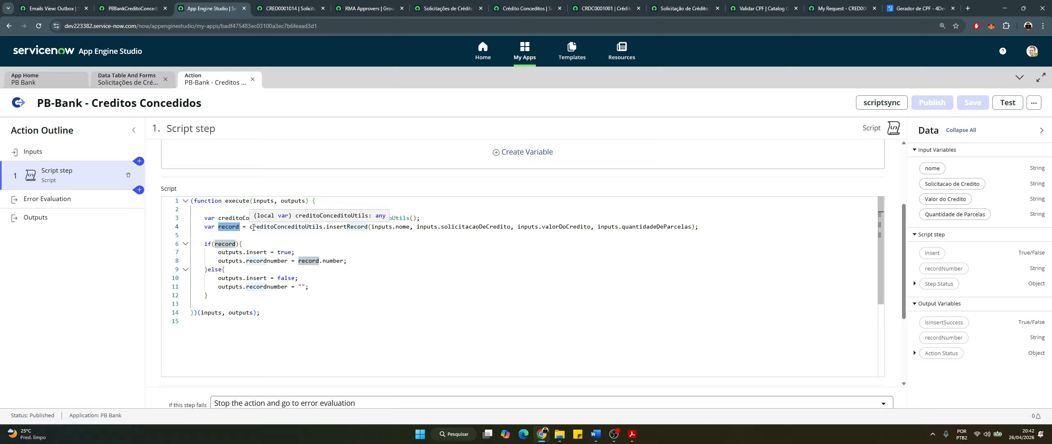
double_click(214, 245)
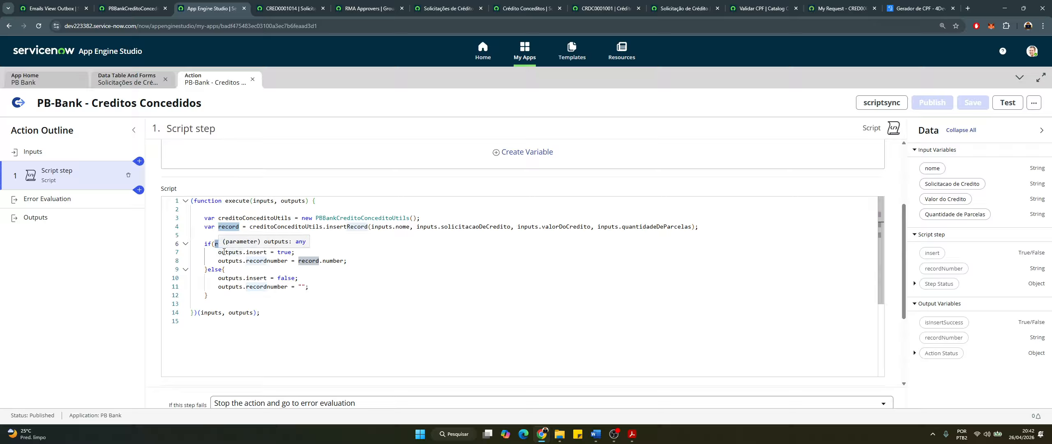
click(271, 265)
double_click(324, 261)
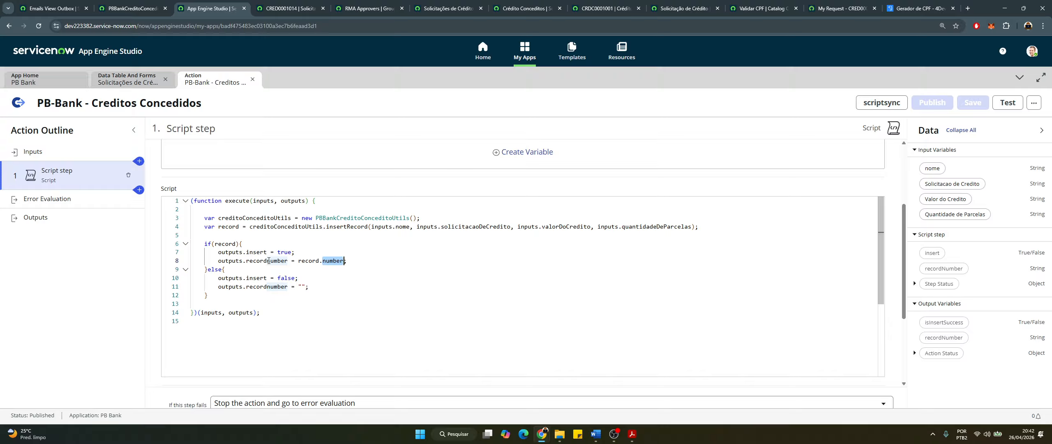
drag(304, 250, 271, 250)
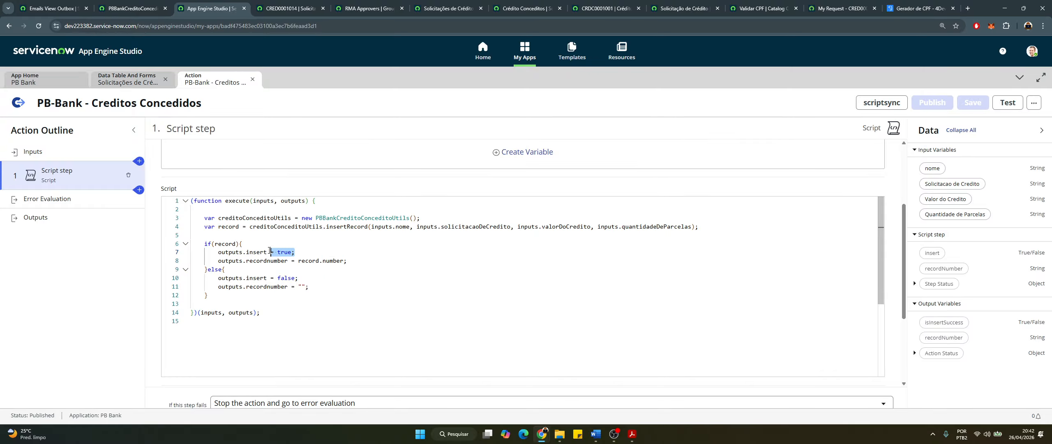
double_click(260, 252)
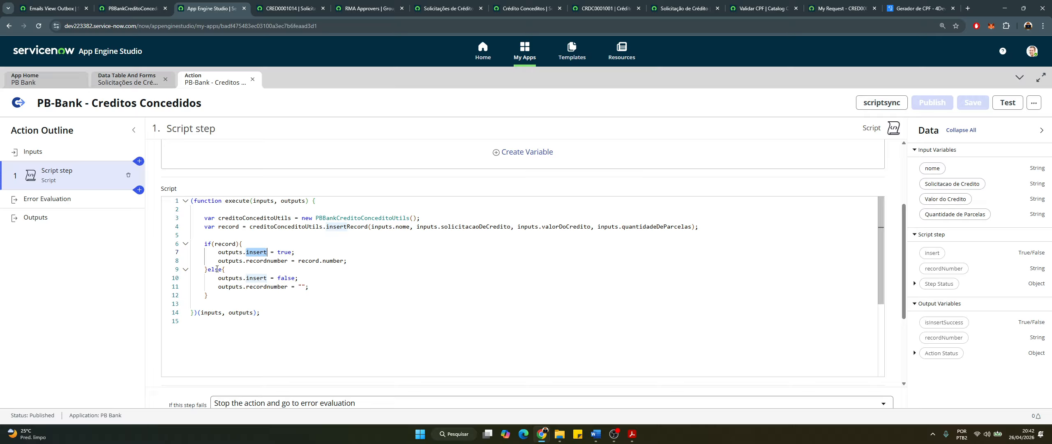
double_click(213, 270)
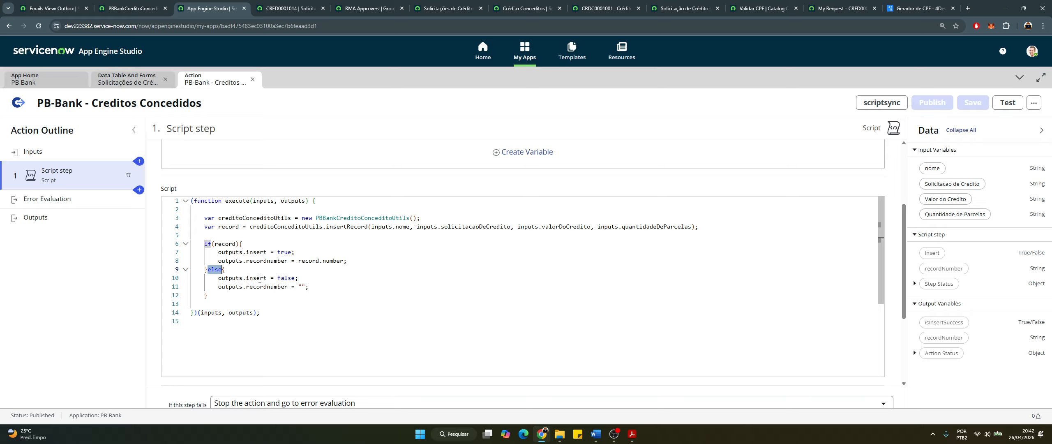
double_click(259, 279)
double_click(286, 278)
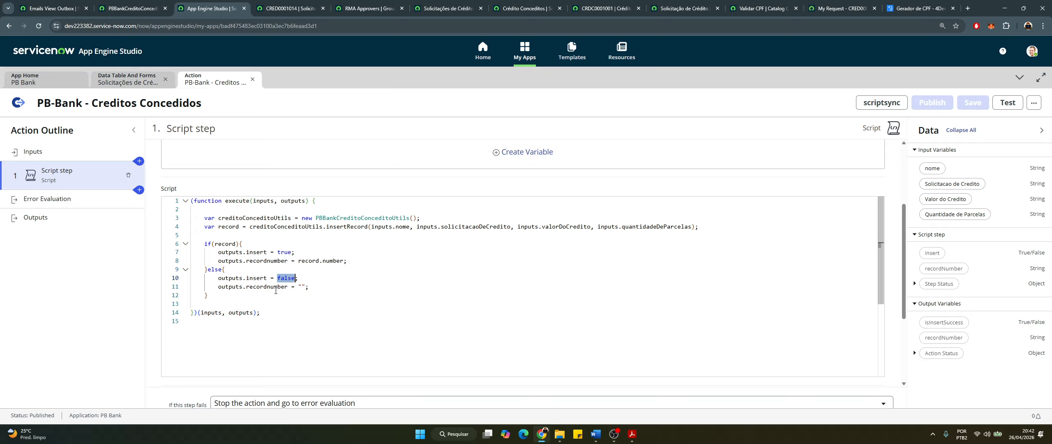
double_click(283, 287)
click(301, 288)
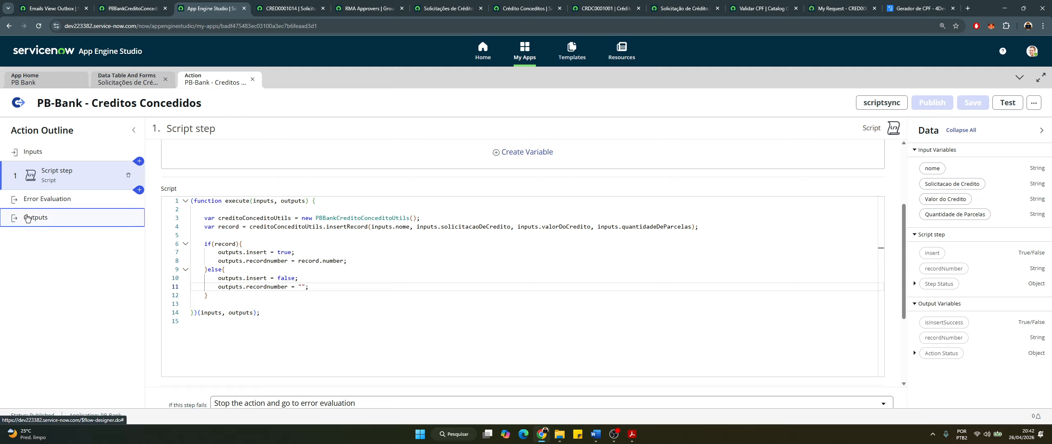
Compare the action's Outputs mapping with the Script step's output variables, then return to the Solicitação de Crédito flow
click(37, 217)
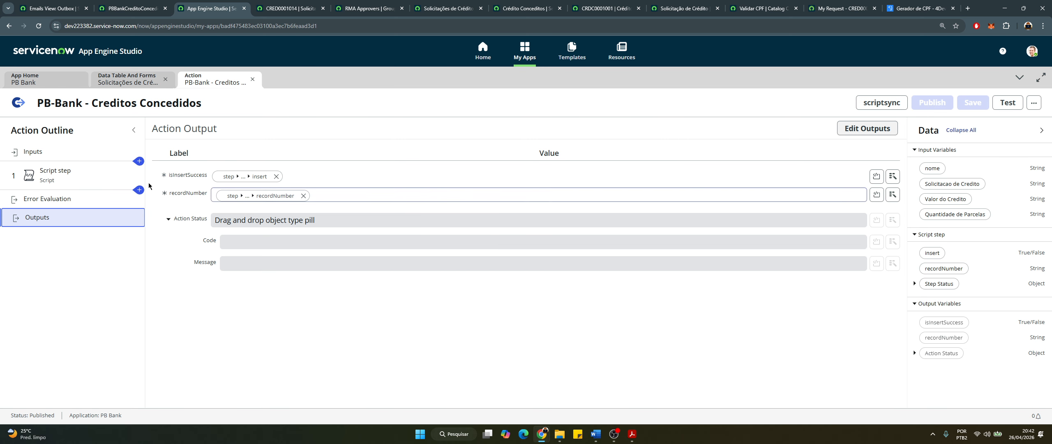
click(45, 178)
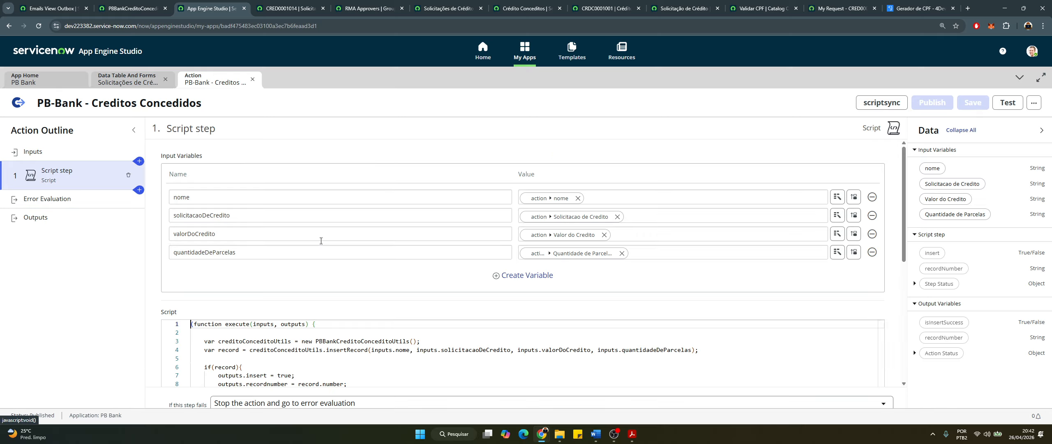
scroll(257, 300, down, 7)
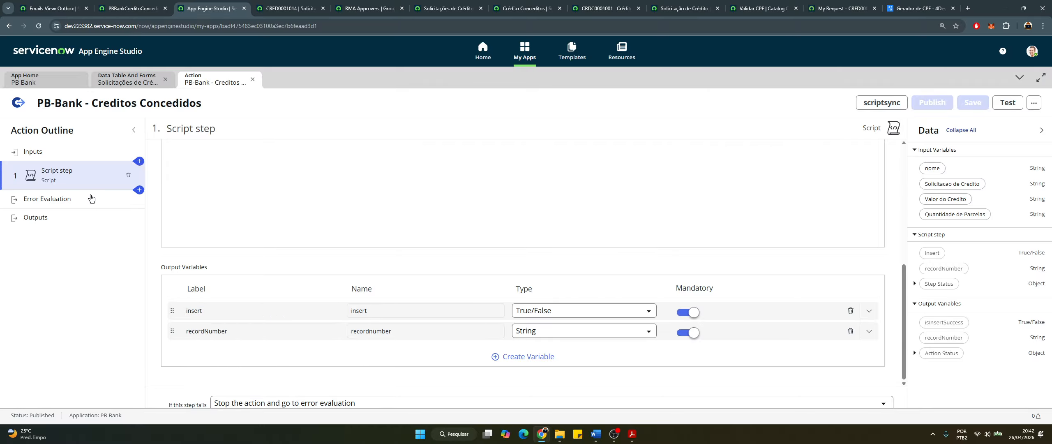
click(35, 221)
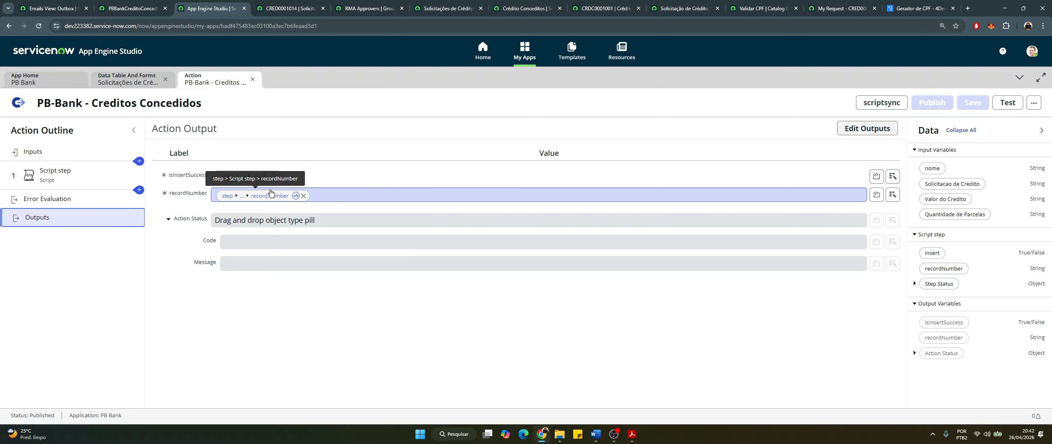
click(106, 79)
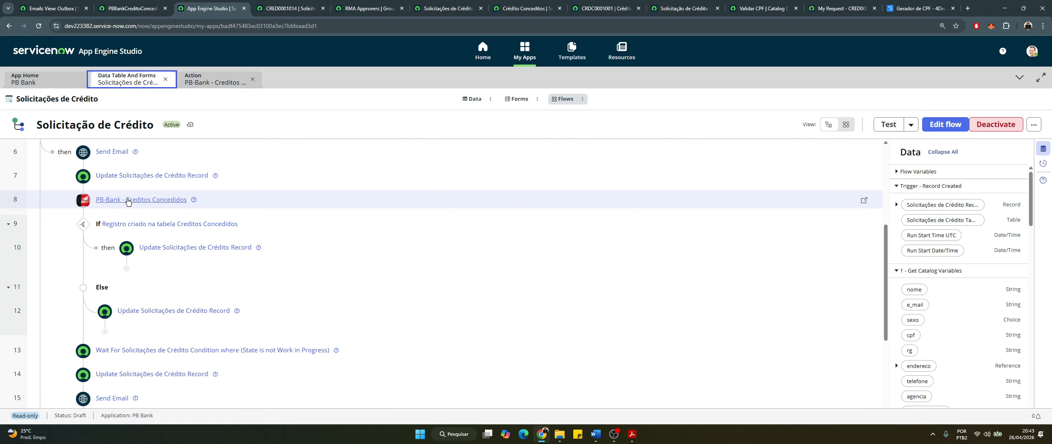
click(256, 227)
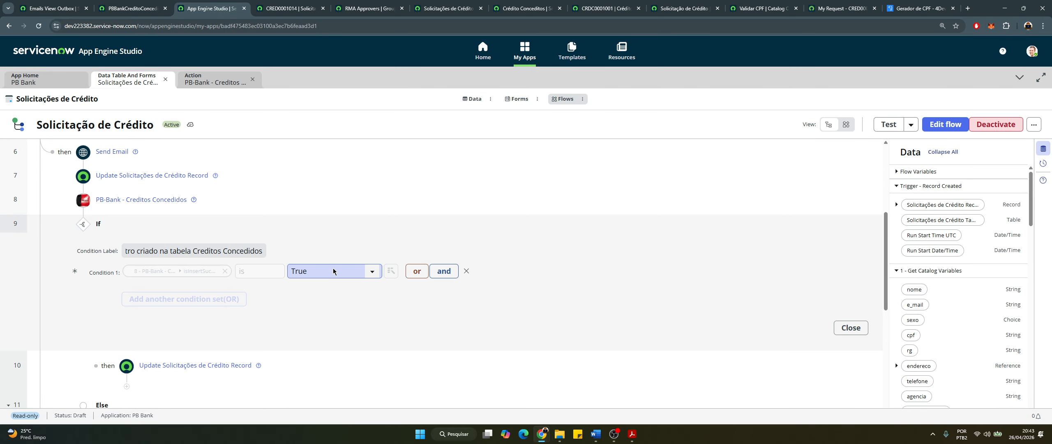
click(241, 229)
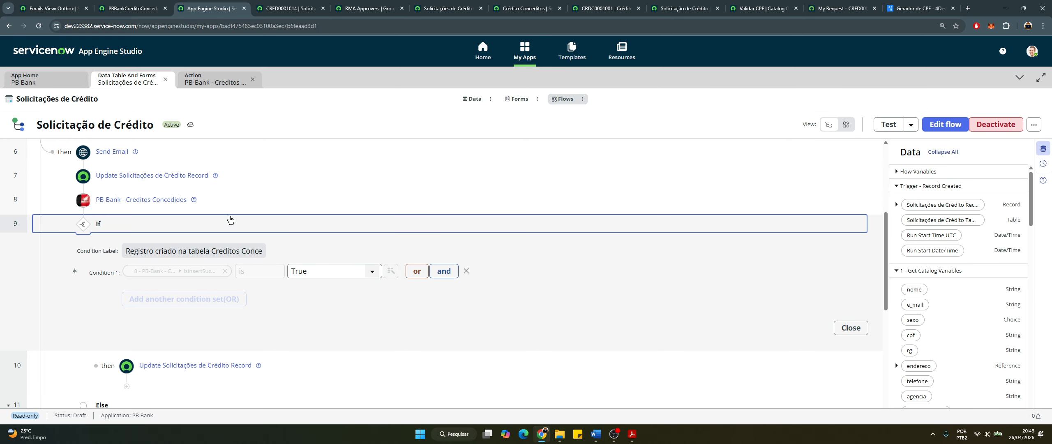
click(297, 251)
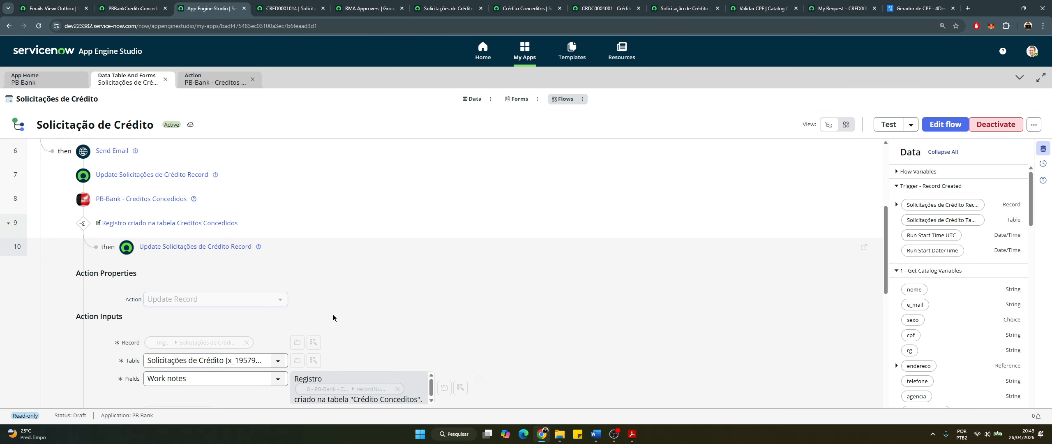
scroll(333, 314, down, 3)
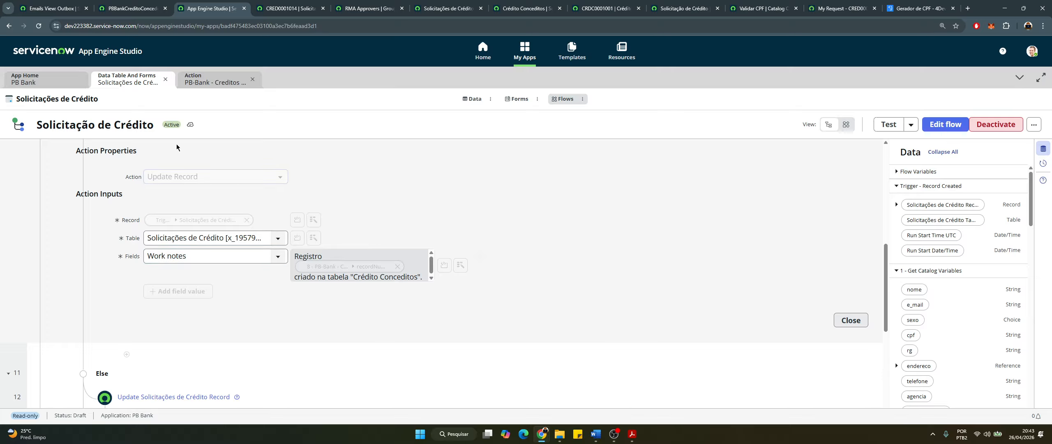
scroll(202, 198, up, 1)
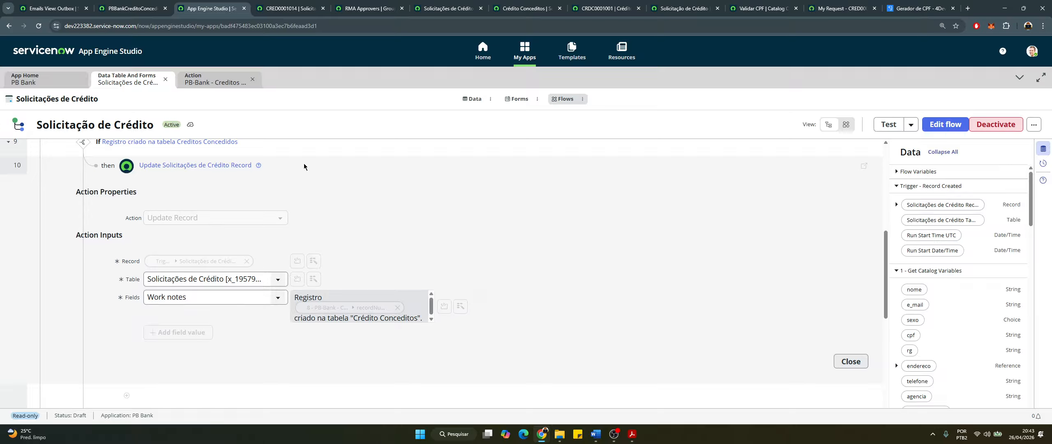
click(248, 166)
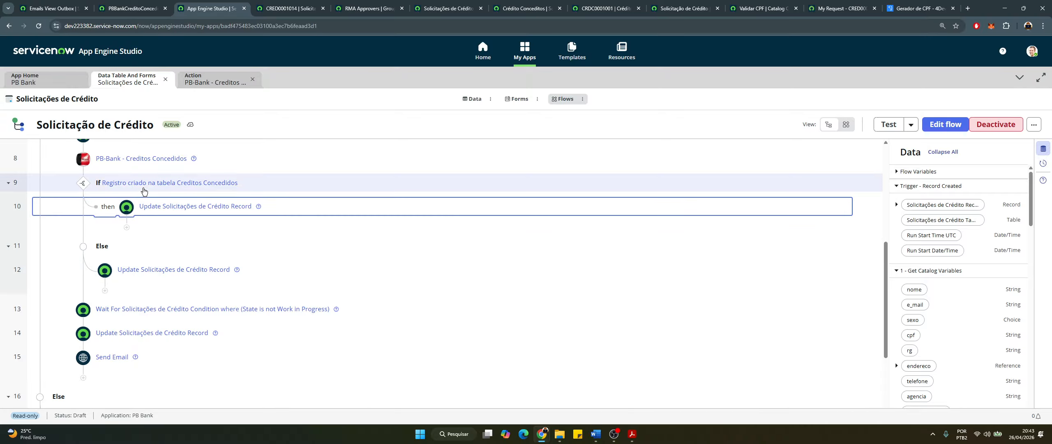
click(290, 270)
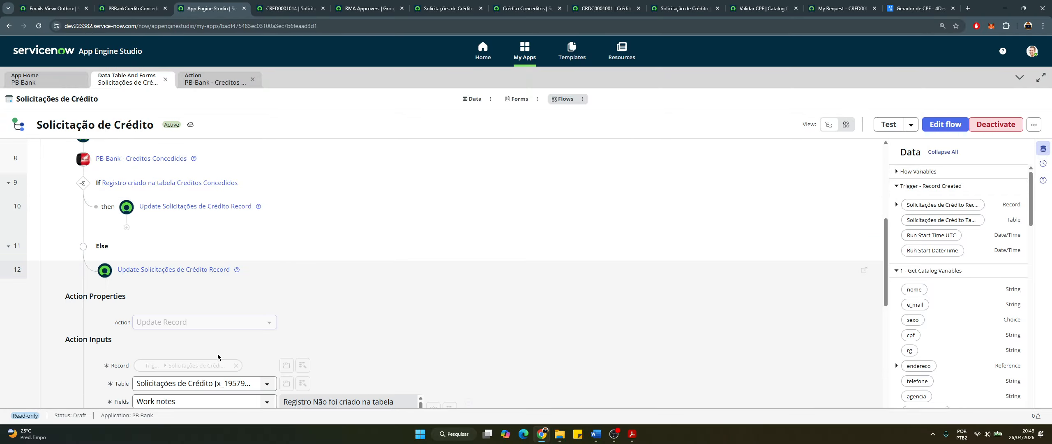
scroll(217, 353, down, 2)
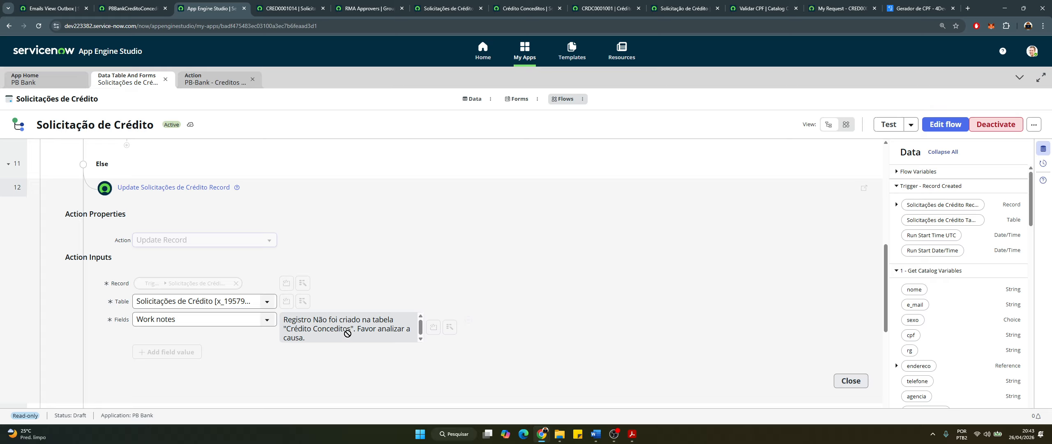
drag(324, 340, 283, 320)
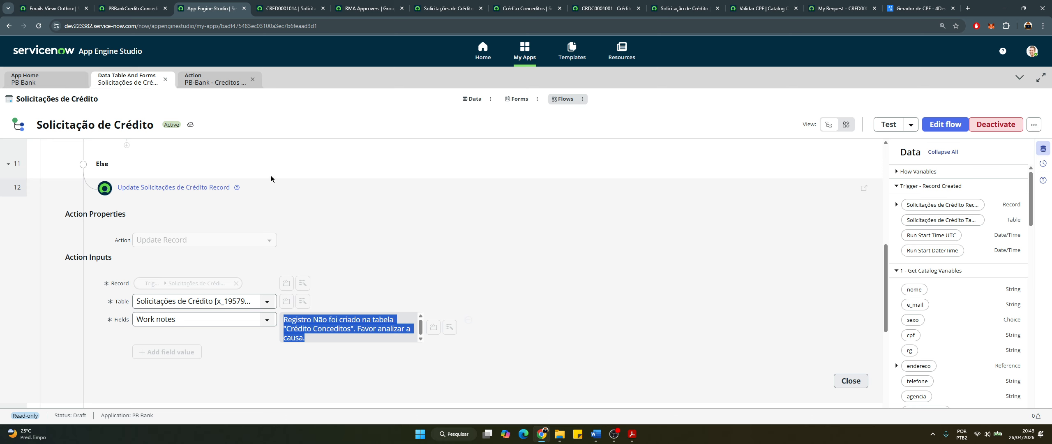
click(265, 187)
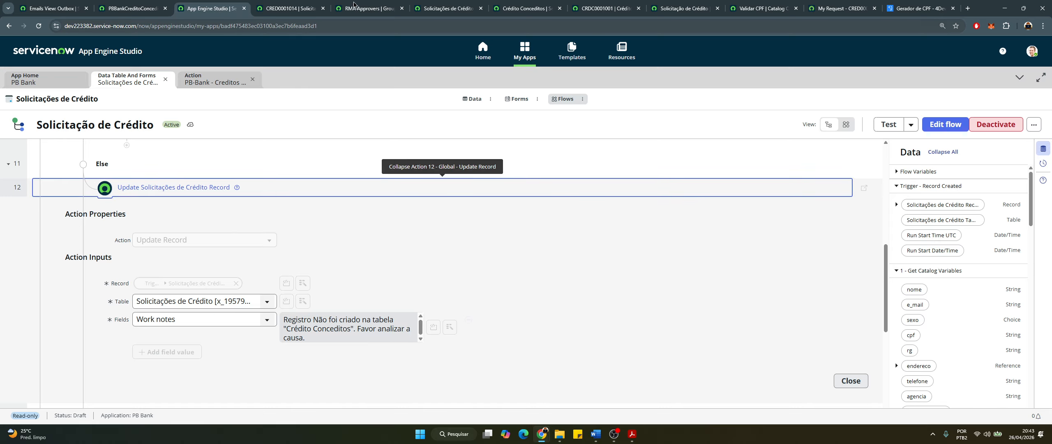
click(312, 11)
scroll(690, 152, up, 3)
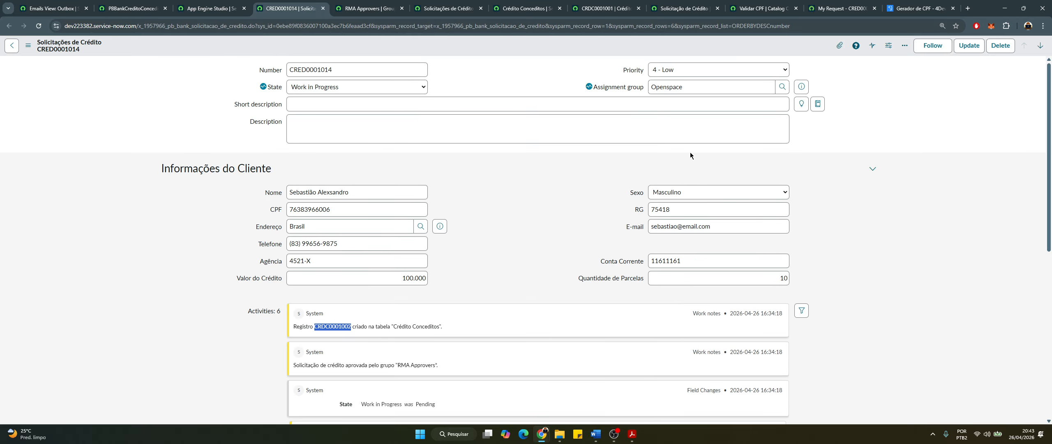
click(207, 10)
scroll(193, 237, up, 1)
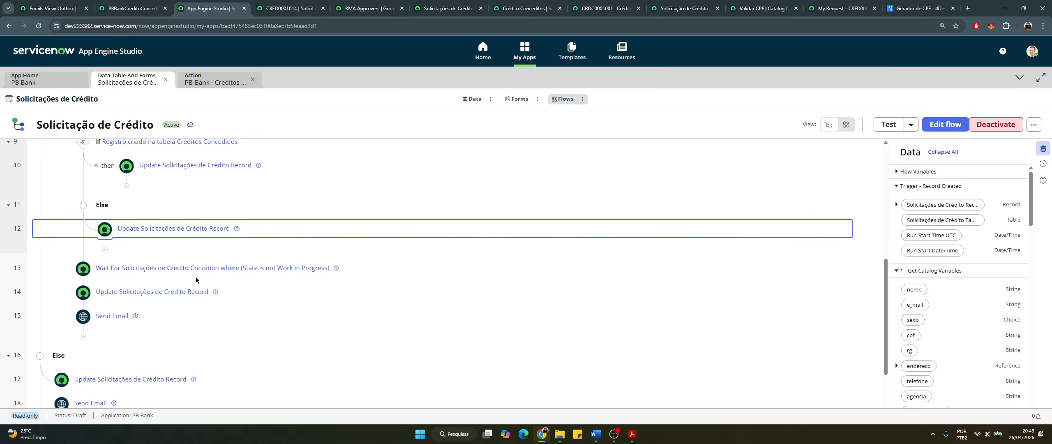
Expand and collapse wait-for-condition step 13 to review its settings
scroll(196, 276, up, 2)
scroll(105, 336, down, 2)
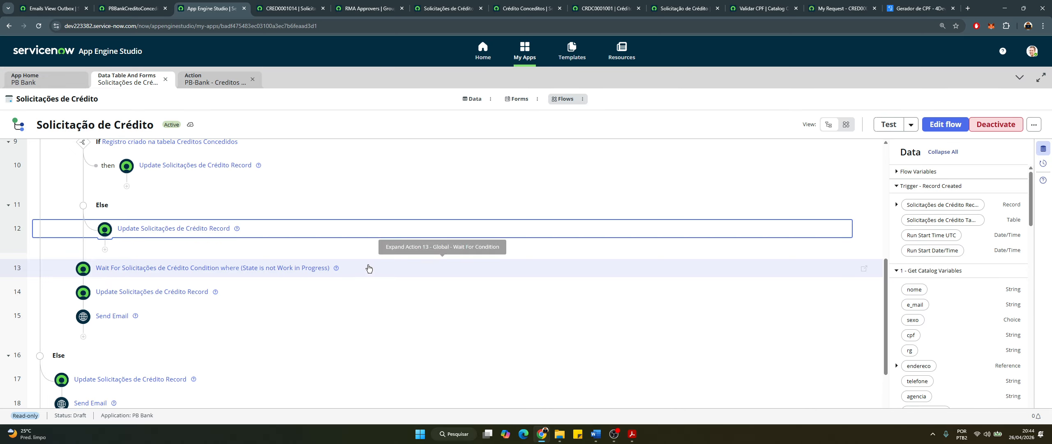
click(372, 280)
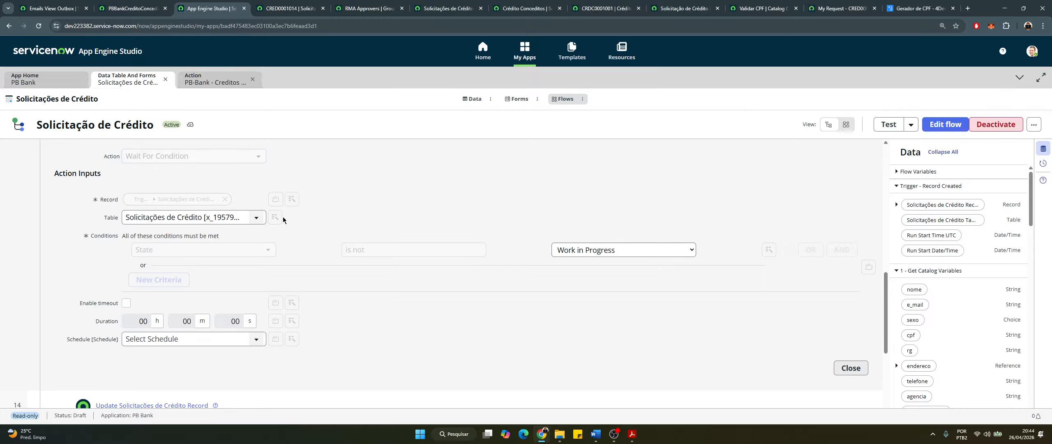
scroll(281, 210, up, 1)
click(253, 148)
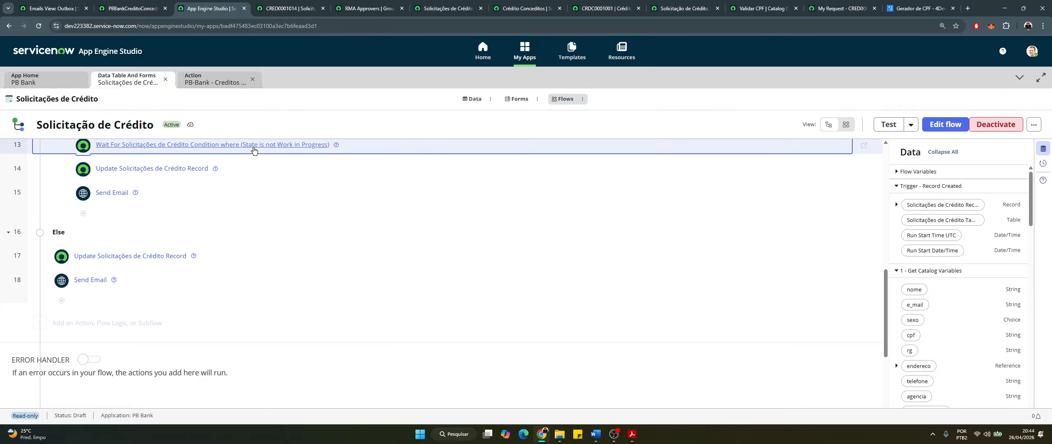
Review step 14's update writing the work note 'Solicitação de Crédito atendida.'
scroll(194, 218, up, 1)
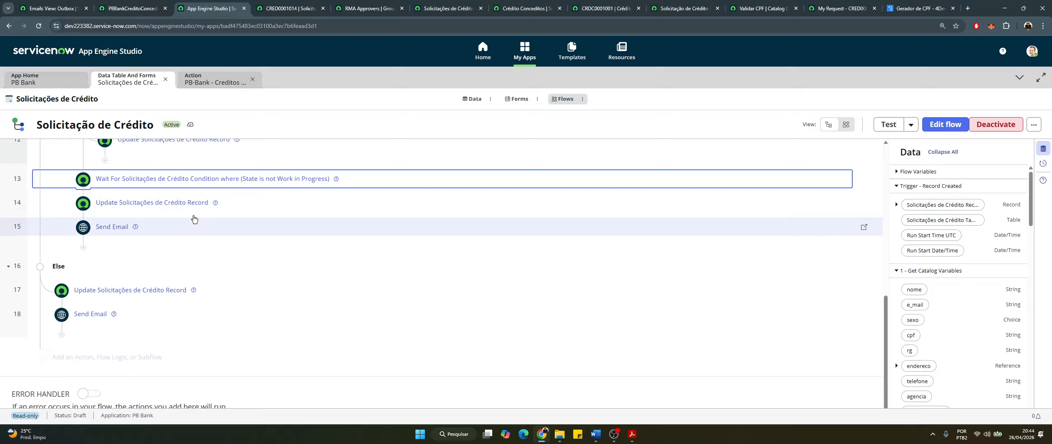
click(253, 201)
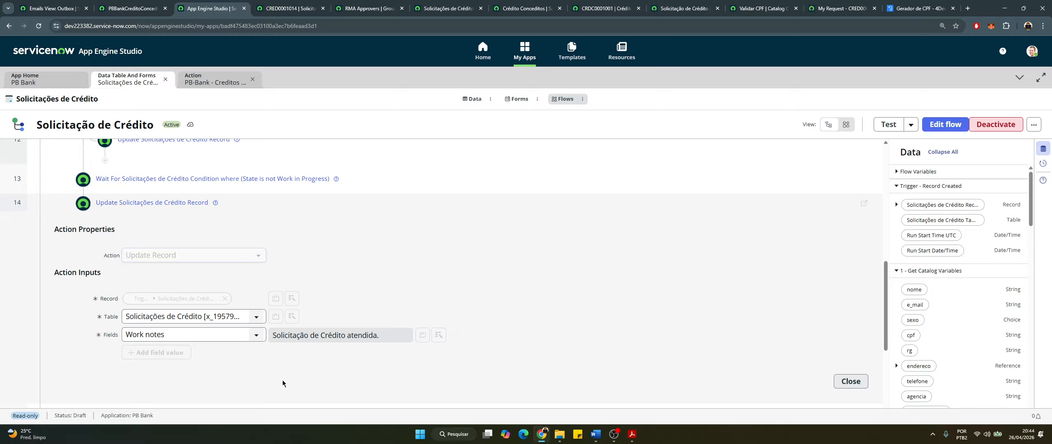
drag(392, 338, 254, 344)
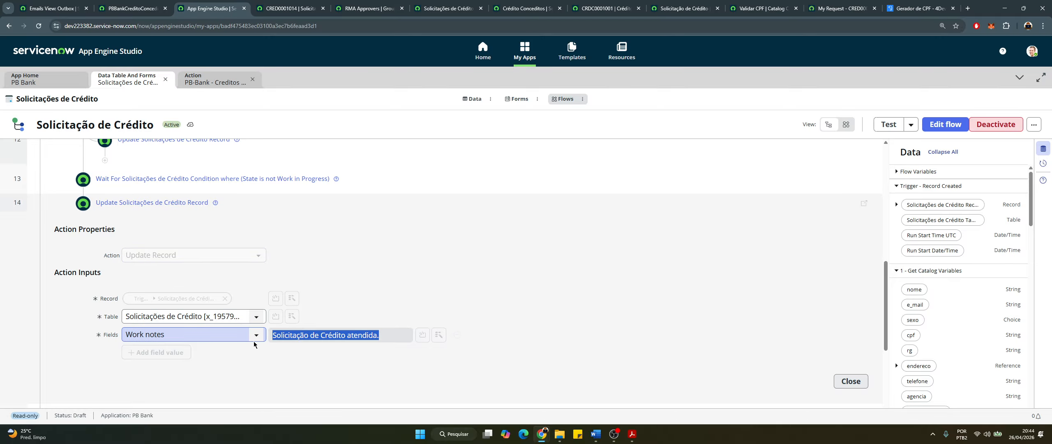
click(246, 203)
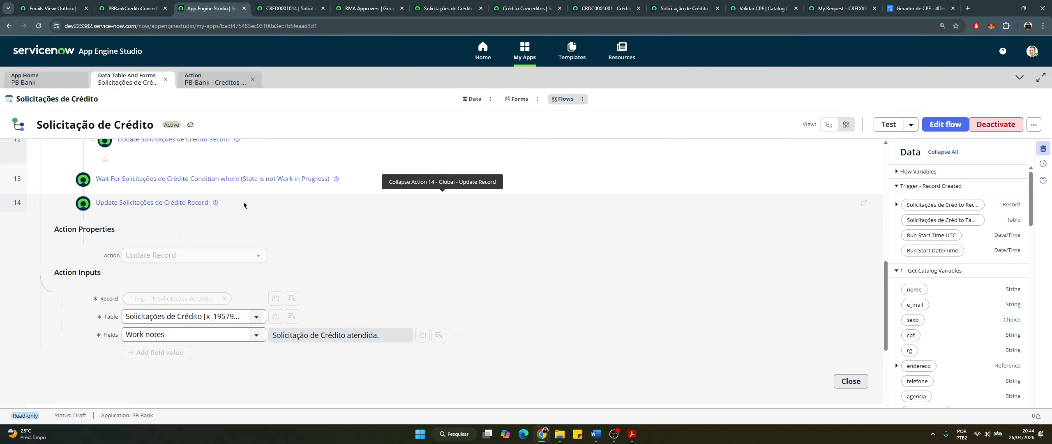
click(244, 204)
Expand step 15 Send Email, read the approval message in its body, then collapse it
click(154, 224)
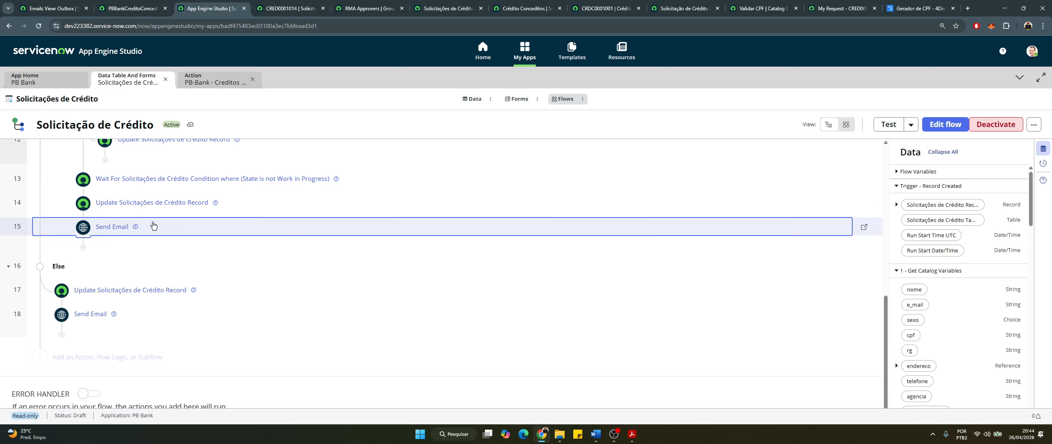
scroll(237, 378, down, 2)
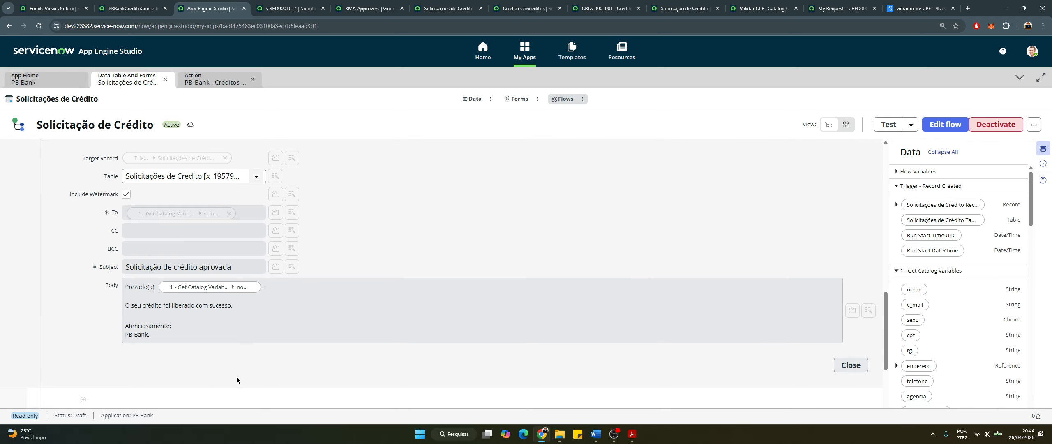
triple_click(199, 305)
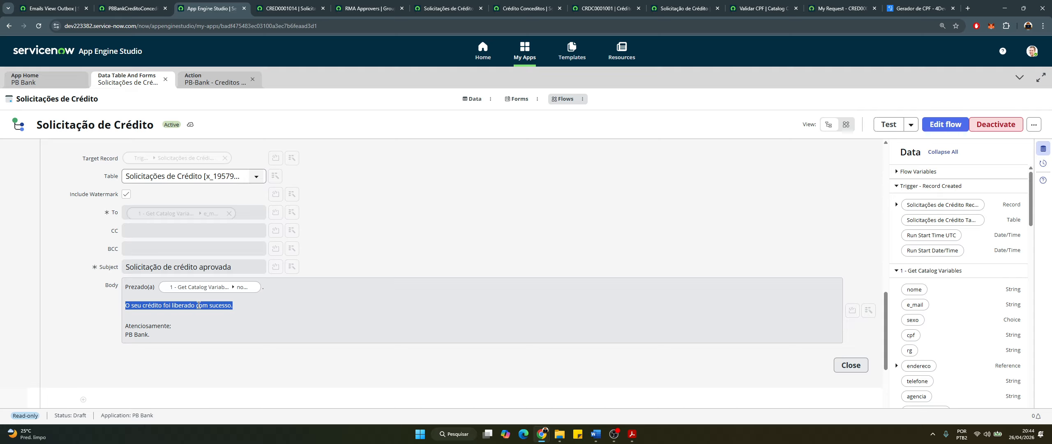
scroll(189, 279, up, 3)
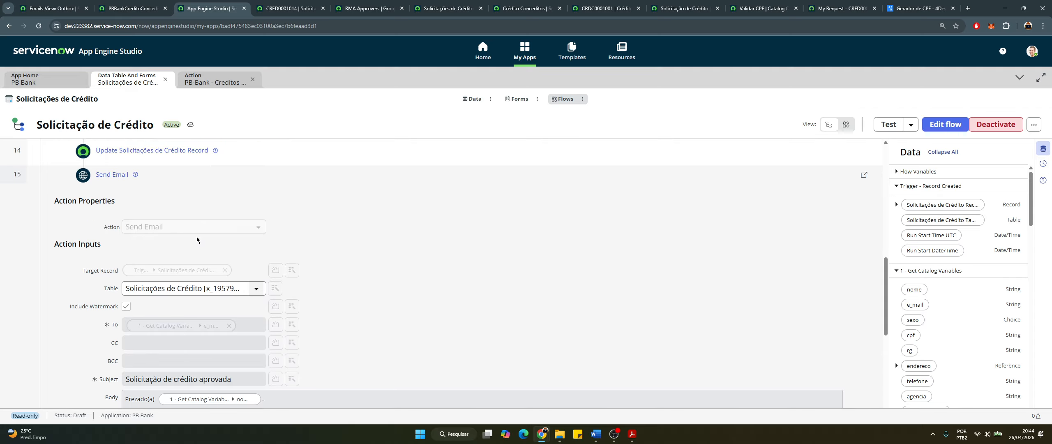
click(187, 193)
Expand Else-branch step 17 to confirm it sets State to Closed Incomplete
scroll(84, 208, up, 5)
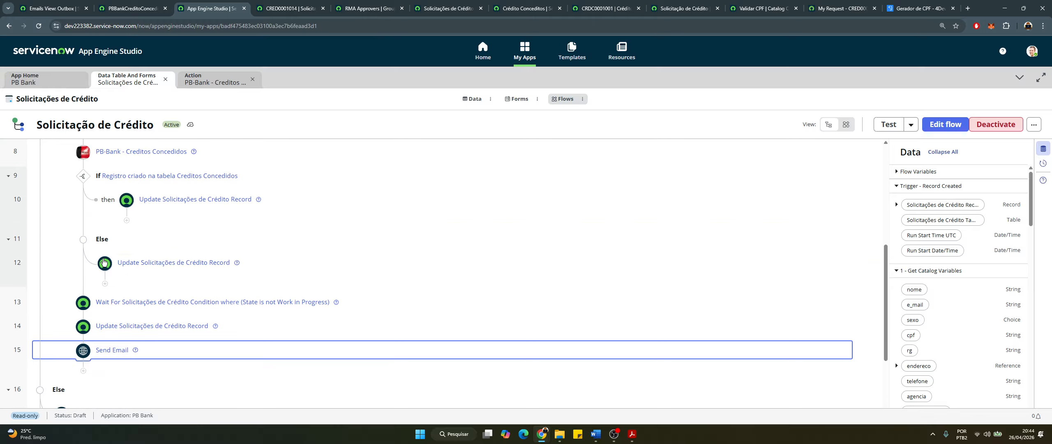
scroll(85, 209, up, 1)
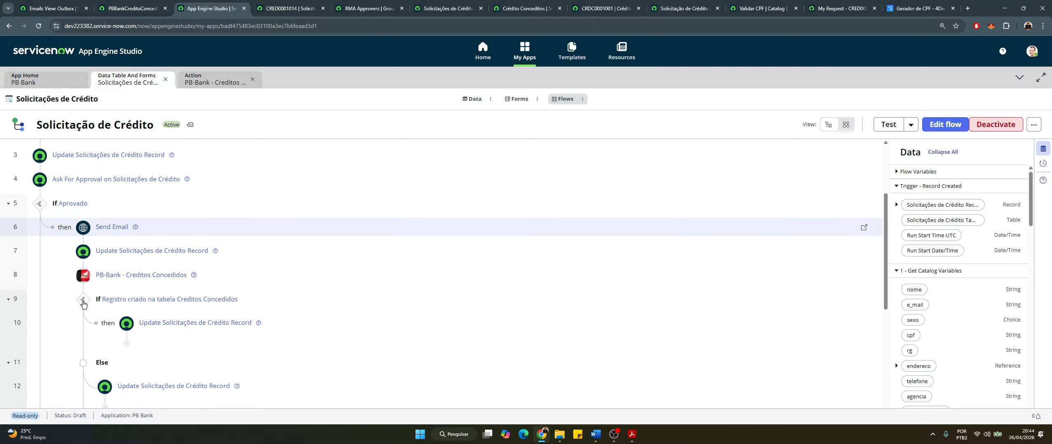
scroll(82, 324, down, 3)
scroll(82, 324, down, 5)
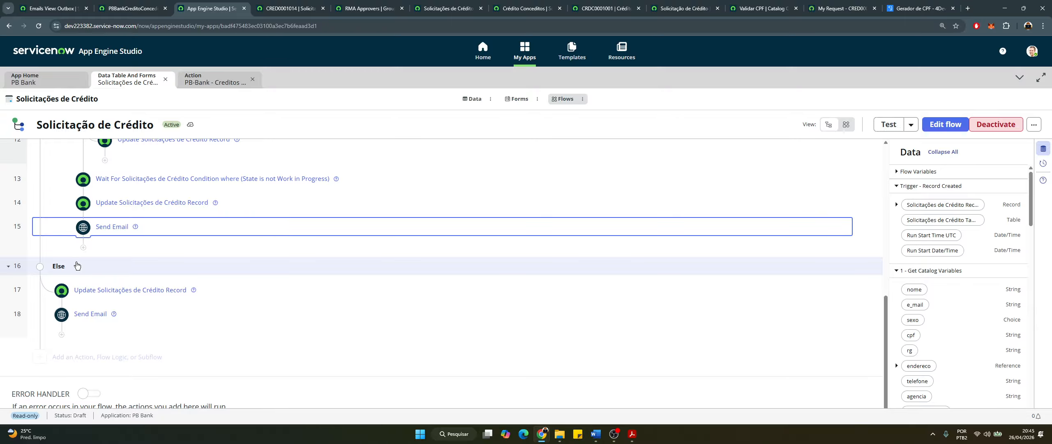
click(235, 291)
scroll(267, 312, down, 2)
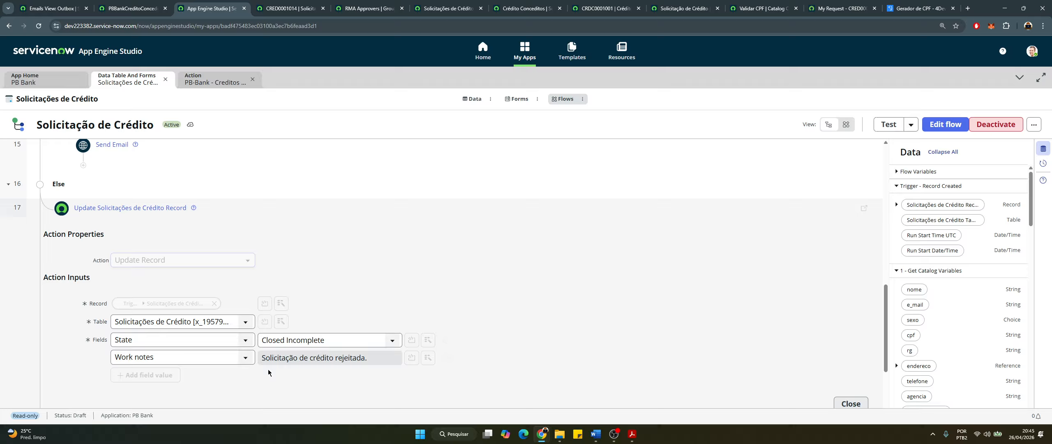
scroll(283, 353, down, 1)
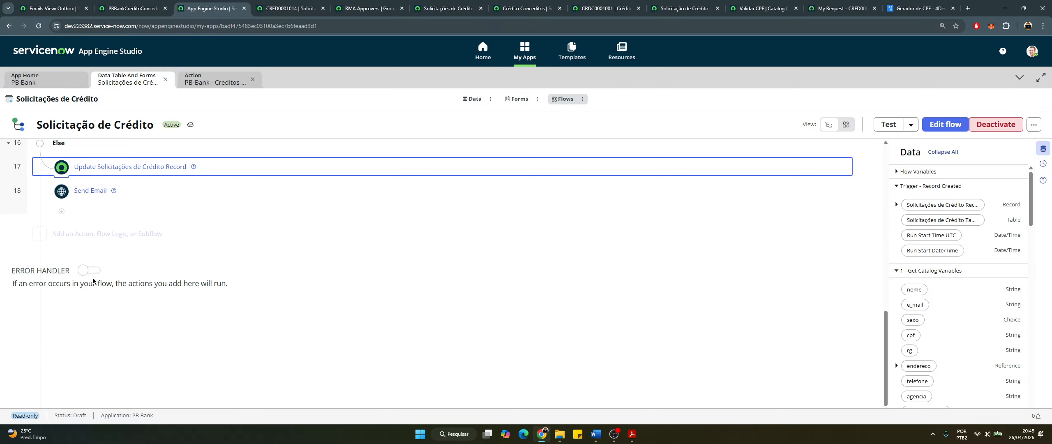
scroll(96, 280, up, 3)
Expand step 18 Send Email and read the rejection message in its body
click(124, 318)
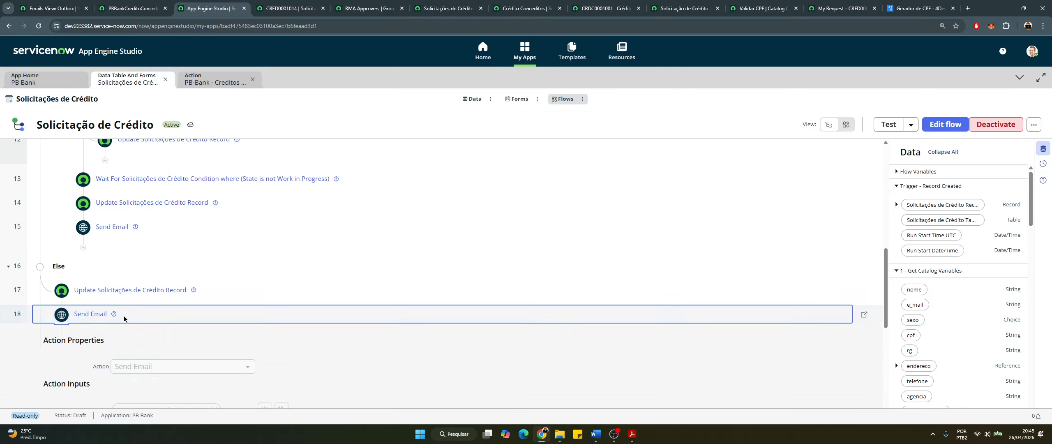
scroll(364, 354, down, 5)
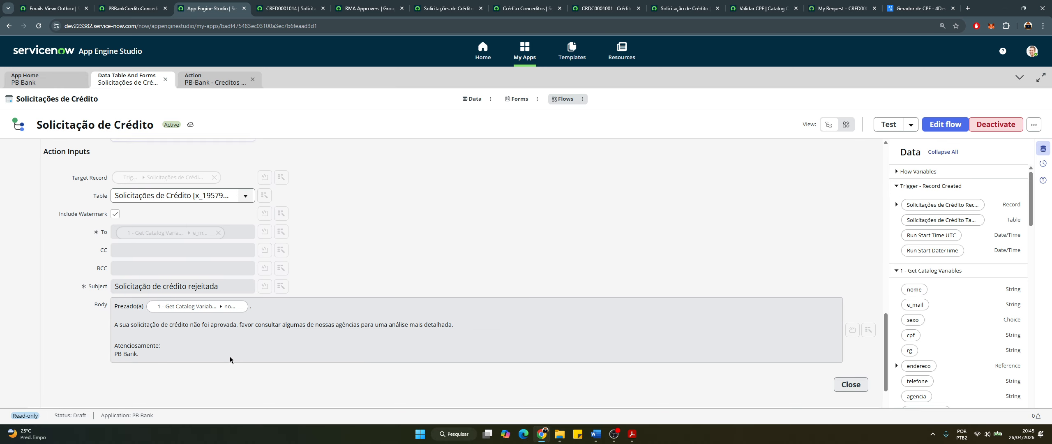
drag(146, 310, 304, 324)
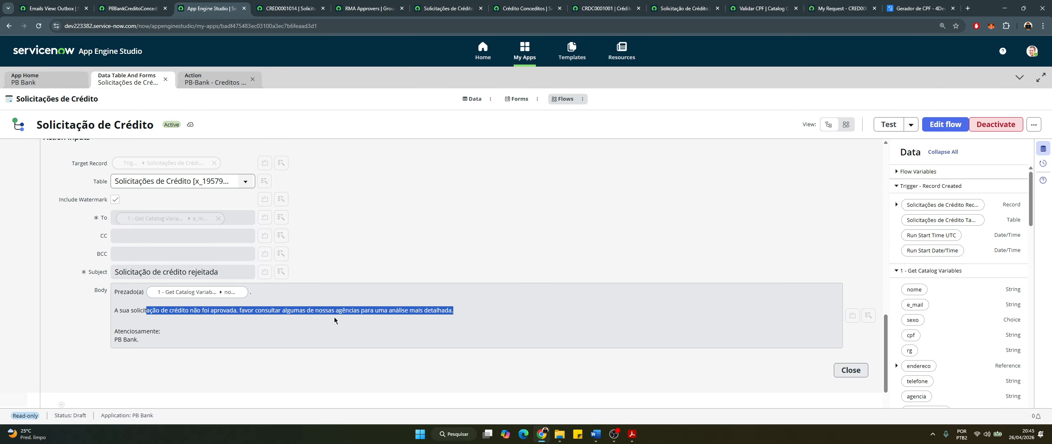
scroll(308, 246, up, 2)
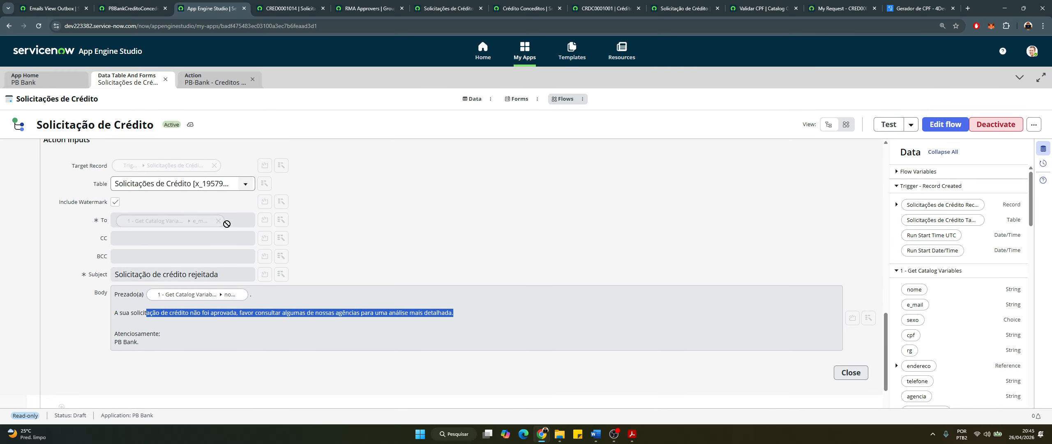
scroll(337, 316, down, 2)
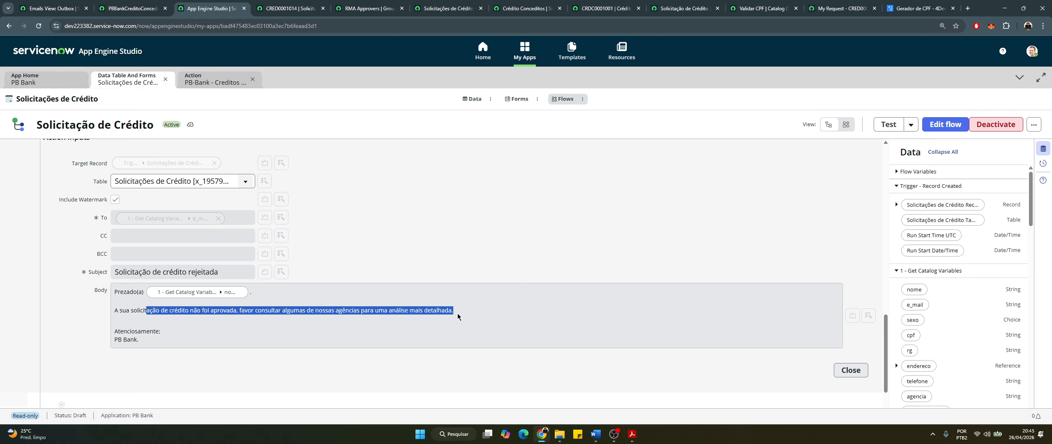
scroll(140, 203, up, 4)
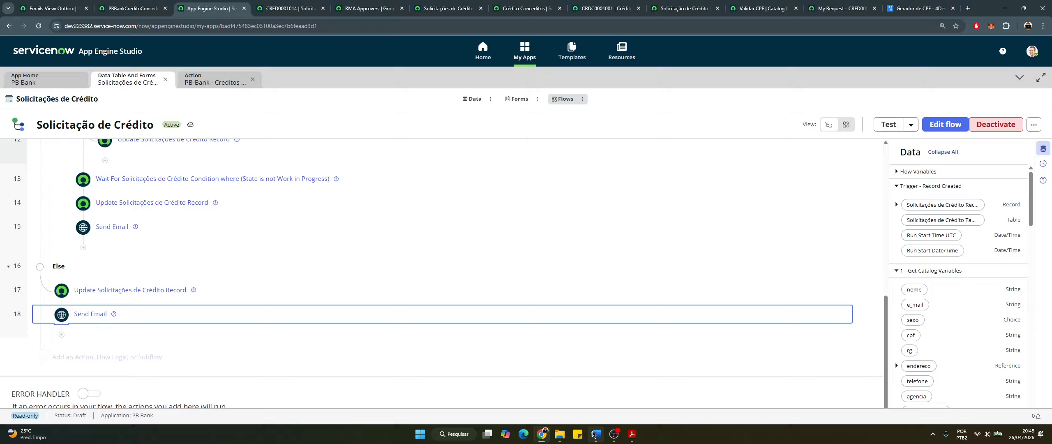
Highlight the customer notification requirement green in the Word requirements document
click(596, 434)
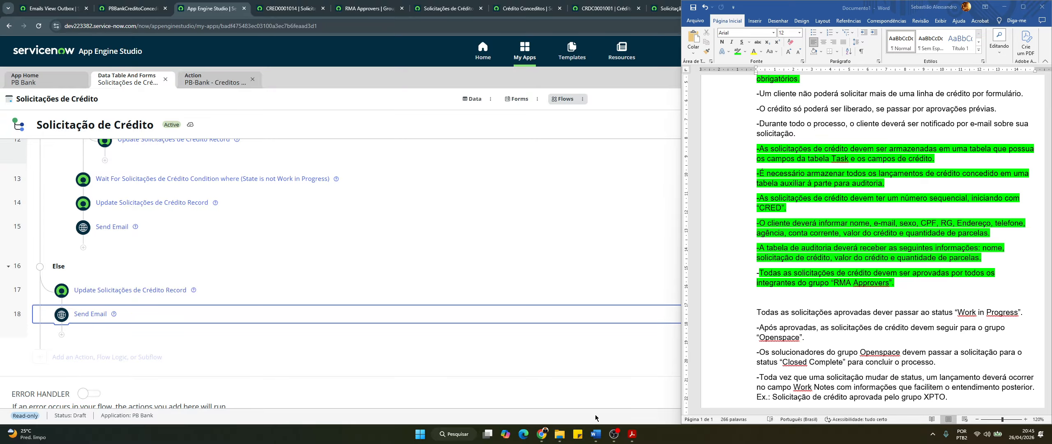
click(836, 257)
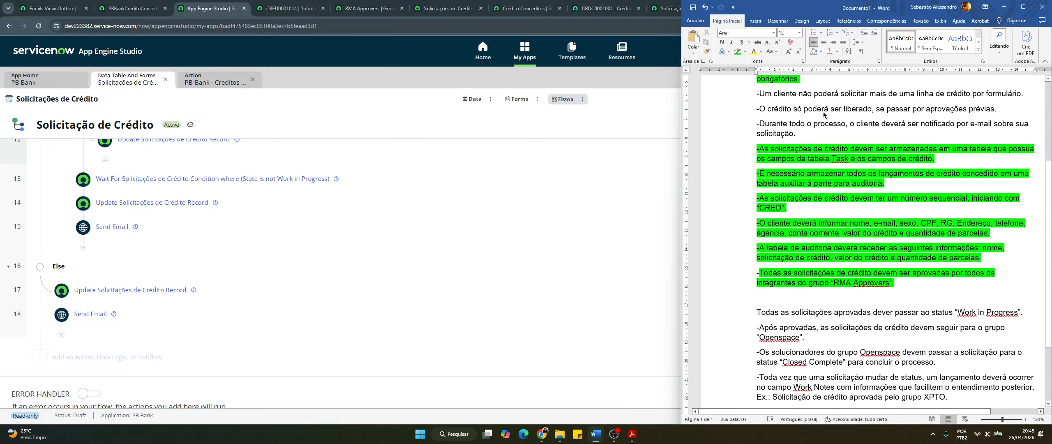
scroll(824, 115, up, 1)
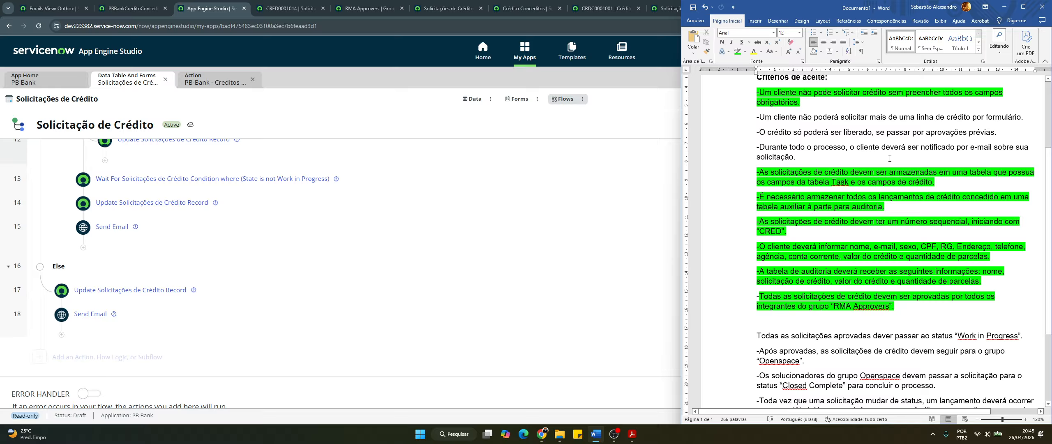
triple_click(802, 159)
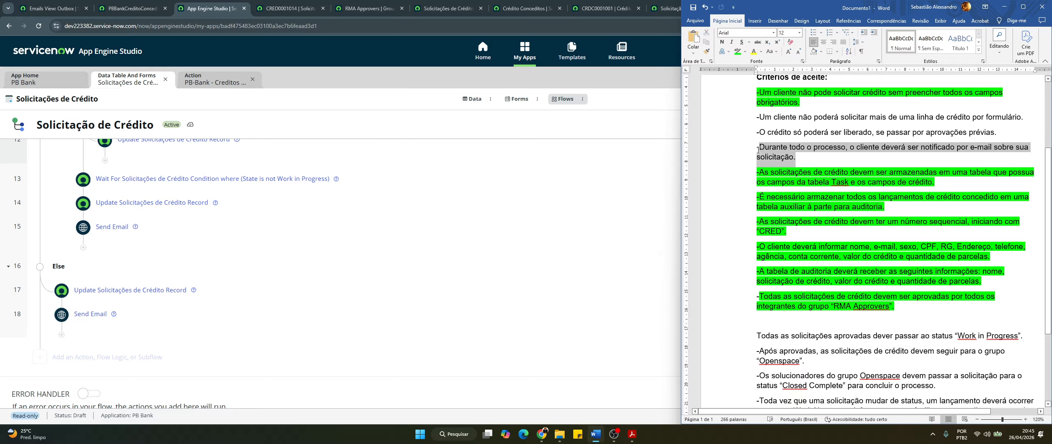
click(733, 52)
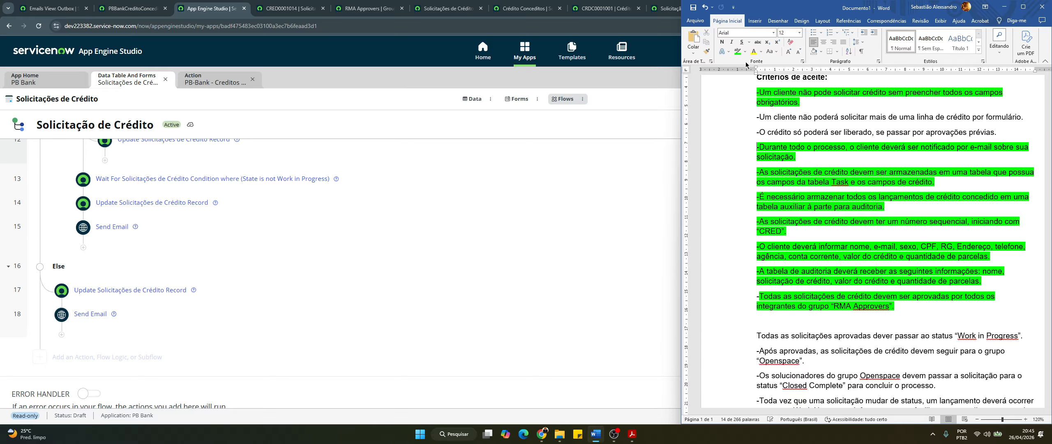
click(783, 321)
Highlight the Work in Progress and Openspace group requirements green, then return to CRED0001014
scroll(783, 321, down, 2)
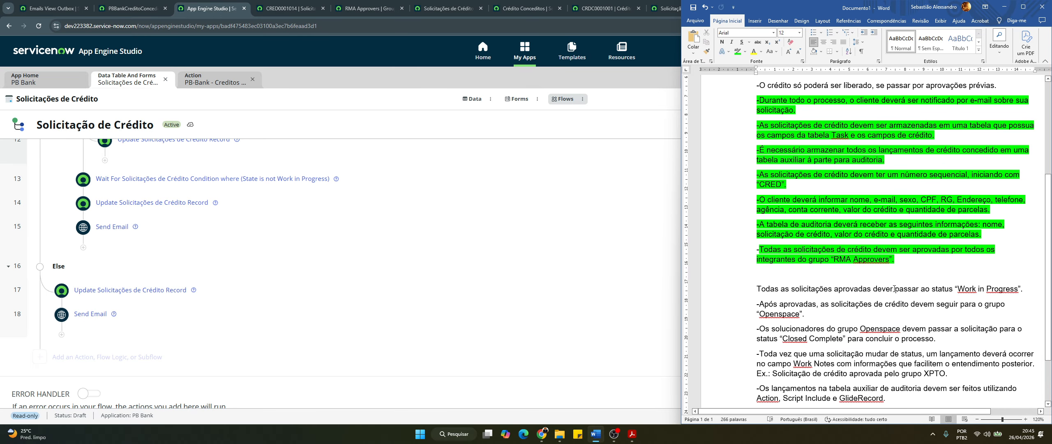
double_click(886, 290)
click(1020, 294)
drag(1022, 291, 755, 291)
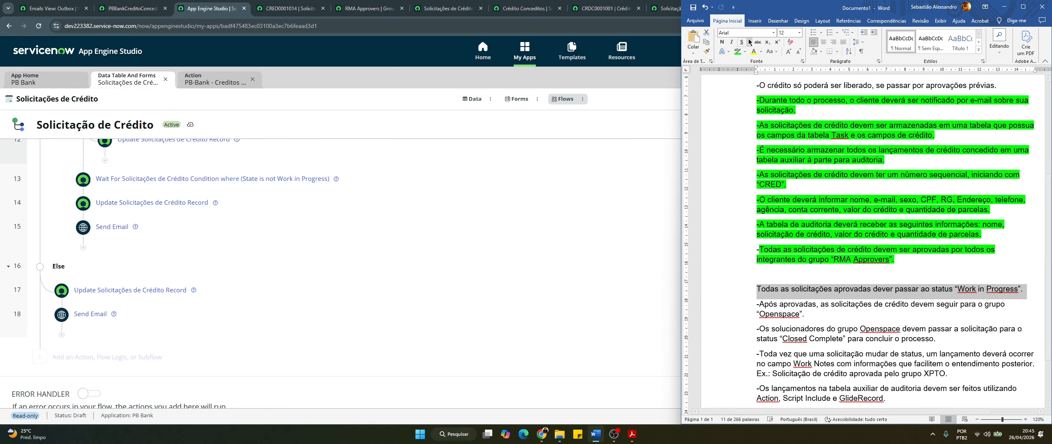
click(737, 51)
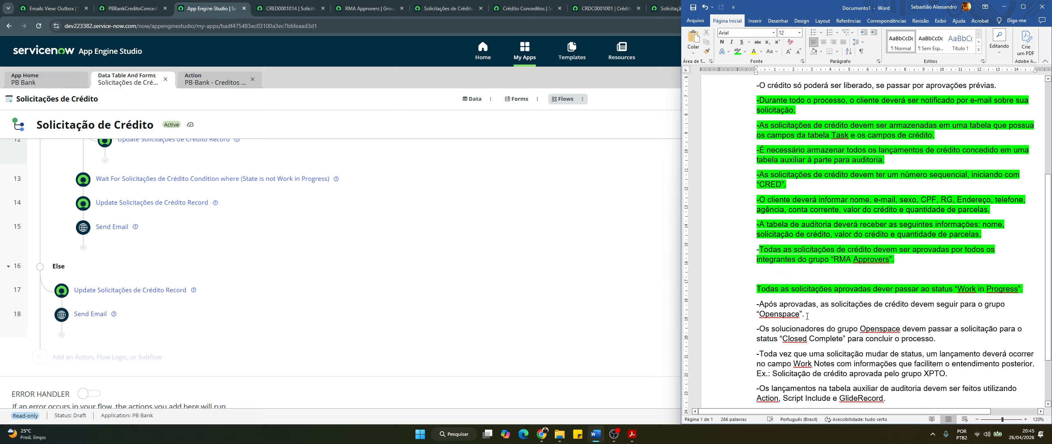
drag(805, 315, 757, 304)
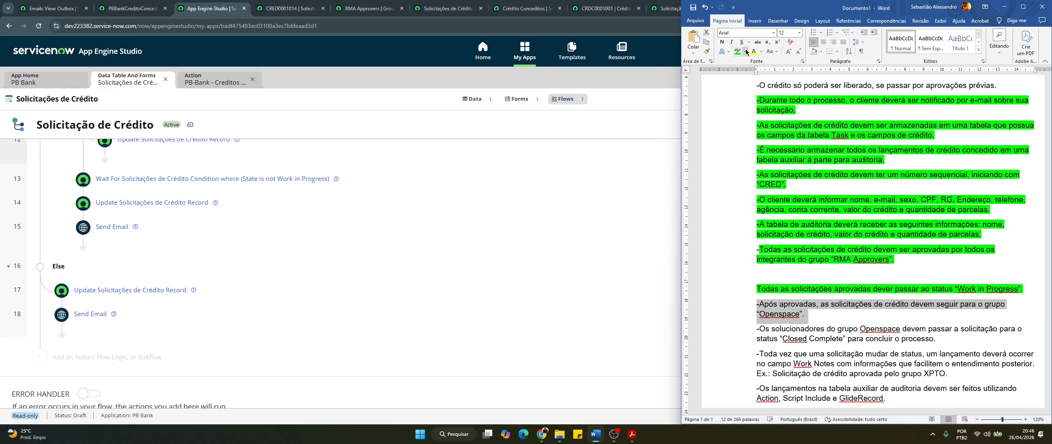
click(733, 56)
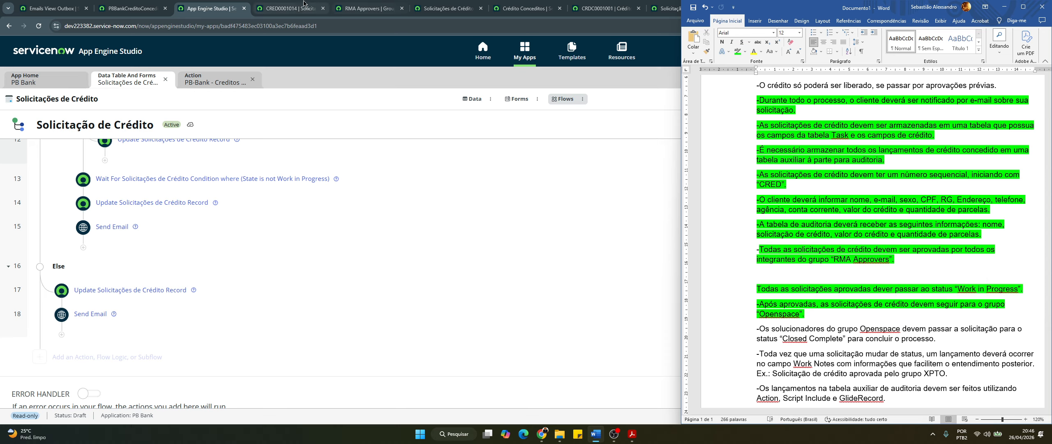
click(298, 5)
click(298, 5)
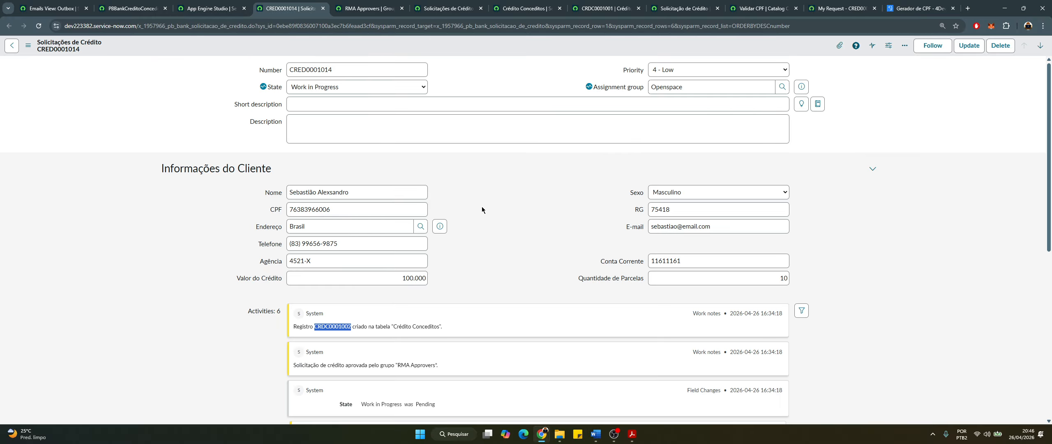
With the Openspace assignment group checked, set CRED0001014 to Closed Complete and save it
key(super+Left)
click(484, 86)
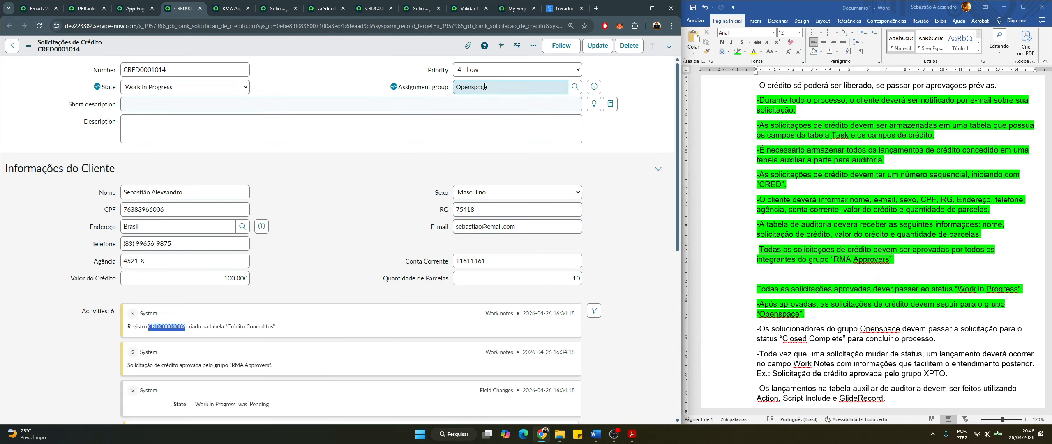
double_click(485, 85)
scroll(911, 337, down, 2)
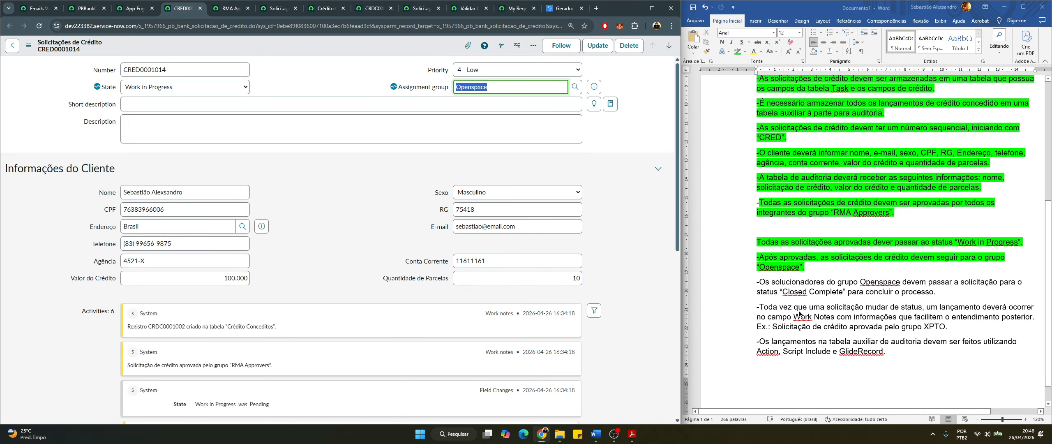
click(798, 283)
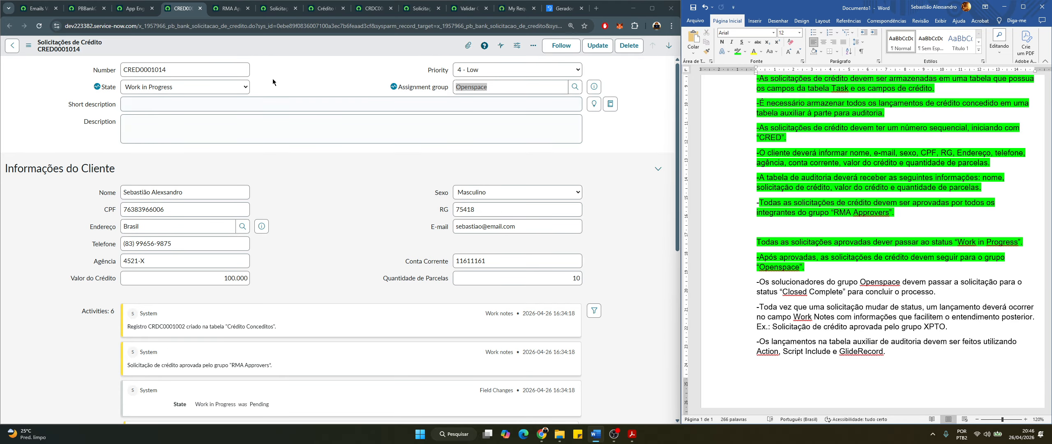
click(195, 91)
click(193, 132)
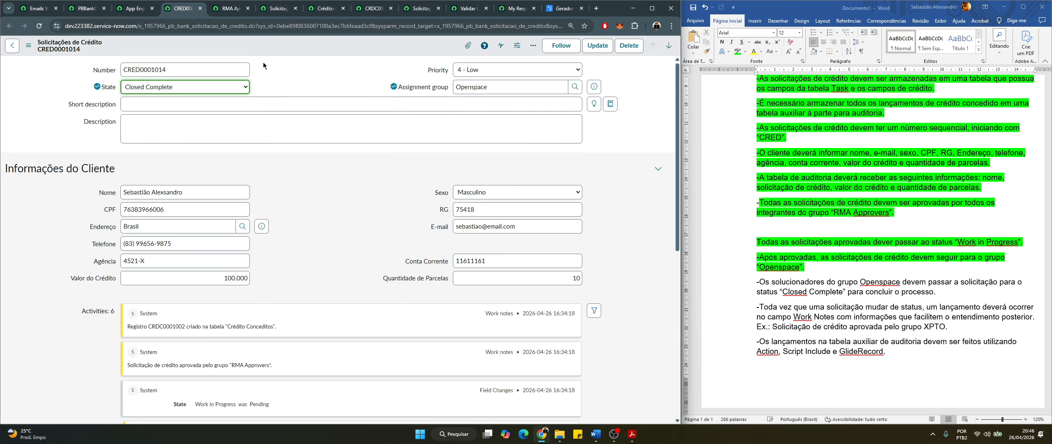
right_click(266, 44)
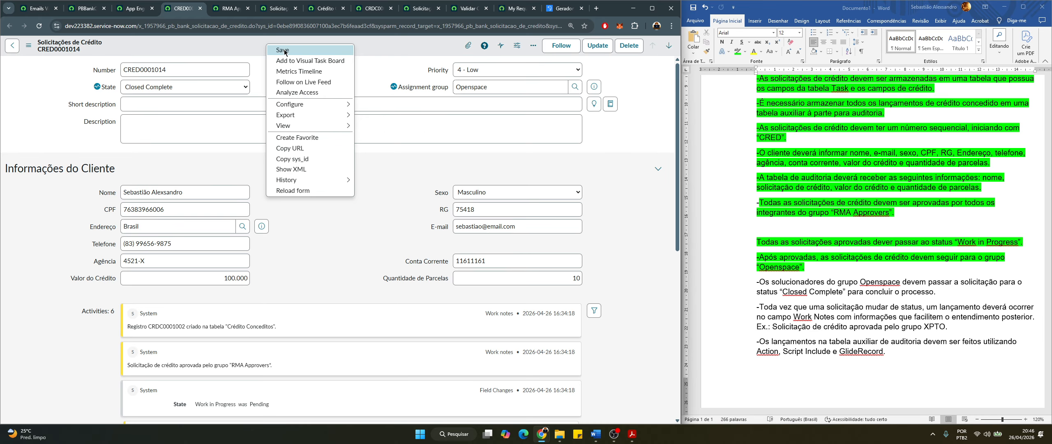
click(284, 50)
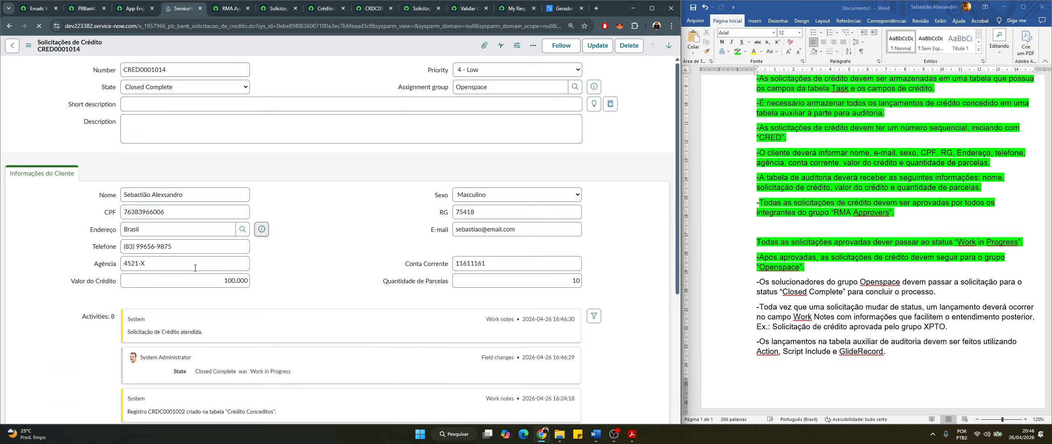
Highlight the Closed Complete requirement for Openspace solvers green in Word
scroll(144, 334, down, 1)
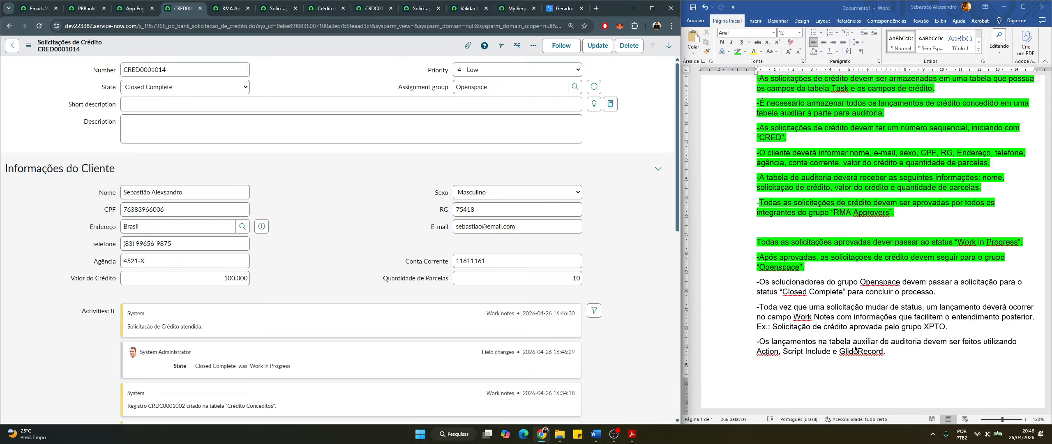
click(855, 295)
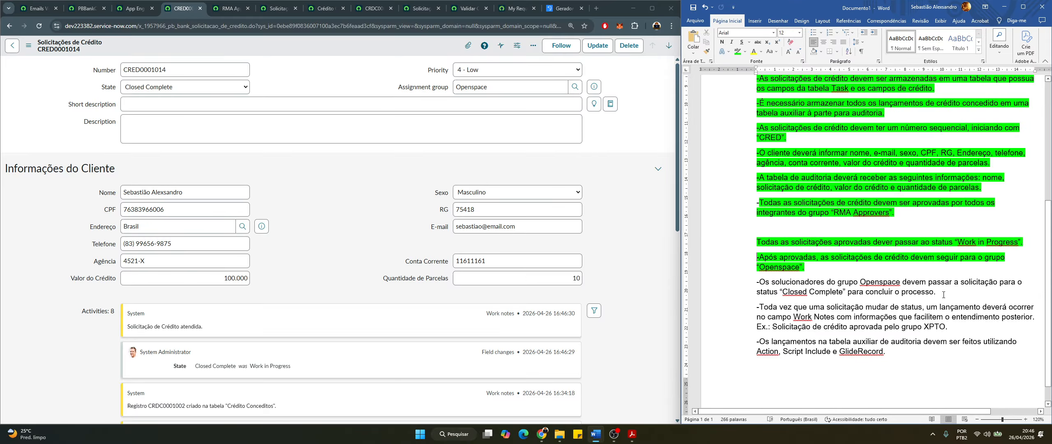
drag(943, 294, 724, 283)
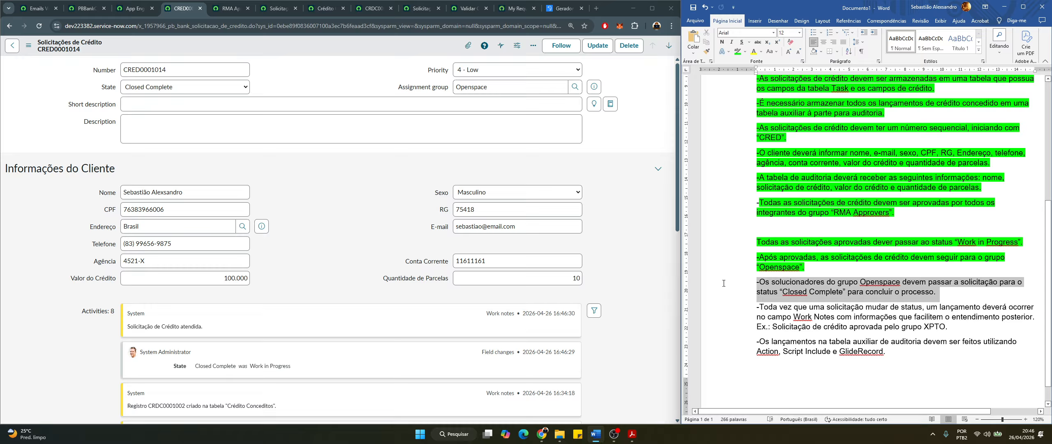
click(738, 51)
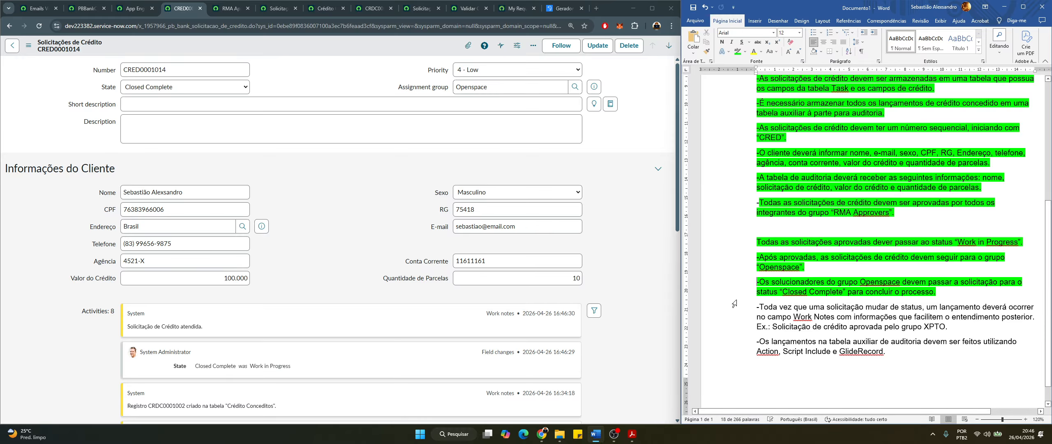
click(765, 292)
click(37, 8)
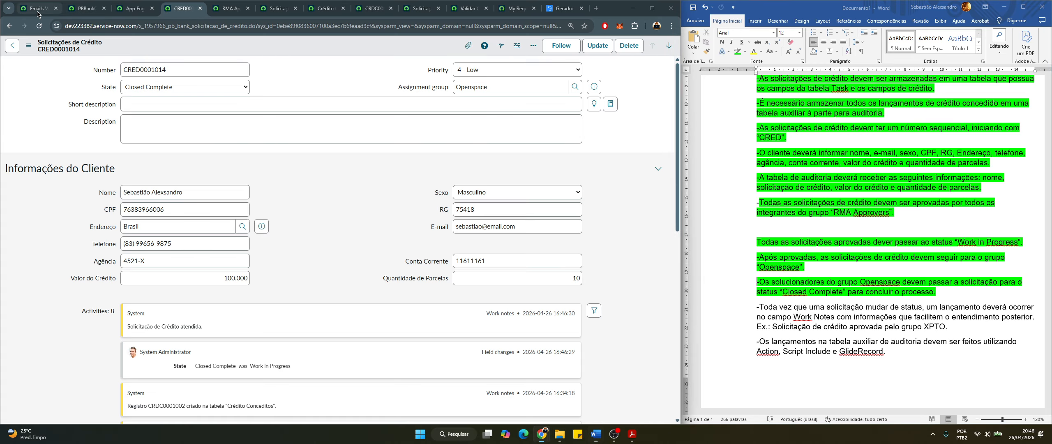
Open the newest 'Solicitação de crédito aprovada' email from today's outbox
click(107, 86)
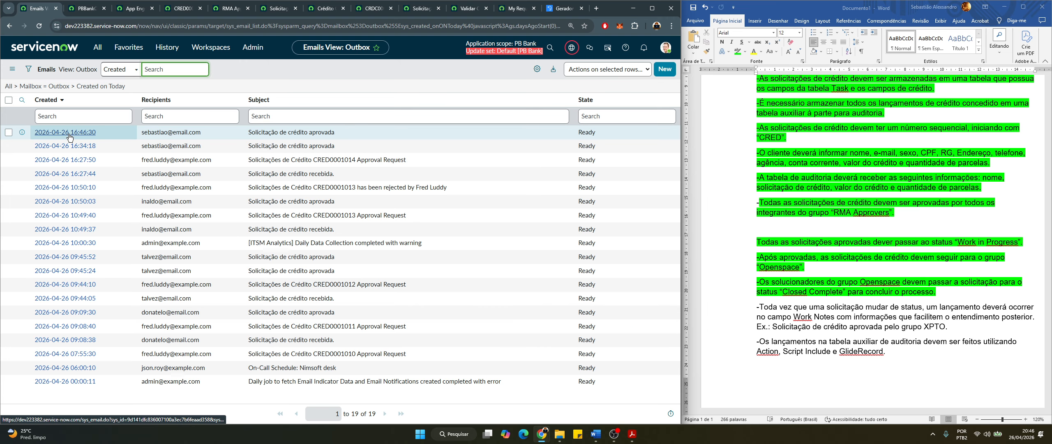
middle_click(65, 136)
click(77, 9)
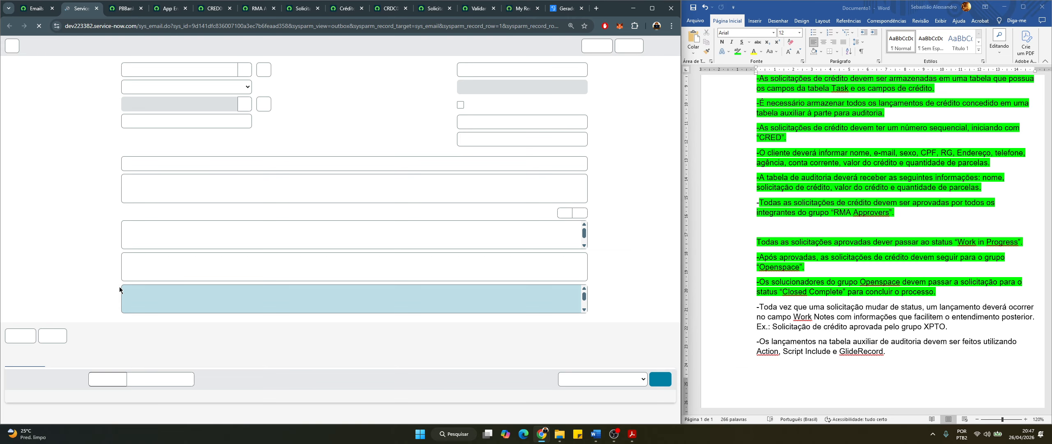
scroll(58, 327, down, 4)
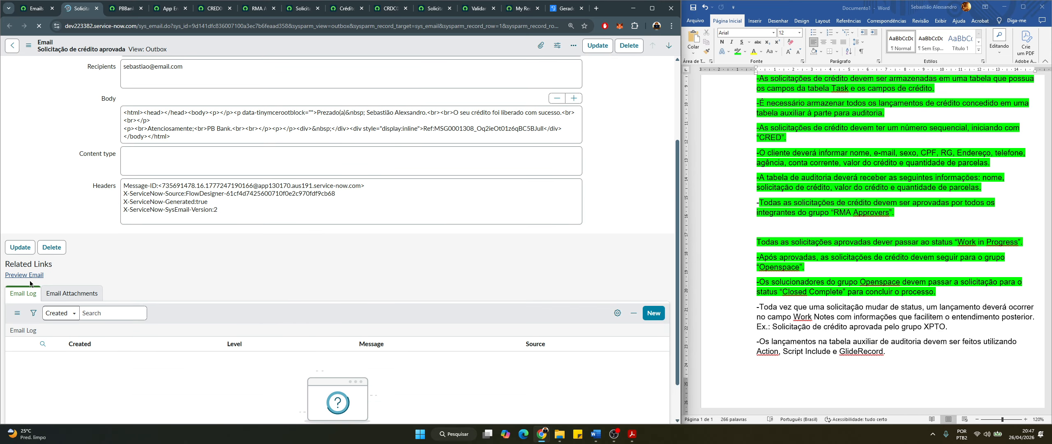
Preview the email's message 'O seu crédito foi liberado com sucesso.' and close the preview
click(28, 278)
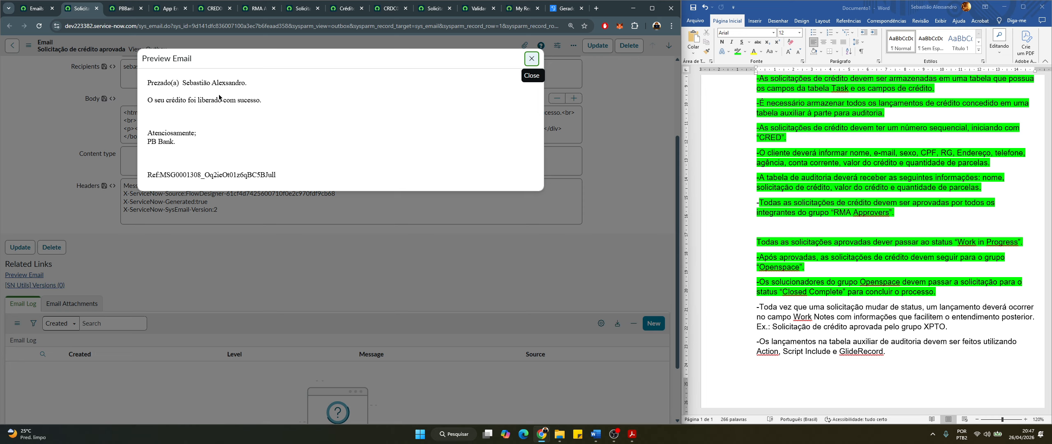
click(206, 98)
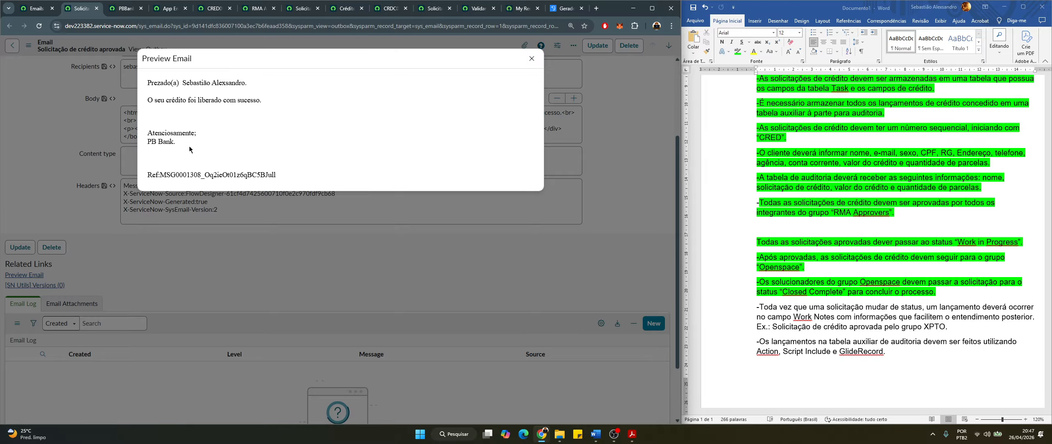
drag(189, 147, 122, 73)
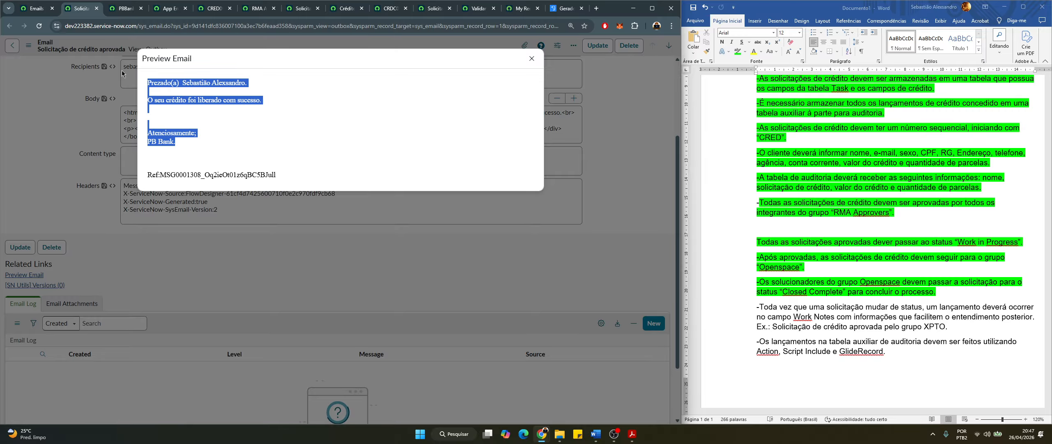
click(531, 58)
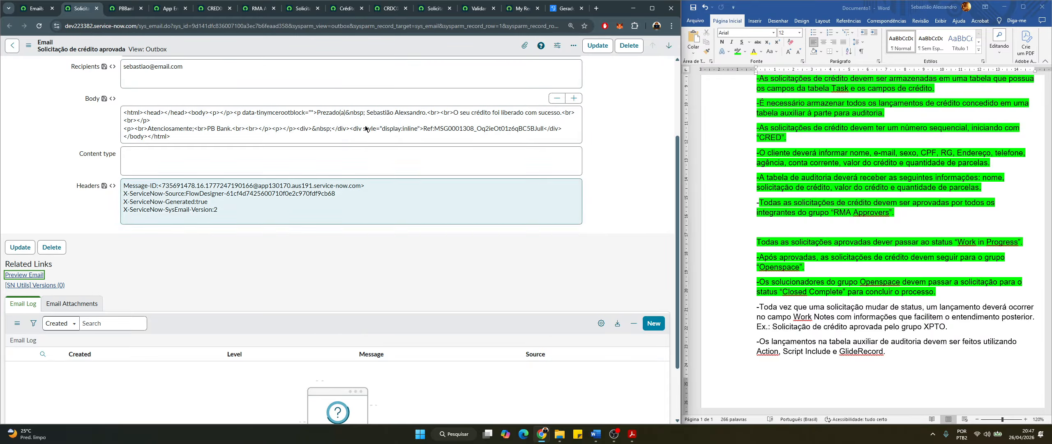
click(855, 315)
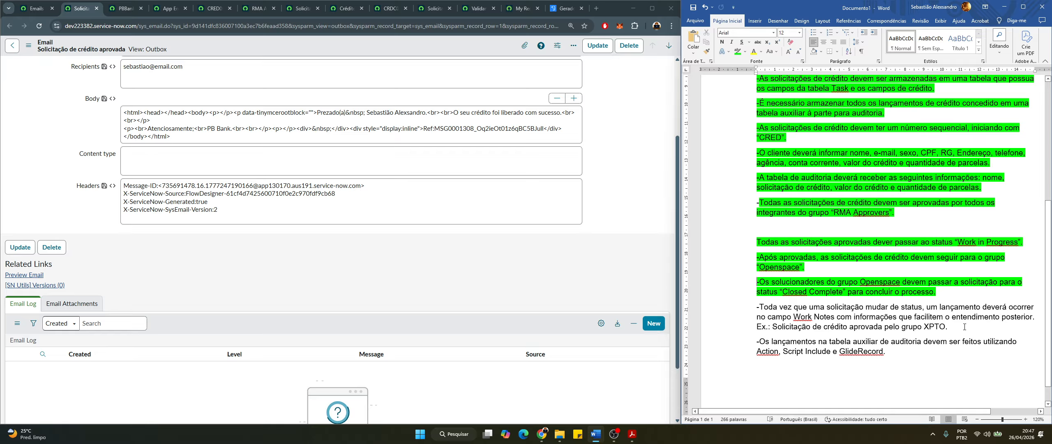
Open the CRED0001014 record and scroll to its Activities list of approval, audit and closure notes
drag(961, 326, 725, 305)
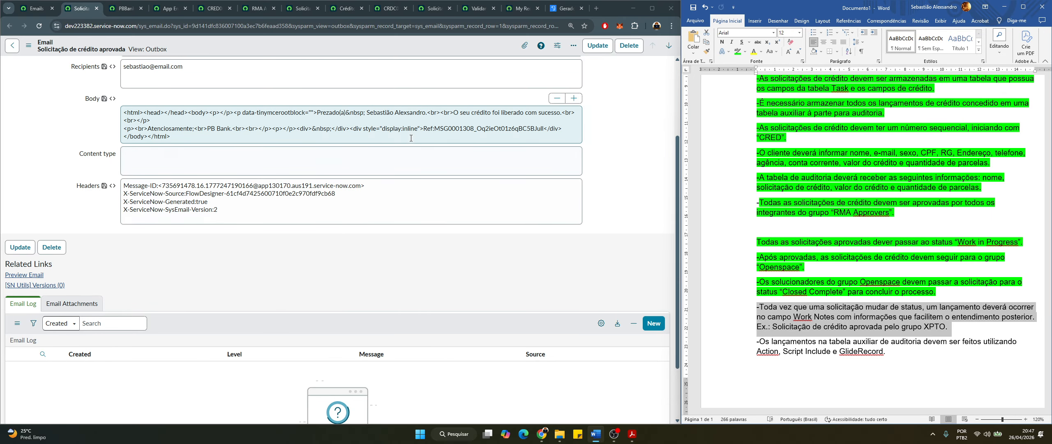
click(210, 10)
scroll(127, 292, down, 3)
scroll(127, 291, down, 3)
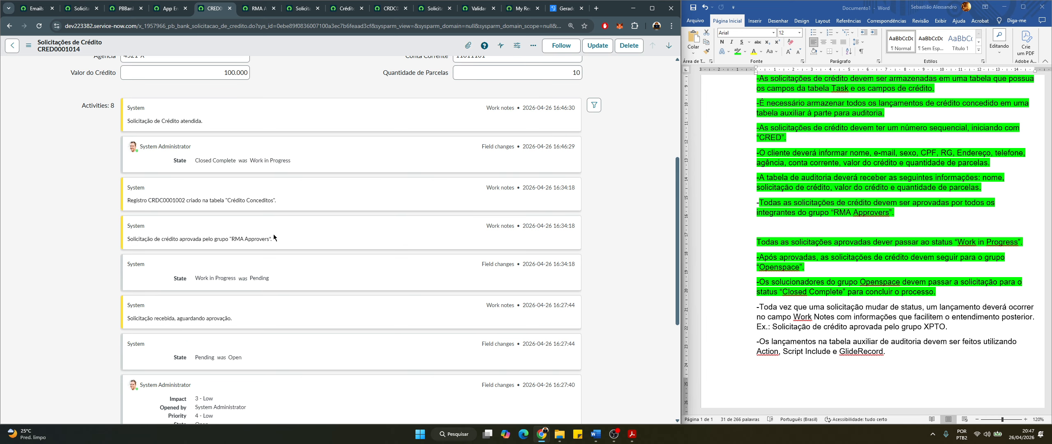
Review the record's approval and activity notes, then highlight the status-change work notes paragraph green
drag(273, 240, 128, 238)
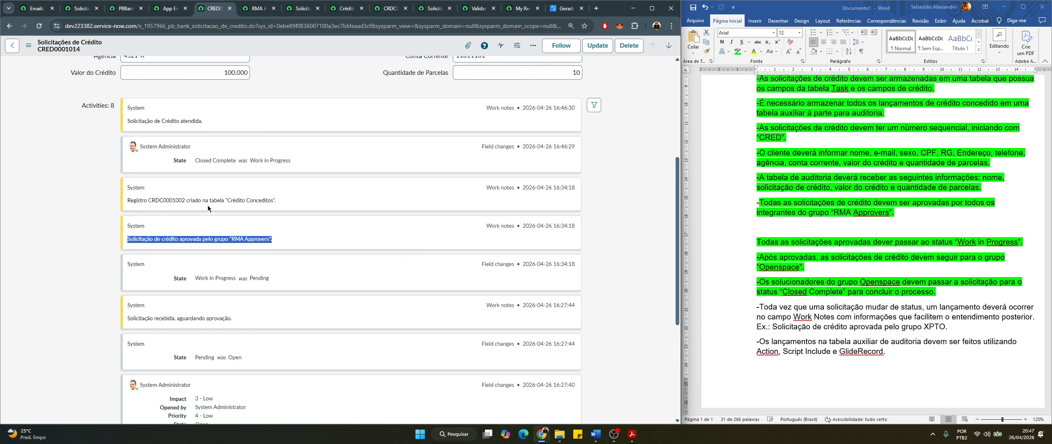
click(183, 122)
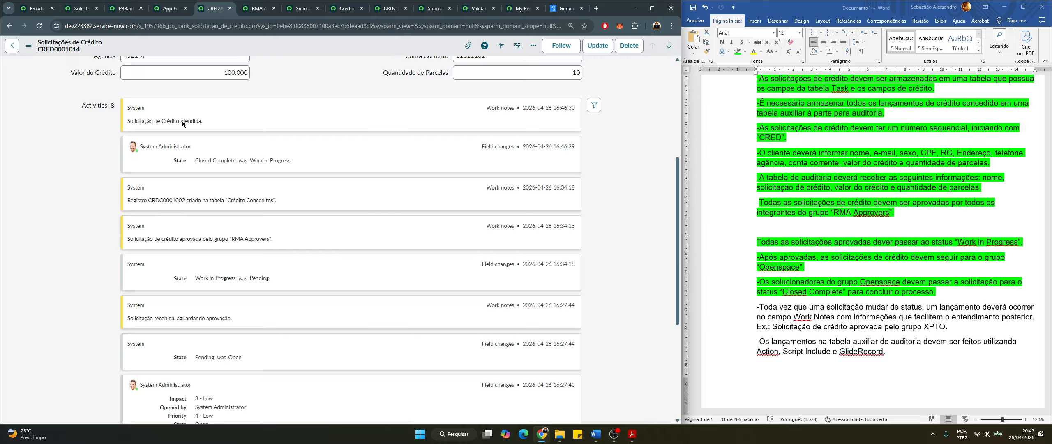
drag(232, 316, 106, 322)
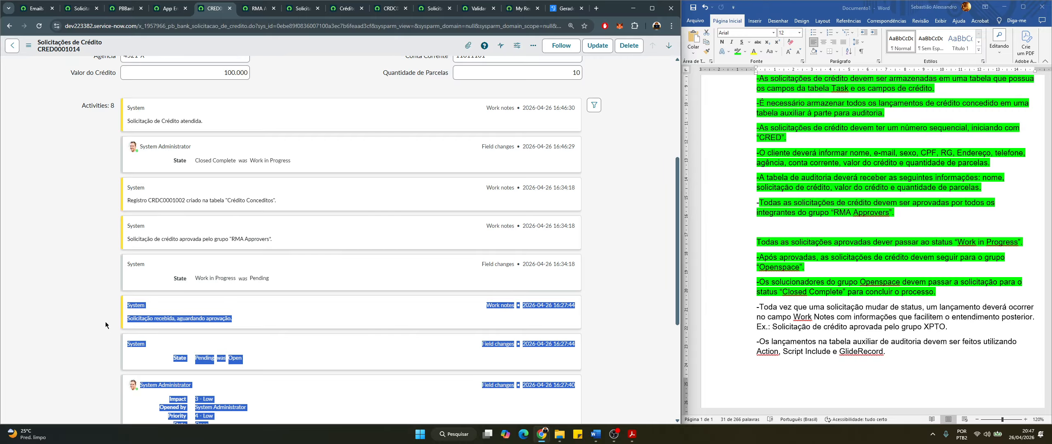
click(221, 320)
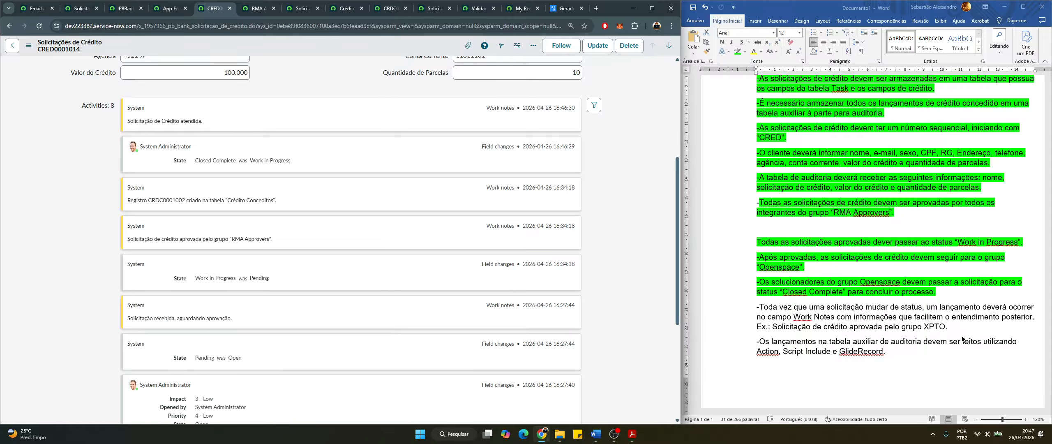
triple_click(953, 325)
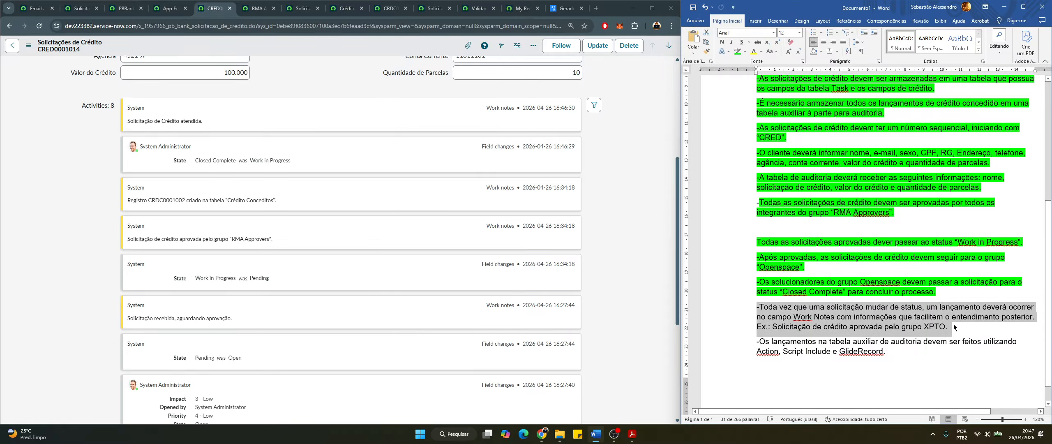
click(735, 52)
key(Left)
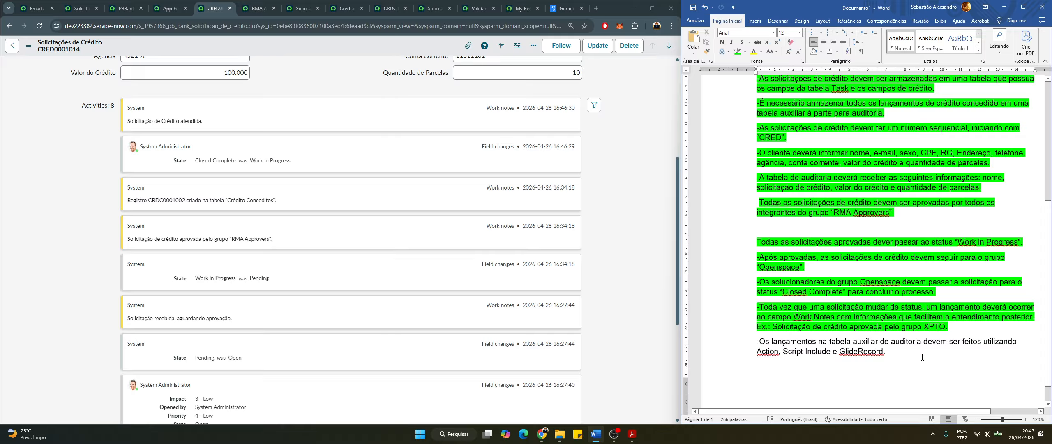
Highlight the audit entries paragraph at the end of the notes green
click(768, 354)
click(894, 356)
drag(726, 352, 727, 342)
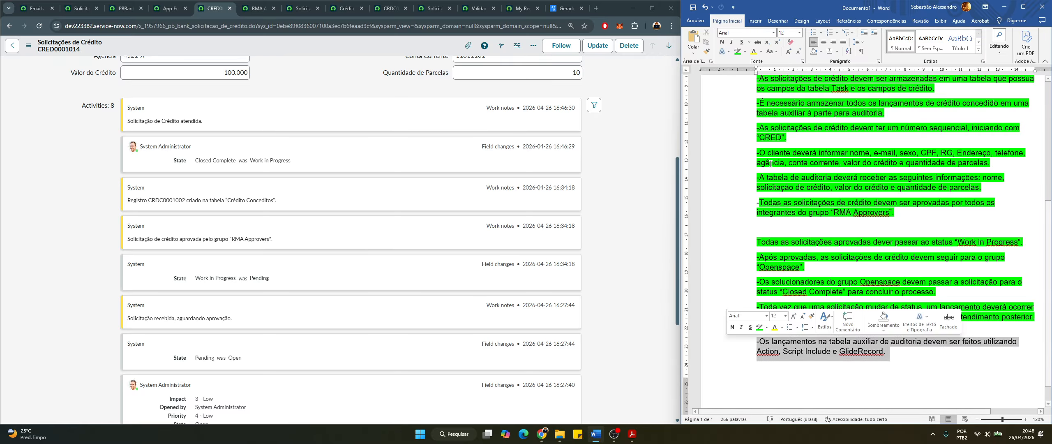
click(737, 53)
scroll(798, 168, up, 5)
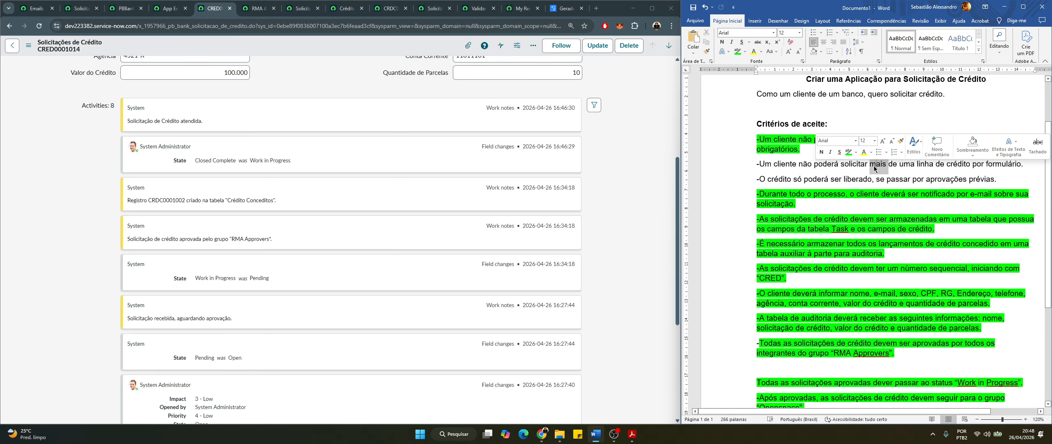
Highlight the one-credit-line-per-form and prior-approvals paragraphs green
triple_click(871, 167)
click(738, 56)
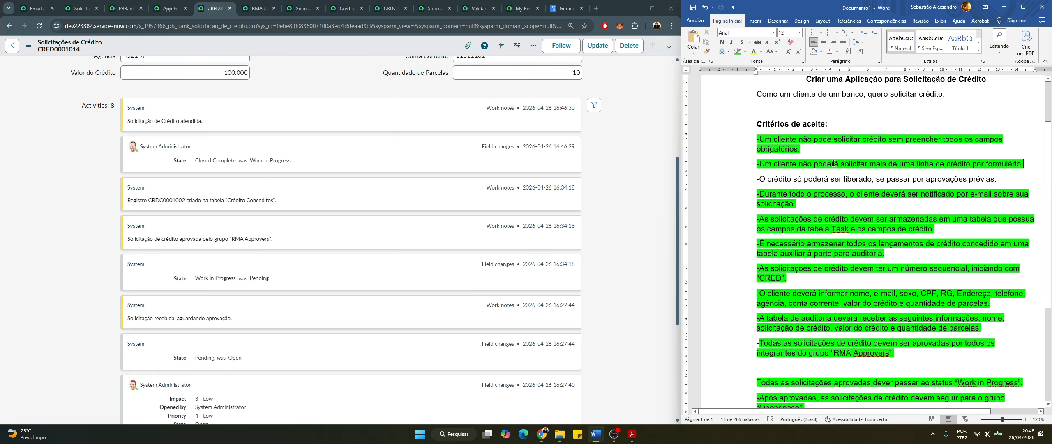
click(865, 171)
triple_click(885, 180)
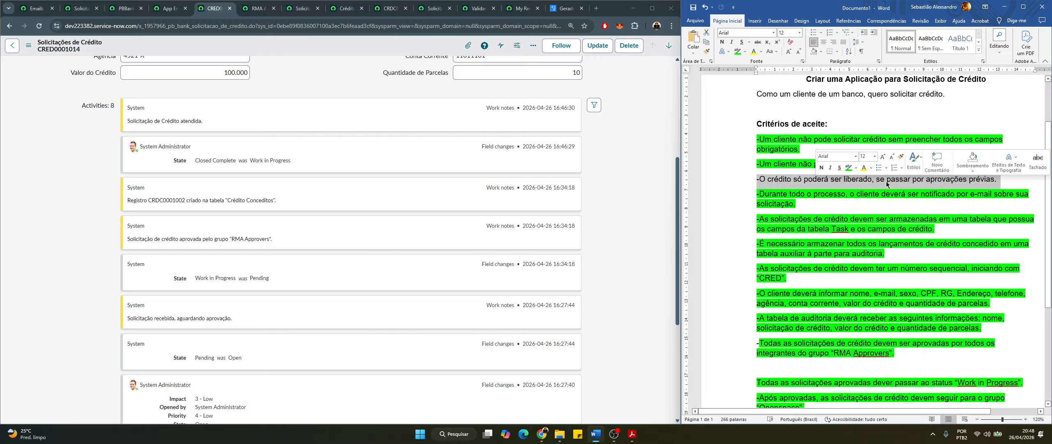
click(738, 51)
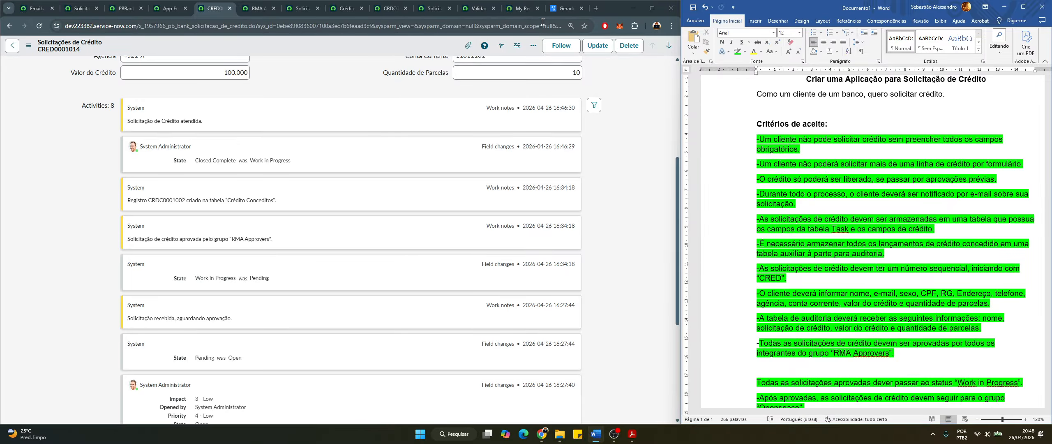
Check the portal's My Request page for CRED0001014, then bring up the Solicitação de Crédito form
click(521, 9)
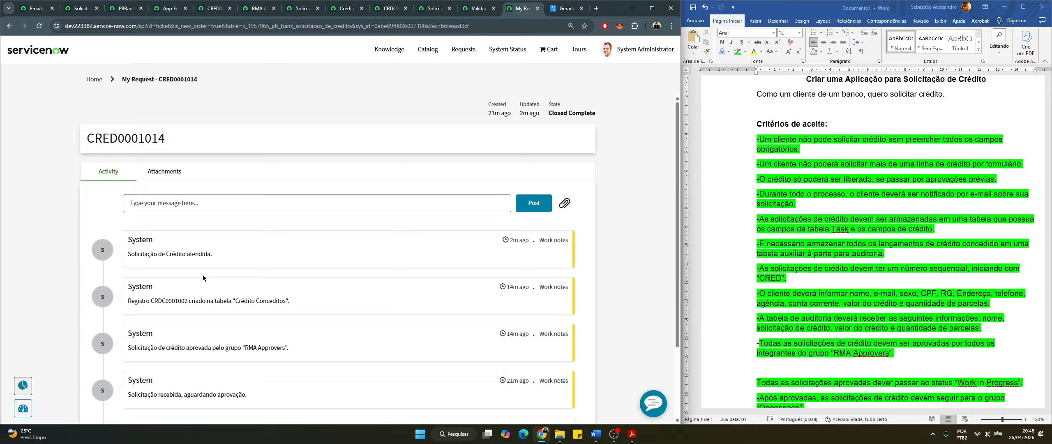
scroll(162, 281, down, 3)
scroll(161, 288, up, 3)
click(652, 8)
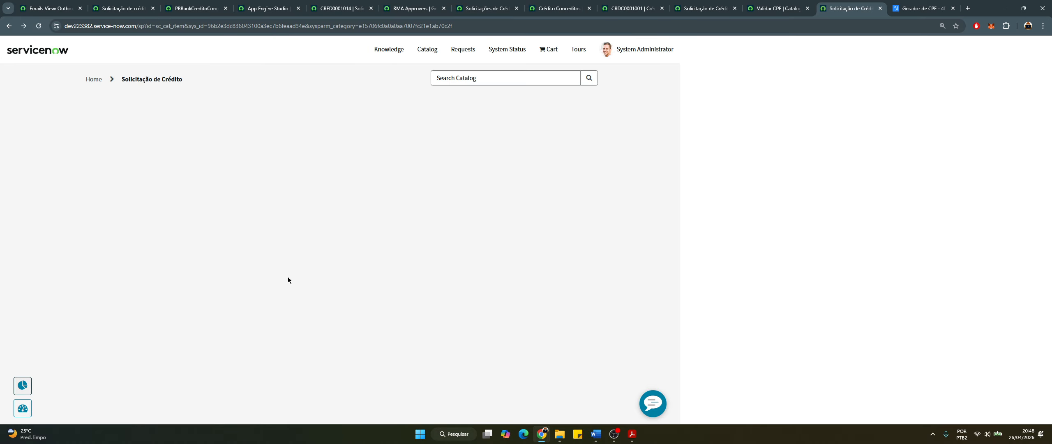
Enter the customer's name and e-mail, and set Sexo to Feminino
scroll(267, 301, down, 2)
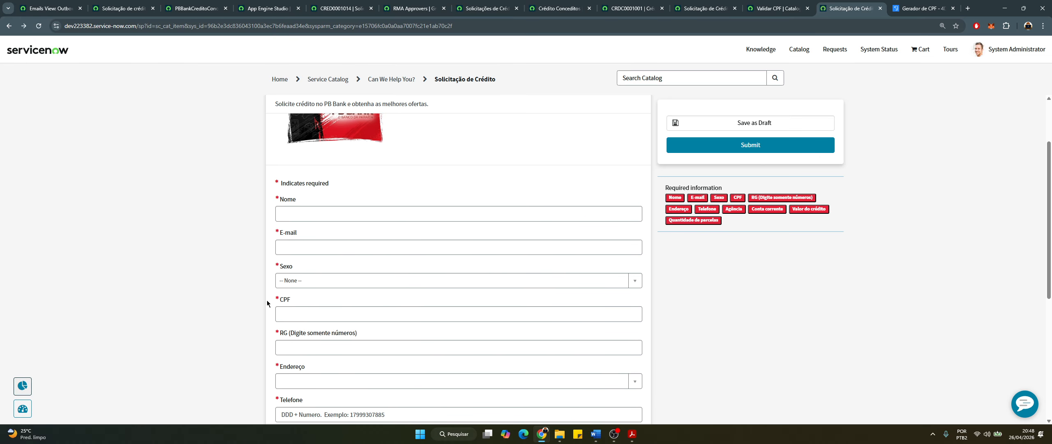
click(319, 211)
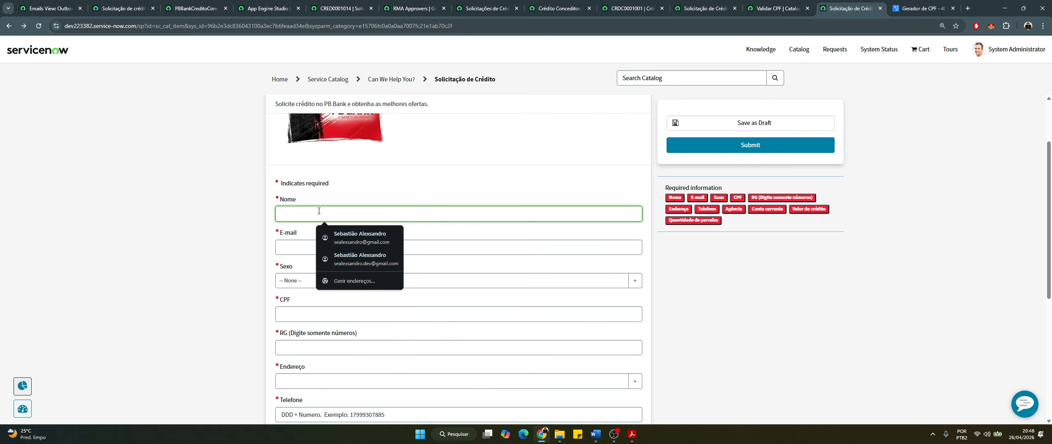
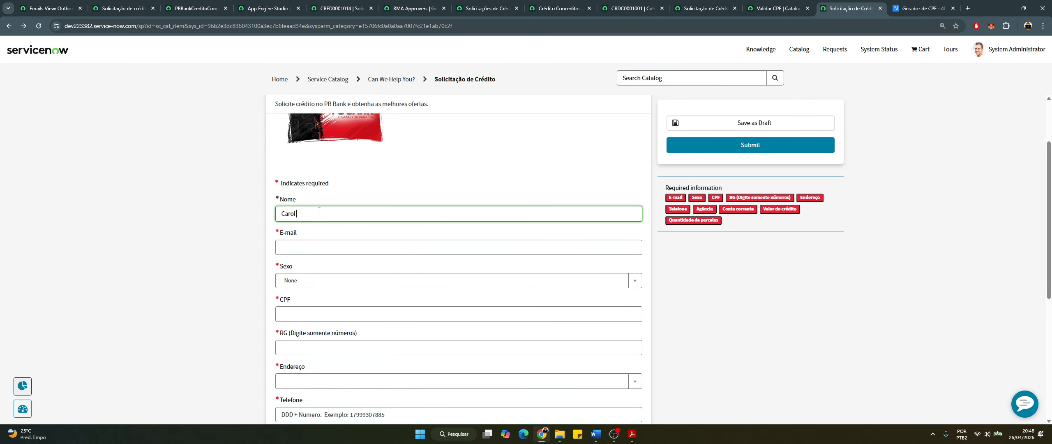
click(311, 247)
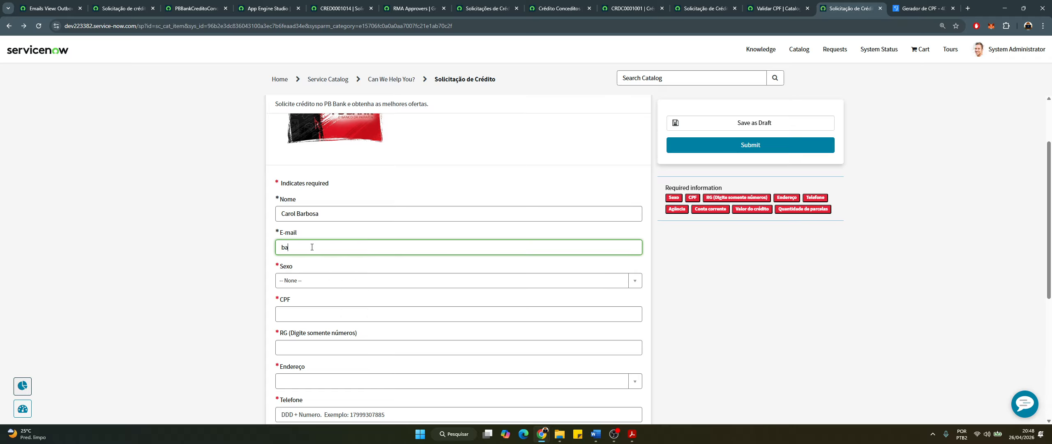
click(310, 281)
click(309, 335)
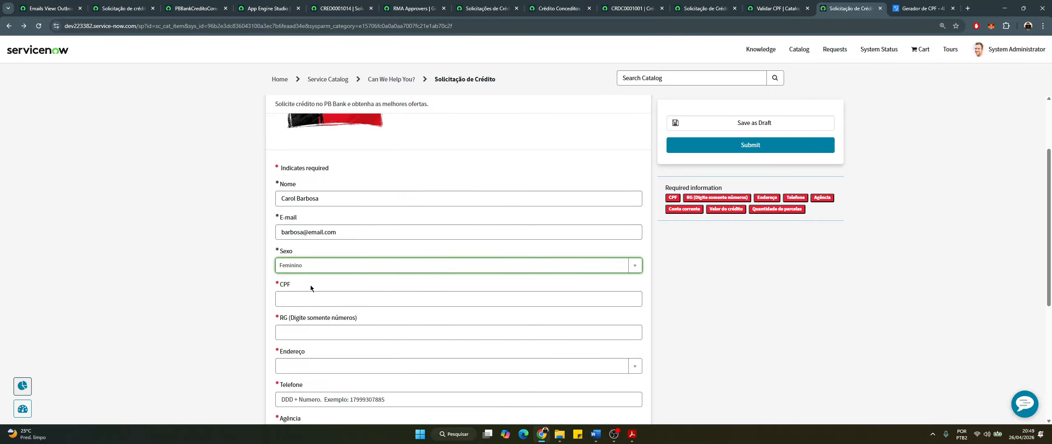
Generate a test CPF on the 4devs page and copy it for the form
scroll(318, 228, down, 2)
click(317, 228)
click(921, 8)
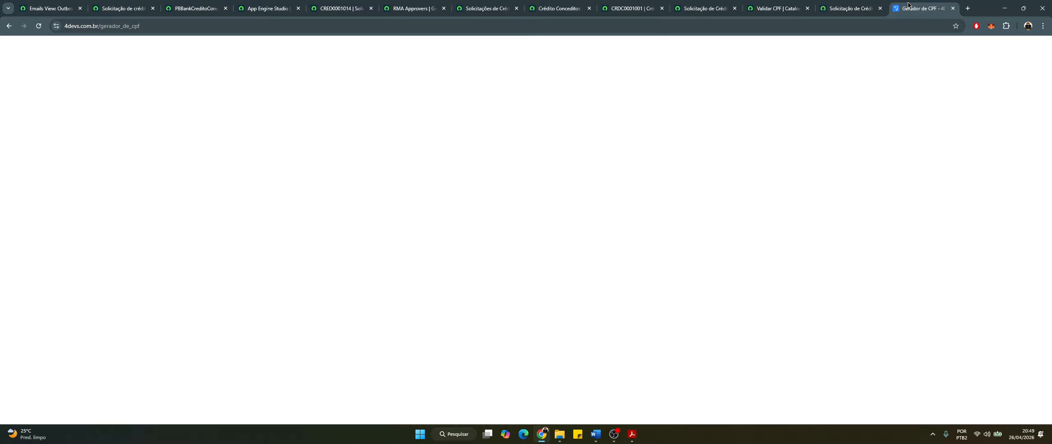
click(575, 189)
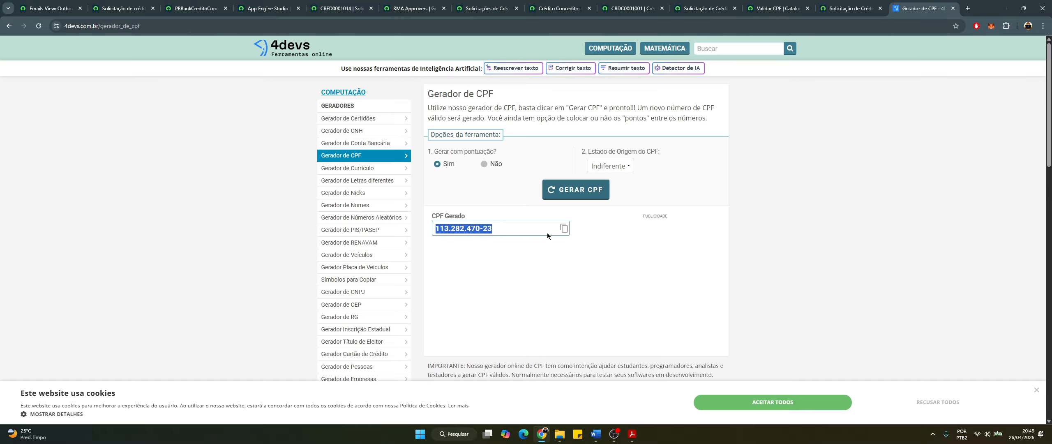
click(560, 226)
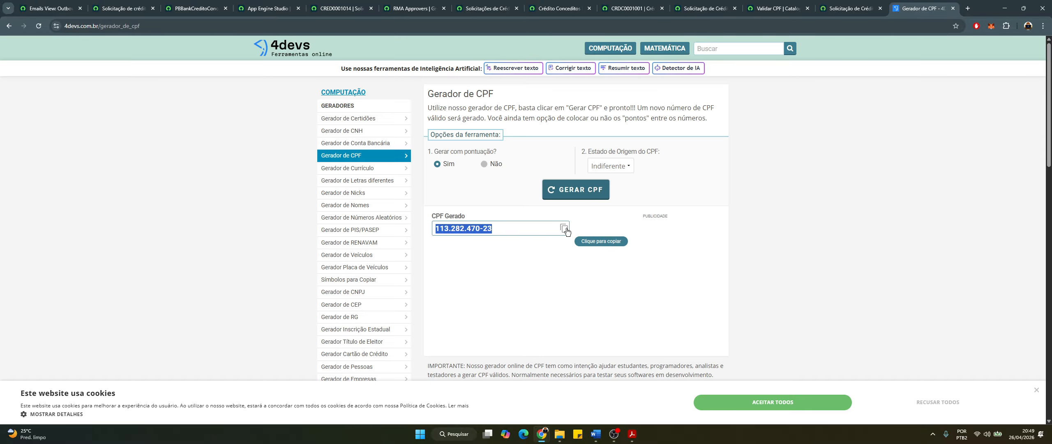
click(829, 12)
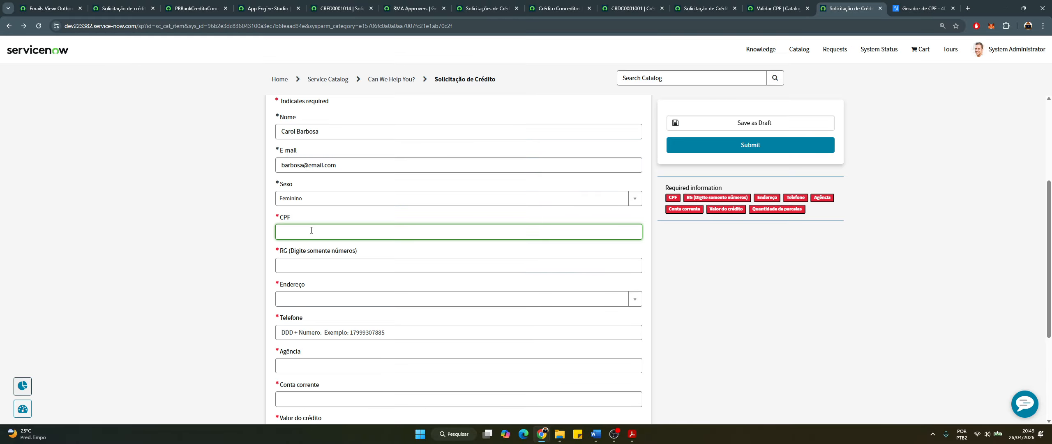
Paste the generated CPF, enter the RG number, and choose the Denver address
key(ctrl+v)
click(323, 266)
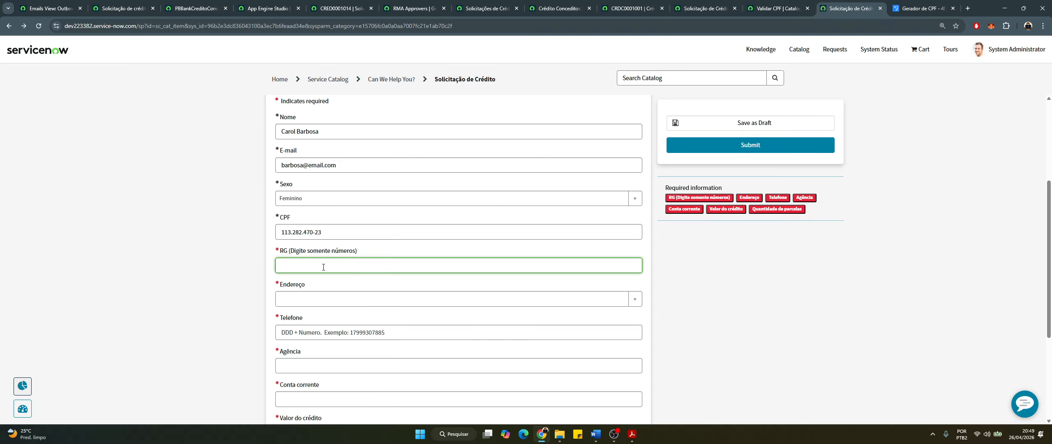
text(456987)
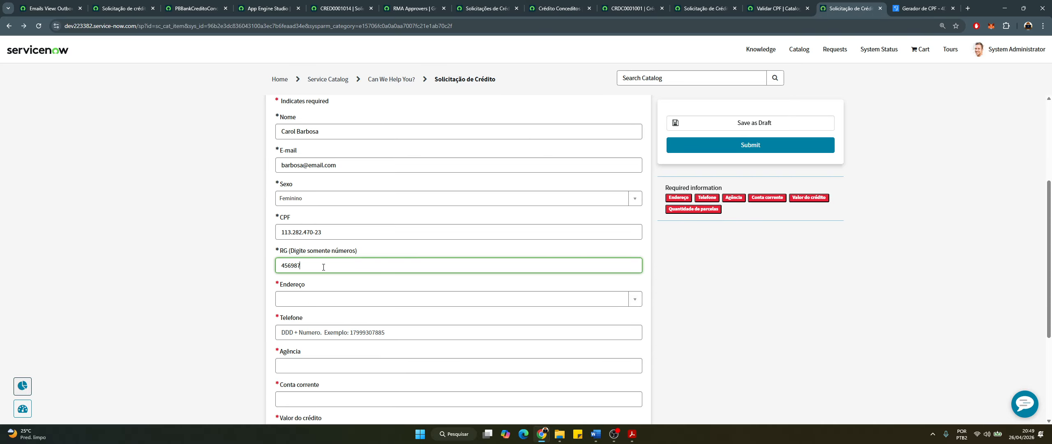
click(300, 299)
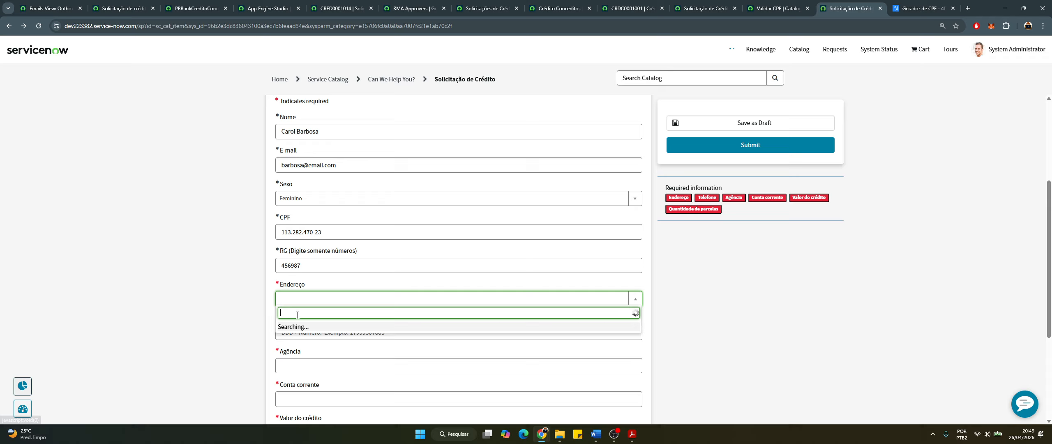
click(331, 344)
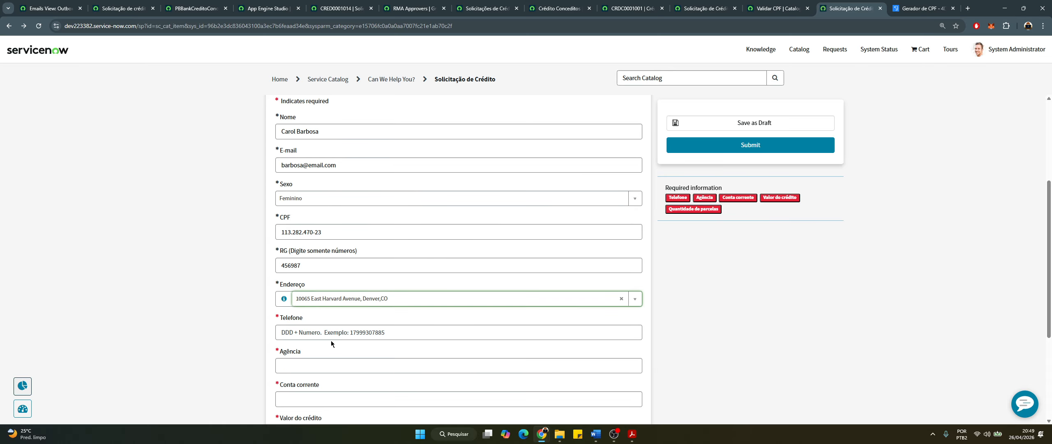
scroll(331, 343, down, 2)
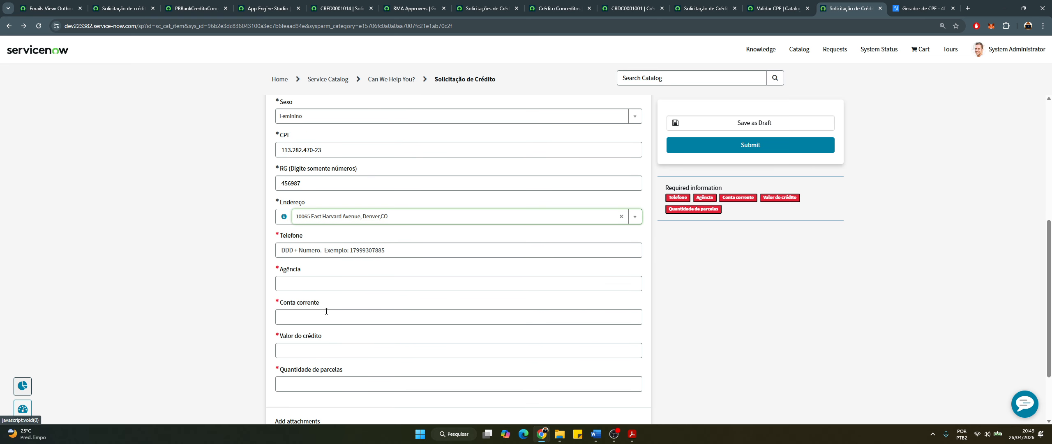
Fill in the applicant's phone number, Agência branch number and Conta corrente account number
click(358, 253)
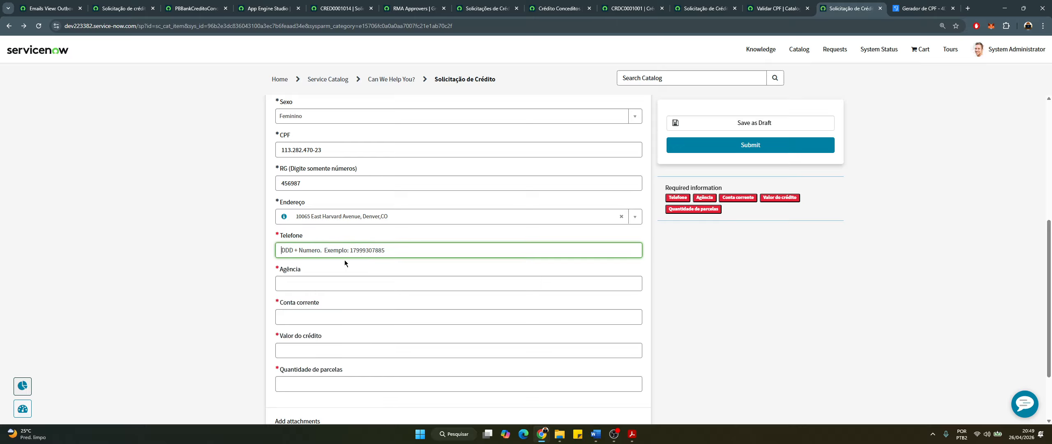
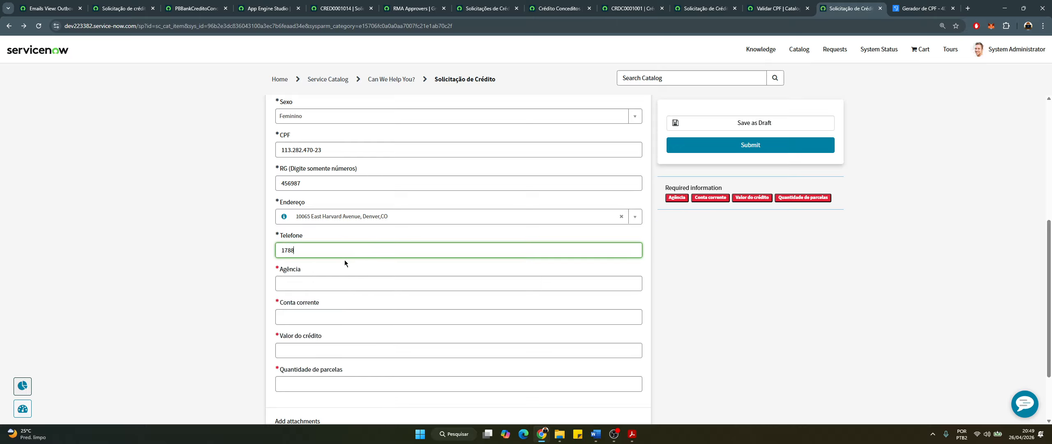
click(344, 260)
click(334, 287)
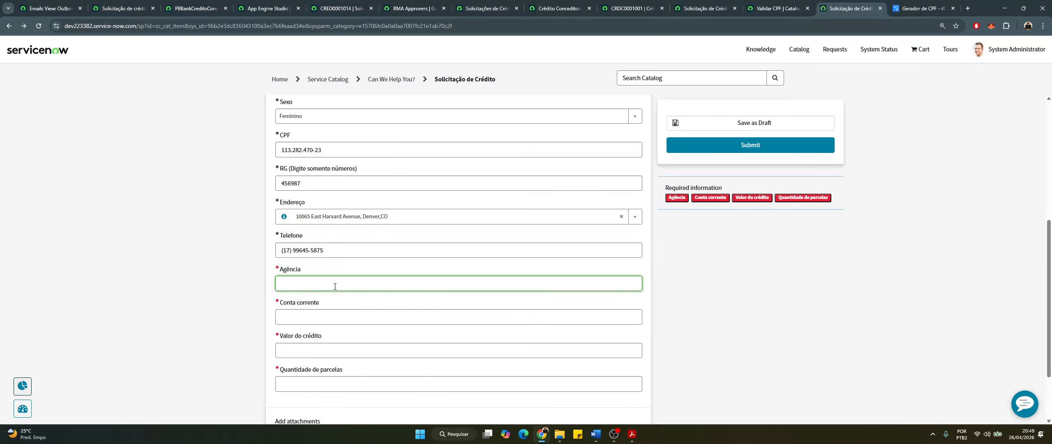
text(1245)
click(343, 316)
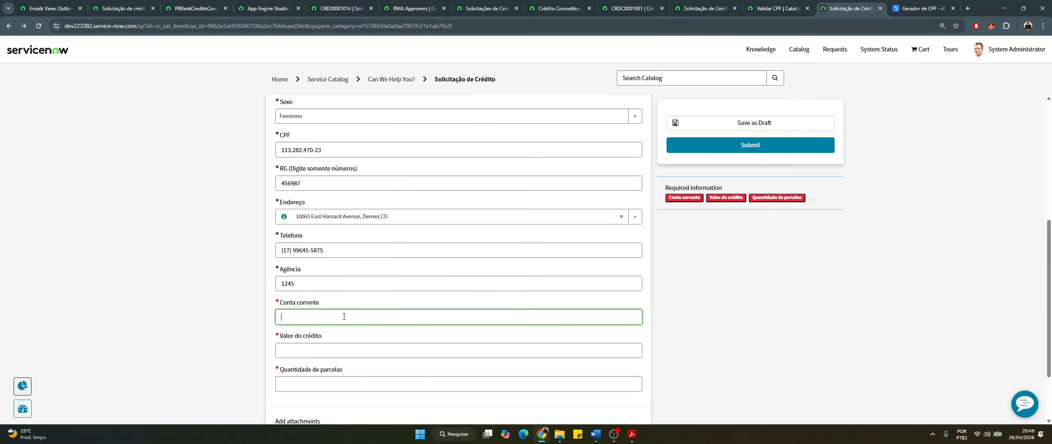
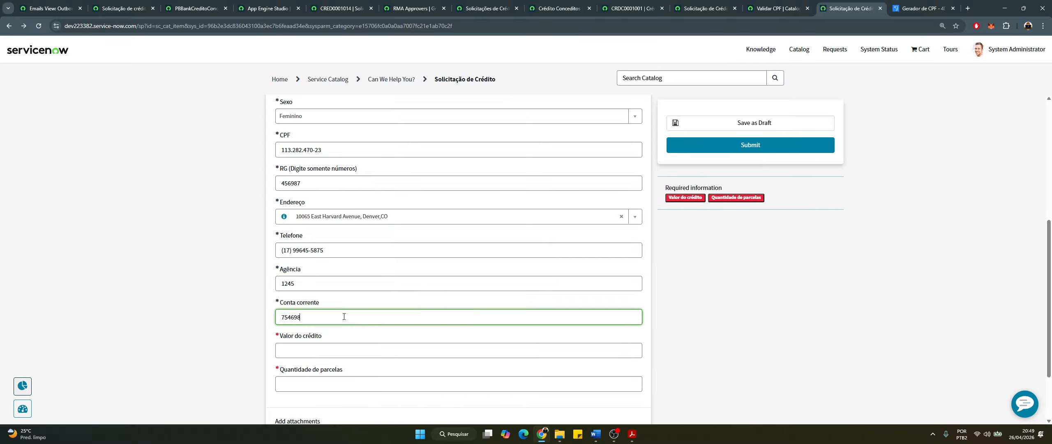
Set Valor do crédito to 10000000 and Quantidade de parcelas to 50
scroll(324, 331, down, 1)
click(327, 315)
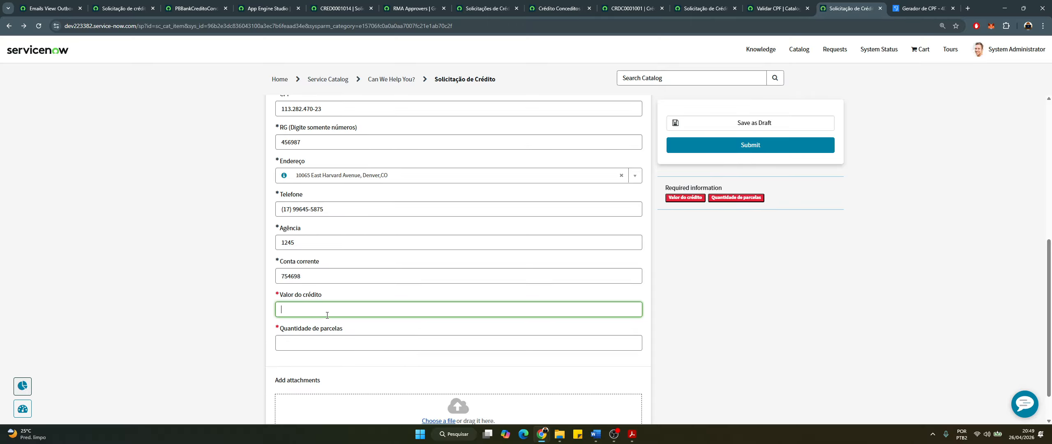
text(10000000)
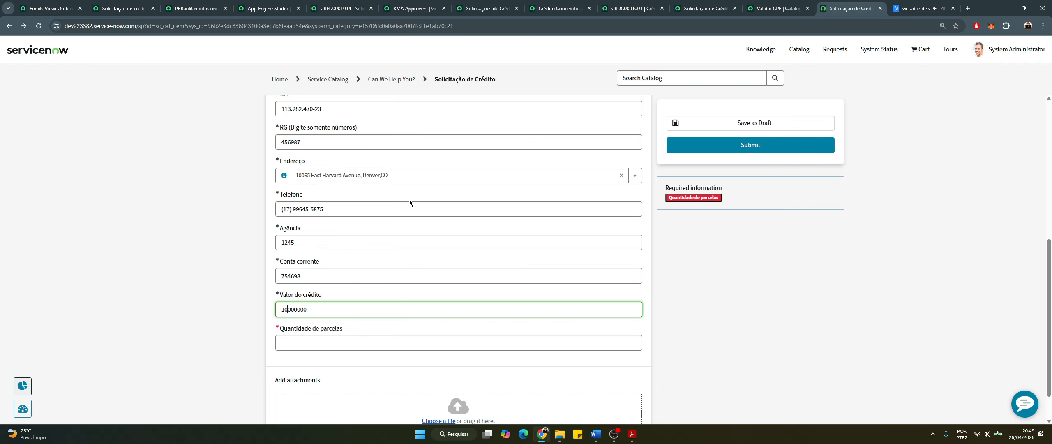
scroll(409, 200, down, 1)
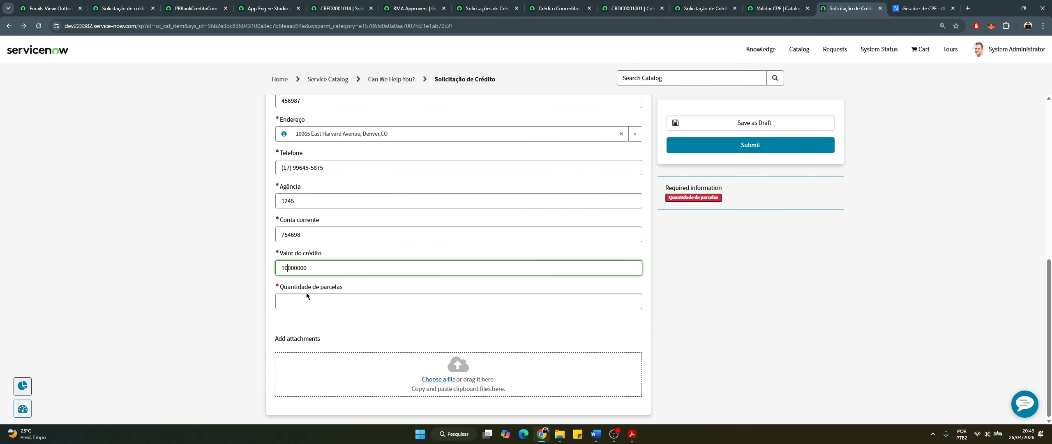
click(311, 304)
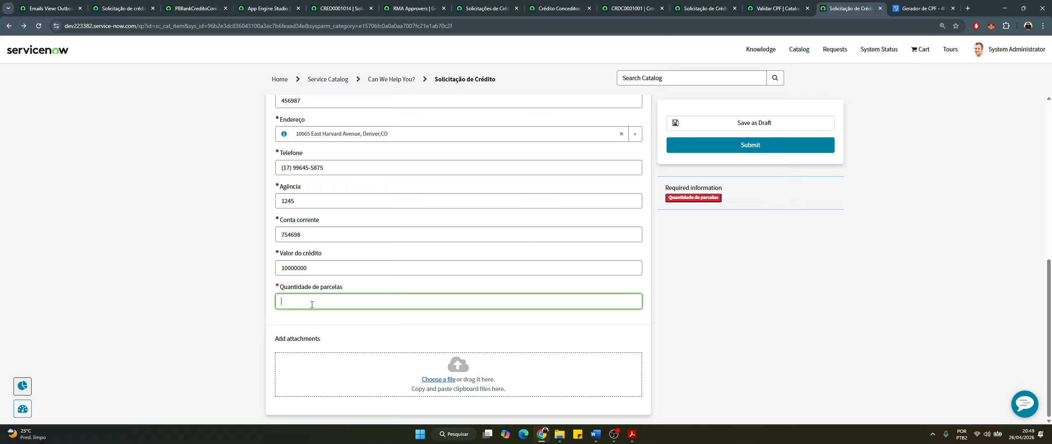
text(50)
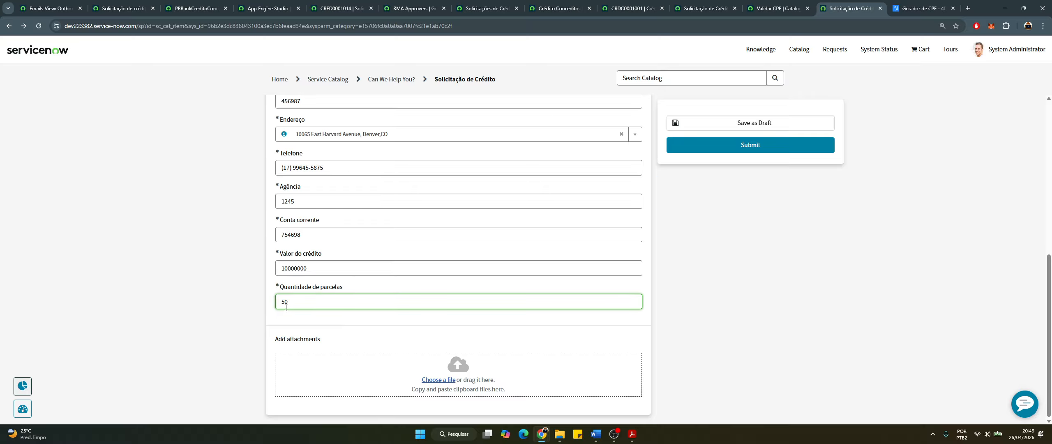
click(317, 312)
scroll(328, 319, up, 7)
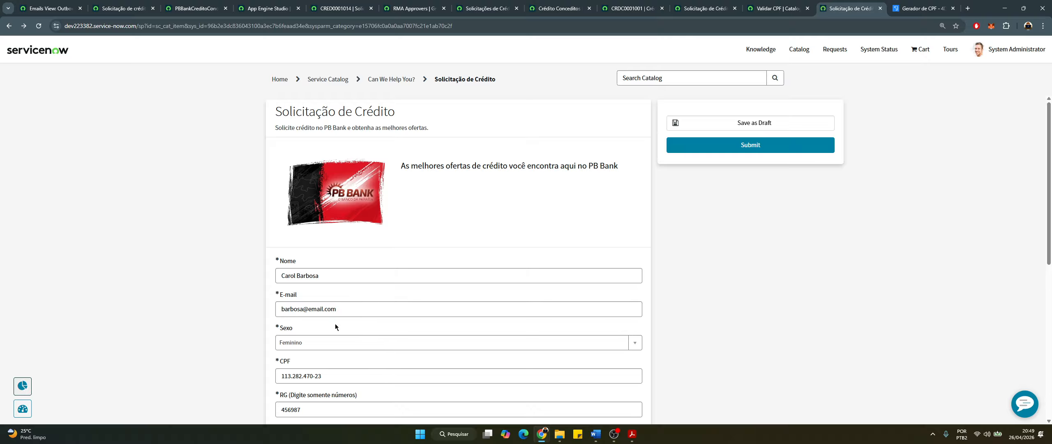
Submit the request as CRED0001015, close the Validar CPF, producer and CRDC0001001 tabs, and show Crédito Conceditos
click(756, 148)
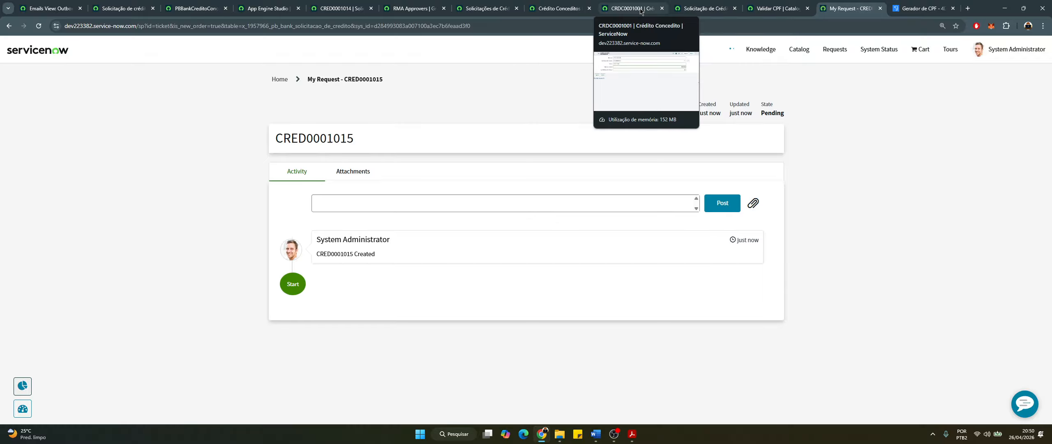
click(801, 8)
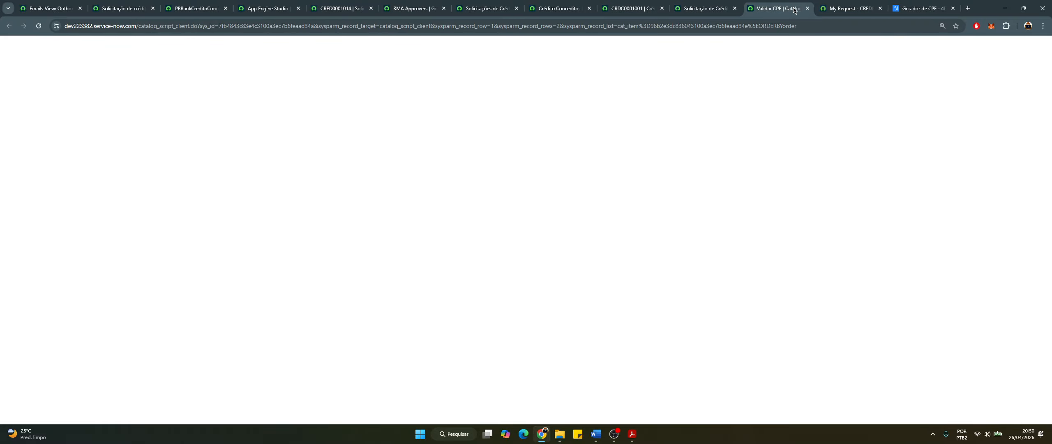
click(807, 8)
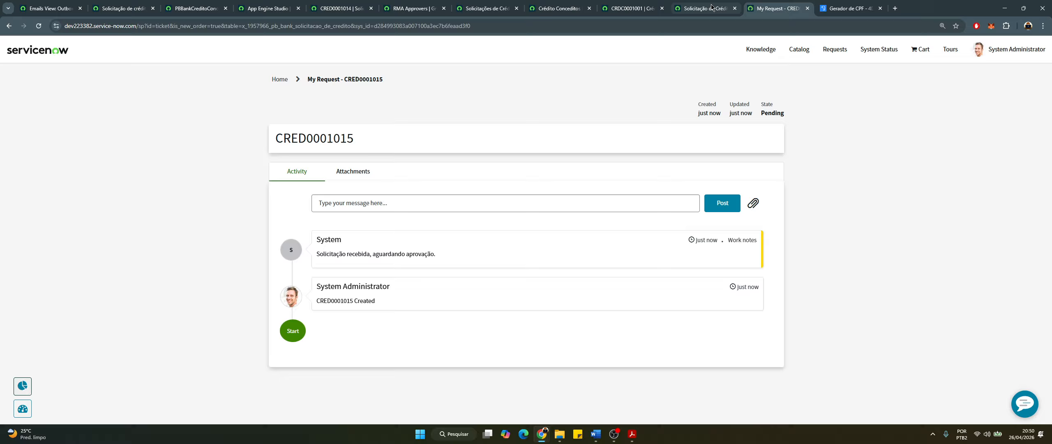
click(712, 8)
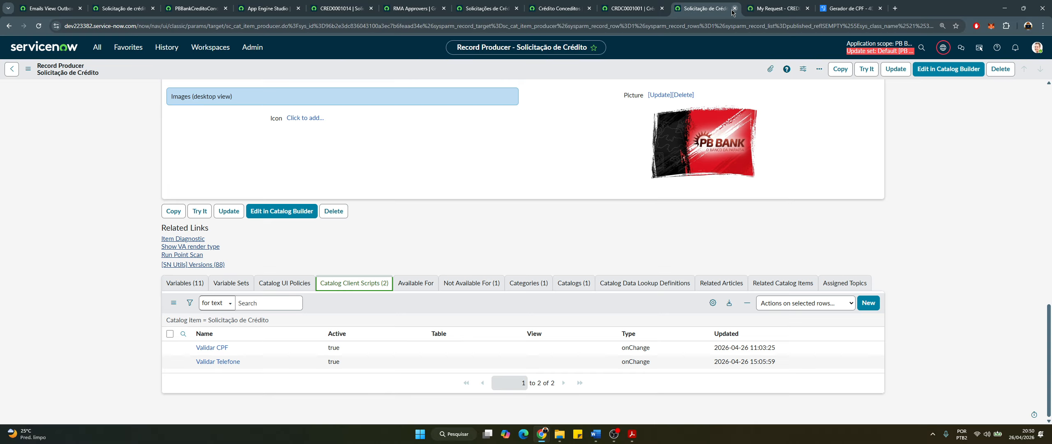
key(ctrl+w)
click(633, 9)
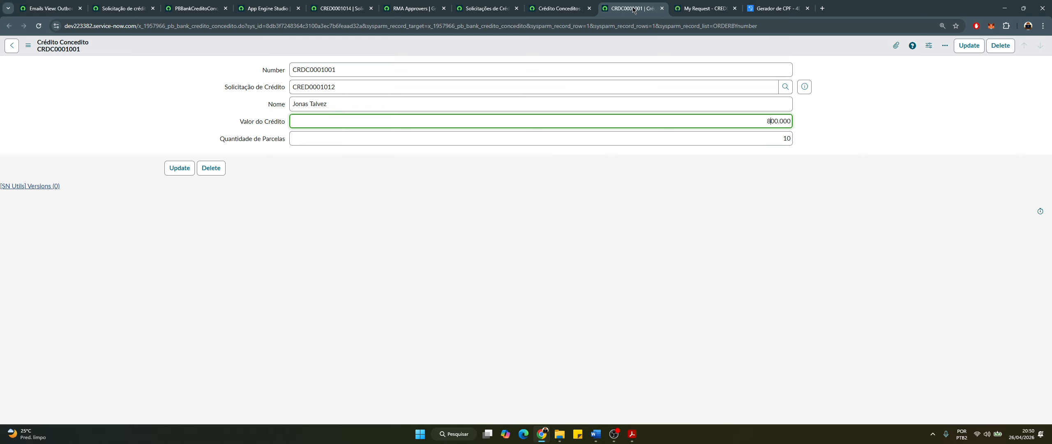
click(662, 8)
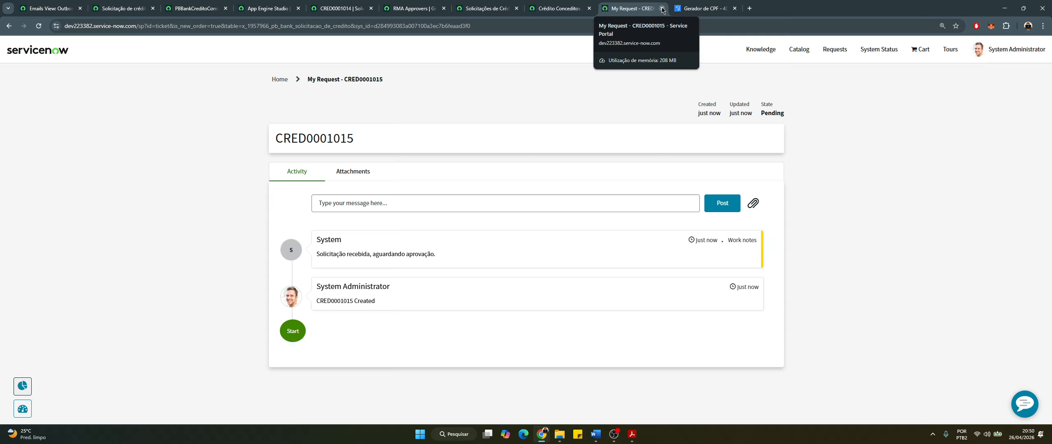
click(559, 8)
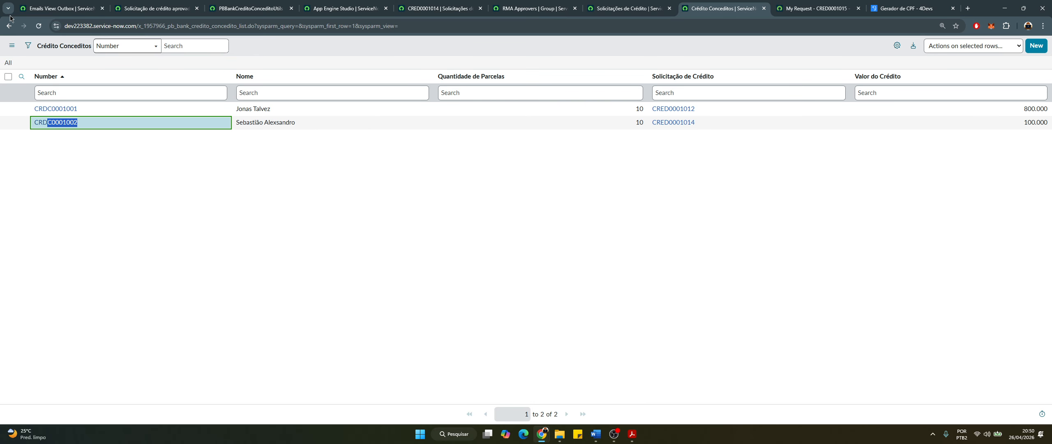
Reload the granted credits list, then reload Solicitações de Crédito to show pending CRED0001015 at 10.000.000
click(38, 26)
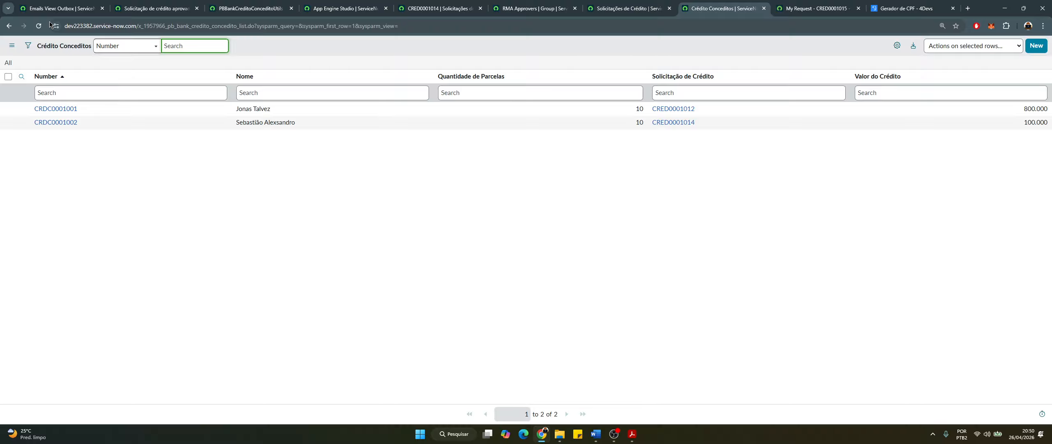
click(38, 27)
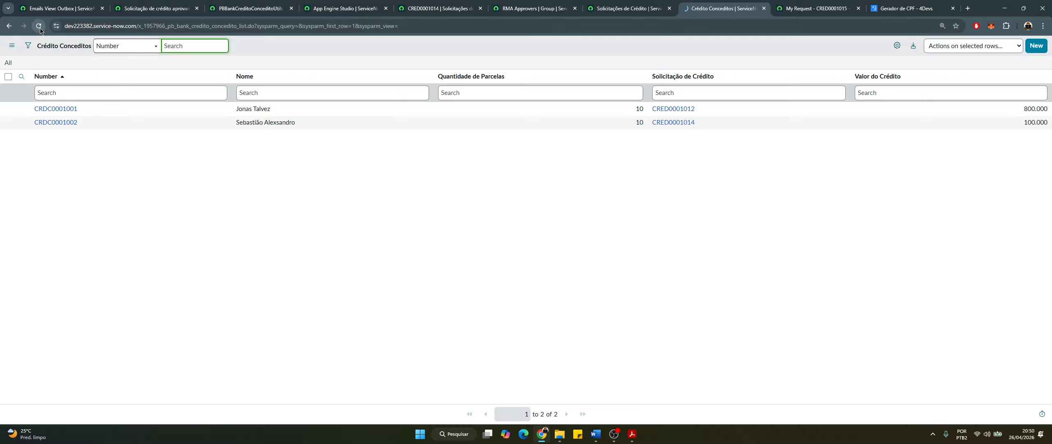
click(645, 14)
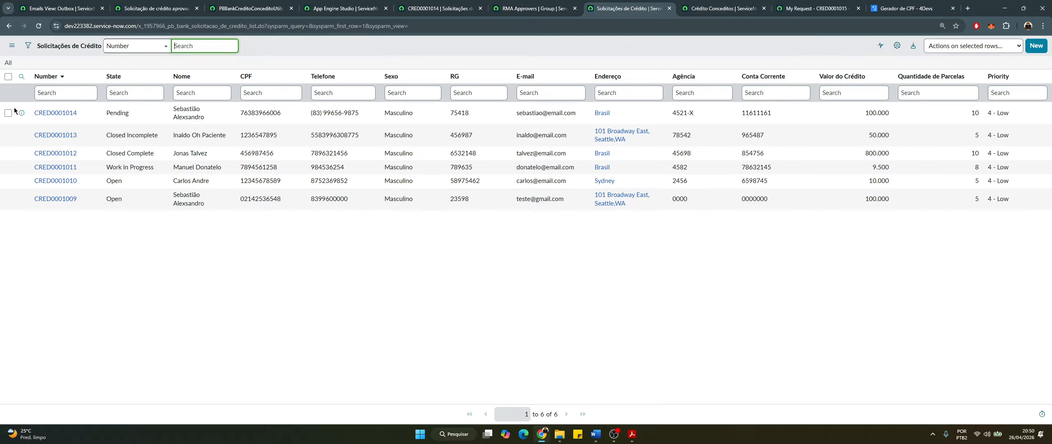
click(39, 26)
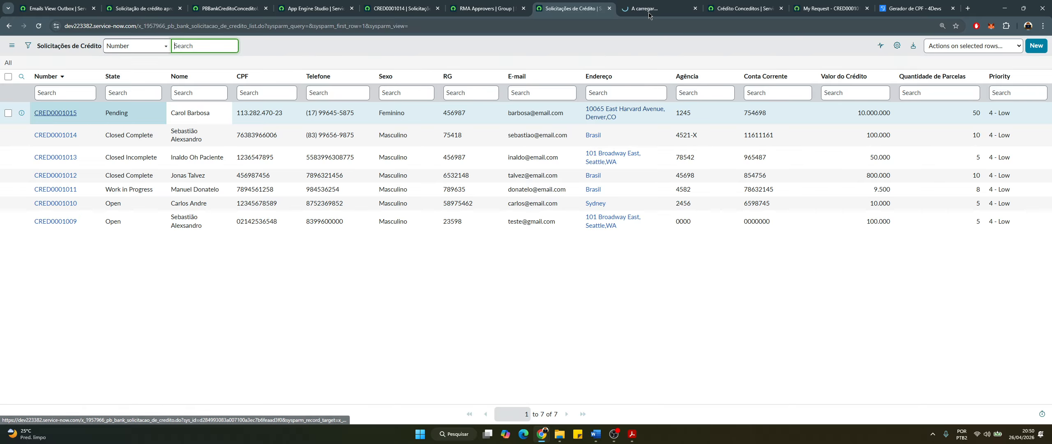
Open CRED0001015 and reject its pending RMA Approvers approval from the Approvers list
click(648, 12)
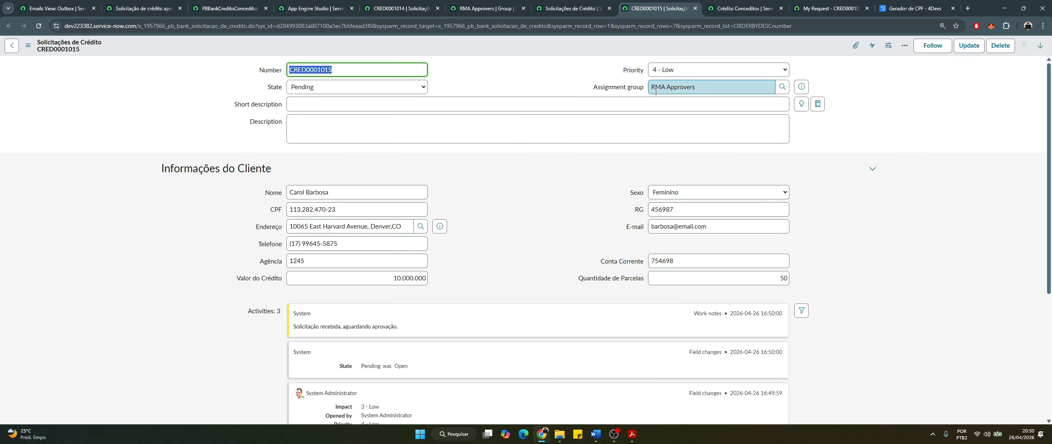
scroll(722, 123, down, 5)
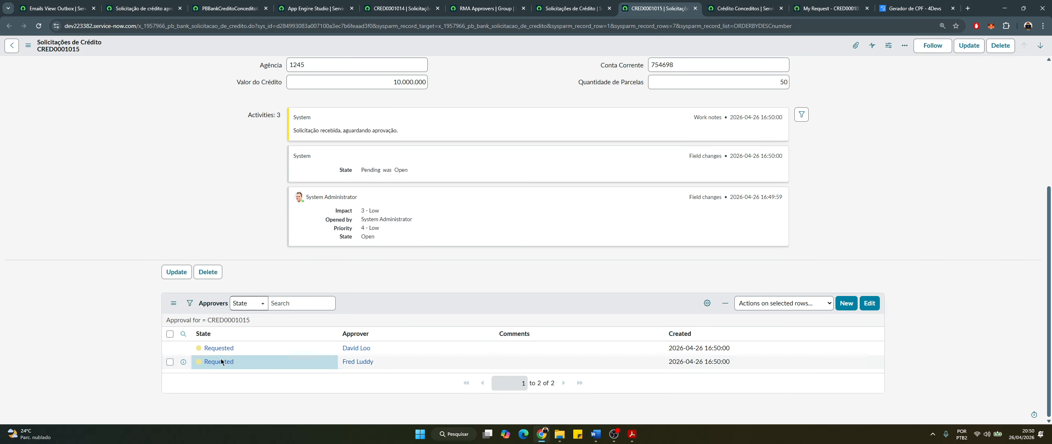
right_click(222, 363)
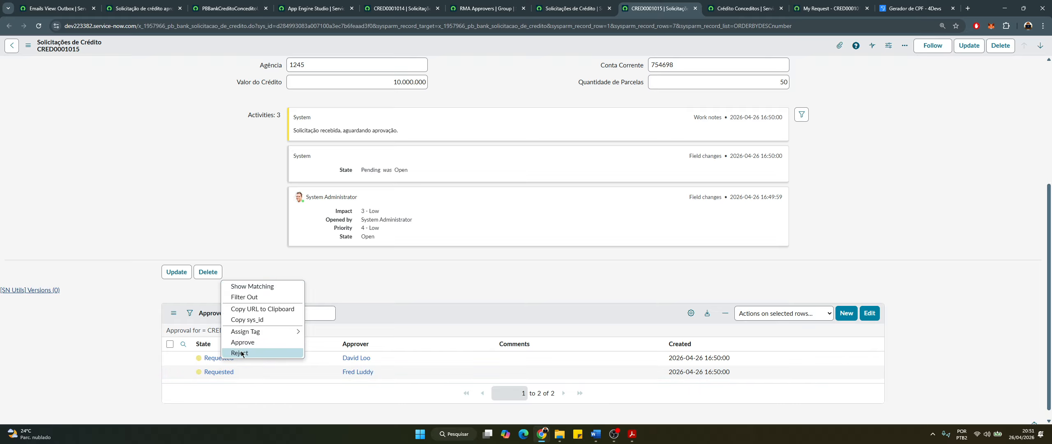
click(240, 353)
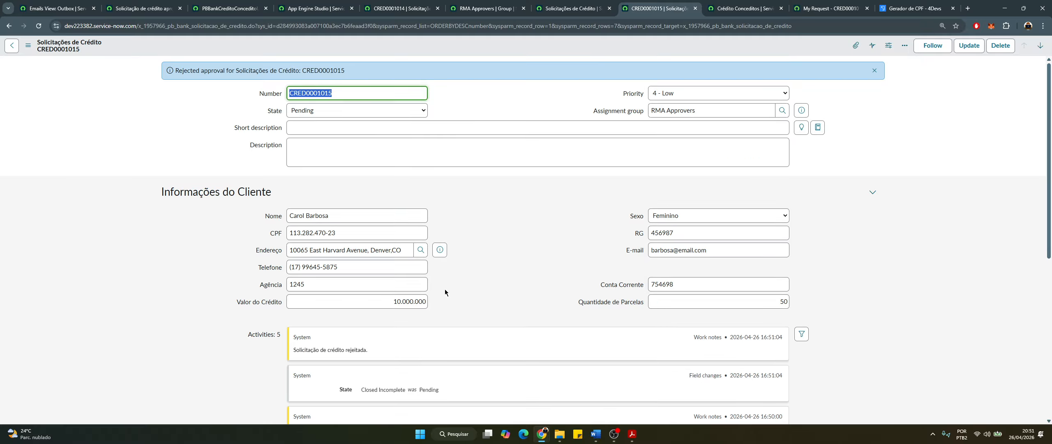
Reload CRED0001015 to verify Closed Incomplete and the rejection, then reload Crédito Conceditos showing two credits
scroll(220, 309, down, 7)
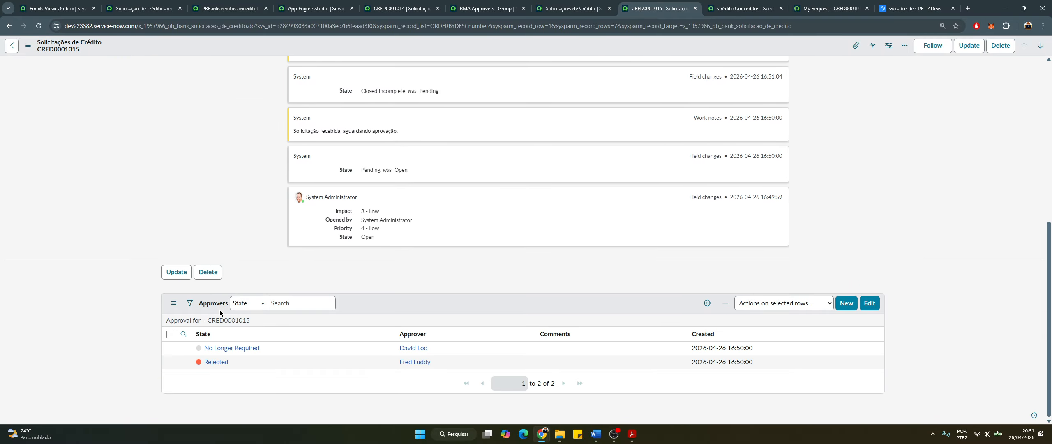
scroll(208, 348, up, 7)
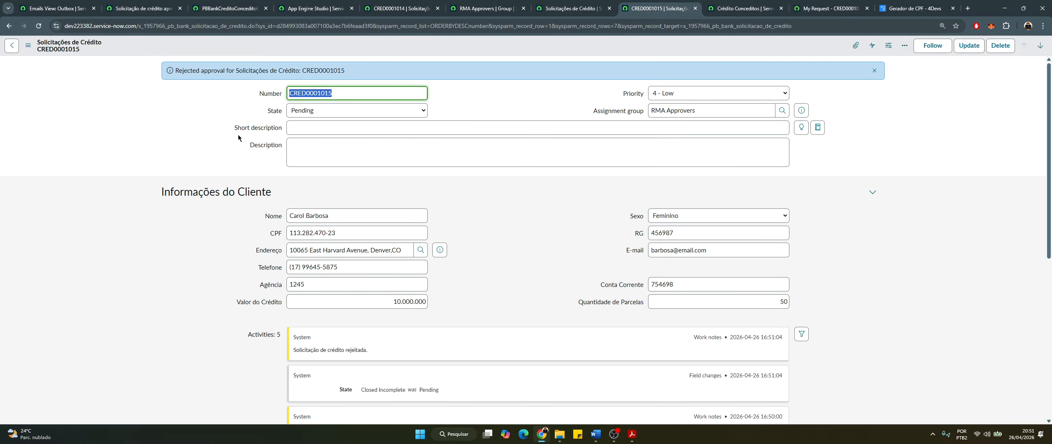
click(38, 26)
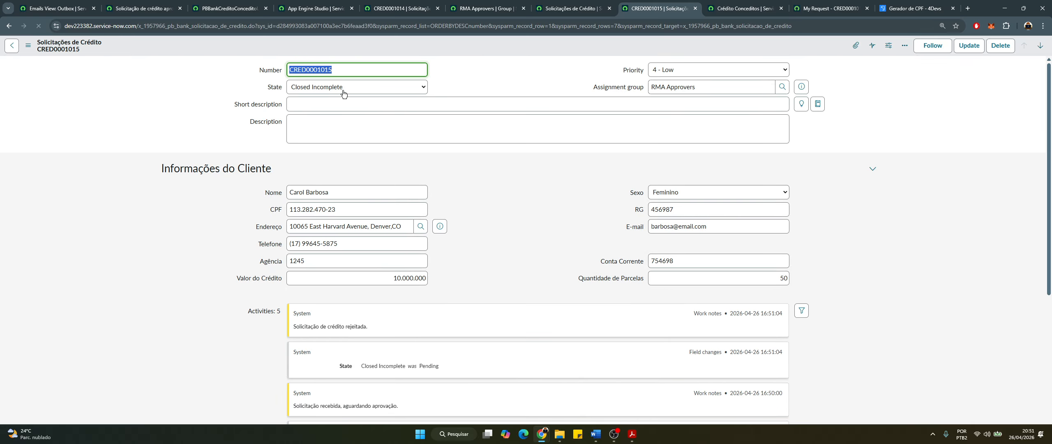
scroll(281, 320, down, 3)
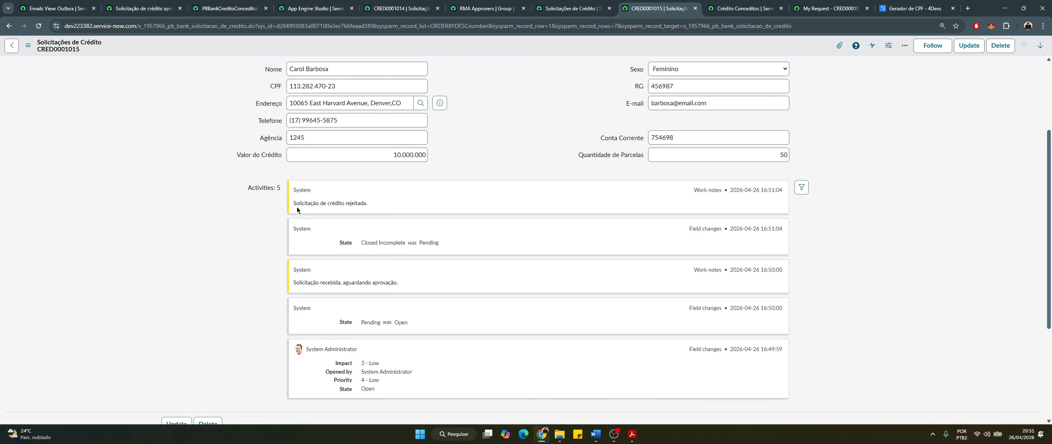
scroll(178, 267, down, 4)
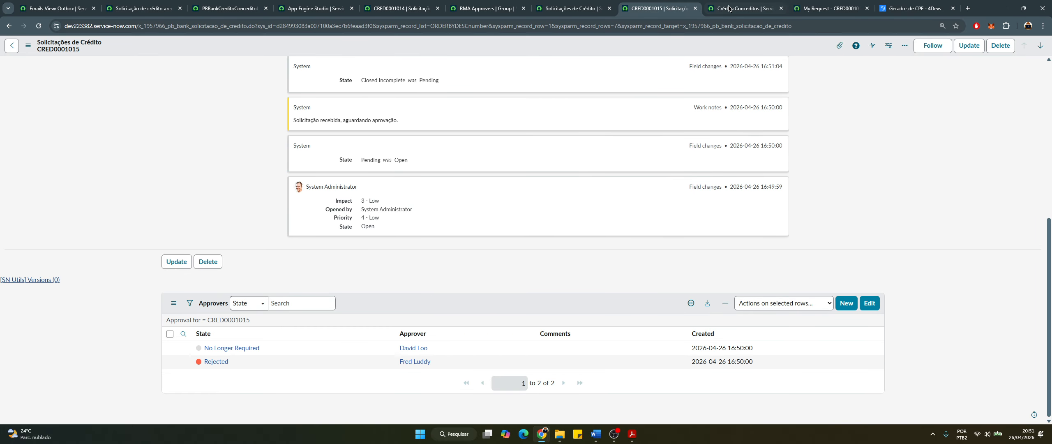
key(ctrl+Tab)
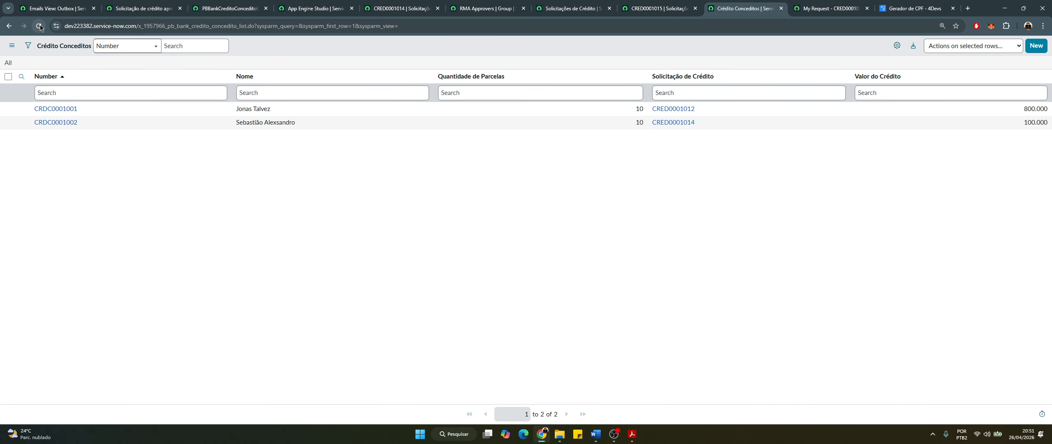
click(39, 26)
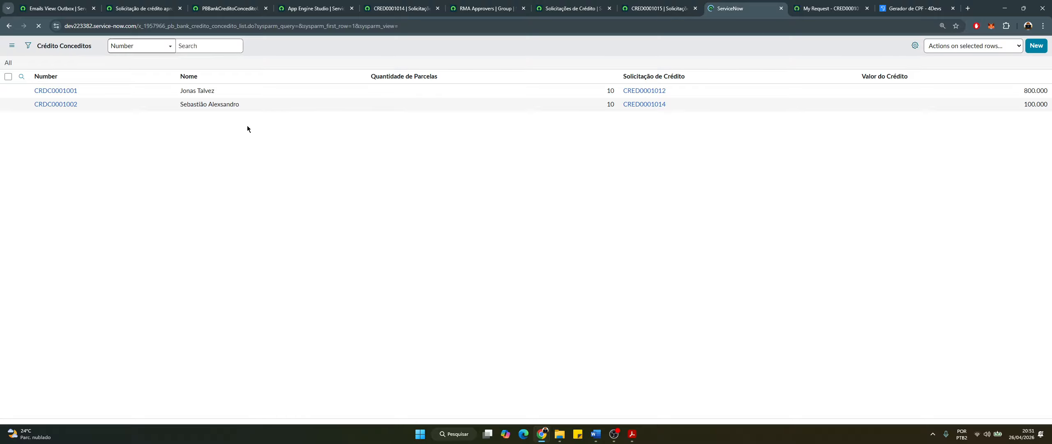
Open the 16:51:04 'Solicitação de crédito rejeitada' email from the refreshed outbox
click(70, 9)
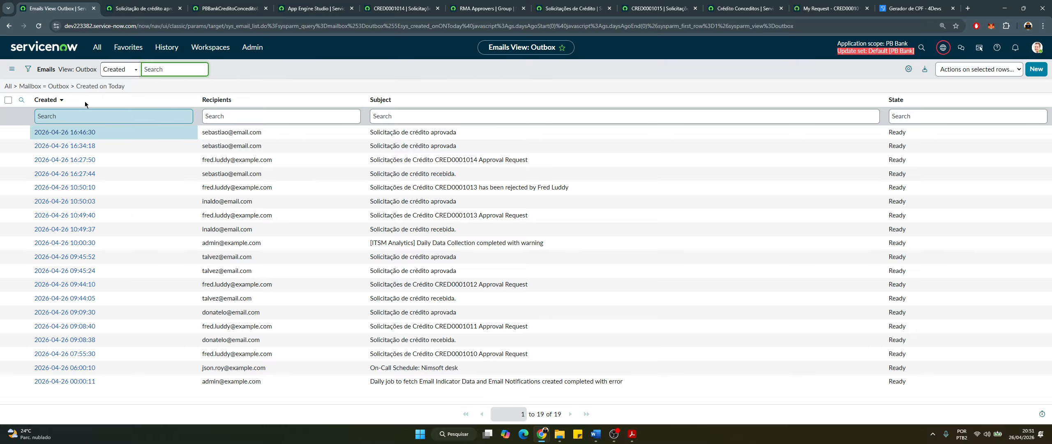
click(92, 86)
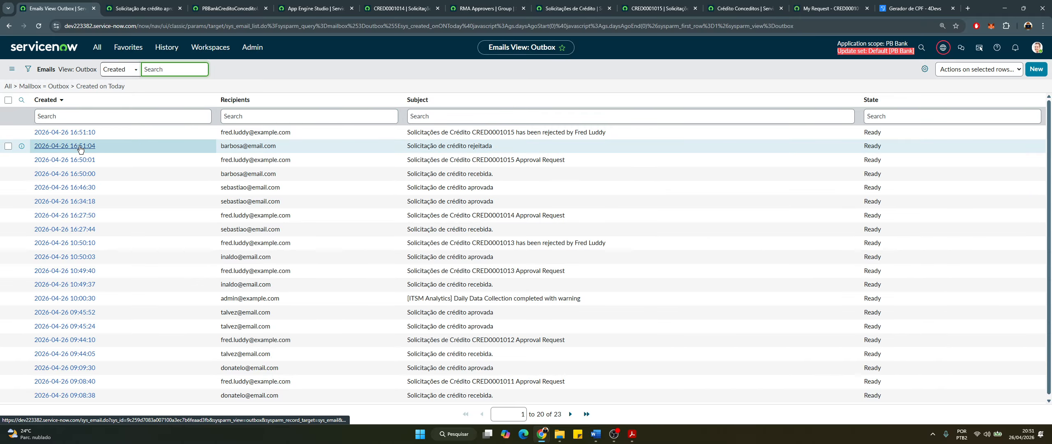
middle_click(81, 146)
click(135, 9)
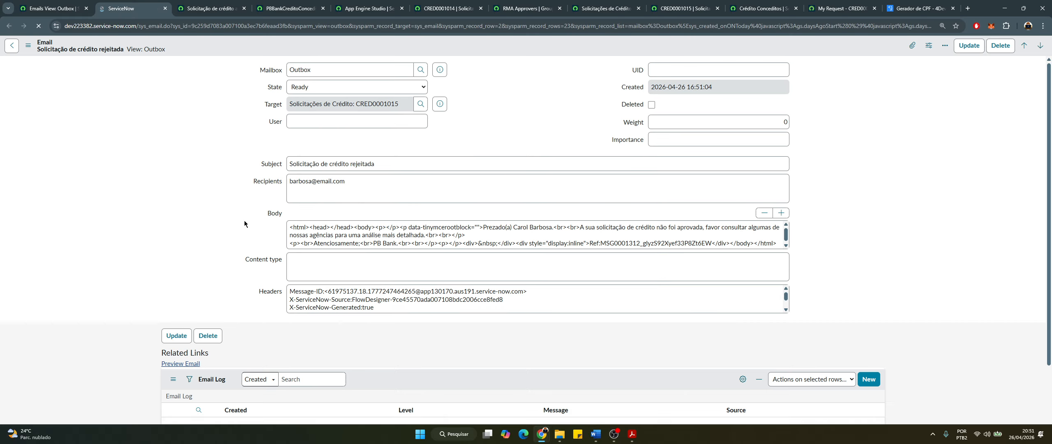
Preview the email's credit-not-approved message, close it, and return to the Solicitação de Crédito flow
scroll(210, 374, down, 2)
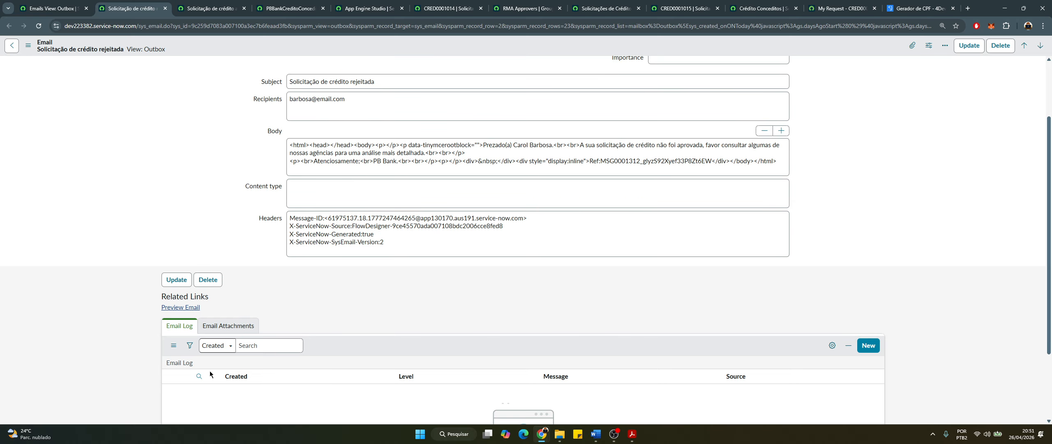
click(178, 312)
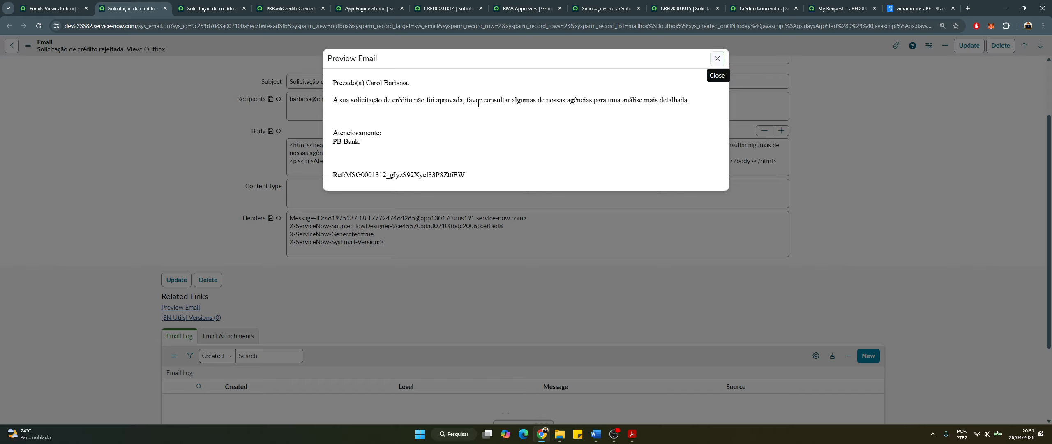
drag(345, 100, 479, 104)
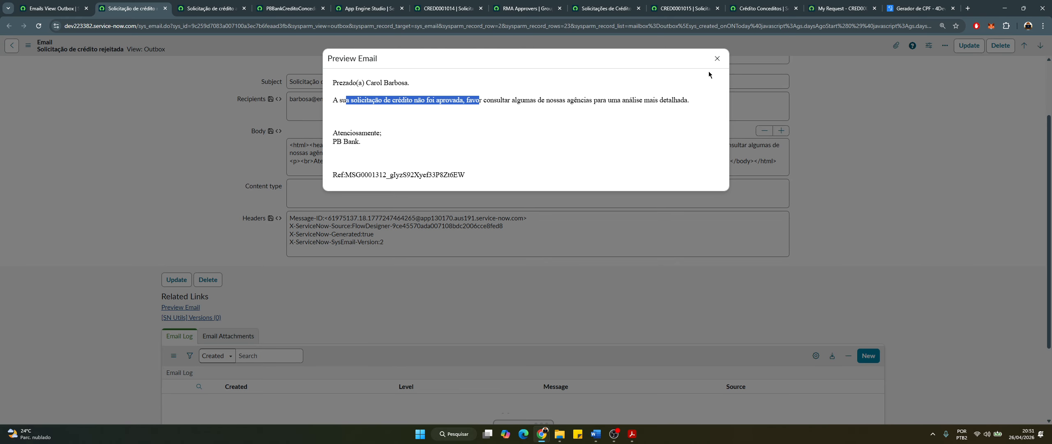
click(717, 60)
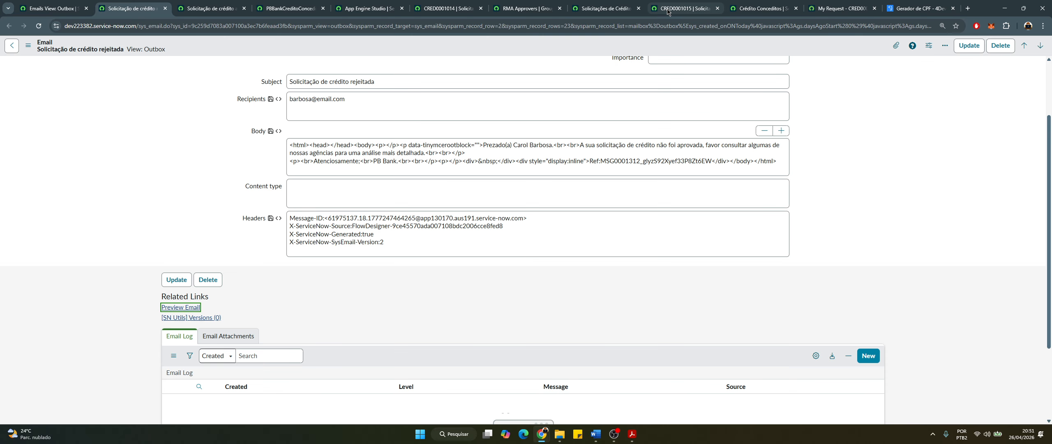
click(369, 9)
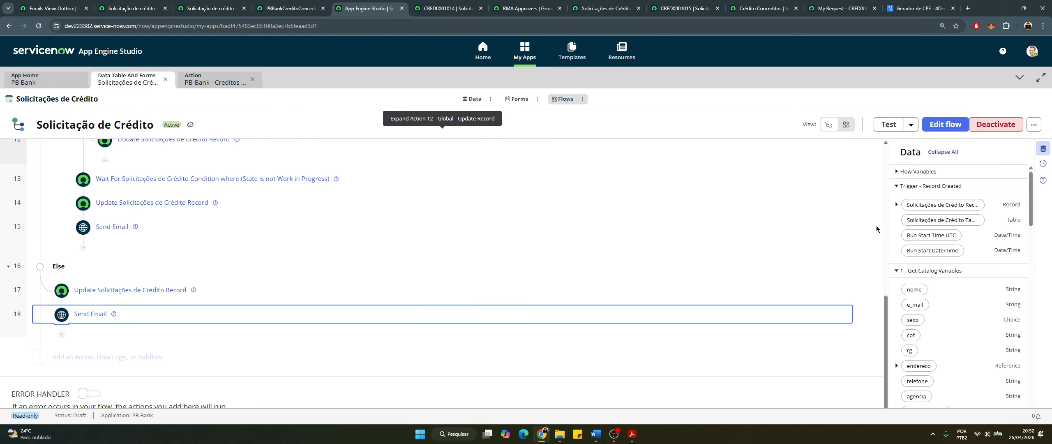
List the Solicitação de Crédito flow's executions from its more-options menu
click(1034, 129)
click(957, 168)
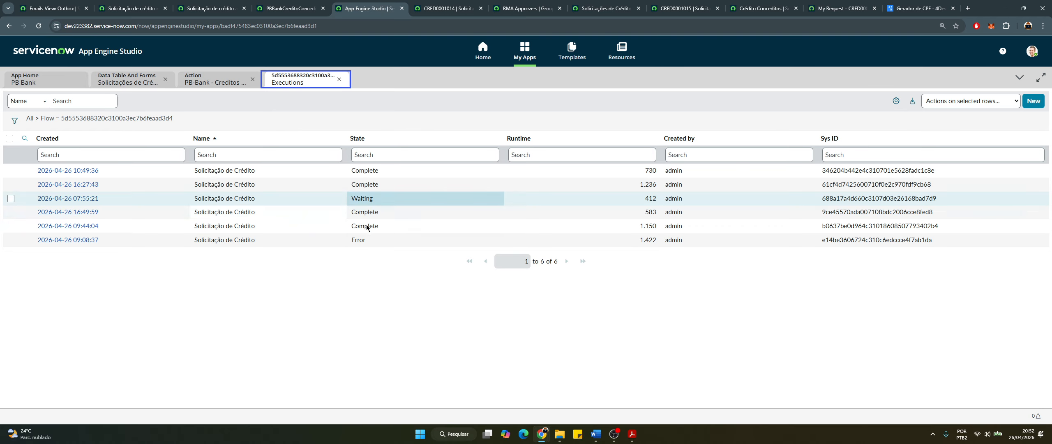
click(180, 139)
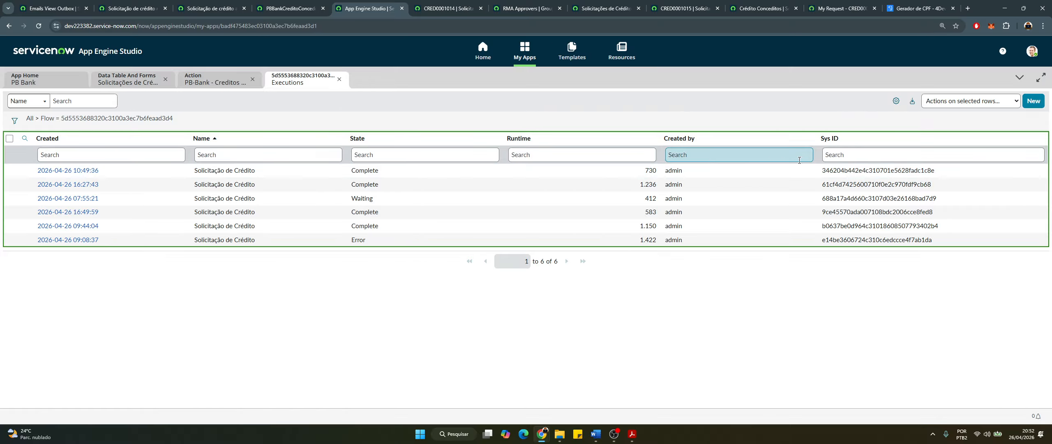
click(895, 102)
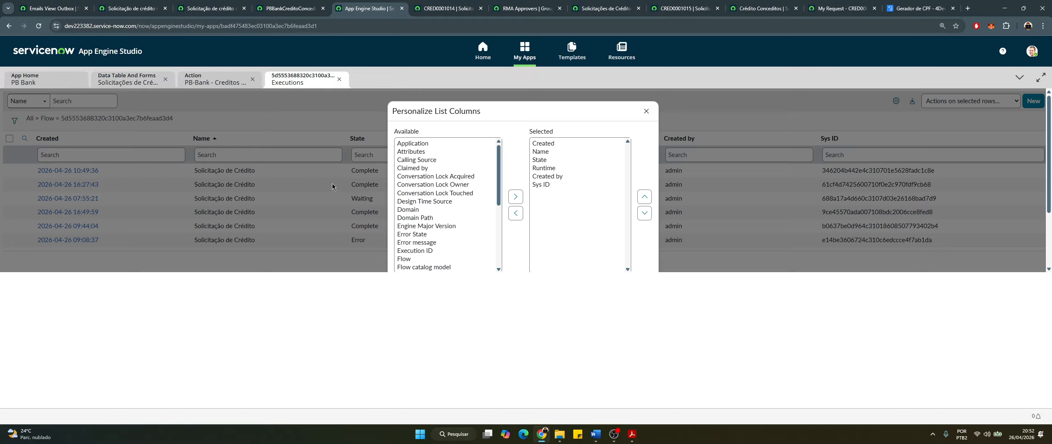
click(644, 111)
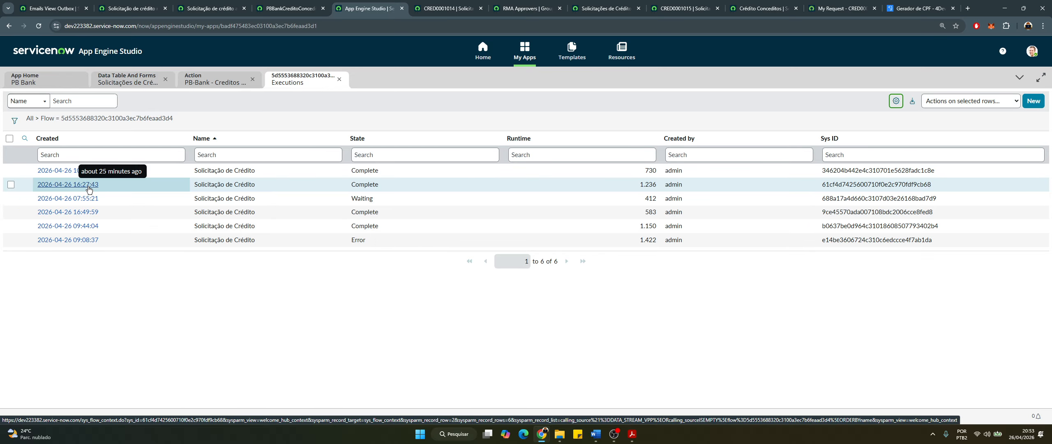
Open the 16:27:43 run's flow context in Operations View to see its completed Aprovado branch
click(88, 189)
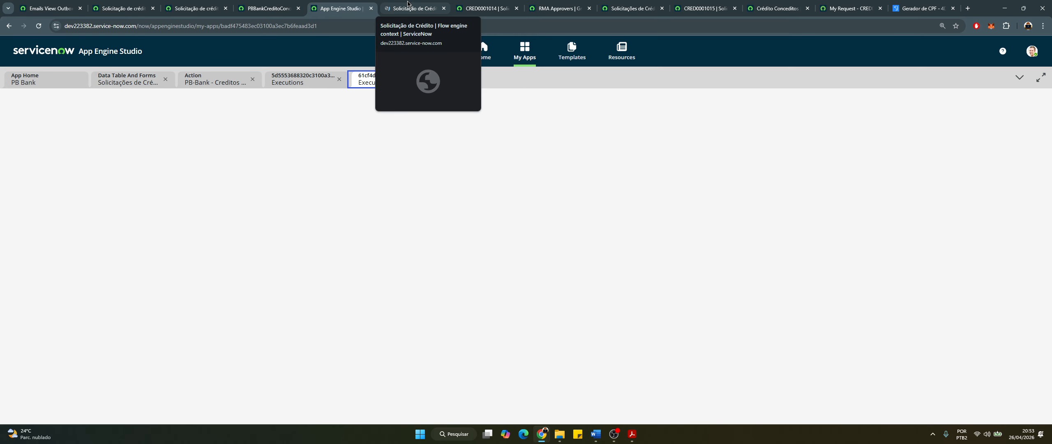
click(407, 5)
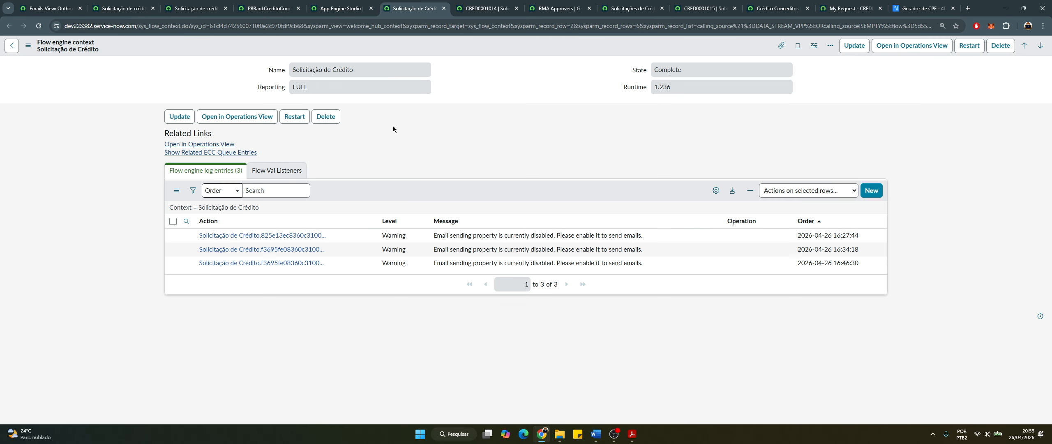
click(233, 119)
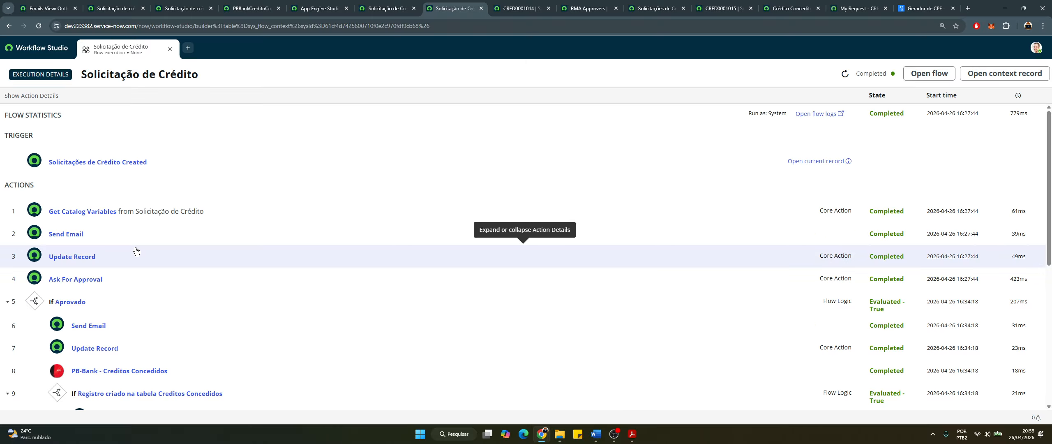
Return to App Engine Studio and list the flow's six executions, including the 16:49:59 run
scroll(136, 251, down, 4)
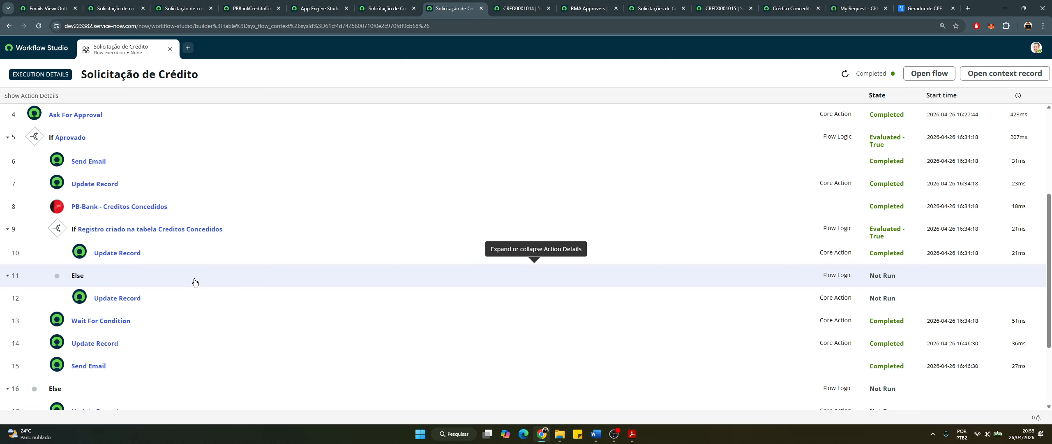
scroll(195, 282, down, 1)
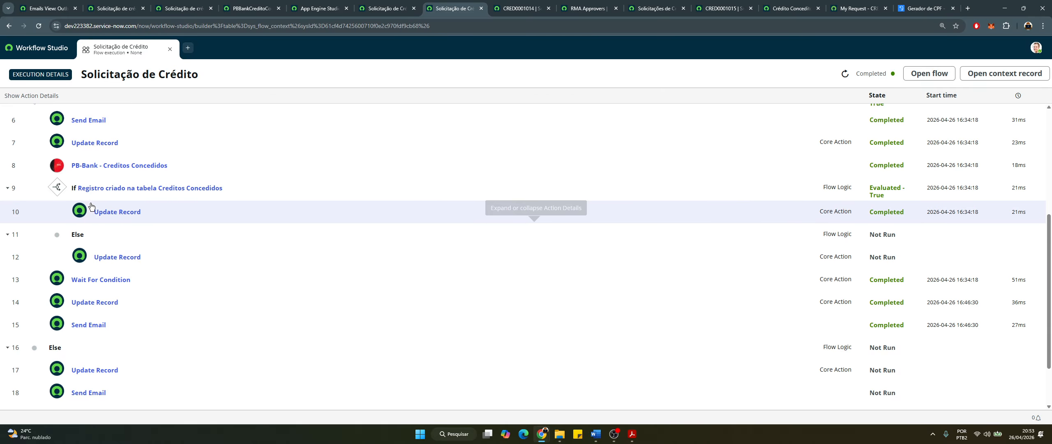
scroll(90, 209, up, 1)
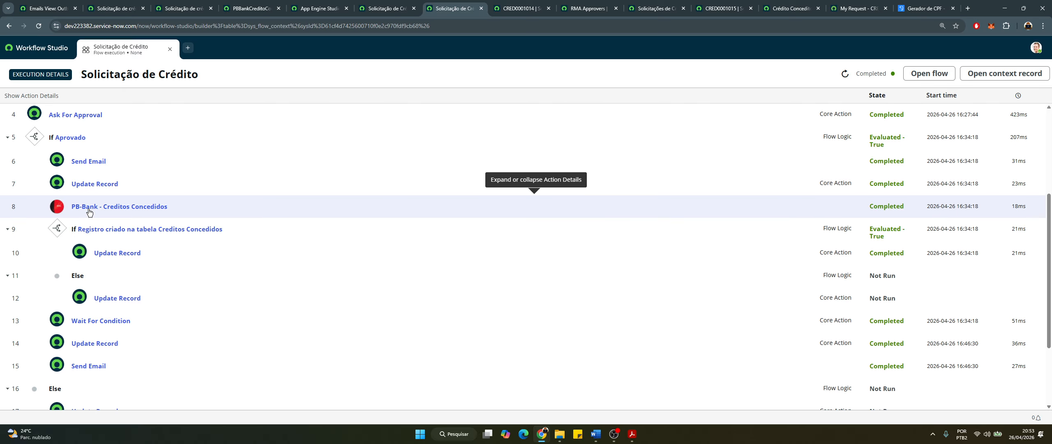
click(394, 14)
click(320, 7)
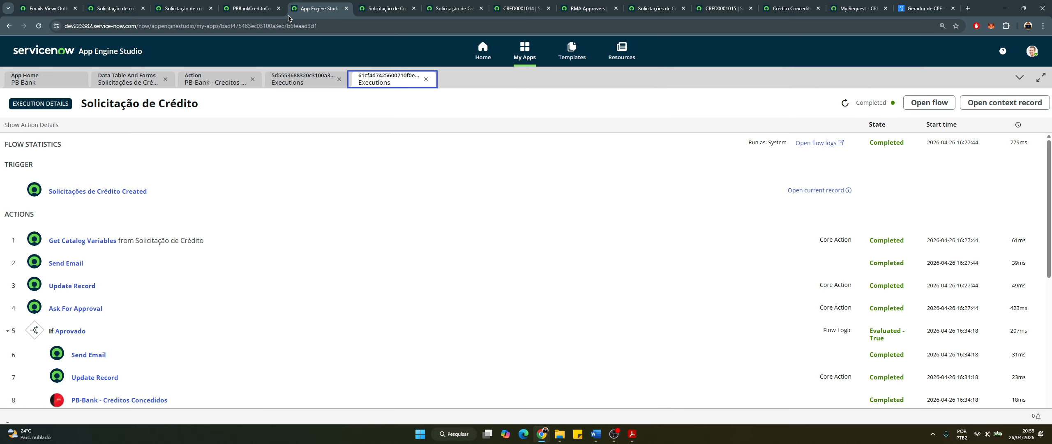
click(302, 82)
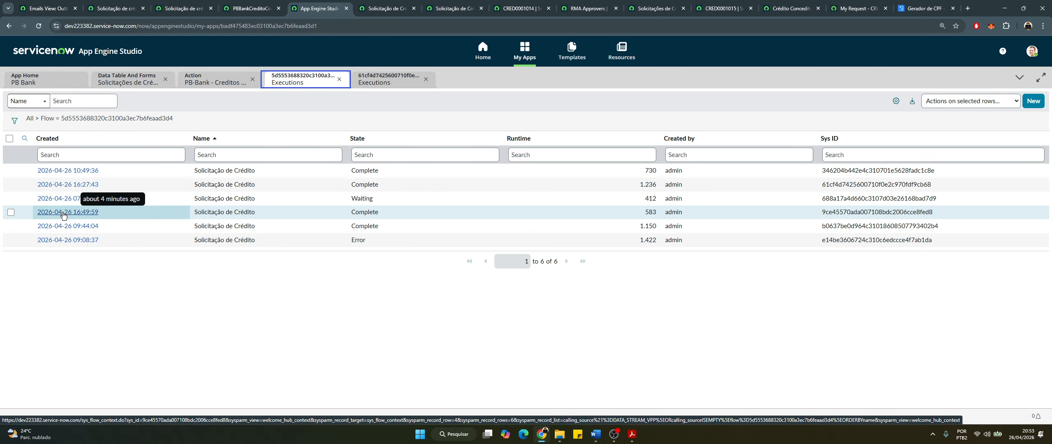
Open the 16:49:59 execution's flow context record and launch it in Operations View
click(63, 212)
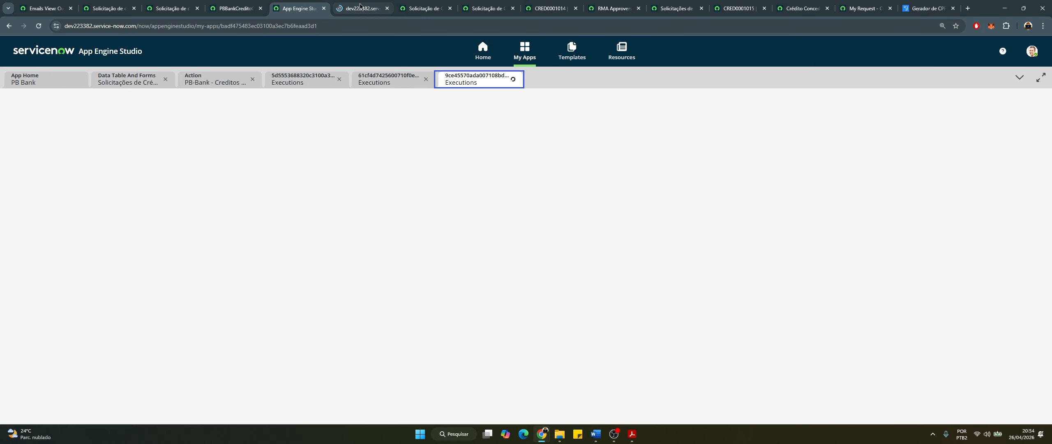
click(361, 9)
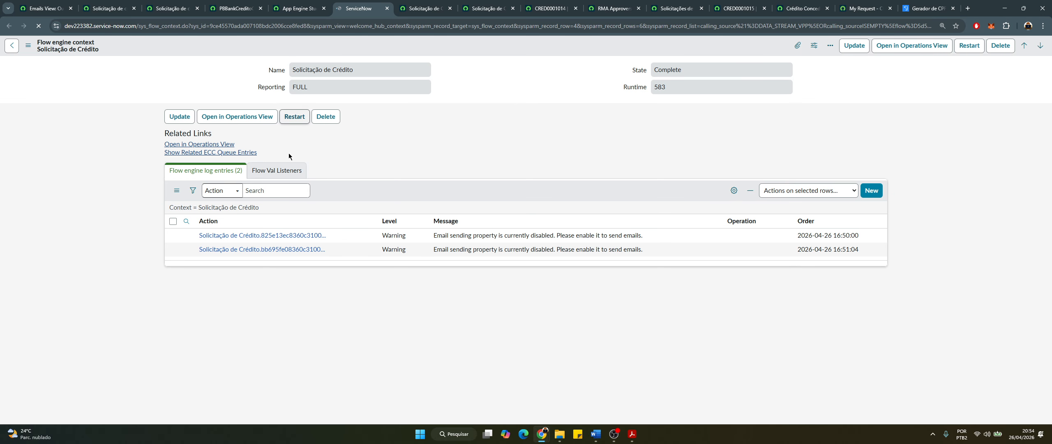
click(210, 118)
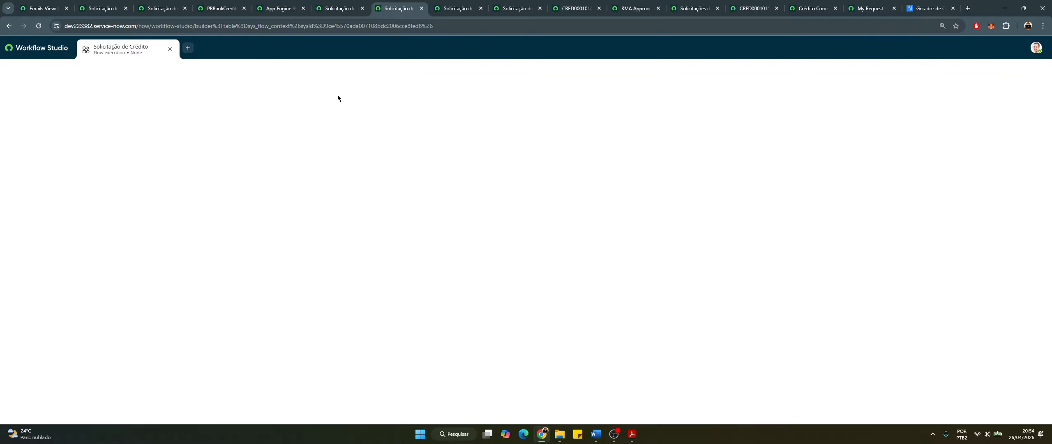
Close the duplicate flow context tab and inspect the unexecuted Ask For Approval step
click(362, 9)
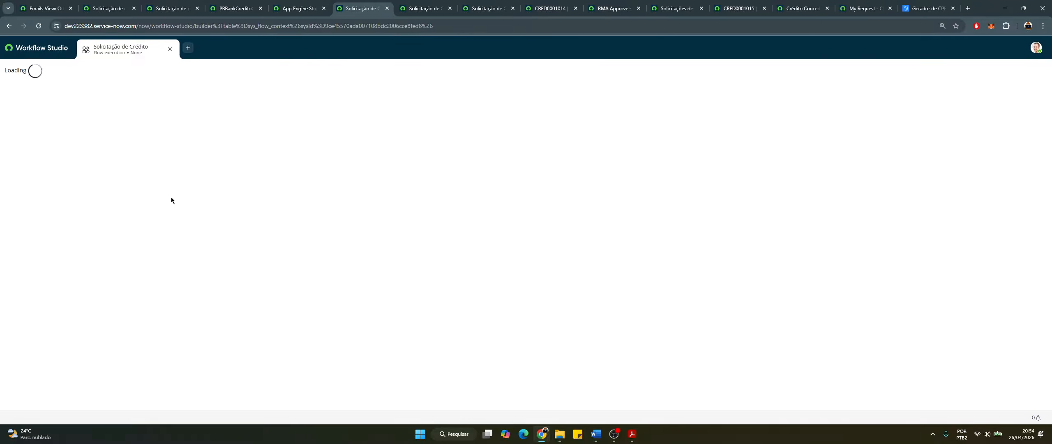
scroll(139, 331, down, 2)
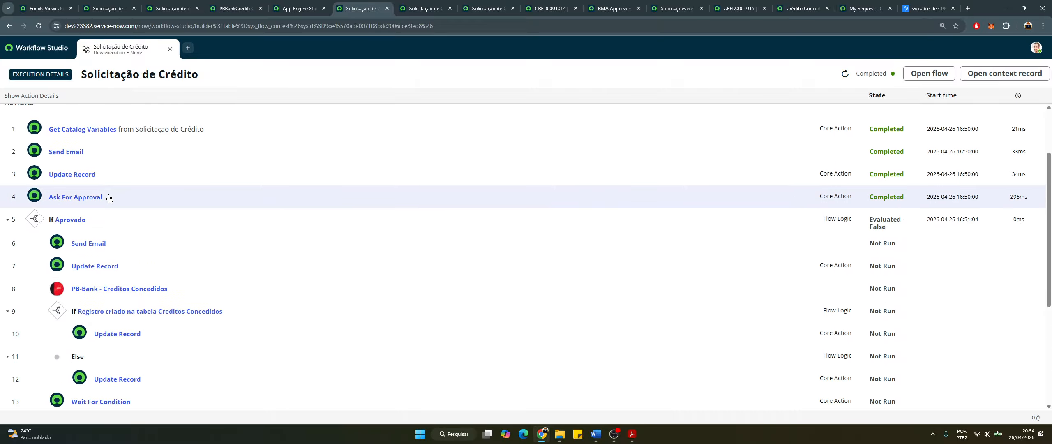
scroll(107, 209, down, 2)
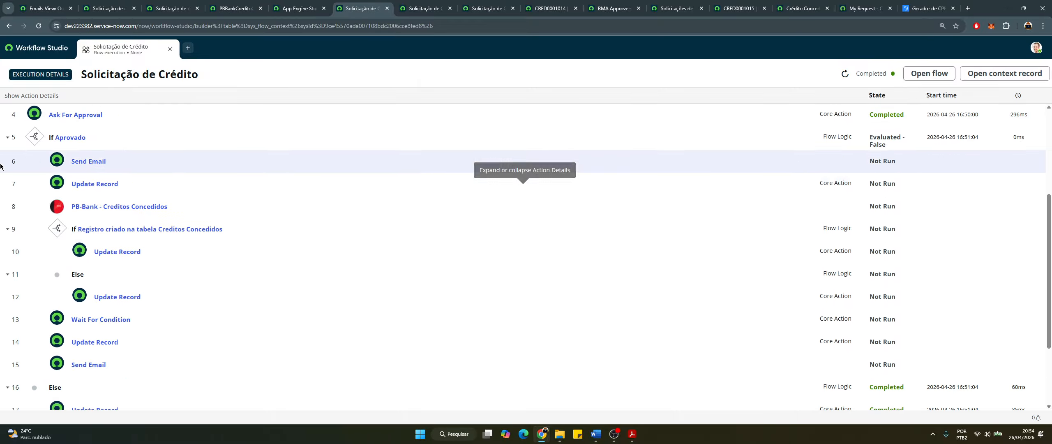
scroll(110, 185, up, 1)
click(116, 162)
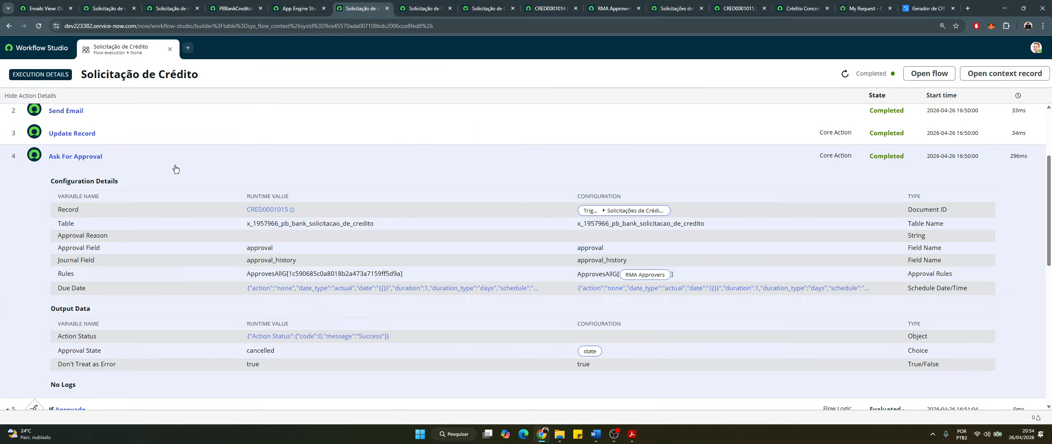
click(144, 161)
Check the Else branch's completed Update Record and Send Email against the Word acceptance criteria
scroll(131, 304, down, 1)
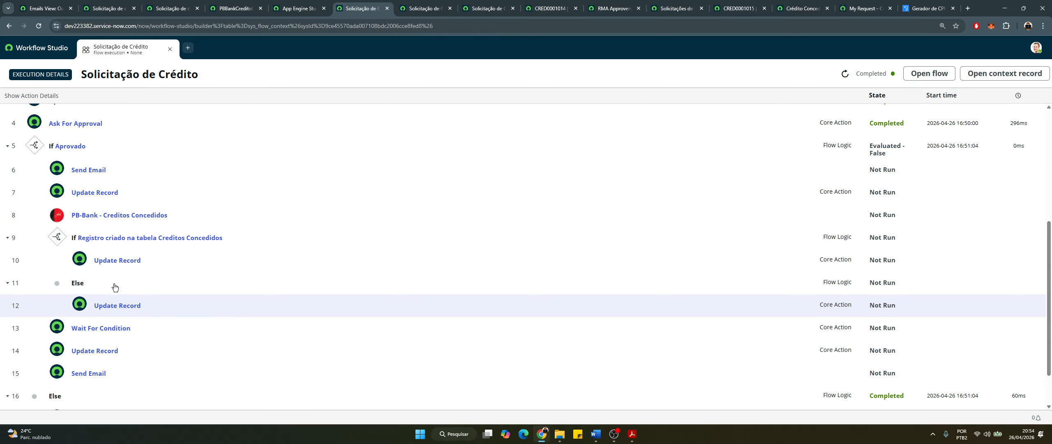
scroll(115, 287, down, 3)
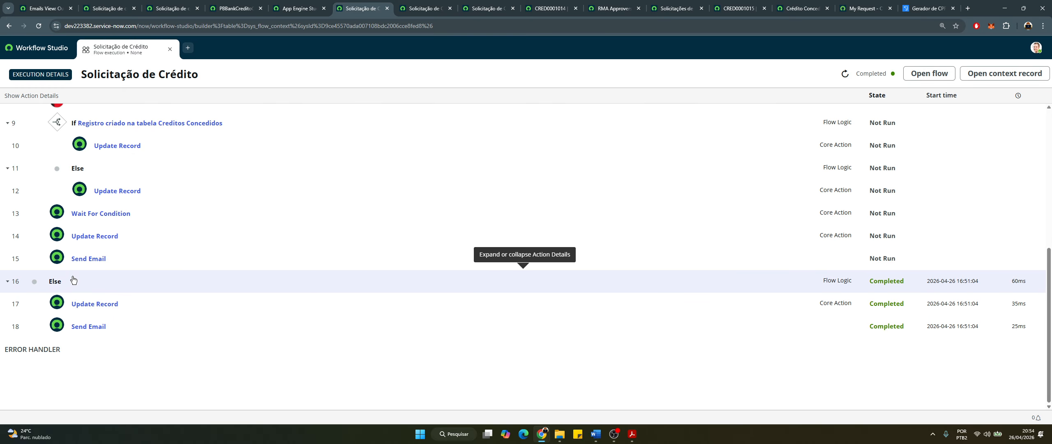
scroll(184, 285, up, 2)
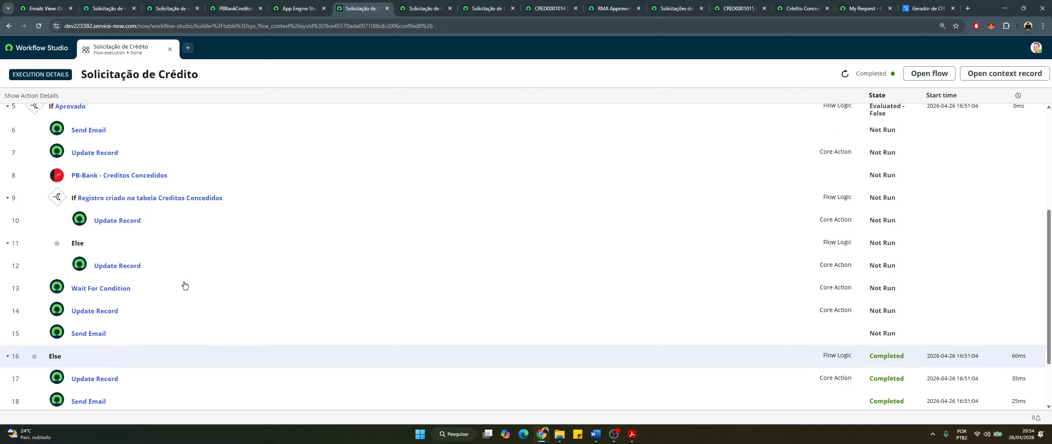
scroll(184, 285, up, 4)
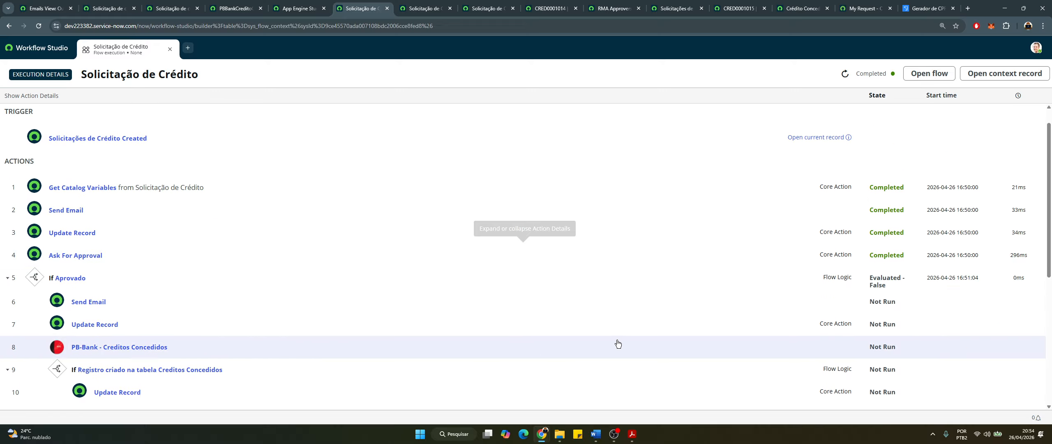
scroll(617, 343, down, 2)
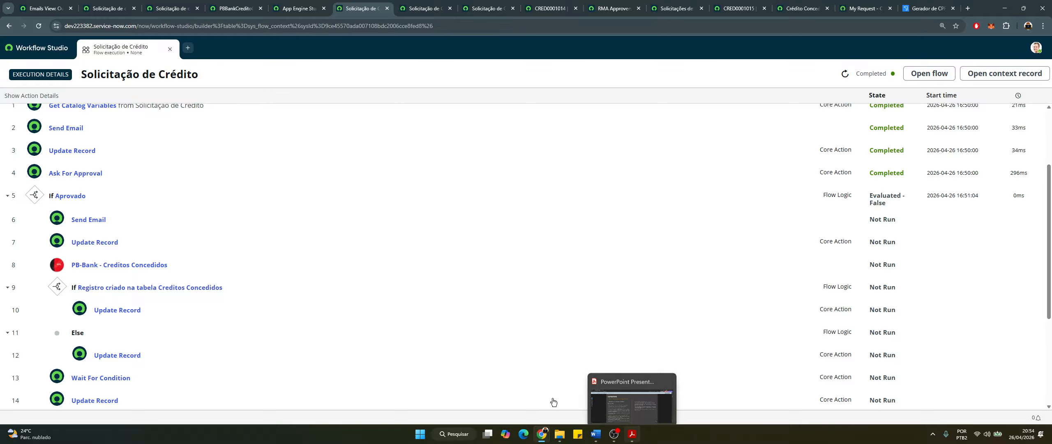
scroll(327, 335, down, 3)
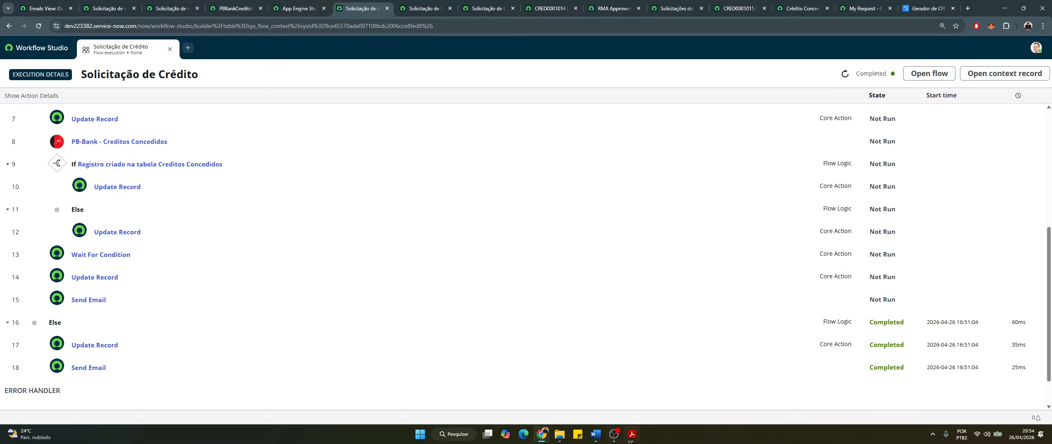
click(595, 434)
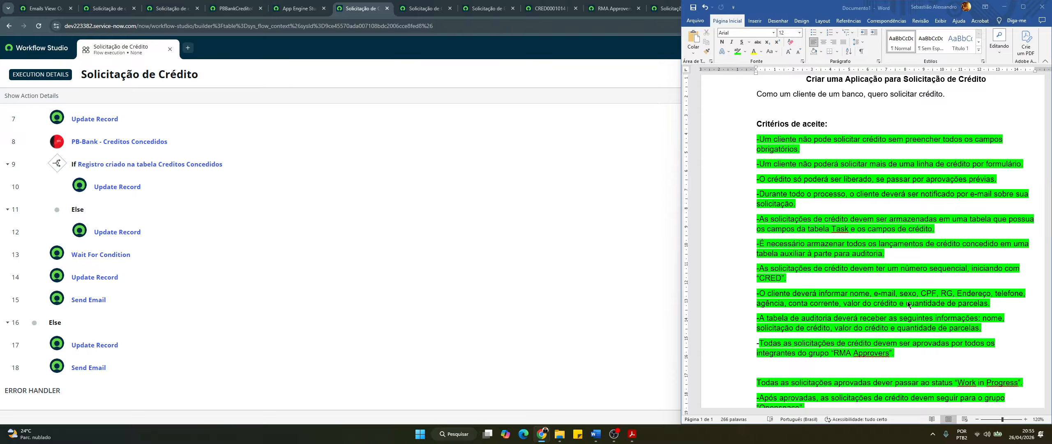
scroll(861, 178, down, 3)
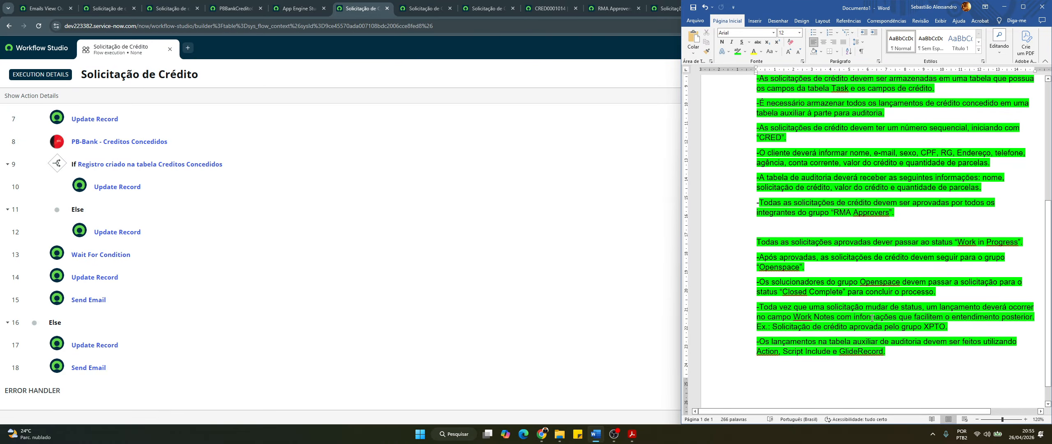
click(1003, 7)
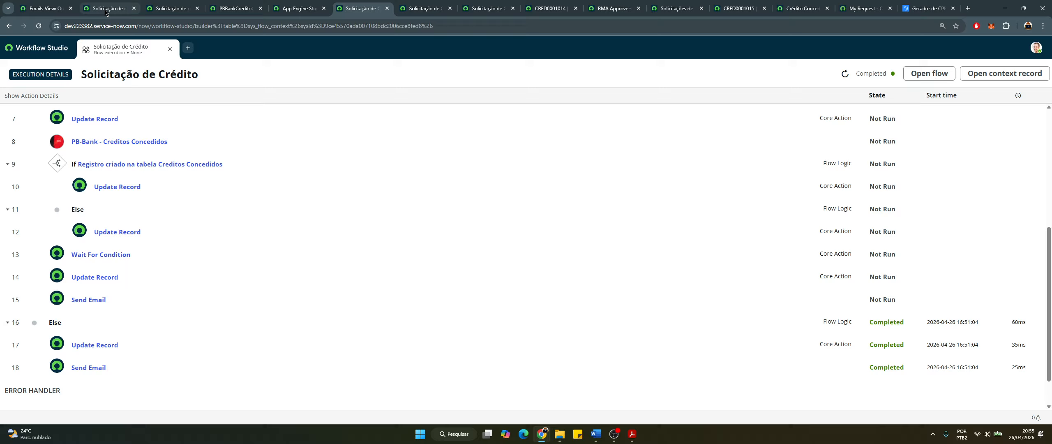
click(106, 11)
Close the PBBankCredito script include tab
click(169, 10)
click(231, 11)
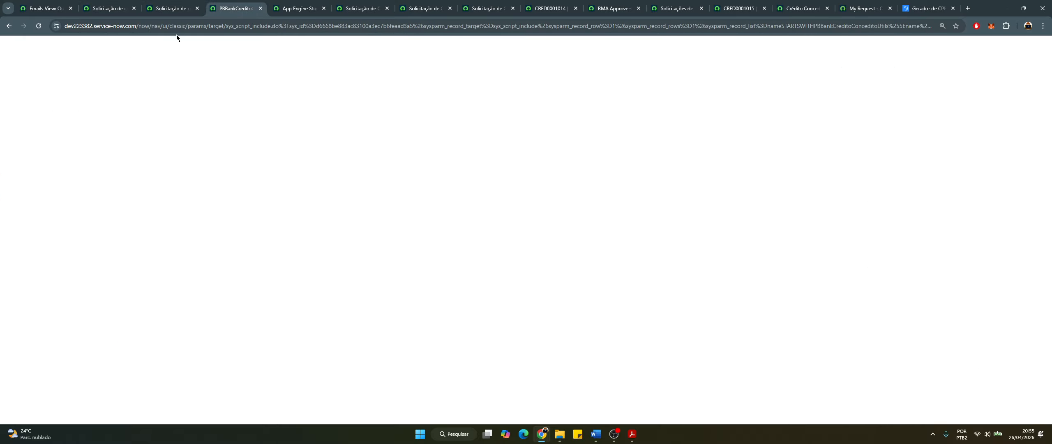
click(260, 9)
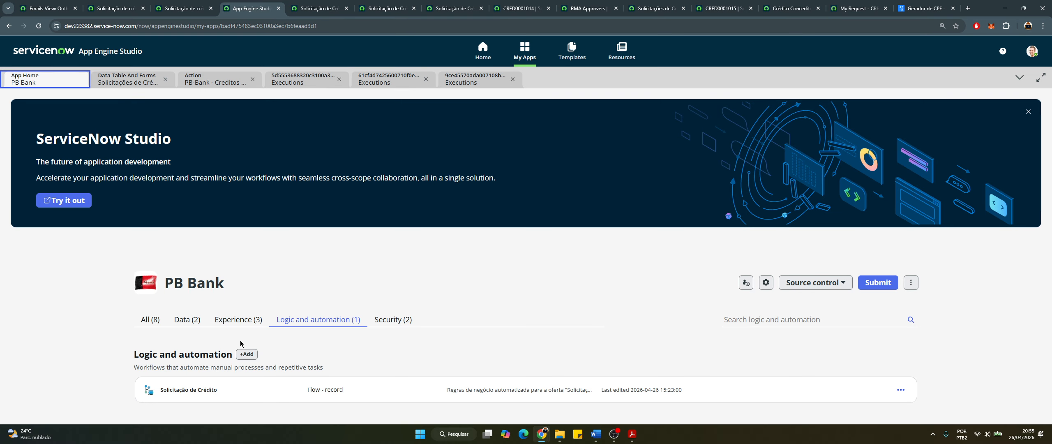
Confirm CRED0001015 is Closed Incomplete with a rejection note on the portal request page
click(186, 320)
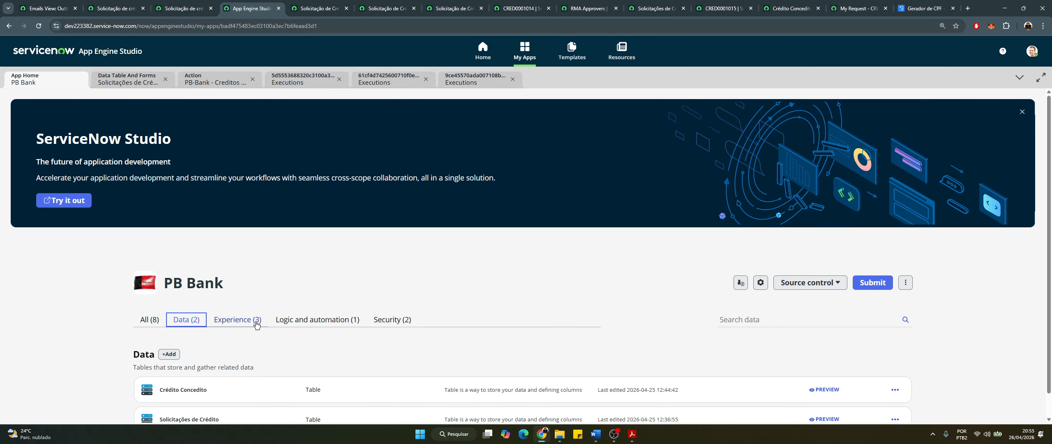
scroll(303, 293, down, 1)
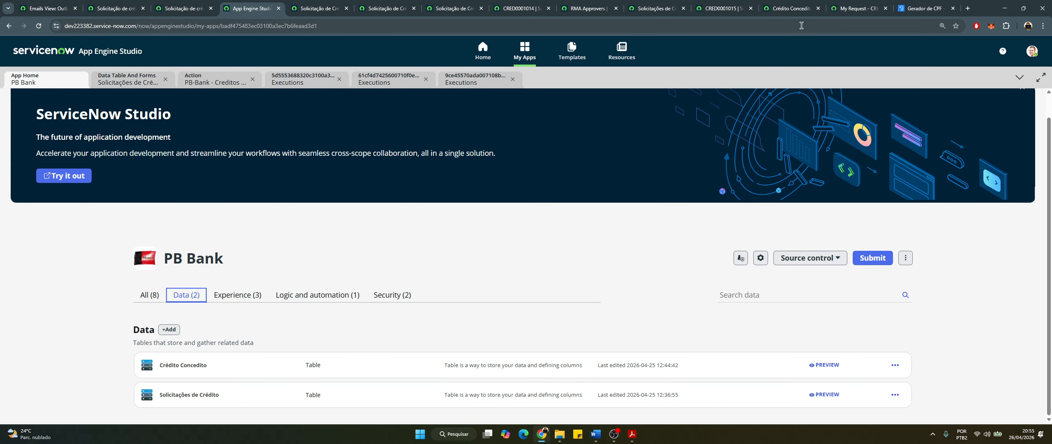
click(723, 8)
click(857, 10)
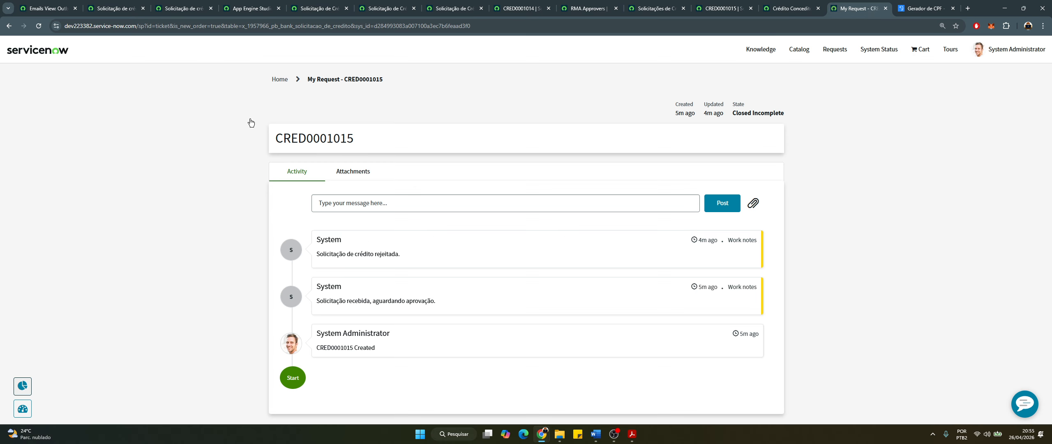
click(6, 28)
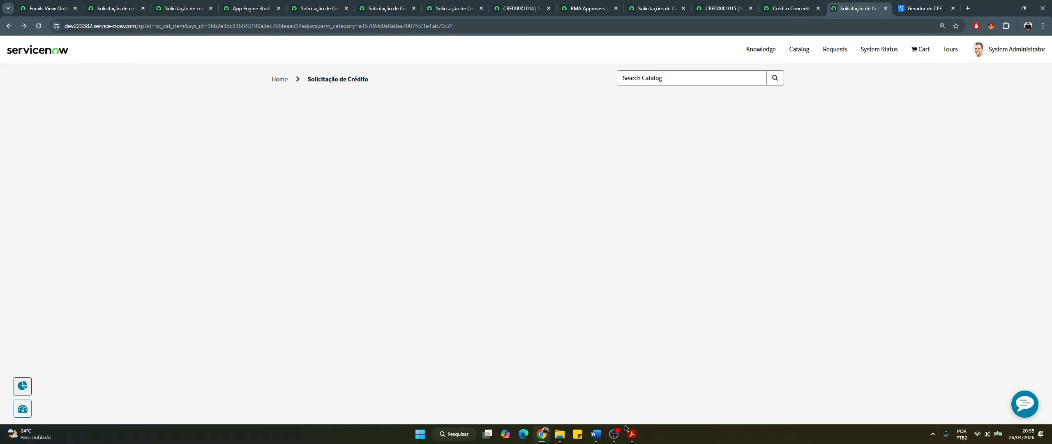
Return to the empty Solicitação de Crédito form and bring OBS Studio forward
scroll(479, 299, down, 6)
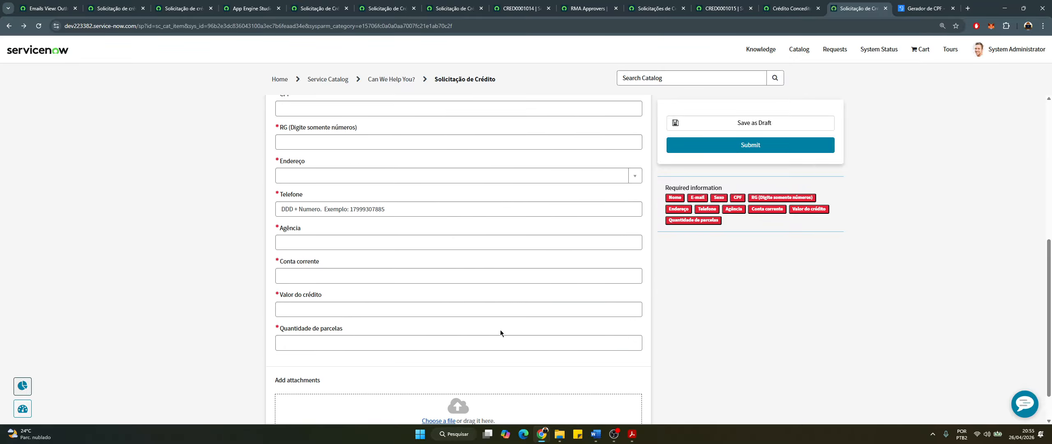
scroll(500, 333, down, 1)
click(617, 437)
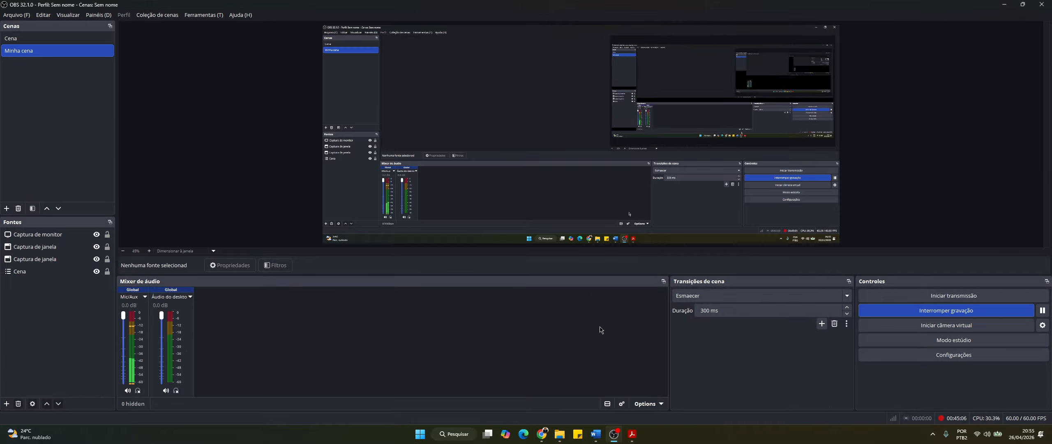